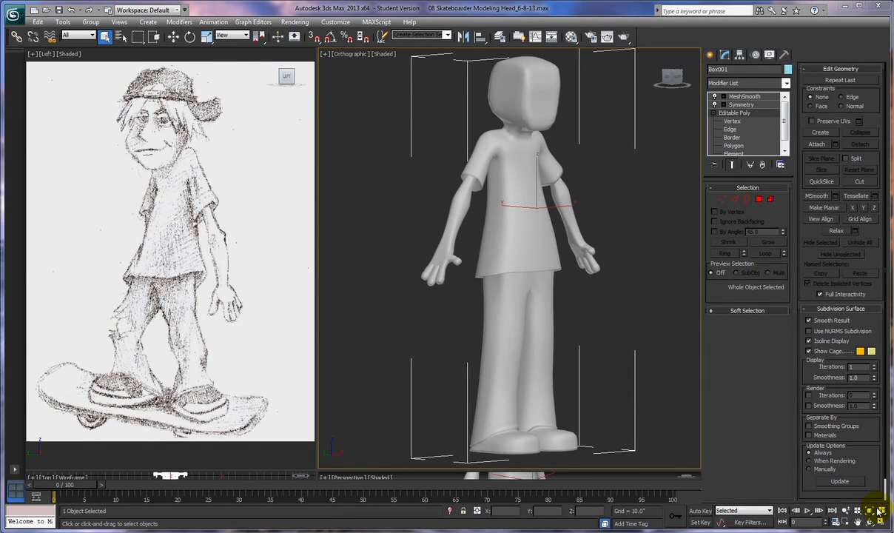
# Turn off the MeshSmooth result and open the Editable Poly at vertex level for work on the head.
pyautogui.click(715, 97)
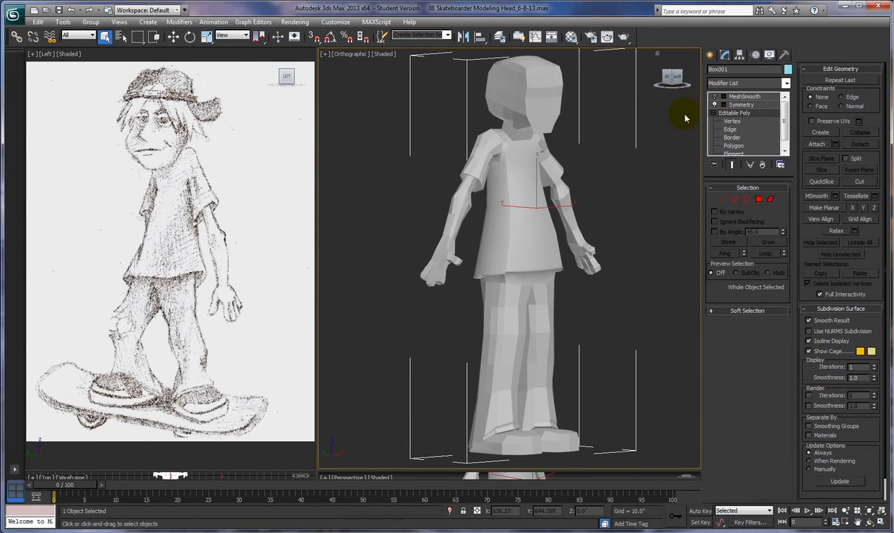
pyautogui.click(730, 120)
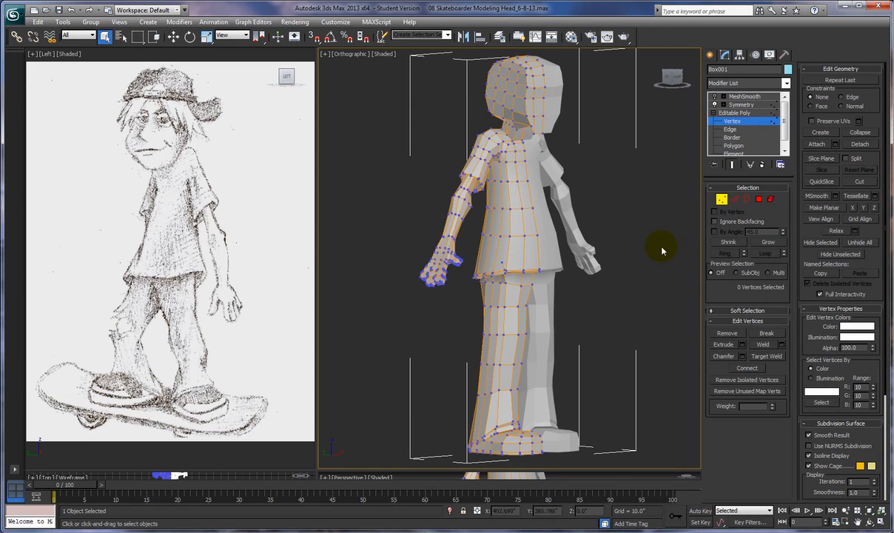
pyautogui.scroll(5, 646, 239)
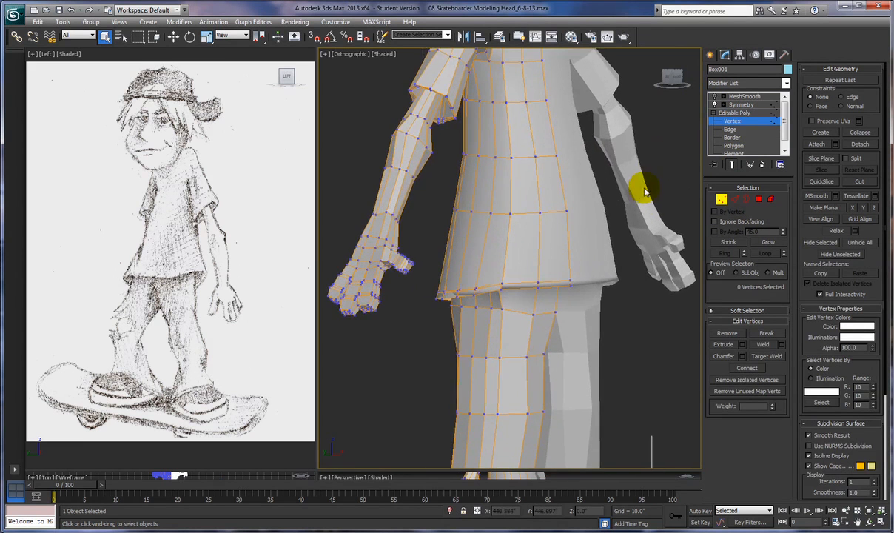
pyautogui.moveTo(639, 191); pyautogui.dragTo(642, 411, button='middle')
pyautogui.keyDown('alt'); pyautogui.moveTo(633, 344); pyautogui.dragTo(665, 333, button='middle'); pyautogui.keyUp('alt')
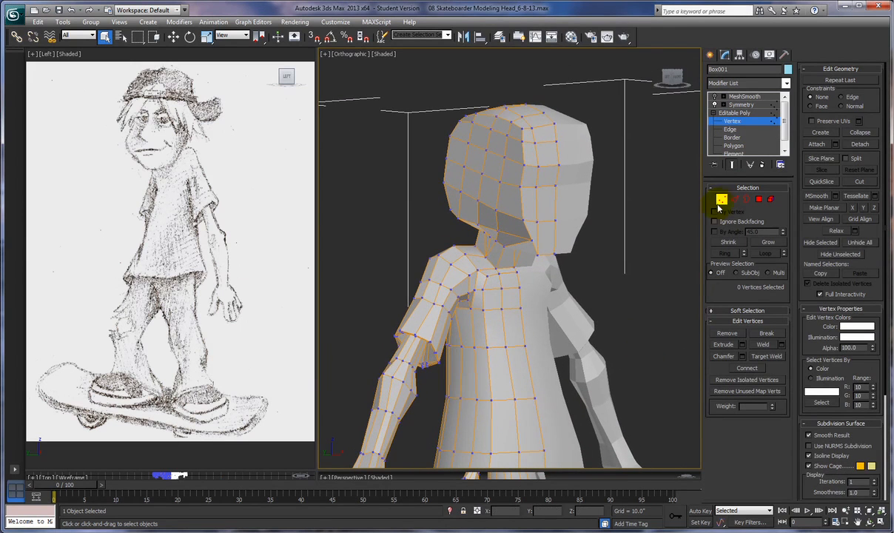
# Switch to edge level and select the vertical edge line nearer the face, from the neck up the side of the head and over the crown.
pyautogui.click(734, 199)
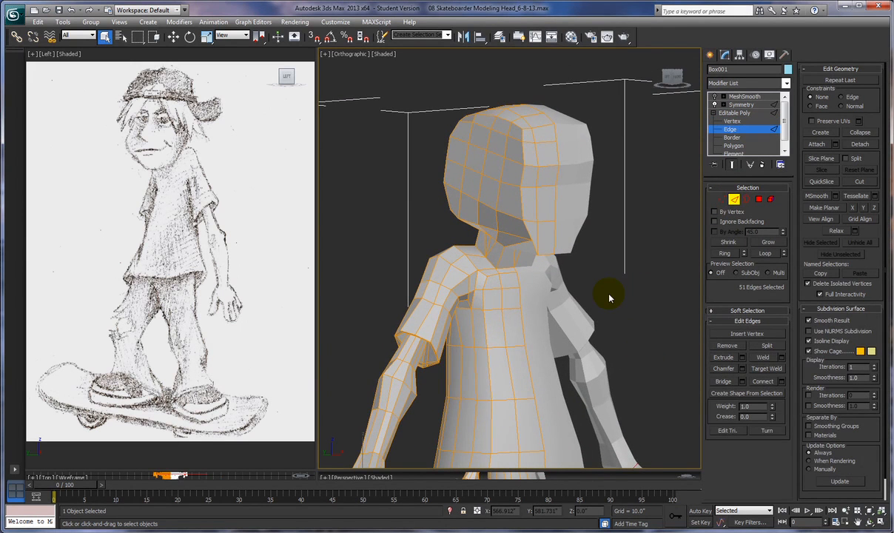
pyautogui.keyDown('alt'); pyautogui.moveTo(609, 298); pyautogui.dragTo(626, 319, button='middle'); pyautogui.keyUp('alt')
pyautogui.moveTo(506, 338)
pyautogui.keyDown('alt'); pyautogui.mouseDown(button='middle')
pyautogui.moveTo(495, 335)
pyautogui.moveTo(589, 303)
pyautogui.moveTo(481, 185)
pyautogui.moveTo(488, 178)
pyautogui.mouseUp(button='middle'); pyautogui.keyUp('alt')
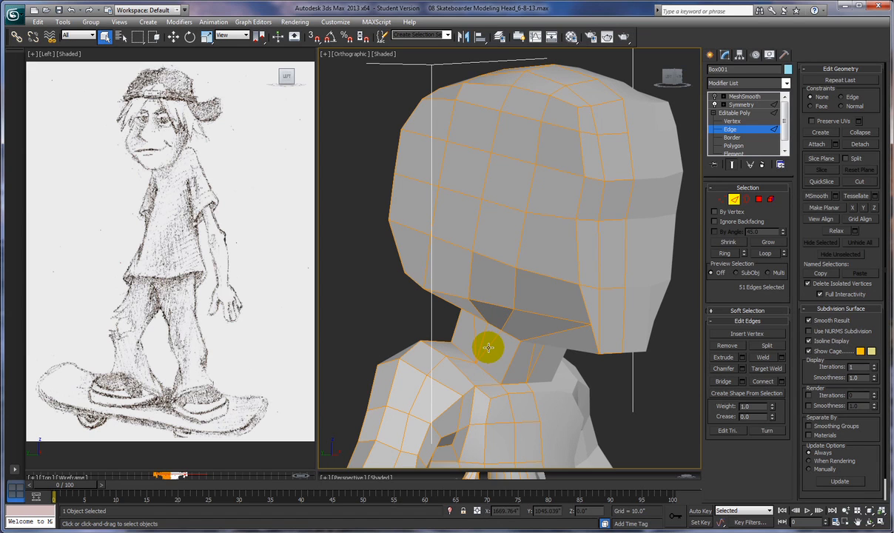
pyautogui.click(488, 345)
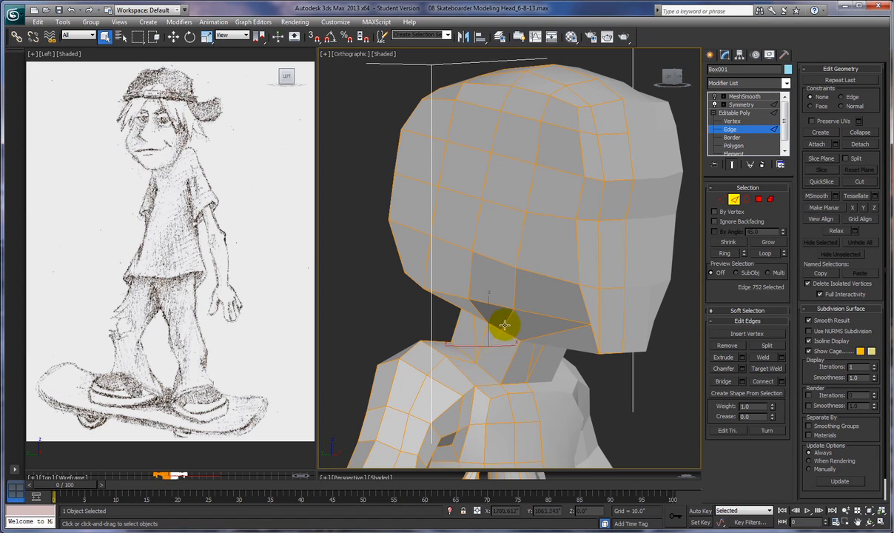
pyautogui.keyDown('ctrl'); pyautogui.click(515, 285); pyautogui.keyUp('ctrl')
pyautogui.keyDown('ctrl'); pyautogui.click(523, 228); pyautogui.keyUp('ctrl')
pyautogui.keyDown('ctrl'); pyautogui.click(528, 189); pyautogui.keyUp('ctrl')
pyautogui.keyDown('ctrl'); pyautogui.click(535, 149); pyautogui.keyUp('ctrl')
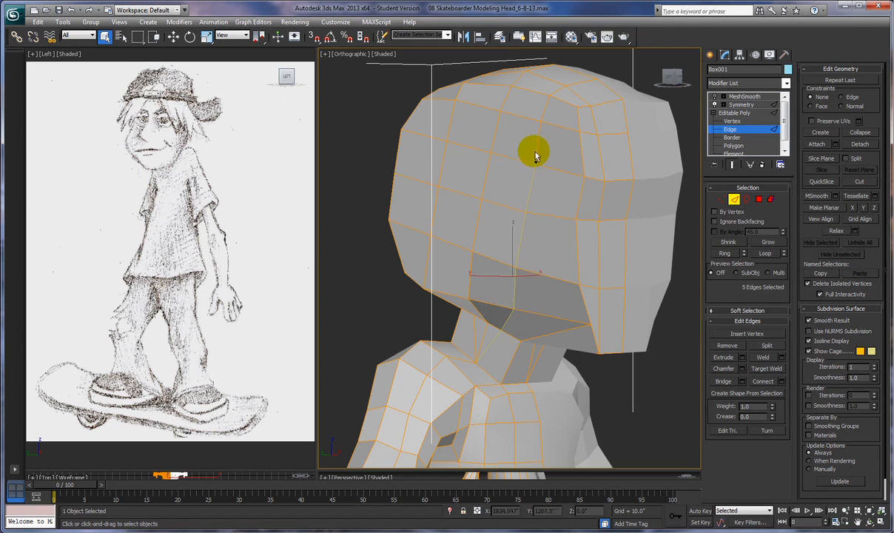
pyautogui.keyDown('ctrl'); pyautogui.click(545, 102); pyautogui.keyUp('ctrl')
pyautogui.keyDown('ctrl'); pyautogui.click(550, 90); pyautogui.keyUp('ctrl')
pyautogui.keyDown('ctrl'); pyautogui.click(577, 83); pyautogui.keyUp('ctrl')
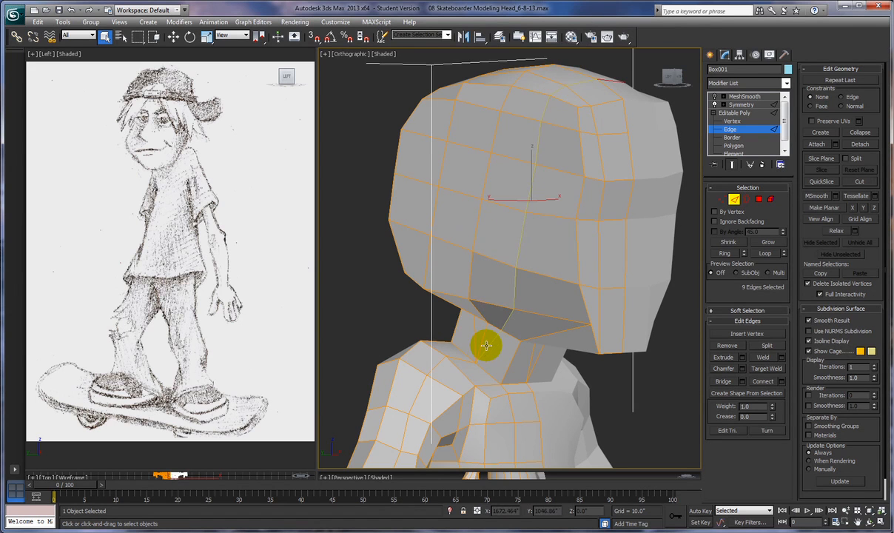
# Add the matching vertical edge line nearer the back of the head to the selection and remove both lines.
pyautogui.keyDown('alt'); pyautogui.moveTo(486, 346); pyautogui.dragTo(449, 341, button='middle'); pyautogui.keyUp('alt')
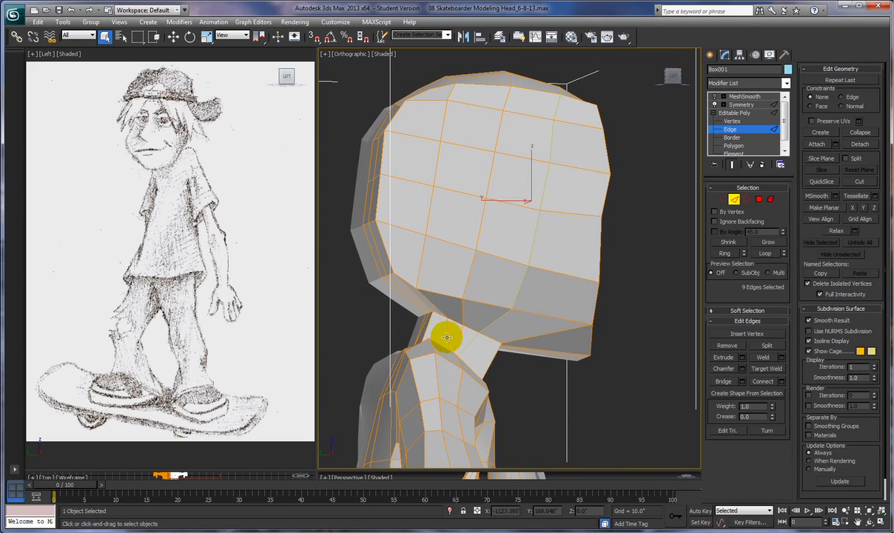
pyautogui.keyDown('ctrl'); pyautogui.click(449, 337); pyautogui.keyUp('ctrl')
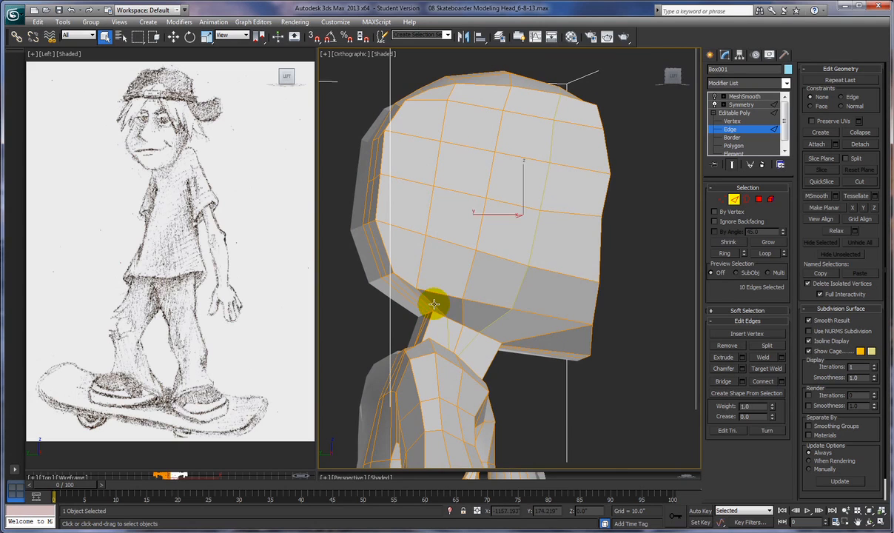
pyautogui.keyDown('ctrl'); pyautogui.click(418, 262); pyautogui.keyUp('ctrl')
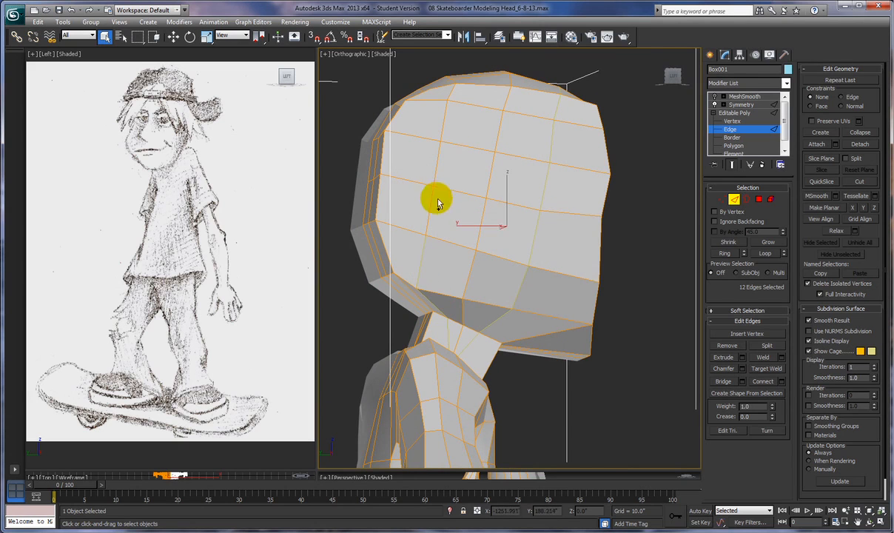
pyautogui.keyDown('ctrl'); pyautogui.click(433, 174); pyautogui.keyUp('ctrl')
pyautogui.keyDown('ctrl'); pyautogui.click(438, 150); pyautogui.keyUp('ctrl')
pyautogui.keyDown('ctrl'); pyautogui.click(442, 133); pyautogui.keyUp('ctrl')
pyautogui.keyDown('ctrl'); pyautogui.click(452, 95); pyautogui.keyUp('ctrl')
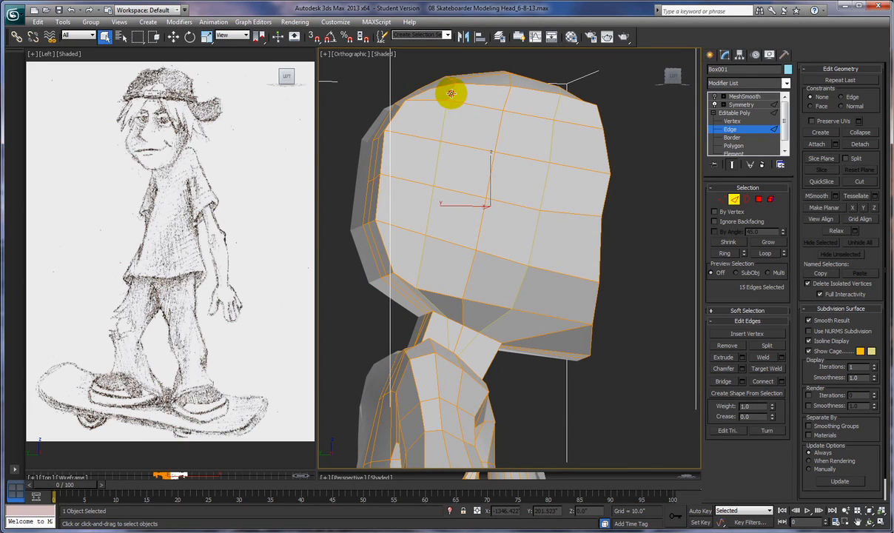
pyautogui.keyDown('alt'); pyautogui.moveTo(482, 109); pyautogui.dragTo(473, 143, button='middle'); pyautogui.keyUp('alt')
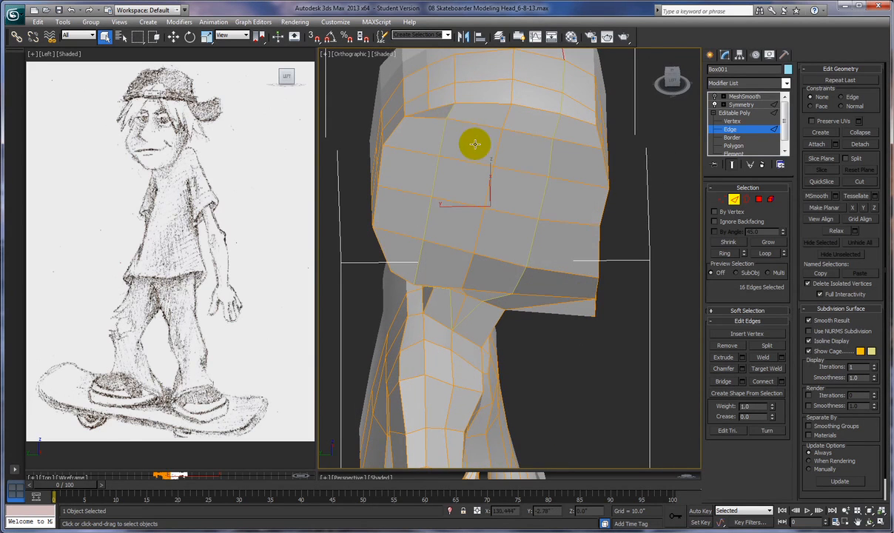
pyautogui.keyDown('ctrl'); pyautogui.click(447, 80); pyautogui.keyUp('ctrl')
pyautogui.keyDown('ctrl'); pyautogui.click(444, 67); pyautogui.keyUp('ctrl')
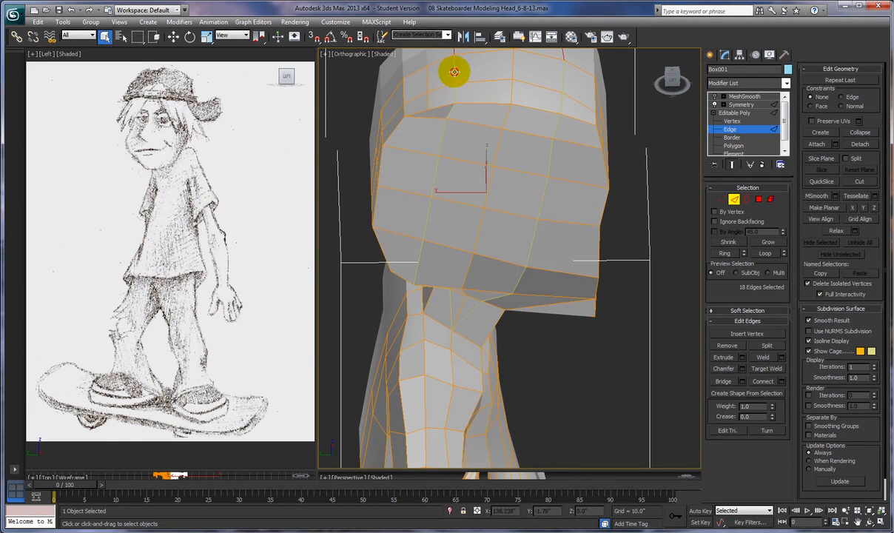
pyautogui.keyDown('alt'); pyautogui.moveTo(542, 196); pyautogui.dragTo(508, 232, button='middle'); pyautogui.keyUp('alt')
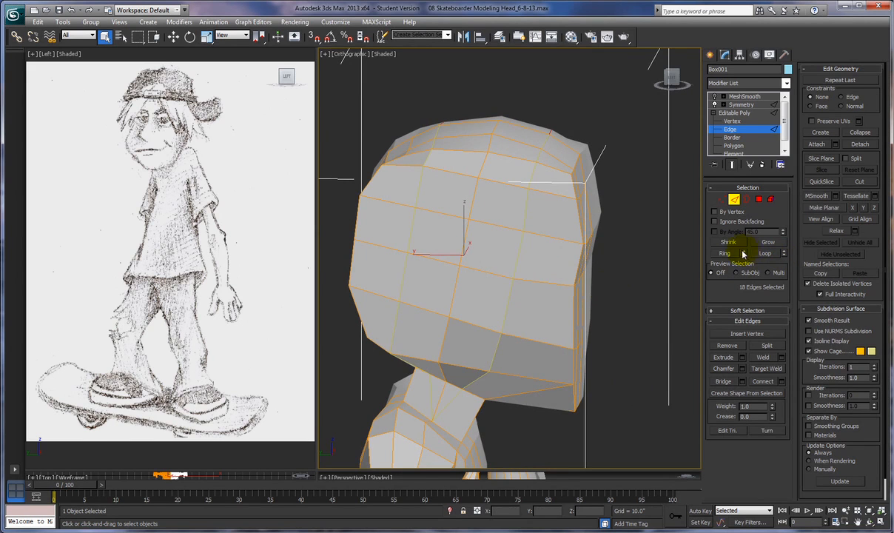
pyautogui.click(724, 345)
pyautogui.click(506, 260)
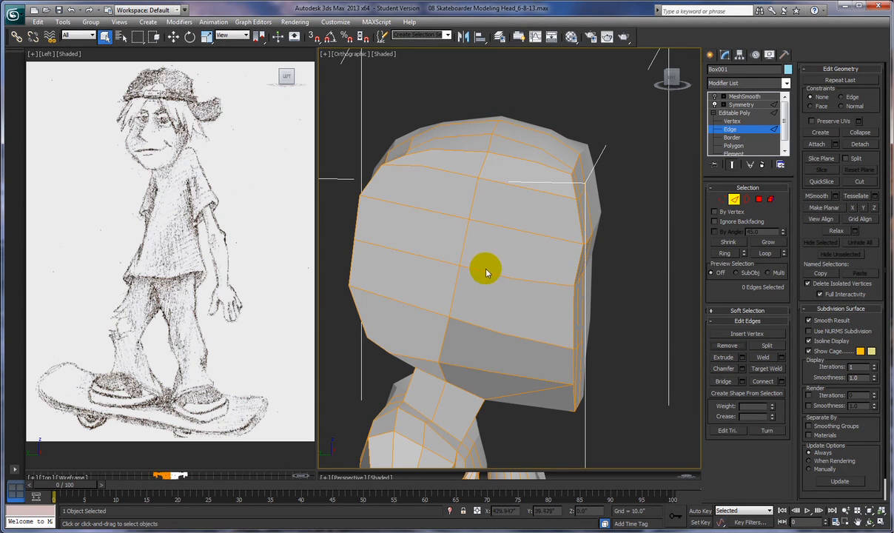
# At vertex level in a front view, raise the lower face vertex beside the chin and bring it inward to round the jaw.
pyautogui.keyDown('alt'); pyautogui.moveTo(507, 277); pyautogui.dragTo(423, 266, button='middle'); pyautogui.keyUp('alt')
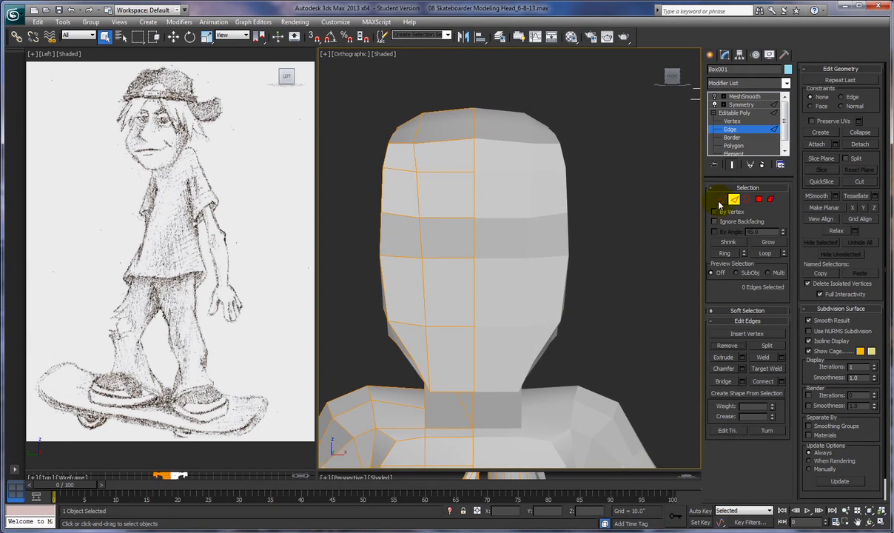
pyautogui.click(722, 200)
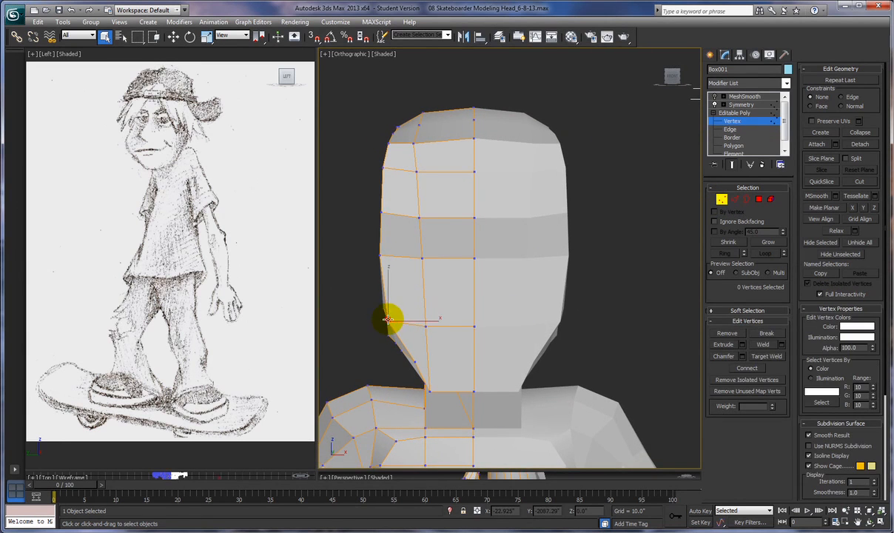
pyautogui.click(388, 319)
pyautogui.moveTo(424, 383); pyautogui.dragTo(428, 400)
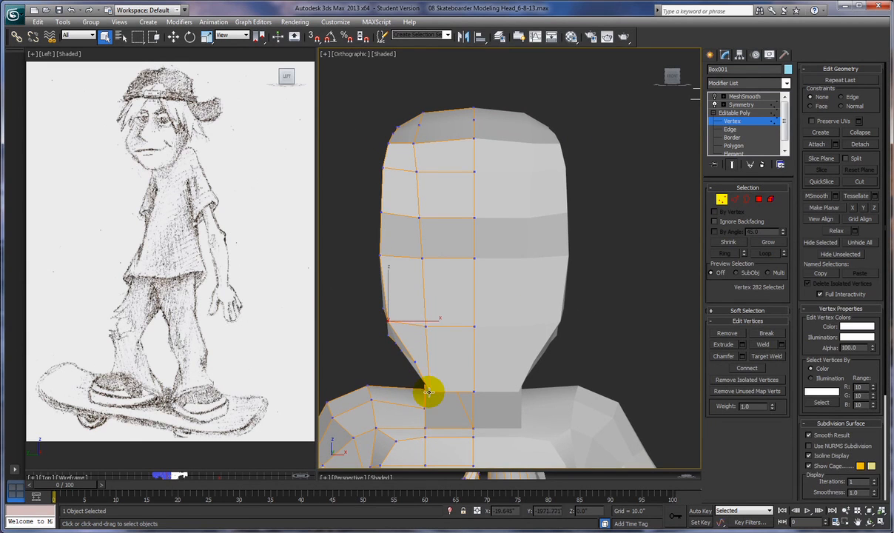
pyautogui.click(430, 391)
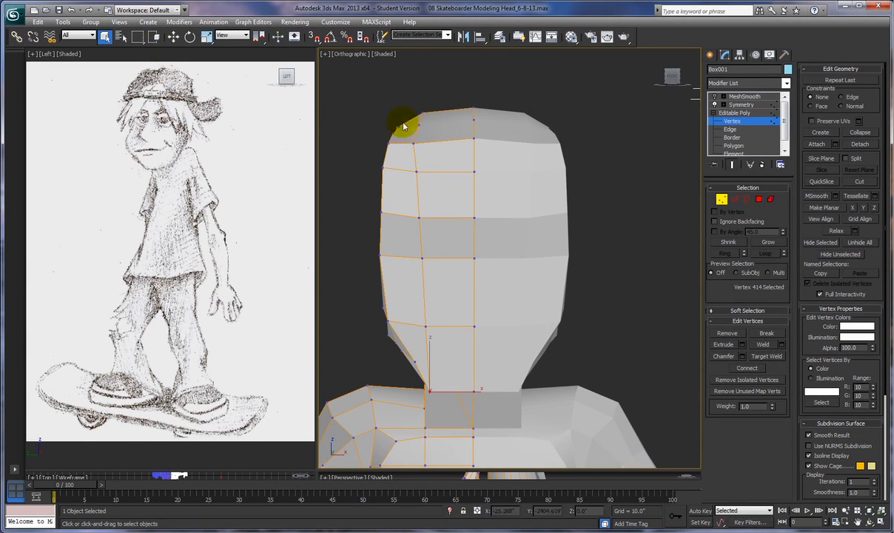
pyautogui.rightClick(616, 201)
pyautogui.click(585, 213)
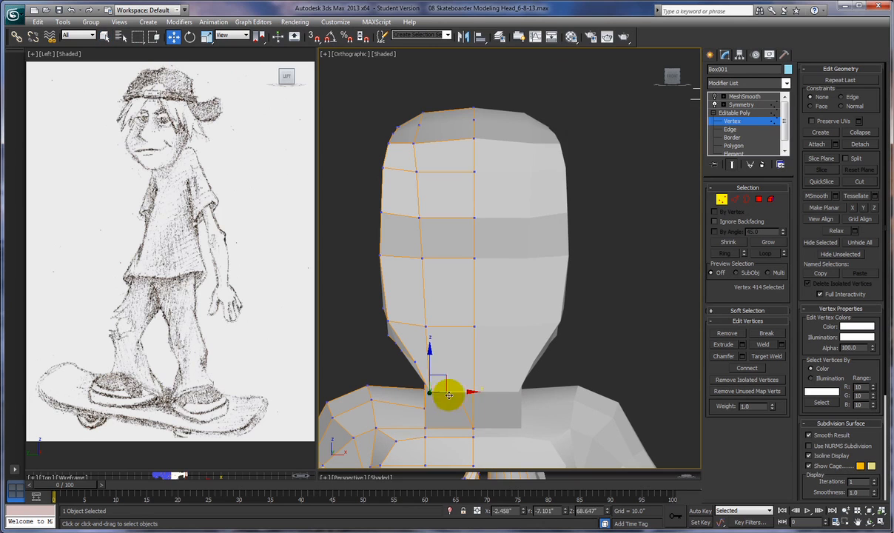
pyautogui.moveTo(450, 367); pyautogui.dragTo(426, 349)
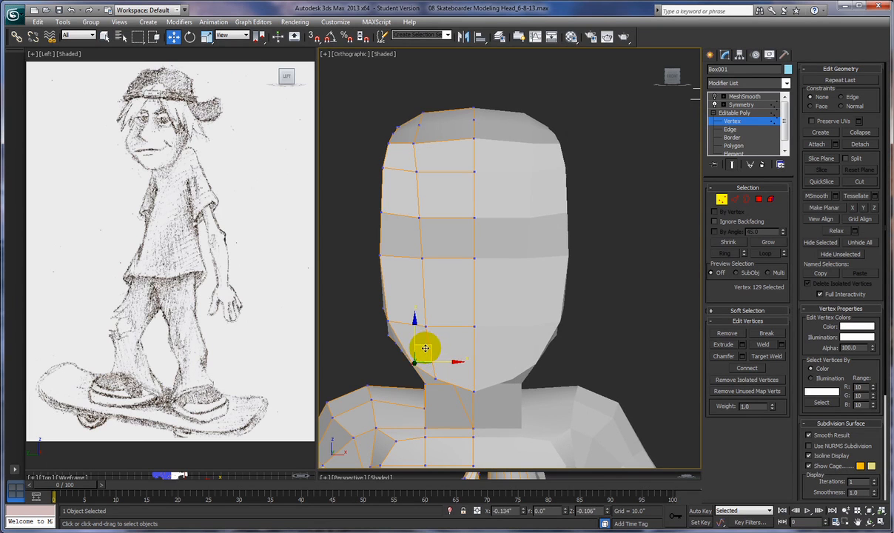
# Move the upper jaw vertex and the one below it slightly inward to narrow the jawline.
pyautogui.click(385, 319)
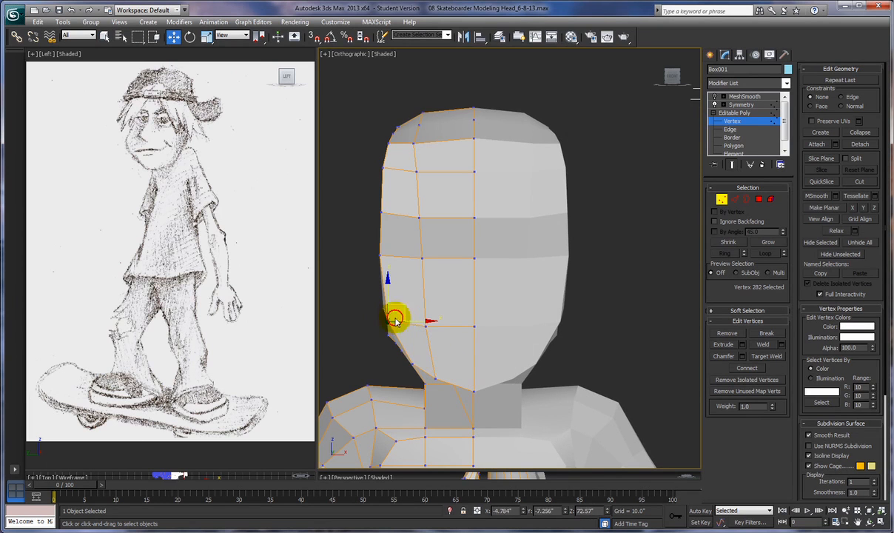
pyautogui.moveTo(403, 307); pyautogui.dragTo(412, 305)
pyautogui.click(412, 362)
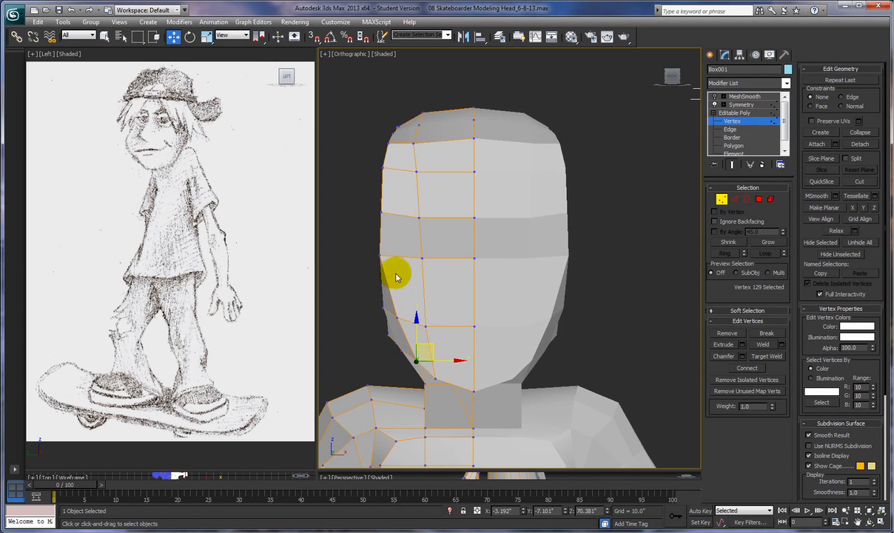
# Pull the front cheek vertex inward and push the side vertex behind it outward to widen the head there.
pyautogui.click(380, 254)
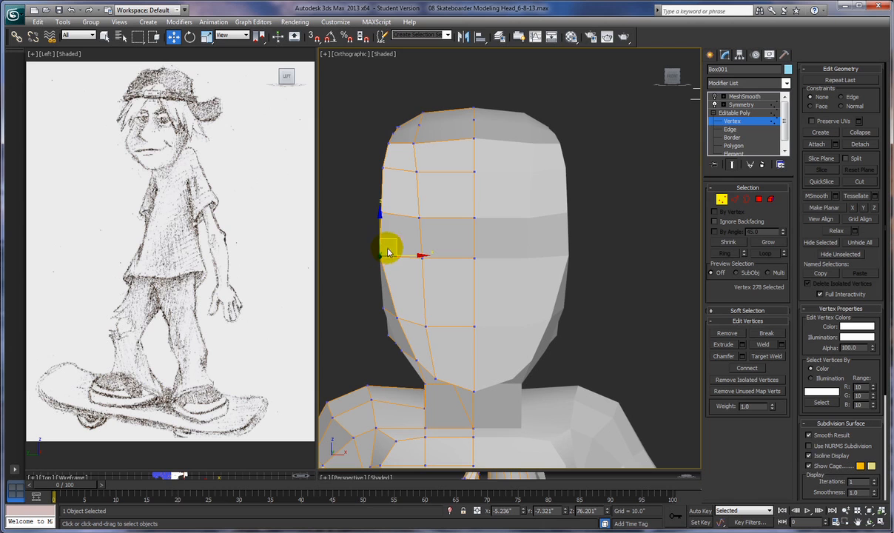
pyautogui.moveTo(392, 241); pyautogui.dragTo(399, 236)
pyautogui.click(384, 253)
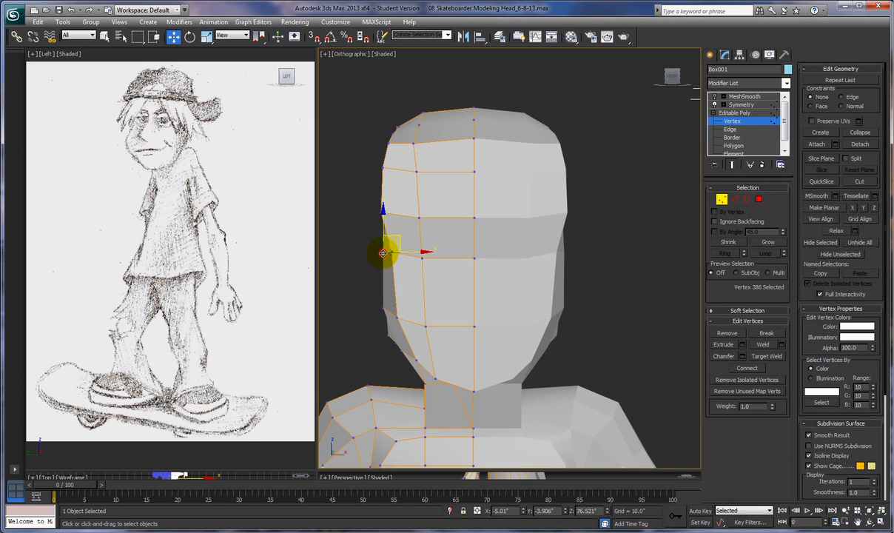
pyautogui.moveTo(411, 252); pyautogui.dragTo(406, 252)
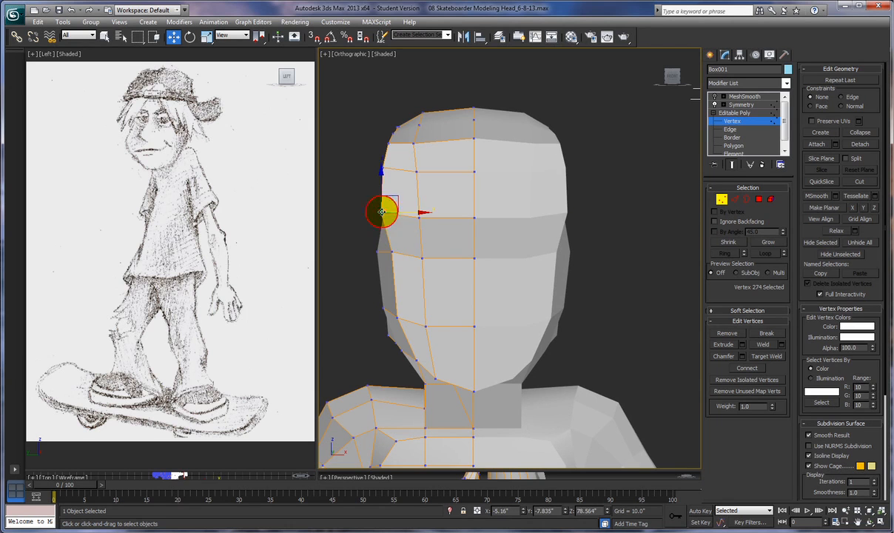
# Shift the three vertices of the inner face column, from brow level down to mouth level, horizontally toward the center line.
pyautogui.click(381, 213)
pyautogui.click(418, 218)
pyautogui.moveTo(444, 218); pyautogui.dragTo(453, 218)
pyautogui.click(422, 257)
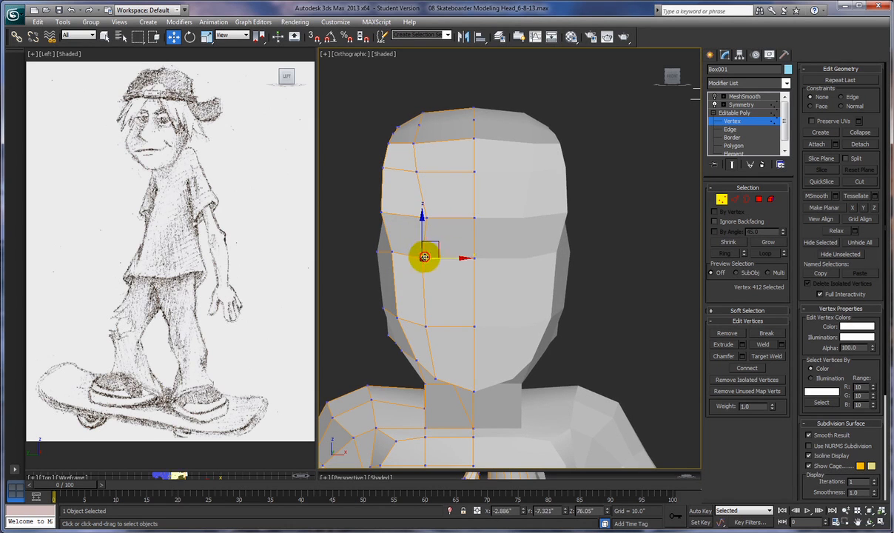
pyautogui.moveTo(450, 258); pyautogui.dragTo(474, 259)
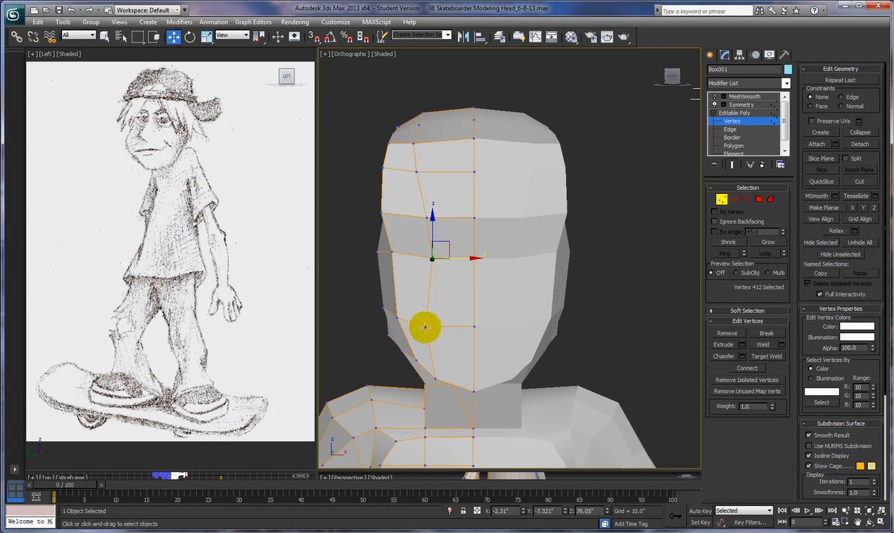
pyautogui.click(426, 326)
pyautogui.moveTo(456, 327); pyautogui.dragTo(477, 327)
# Move the vertex beside the chin inward and down, almost level with the center chin vertex.
pyautogui.click(436, 376)
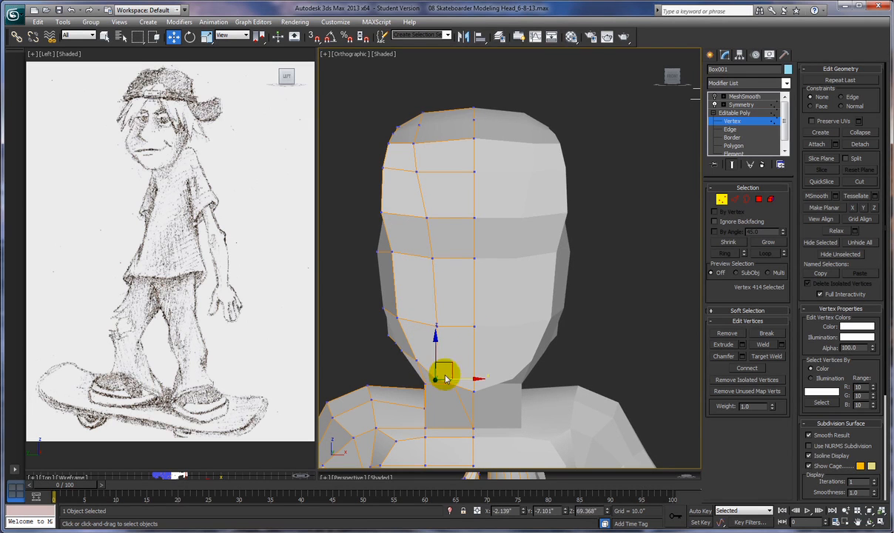
pyautogui.moveTo(451, 365); pyautogui.dragTo(456, 365)
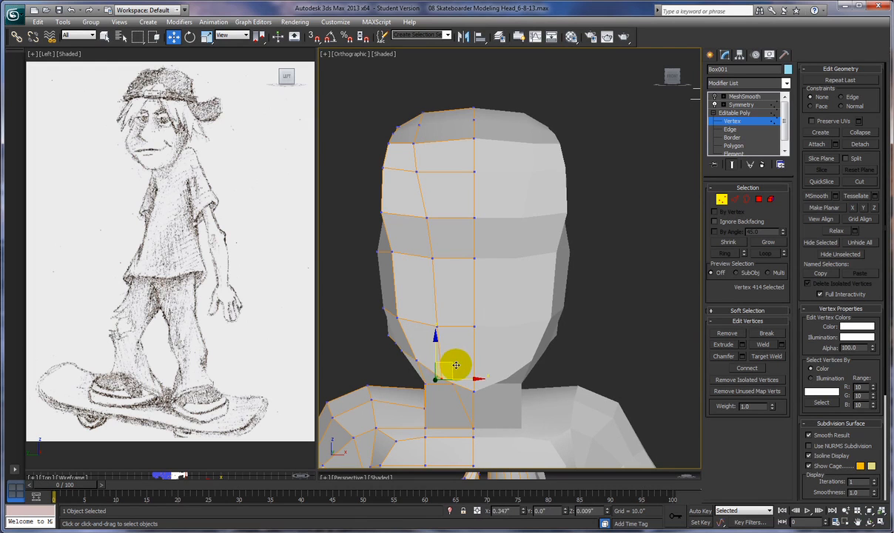
pyautogui.moveTo(456, 369); pyautogui.dragTo(454, 372)
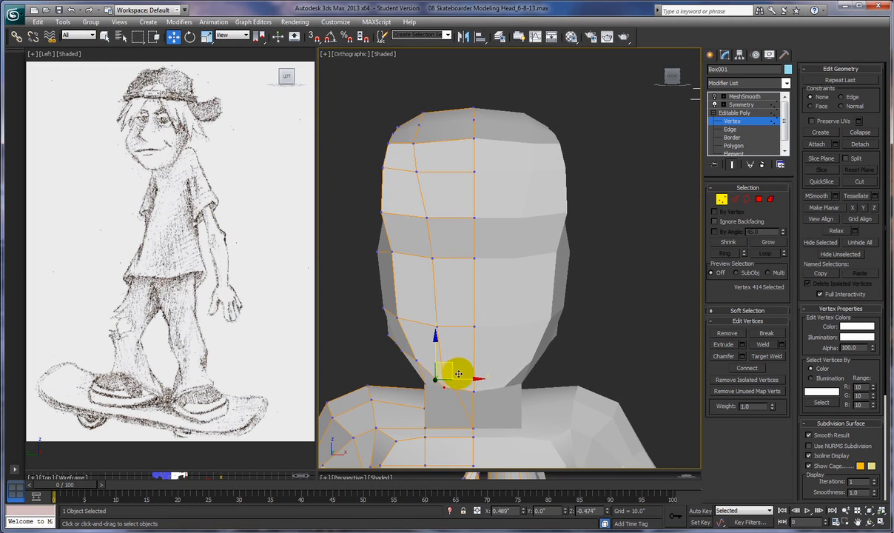
pyautogui.moveTo(462, 376); pyautogui.dragTo(474, 386)
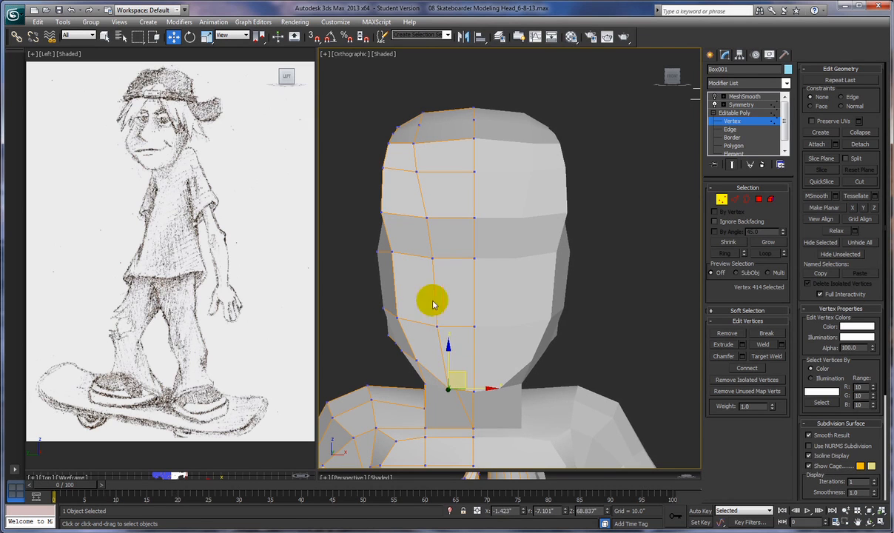
# Move the outer brow-level vertex and the outer forehead vertex above it inward to narrow the front of the face.
pyautogui.click(379, 214)
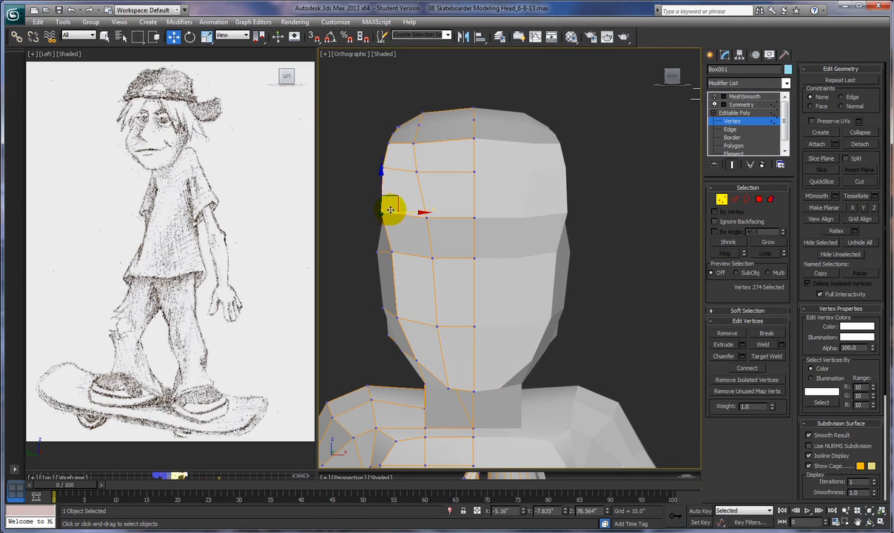
pyautogui.moveTo(397, 192); pyautogui.dragTo(405, 194)
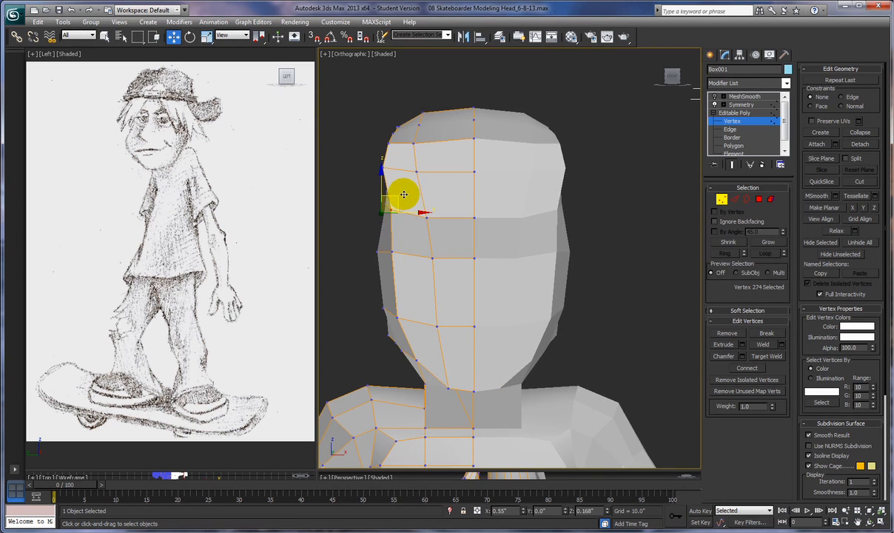
pyautogui.click(383, 166)
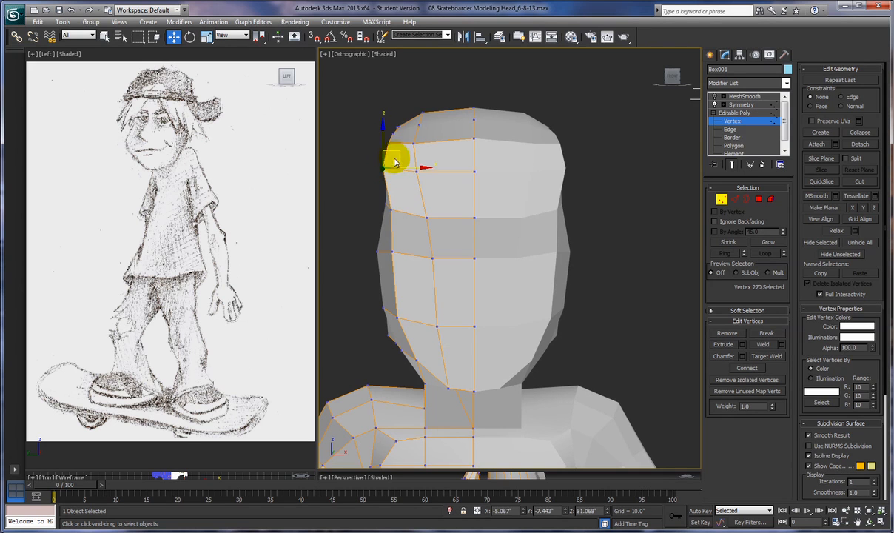
pyautogui.moveTo(395, 153); pyautogui.dragTo(409, 152)
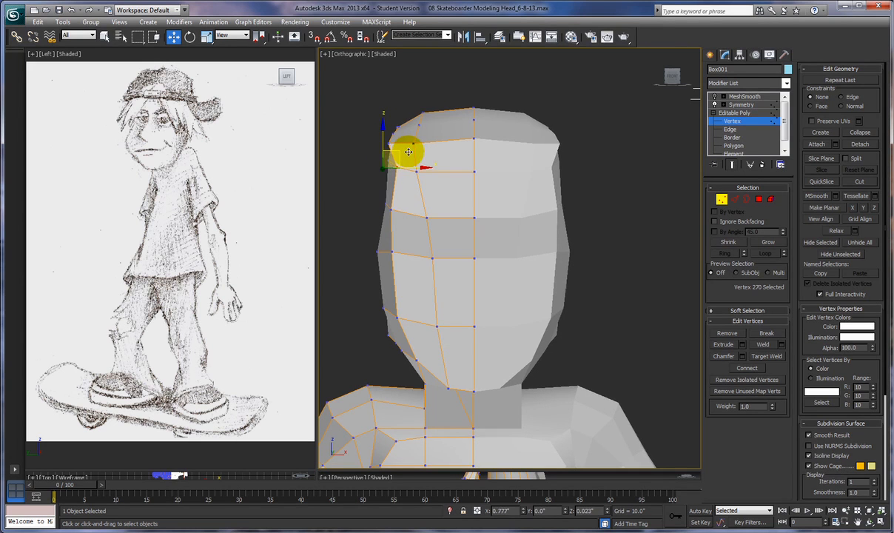
# Push the side vertices behind the face edge outward, from forehead down to eye level, to round the head's silhouette.
pyautogui.click(396, 161)
pyautogui.click(390, 161)
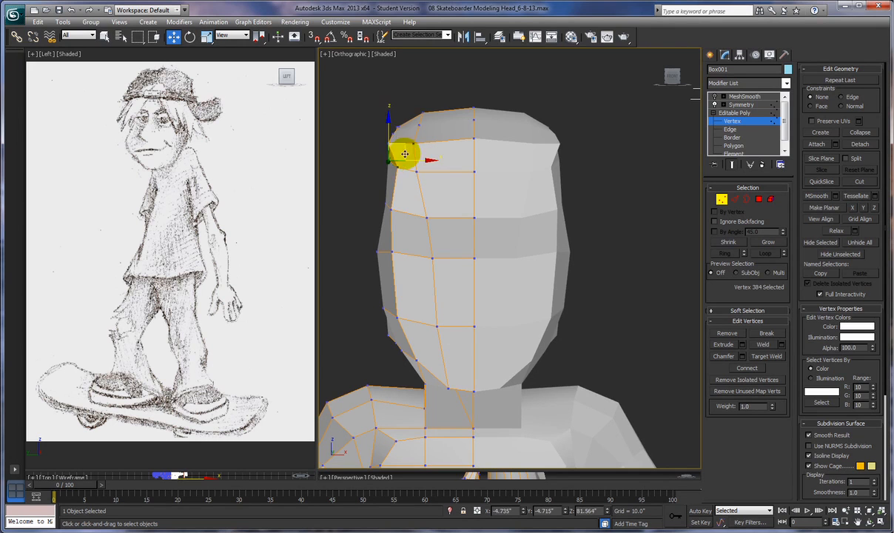
pyautogui.click(384, 203)
pyautogui.moveTo(396, 189); pyautogui.dragTo(375, 196)
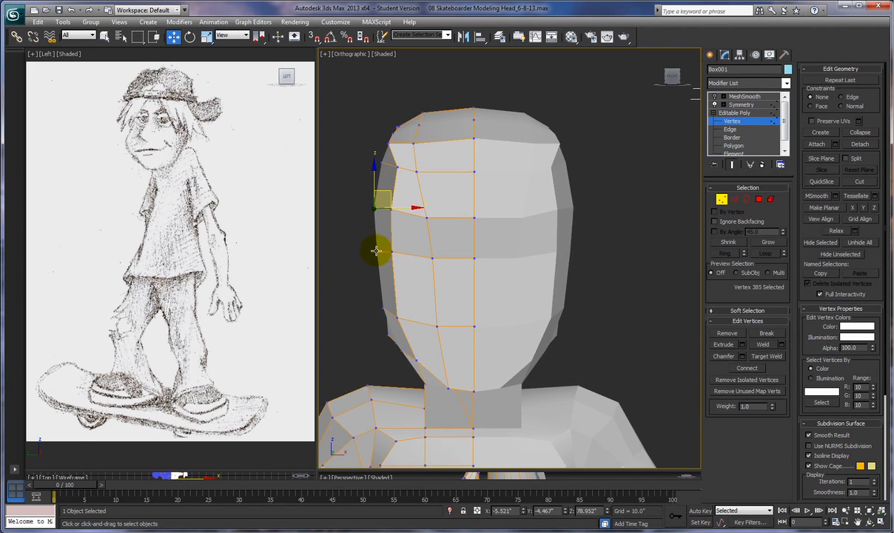
pyautogui.click(376, 251)
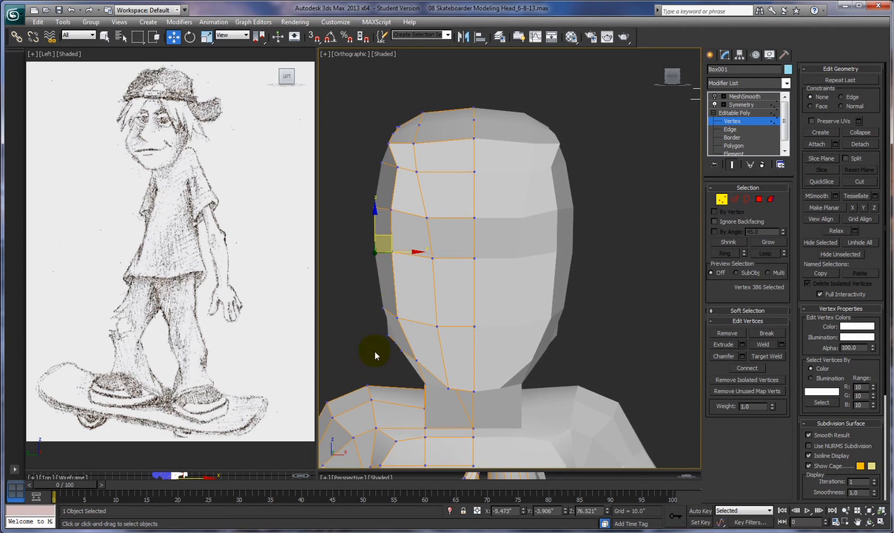
# Nudge the mouth-level side vertex slightly outward and move the jaw vertex below it inward and slightly up.
pyautogui.click(384, 305)
pyautogui.moveTo(396, 295); pyautogui.dragTo(394, 335)
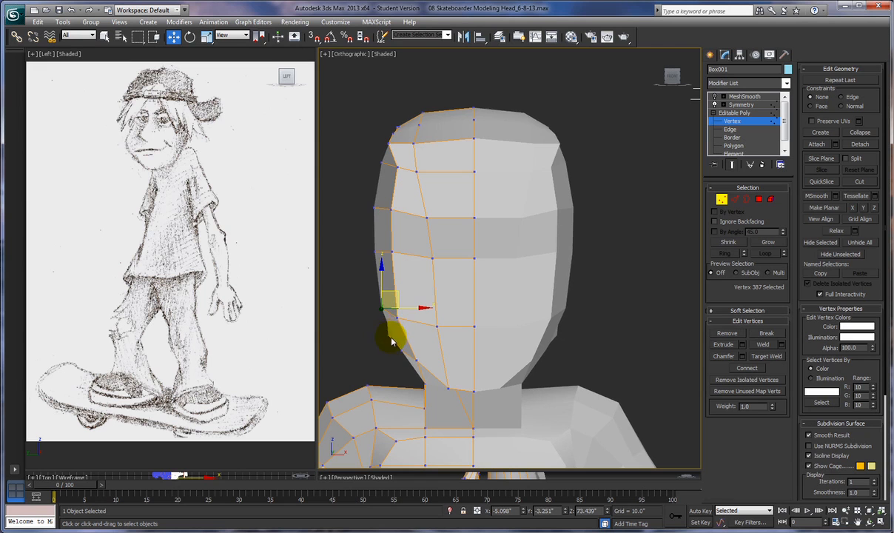
pyautogui.click(387, 335)
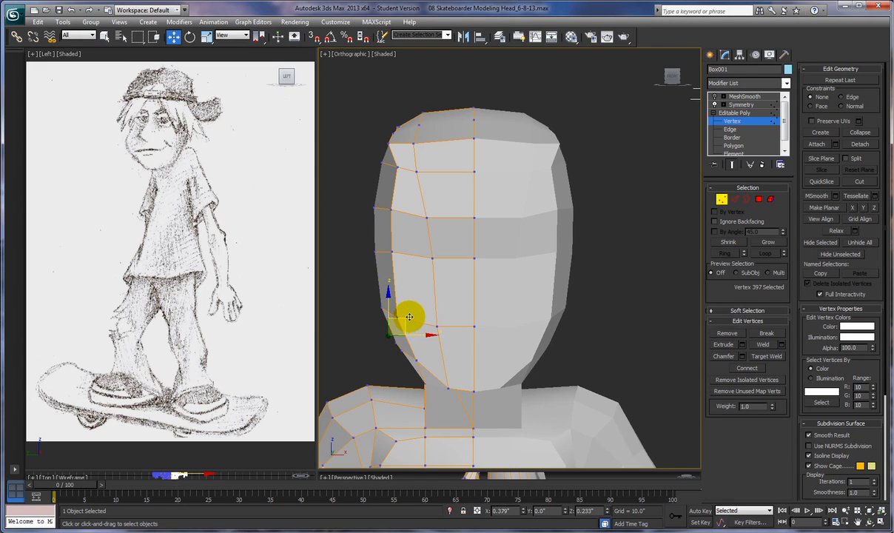
pyautogui.moveTo(411, 317); pyautogui.dragTo(411, 315)
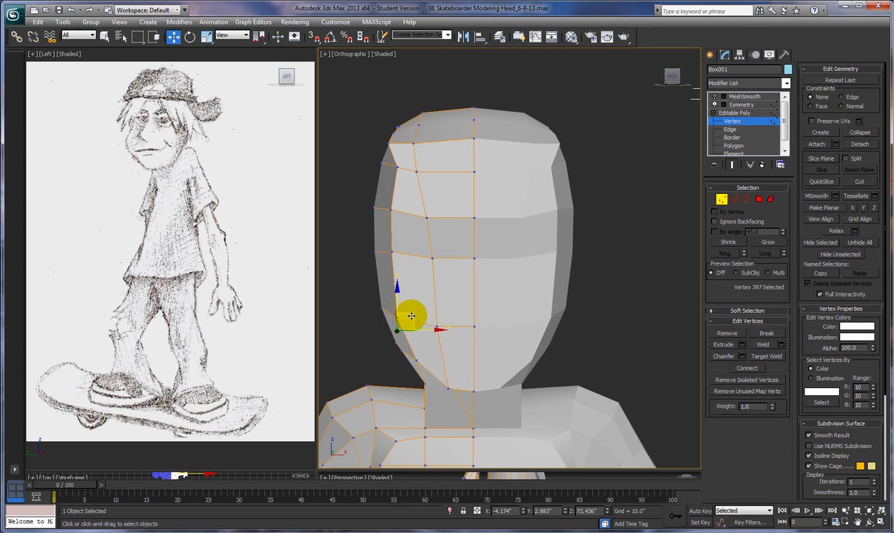
# Pull the outer vertex and the inner-column vertex along the upper forehead edge inward toward the center line.
pyautogui.click(389, 144)
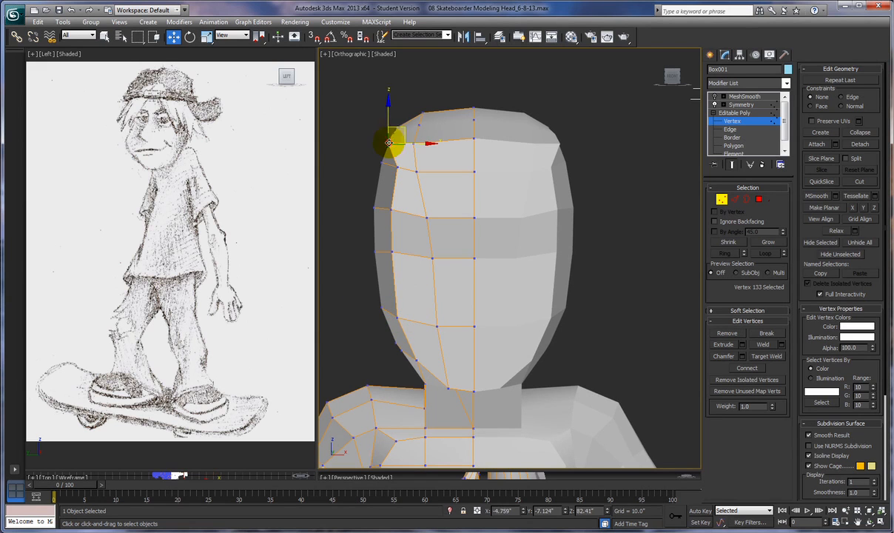
pyautogui.moveTo(403, 134); pyautogui.dragTo(418, 133)
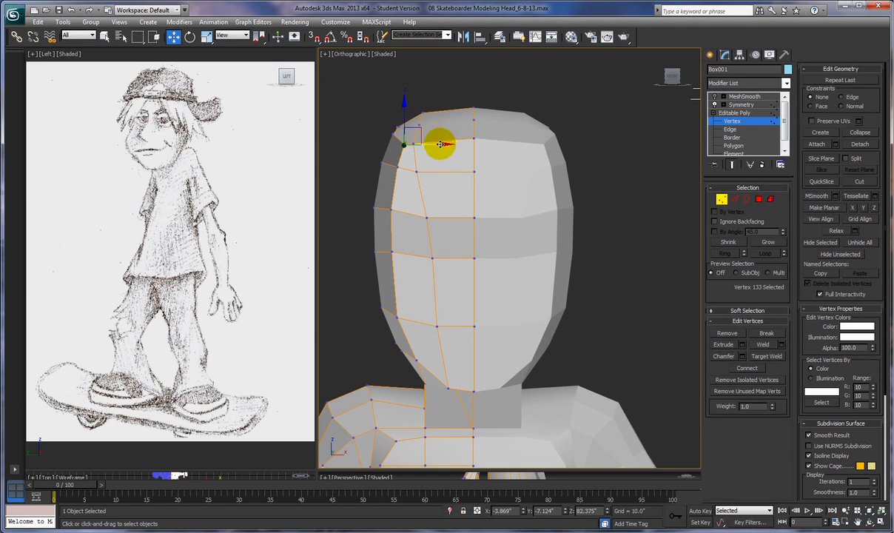
pyautogui.click(414, 144)
pyautogui.moveTo(427, 127)
pyautogui.mouseDown()
pyautogui.moveTo(453, 127)
pyautogui.moveTo(443, 123)
pyautogui.mouseUp()
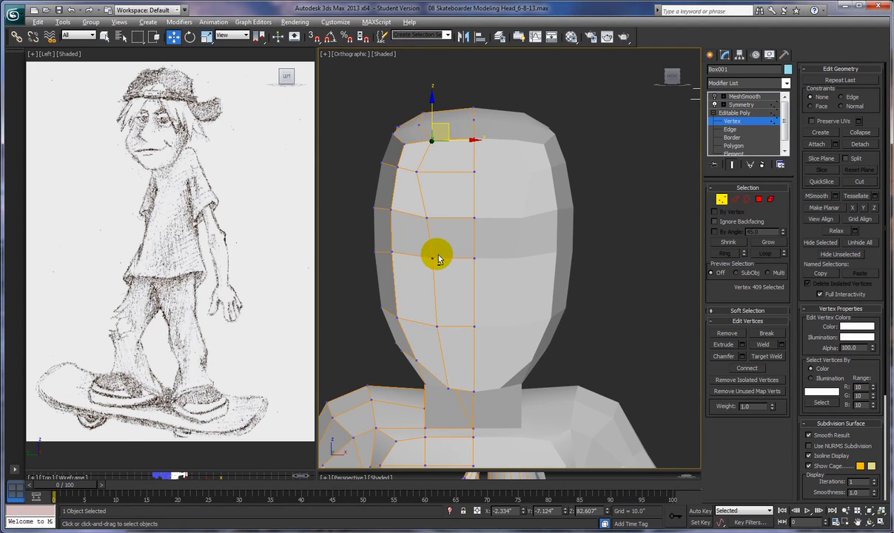
# Remove the nine-vertex column just behind the face edge, running from the top center line down the side to the neck.
pyautogui.keyDown('alt'); pyautogui.moveTo(438, 258); pyautogui.dragTo(483, 279, button='middle'); pyautogui.keyUp('alt')
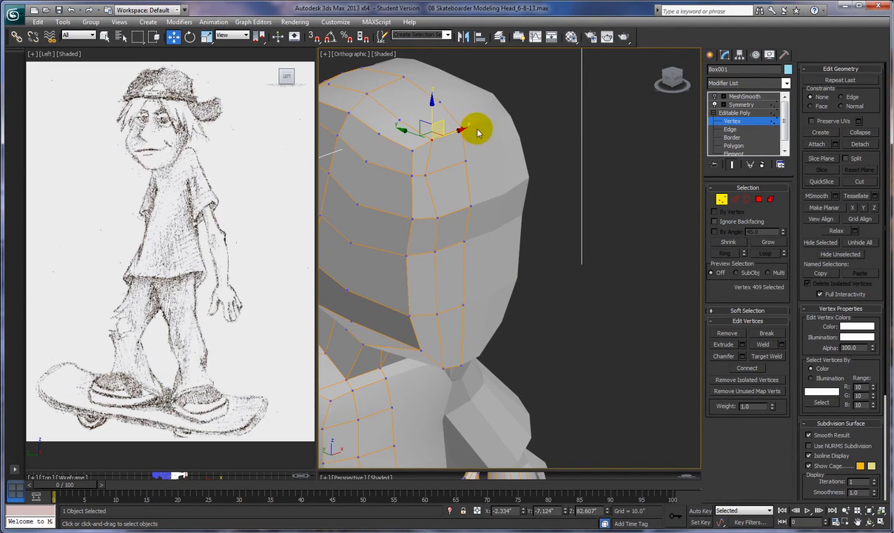
pyautogui.keyDown('alt'); pyautogui.moveTo(541, 166); pyautogui.dragTo(613, 167, button='middle'); pyautogui.keyUp('alt')
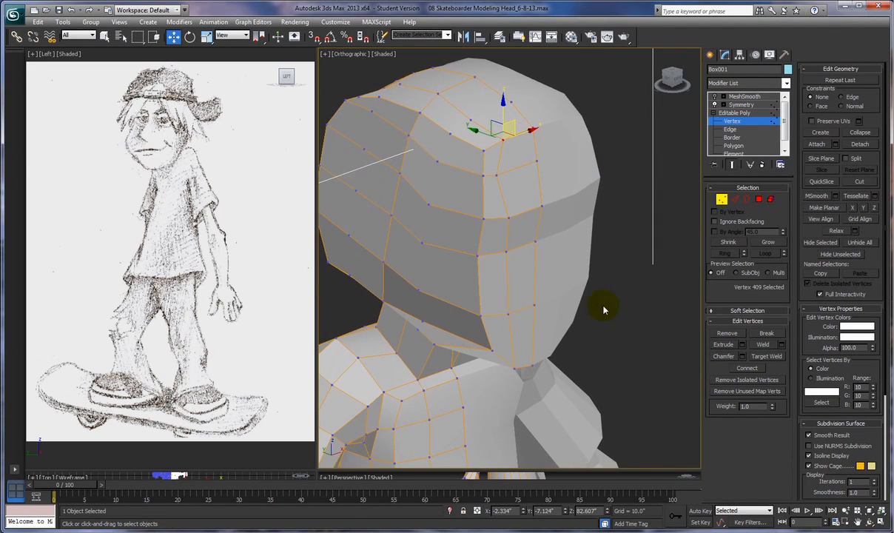
pyautogui.click(521, 94)
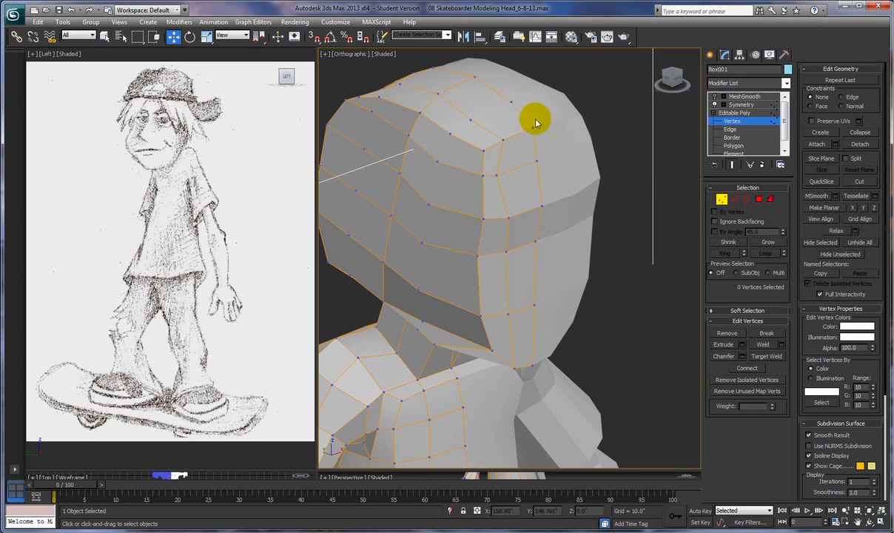
pyautogui.click(510, 101)
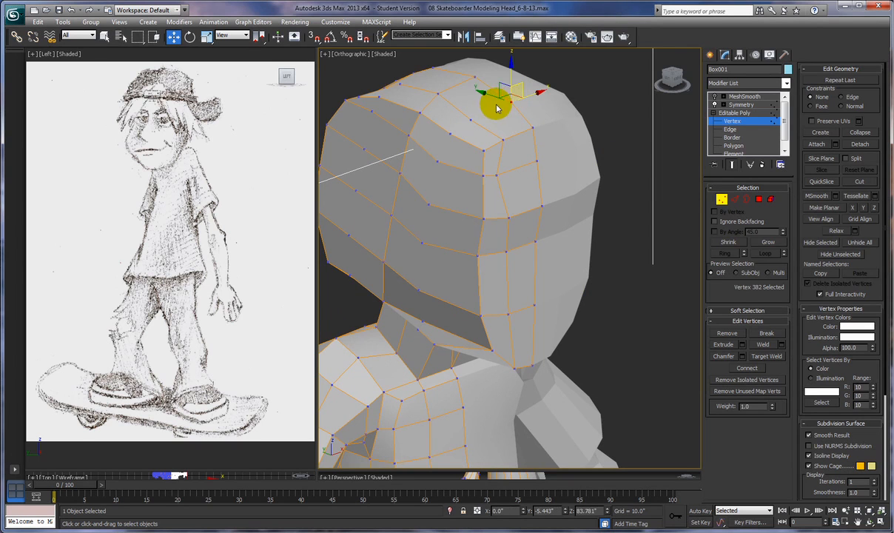
pyautogui.keyDown('ctrl'); pyautogui.click(469, 119); pyautogui.keyUp('ctrl')
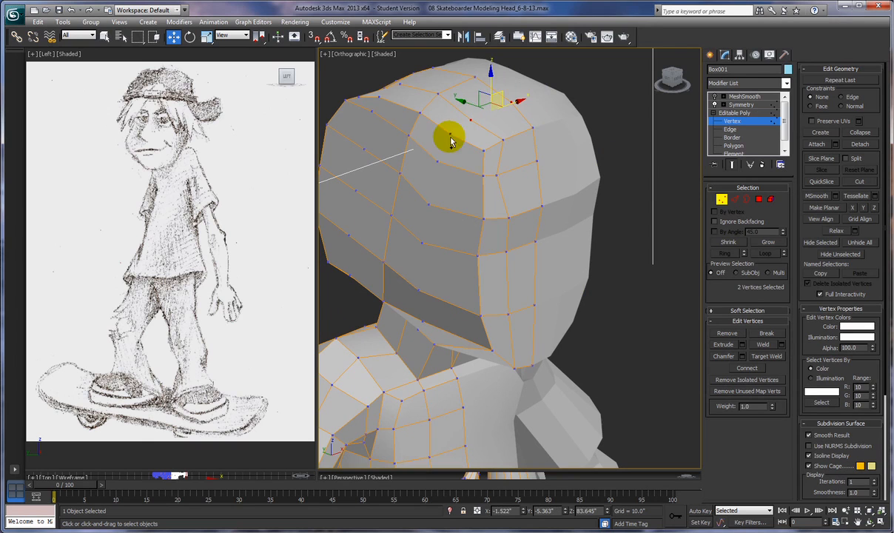
pyautogui.keyDown('ctrl'); pyautogui.click(449, 133); pyautogui.keyUp('ctrl')
pyautogui.keyDown('ctrl'); pyautogui.click(438, 162); pyautogui.keyUp('ctrl')
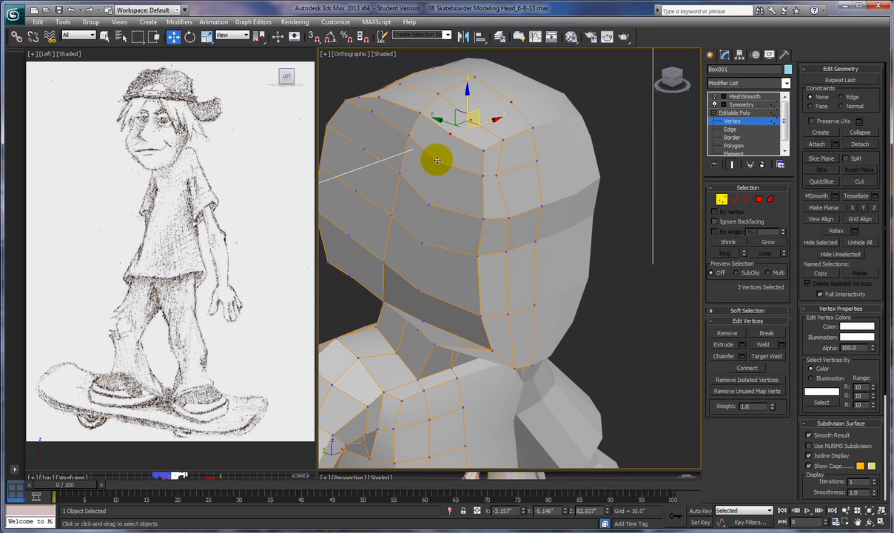
pyautogui.keyDown('ctrl'); pyautogui.click(428, 204); pyautogui.keyUp('ctrl')
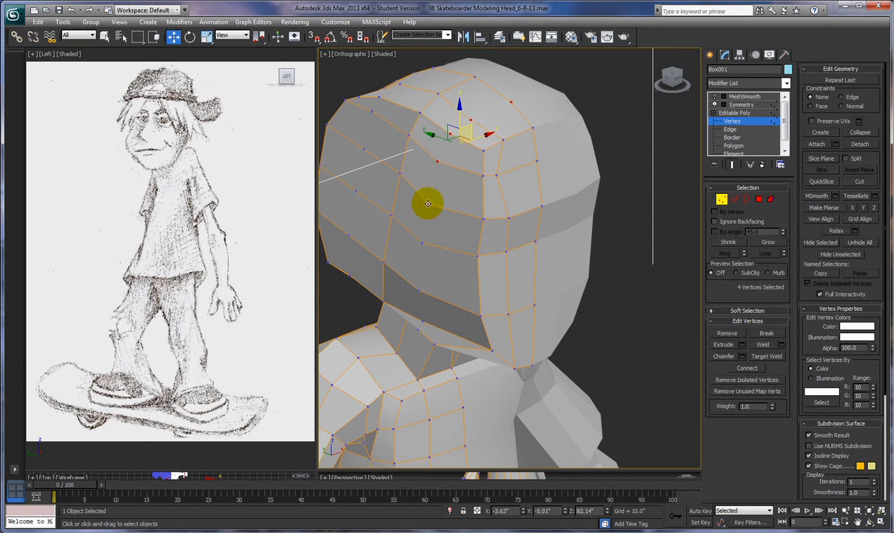
pyautogui.keyDown('ctrl'); pyautogui.click(422, 242); pyautogui.keyUp('ctrl')
pyautogui.keyDown('ctrl'); pyautogui.click(419, 289); pyautogui.keyUp('ctrl')
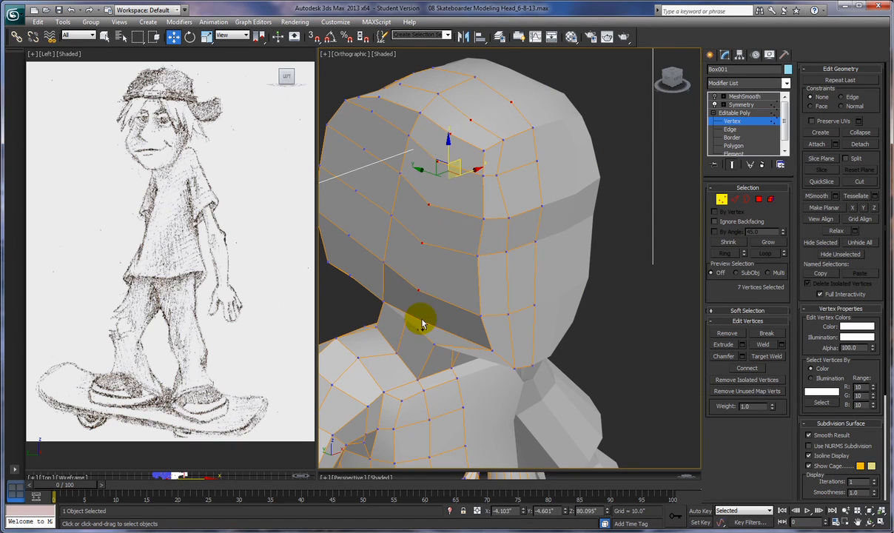
pyautogui.keyDown('ctrl'); pyautogui.click(420, 320); pyautogui.keyUp('ctrl')
pyautogui.keyDown('alt'); pyautogui.moveTo(447, 309); pyautogui.dragTo(407, 307, button='middle'); pyautogui.keyUp('alt')
pyautogui.keyDown('ctrl'); pyautogui.click(401, 369); pyautogui.keyUp('ctrl')
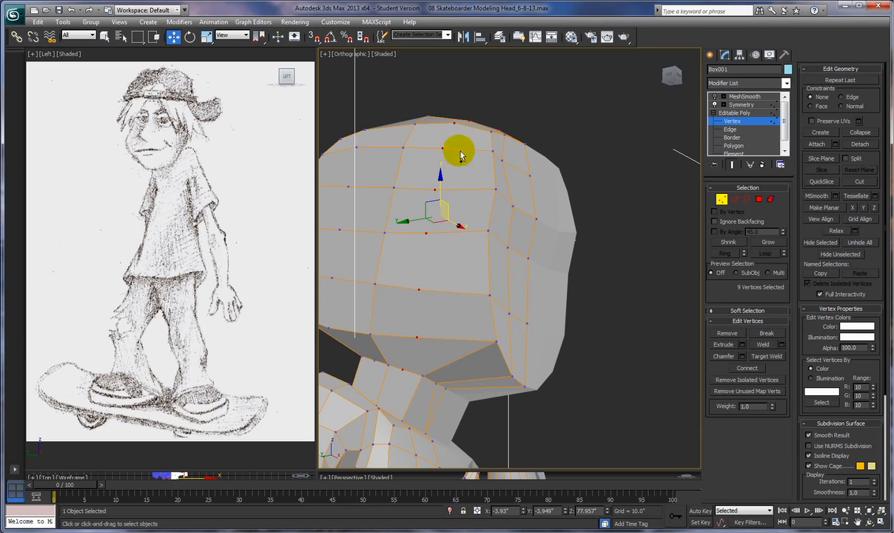
pyautogui.click(727, 335)
# Remove the nine-vertex column on the rear side of the head, running from the neck up to the crown's center line.
pyautogui.keyDown('alt'); pyautogui.moveTo(402, 264); pyautogui.dragTo(467, 311, button='middle'); pyautogui.keyUp('alt')
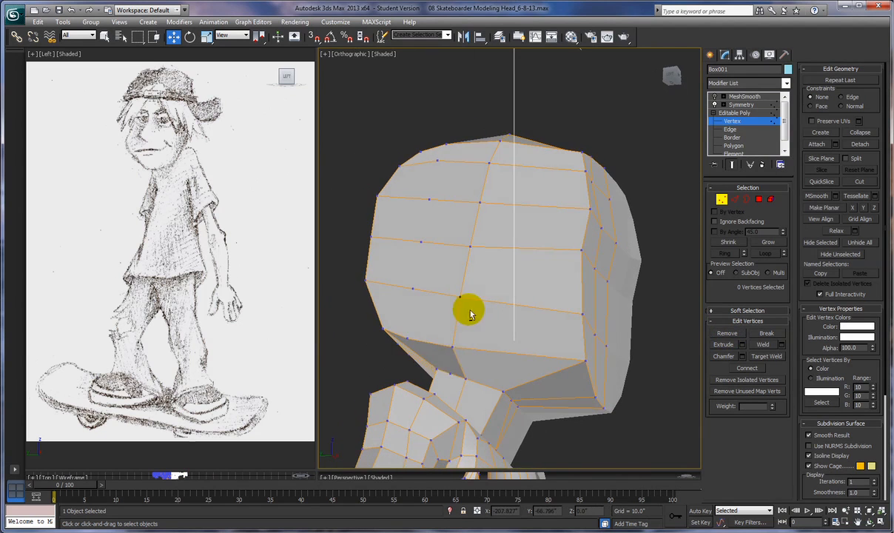
pyautogui.click(449, 374)
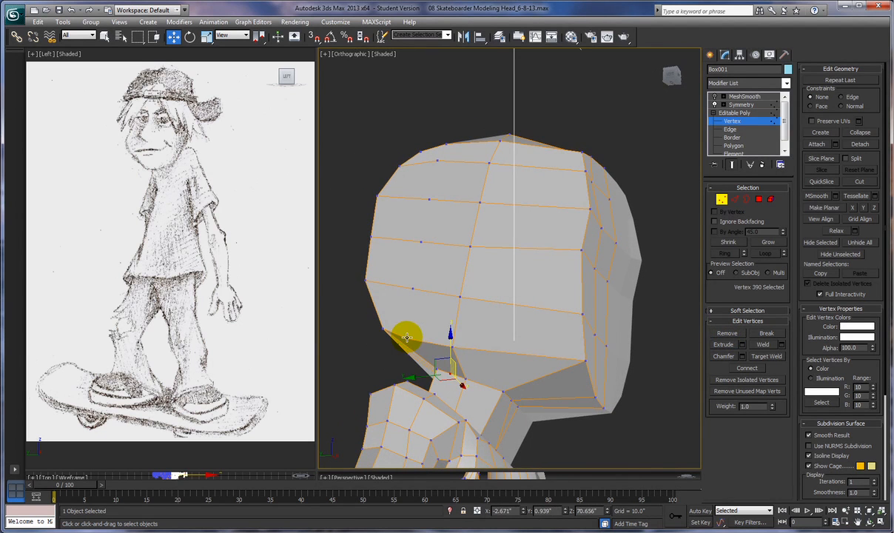
pyautogui.keyDown('ctrl'); pyautogui.click(407, 338); pyautogui.keyUp('ctrl')
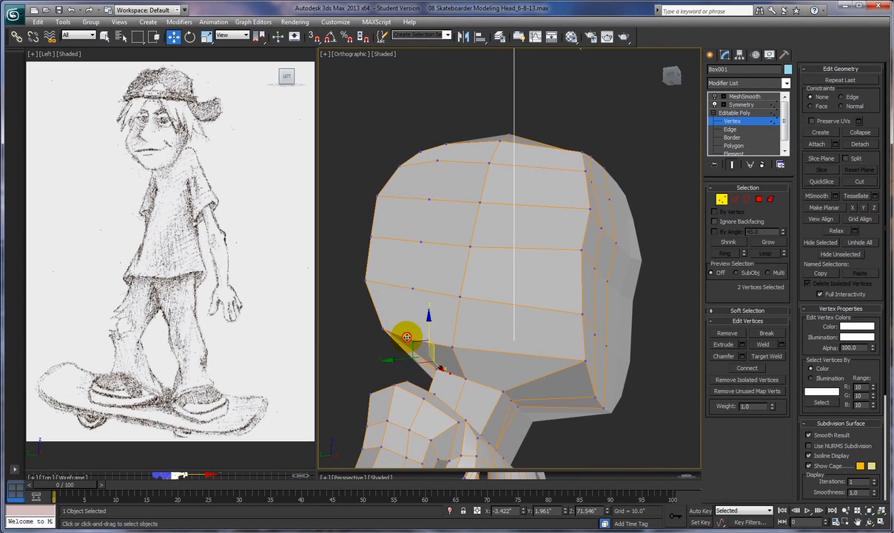
pyautogui.keyDown('ctrl'); pyautogui.click(412, 288); pyautogui.keyUp('ctrl')
pyautogui.keyDown('ctrl'); pyautogui.click(421, 241); pyautogui.keyUp('ctrl')
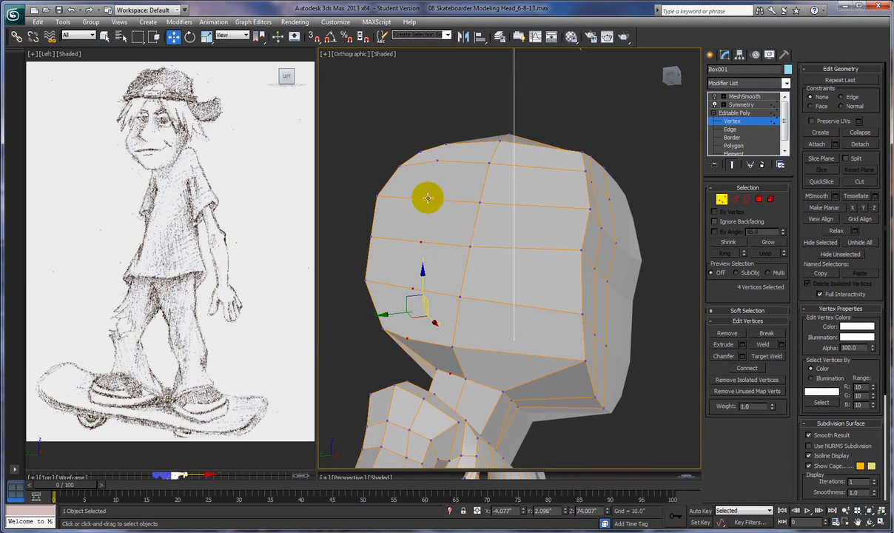
pyautogui.keyDown('ctrl'); pyautogui.click(429, 199); pyautogui.keyUp('ctrl')
pyautogui.keyDown('ctrl'); pyautogui.click(436, 160); pyautogui.keyUp('ctrl')
pyautogui.keyDown('ctrl'); pyautogui.click(445, 145); pyautogui.keyUp('ctrl')
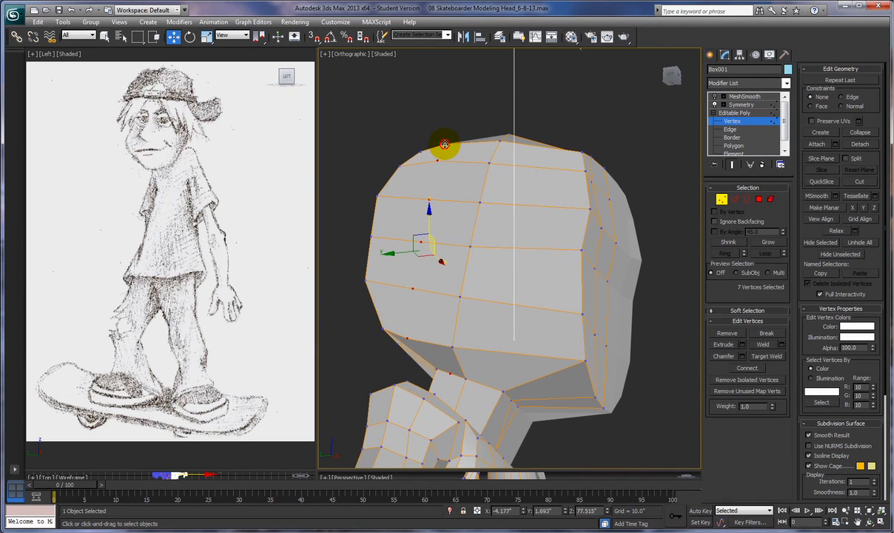
pyautogui.keyDown('alt'); pyautogui.moveTo(522, 253); pyautogui.dragTo(485, 311, button='middle'); pyautogui.keyUp('alt')
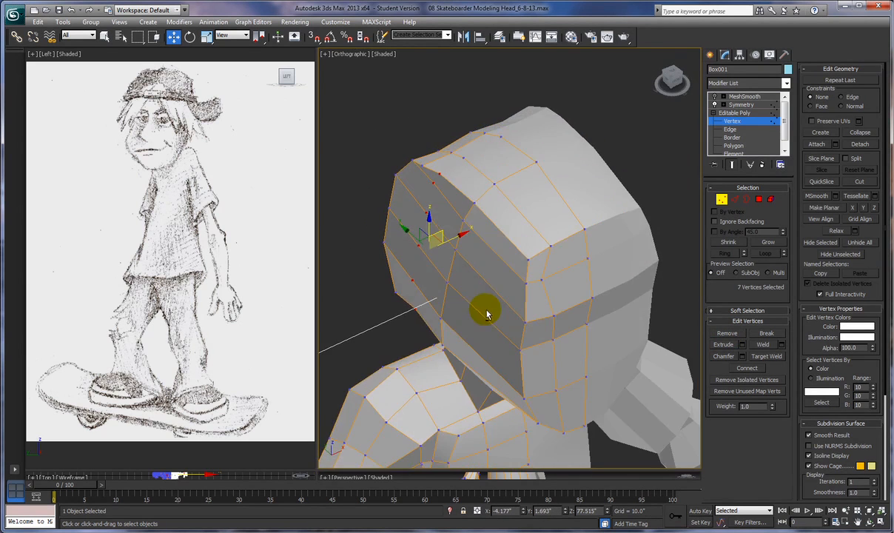
pyautogui.click(463, 147)
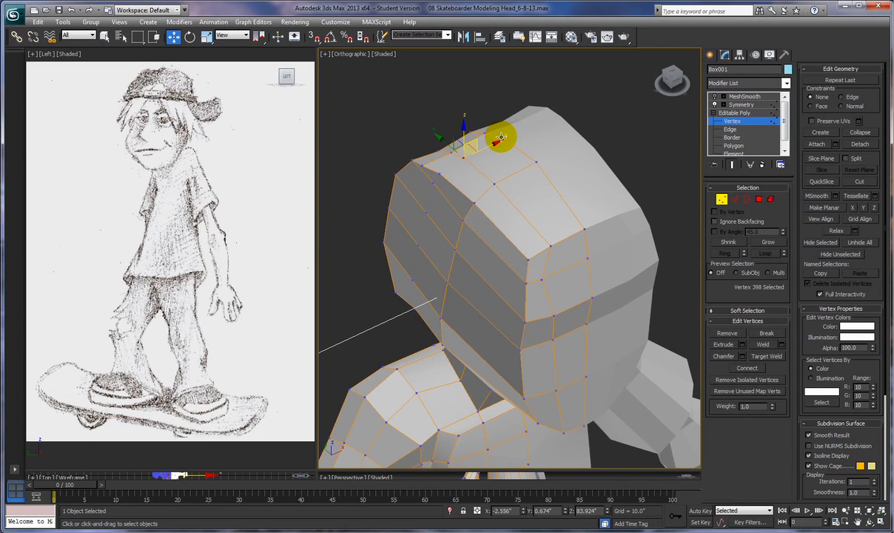
pyautogui.hotkey('ctrl', 'z')
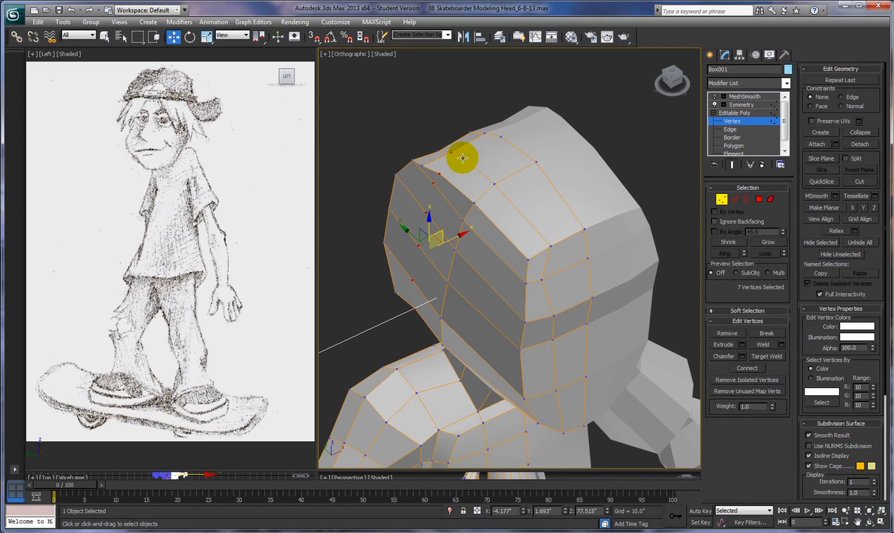
pyautogui.keyDown('ctrl'); pyautogui.click(502, 138); pyautogui.keyUp('ctrl')
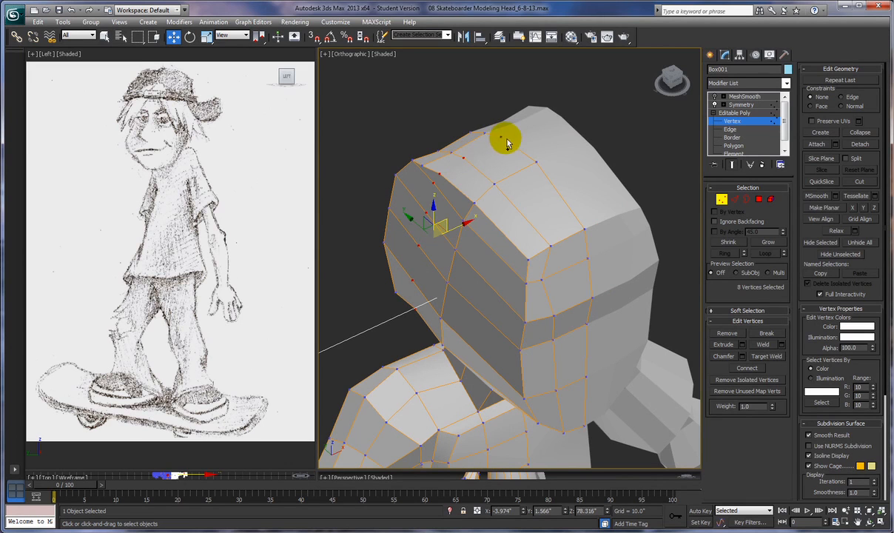
pyautogui.keyDown('ctrl'); pyautogui.click(501, 136); pyautogui.keyUp('ctrl')
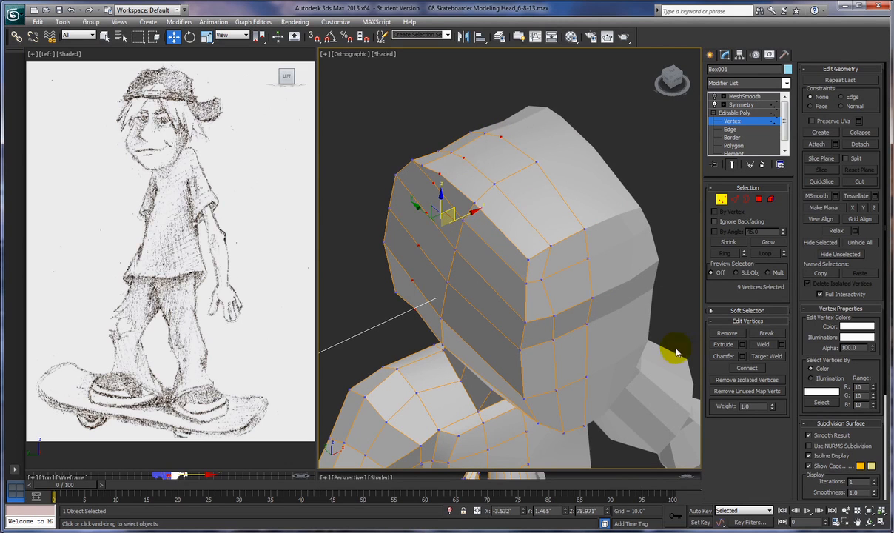
pyautogui.click(724, 334)
# Straighten the inner vertex column on the front of the face by shifting its forehead and brow vertices toward the center line.
pyautogui.moveTo(470, 341)
pyautogui.keyDown('alt'); pyautogui.mouseDown(button='middle')
pyautogui.moveTo(469, 328)
pyautogui.moveTo(436, 312)
pyautogui.moveTo(485, 349)
pyautogui.mouseUp(button='middle'); pyautogui.keyUp('alt')
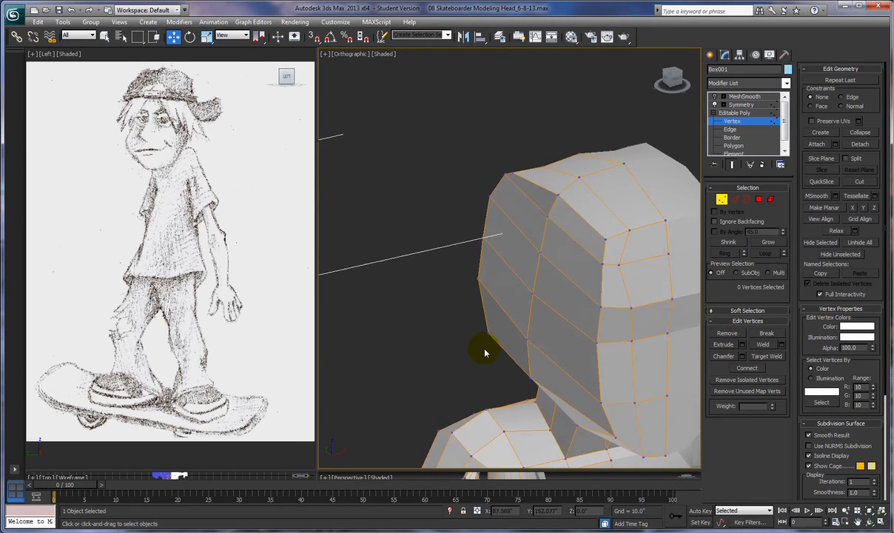
pyautogui.click(669, 297)
pyautogui.keyDown('alt'); pyautogui.moveTo(675, 295); pyautogui.dragTo(582, 294, button='middle'); pyautogui.keyUp('alt')
pyautogui.click(521, 223)
pyautogui.moveTo(559, 222); pyautogui.dragTo(590, 222)
pyautogui.click(540, 191)
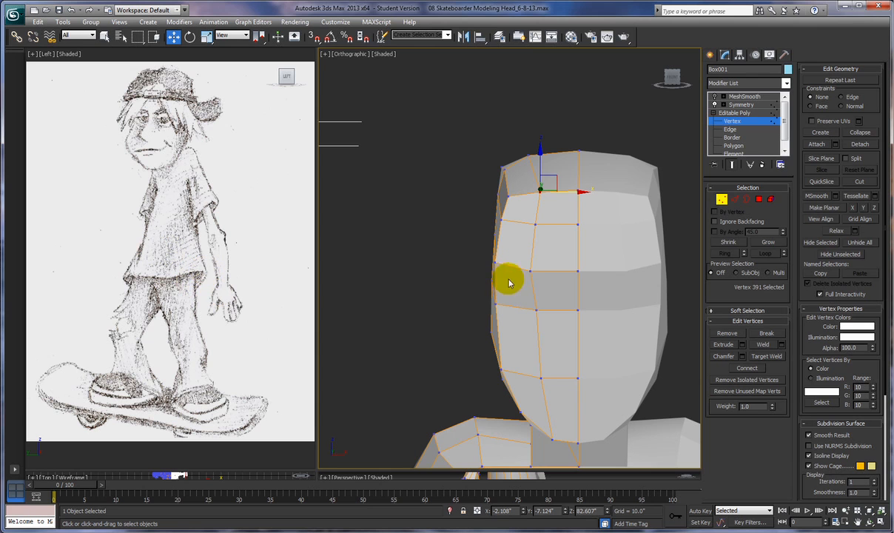
pyautogui.click(531, 267)
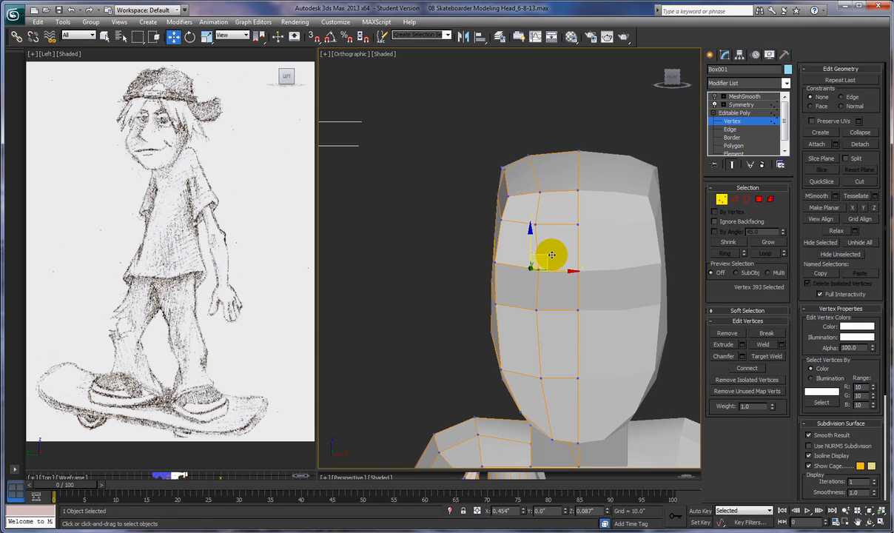
pyautogui.click(551, 208)
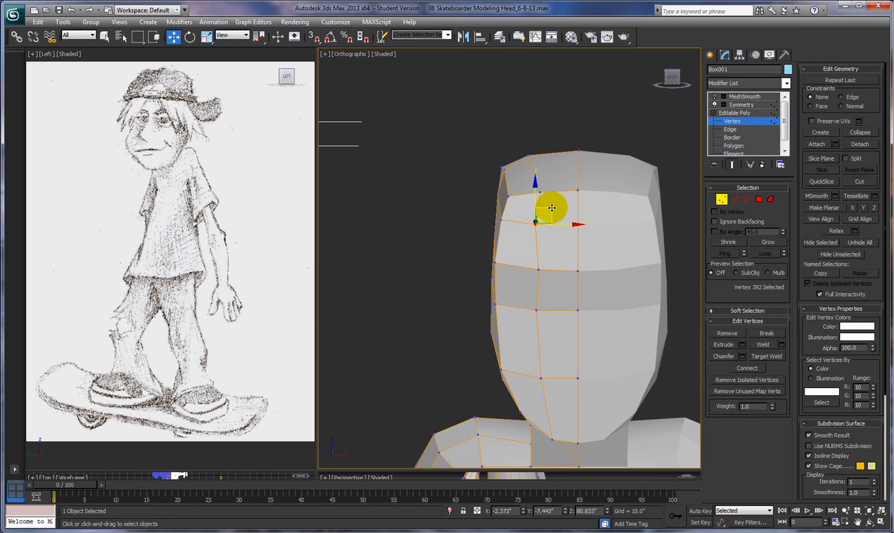
pyautogui.moveTo(549, 210); pyautogui.dragTo(553, 210)
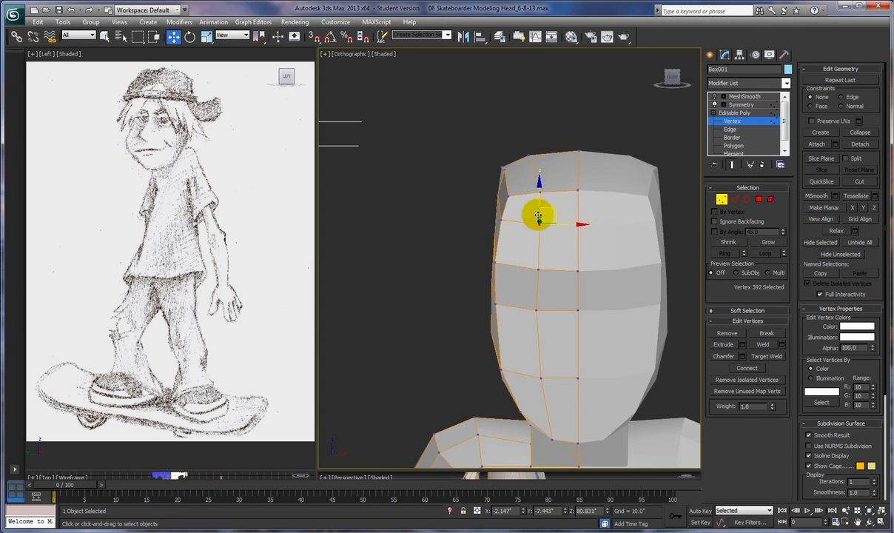
# Pull the three outer face-edge vertices from the upper forehead down to brow level slightly inward to round the forehead.
pyautogui.click(503, 219)
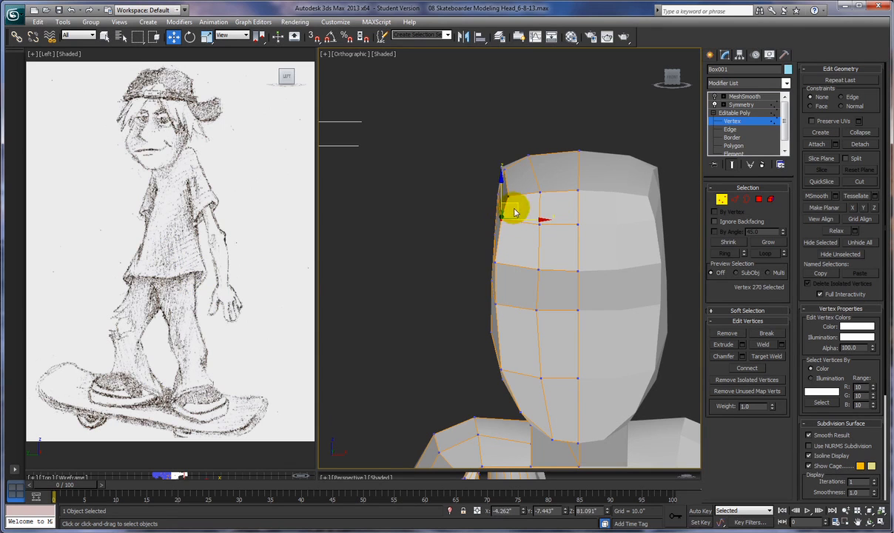
pyautogui.moveTo(514, 206); pyautogui.dragTo(521, 208)
pyautogui.click(509, 194)
pyautogui.moveTo(525, 181); pyautogui.dragTo(529, 183)
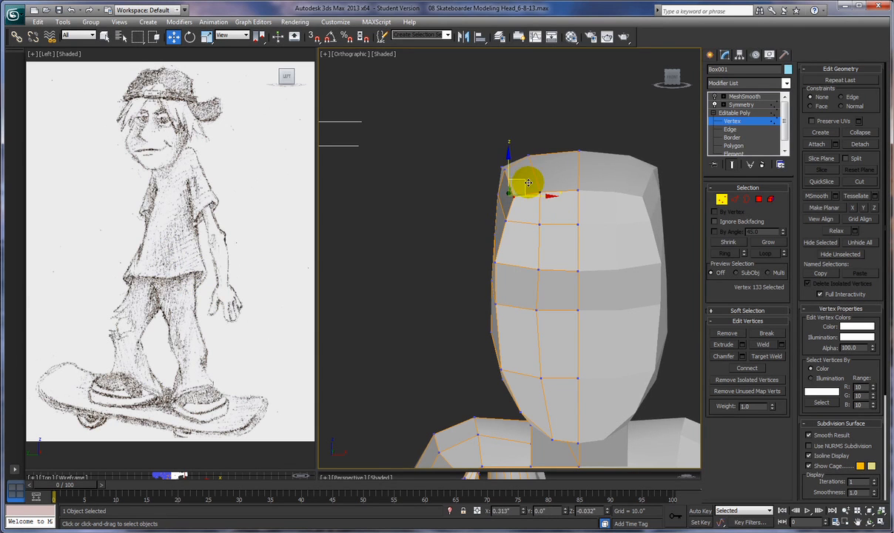
pyautogui.click(506, 259)
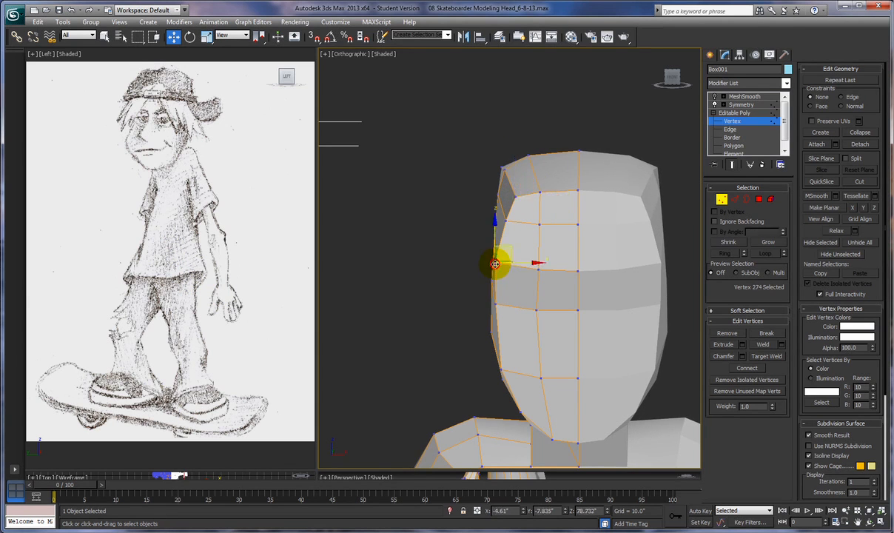
pyautogui.moveTo(506, 260); pyautogui.dragTo(511, 243)
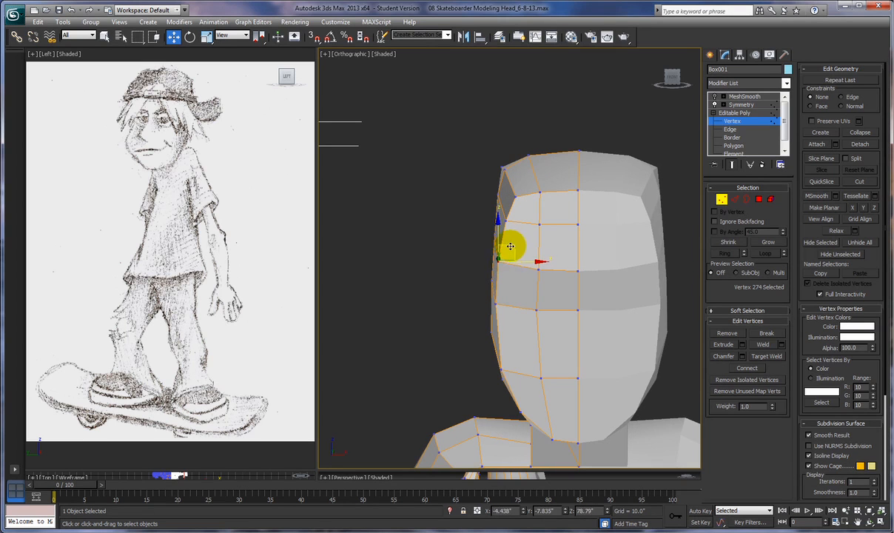
# Move the mouth-level and chin-side face-edge vertices inward and slightly up, and nudge the jaw corner vertex behind them slightly outward.
pyautogui.click(502, 365)
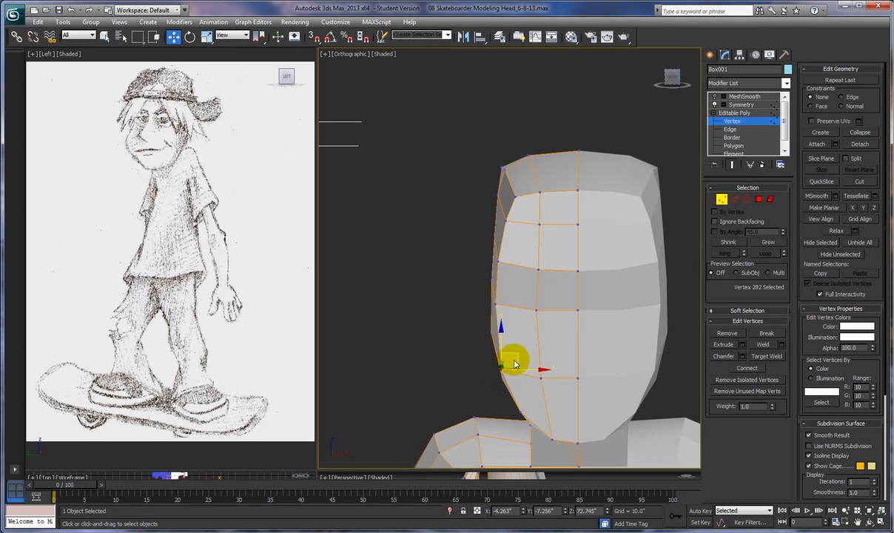
pyautogui.moveTo(516, 356); pyautogui.dragTo(517, 354)
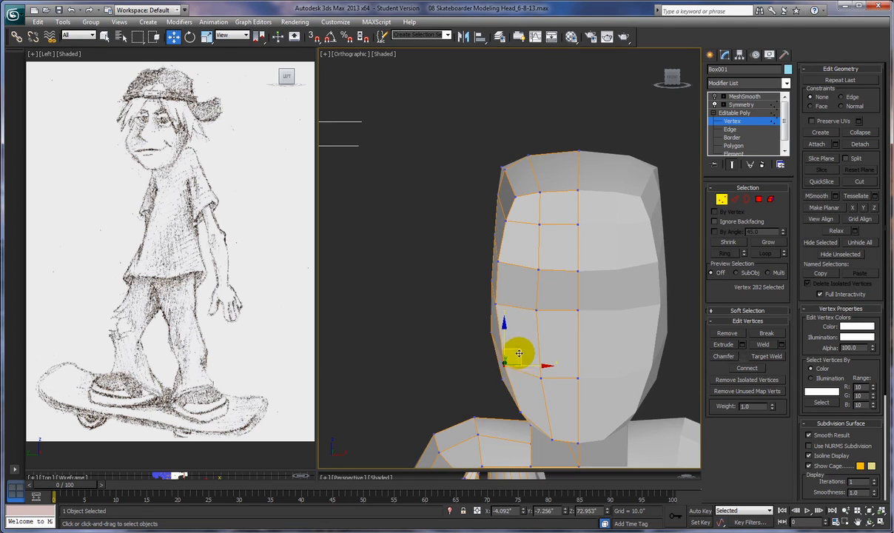
pyautogui.click(521, 409)
pyautogui.moveTo(534, 398); pyautogui.dragTo(542, 392)
pyautogui.click(500, 376)
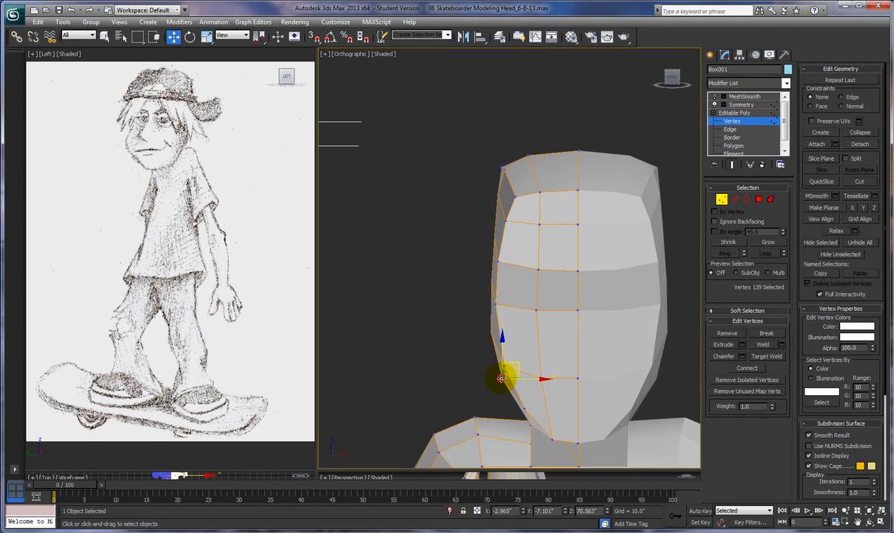
pyautogui.moveTo(514, 365); pyautogui.dragTo(511, 363)
# Push the four vertices along the side of the head, from cheek level up to the temple, outward to widen the silhouette.
pyautogui.click(491, 331)
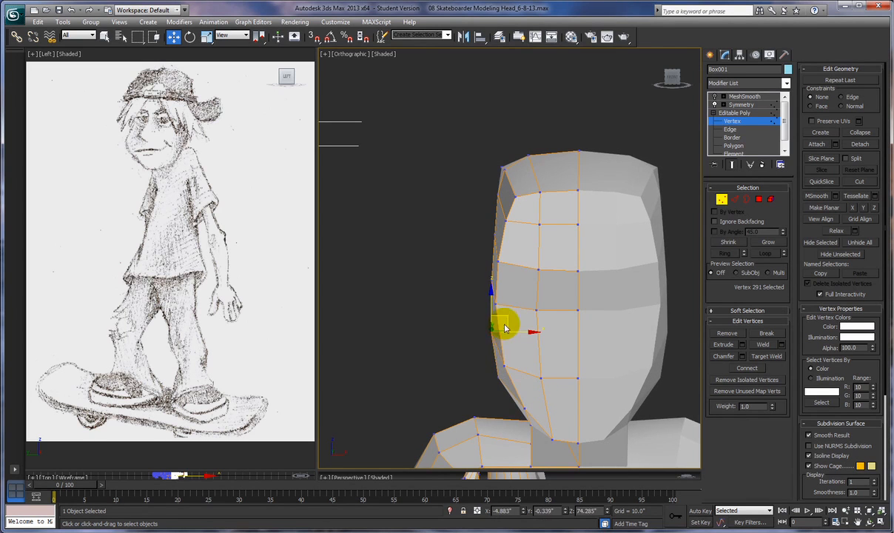
pyautogui.moveTo(506, 321); pyautogui.dragTo(502, 319)
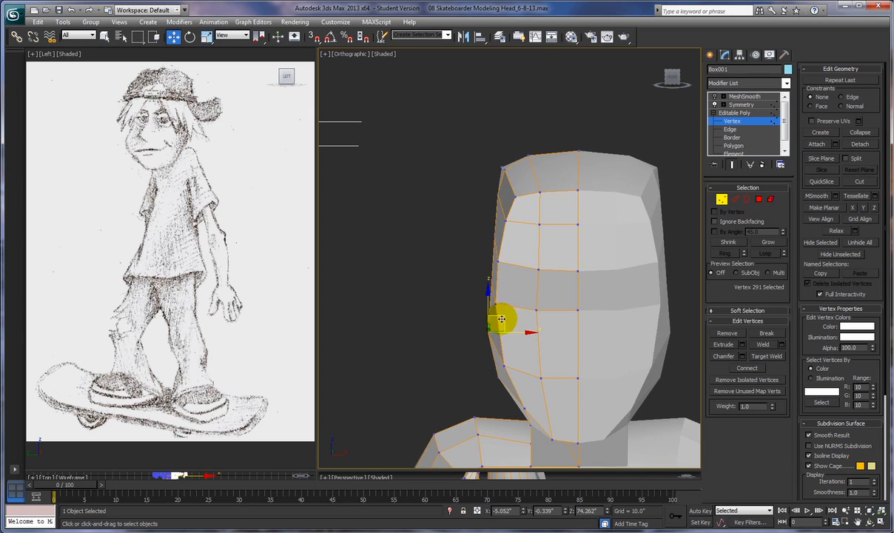
pyautogui.click(507, 272)
pyautogui.moveTo(505, 269); pyautogui.dragTo(493, 273)
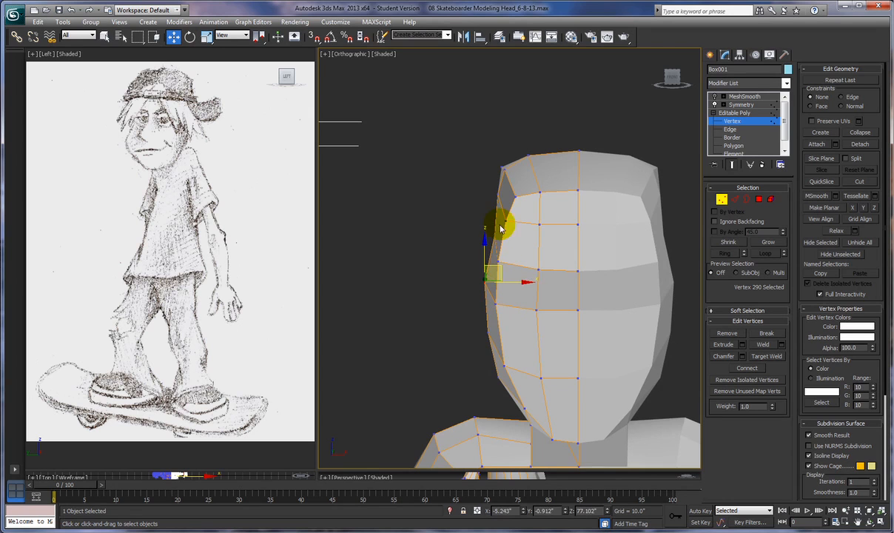
pyautogui.click(495, 234)
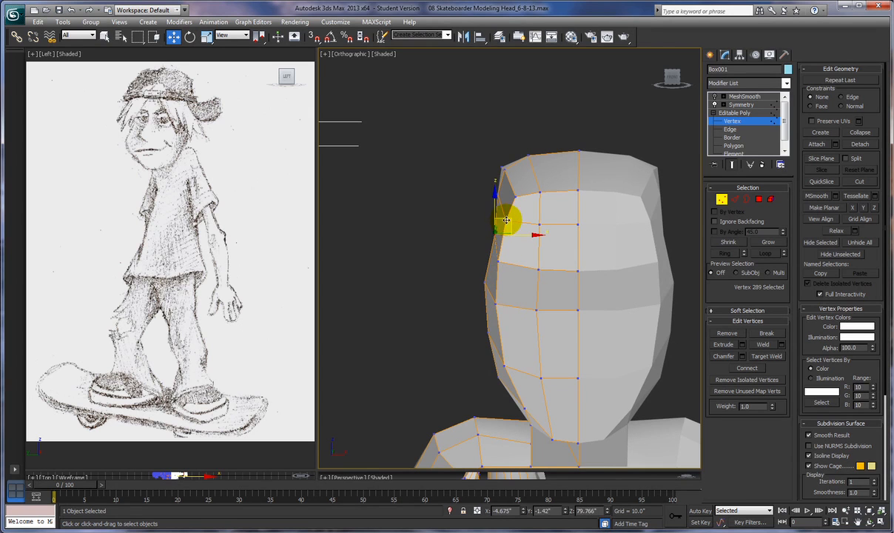
pyautogui.moveTo(509, 226); pyautogui.dragTo(496, 224)
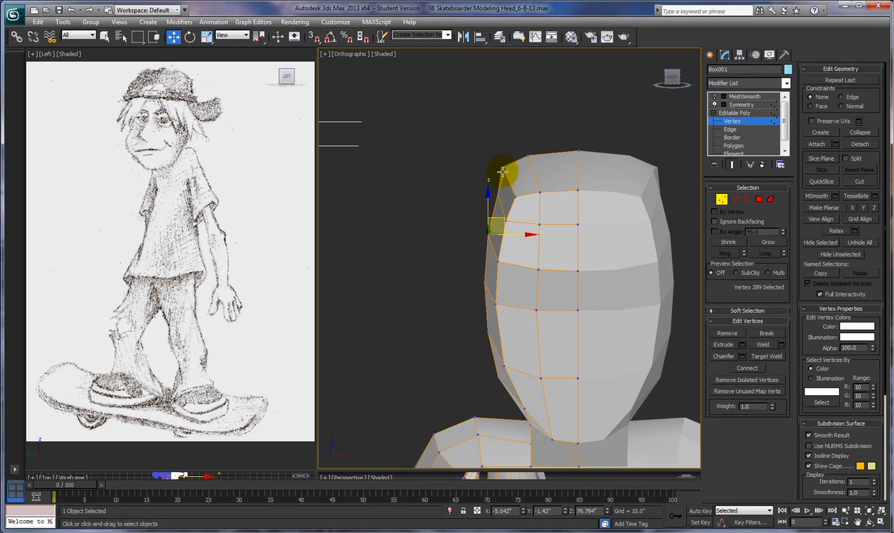
pyautogui.click(498, 194)
pyautogui.moveTo(511, 180); pyautogui.dragTo(503, 179)
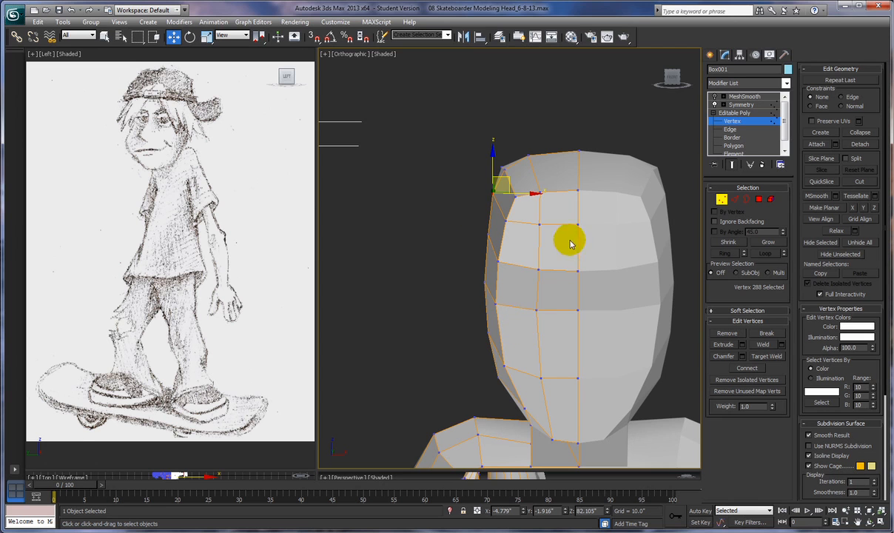
# From the back view, pull the two outer vertices at the upper rear corner of the head inward and down.
pyautogui.keyDown('alt'); pyautogui.moveTo(533, 292); pyautogui.dragTo(539, 269, button='middle'); pyautogui.keyUp('alt')
pyautogui.click(500, 189)
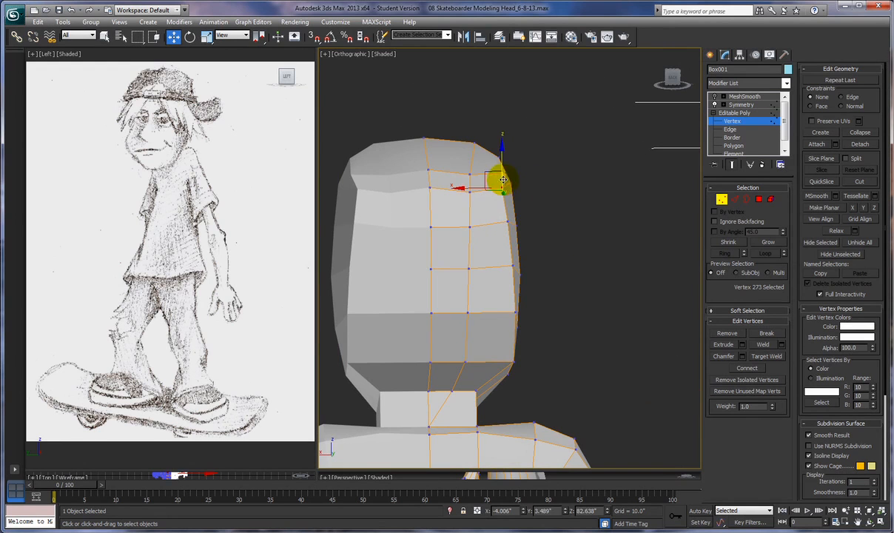
pyautogui.moveTo(484, 175); pyautogui.dragTo(478, 186)
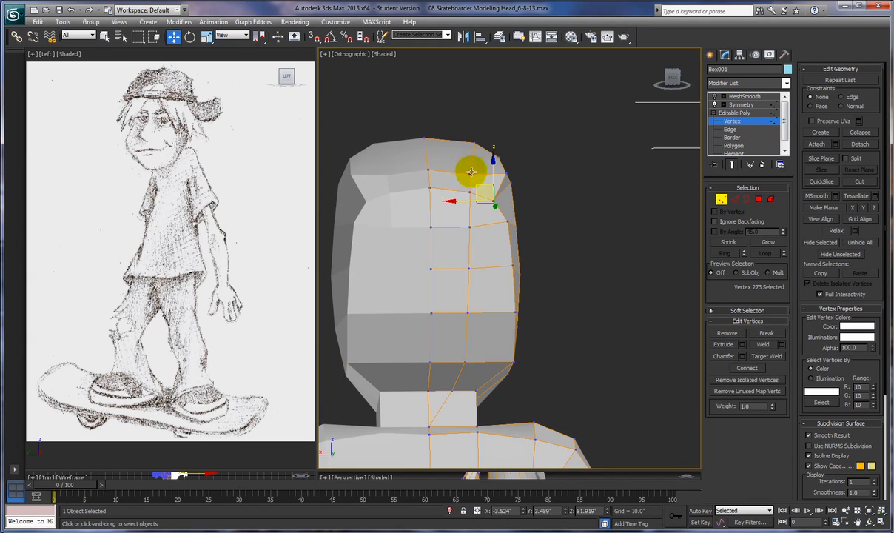
pyautogui.click(504, 173)
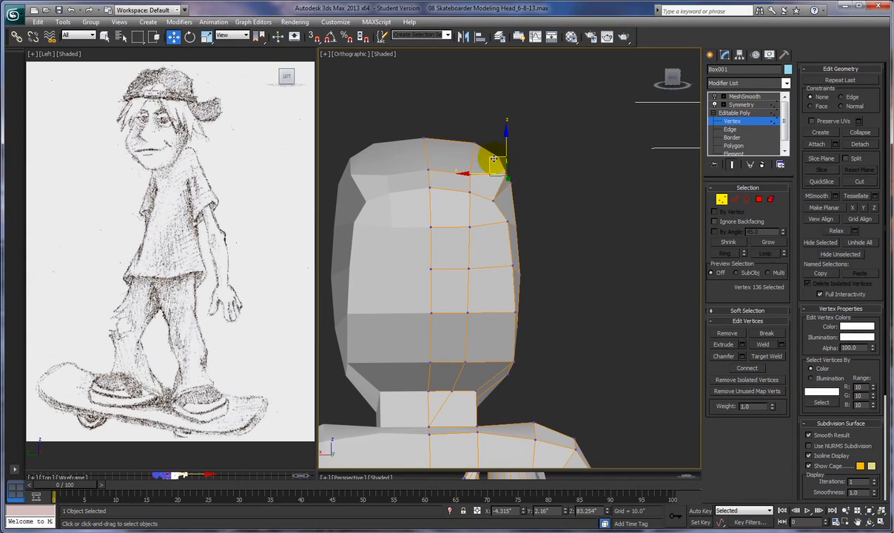
pyautogui.moveTo(492, 159); pyautogui.dragTo(483, 179)
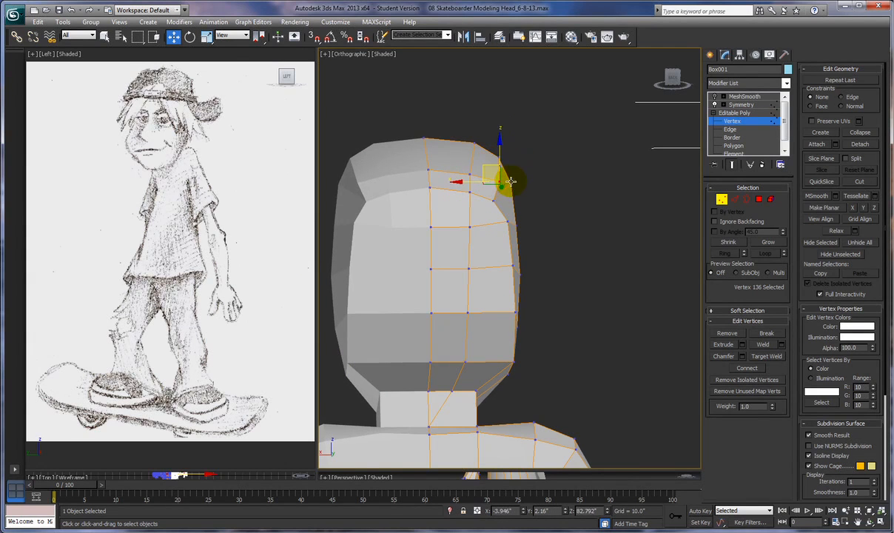
pyautogui.moveTo(485, 167); pyautogui.dragTo(467, 177)
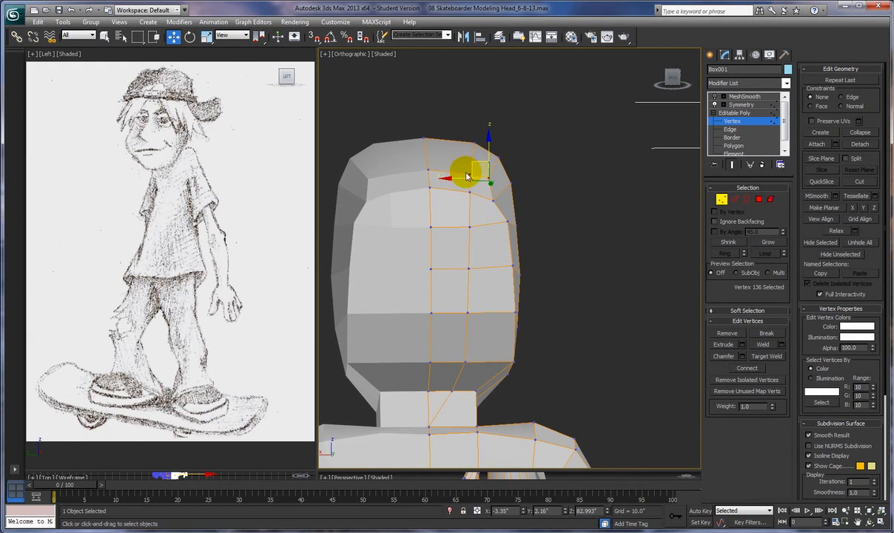
# Shift the top three inner-column vertices at the back of the crown toward the center line.
pyautogui.click(469, 176)
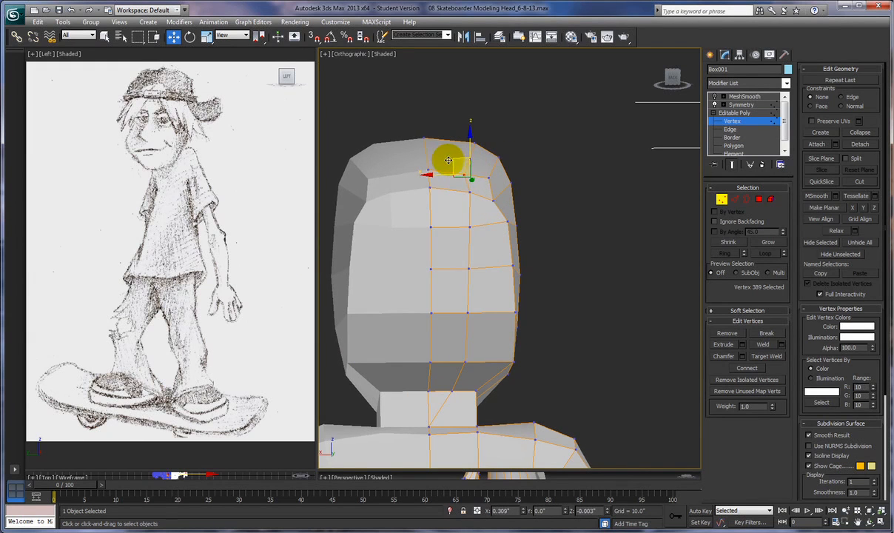
pyautogui.click(470, 191)
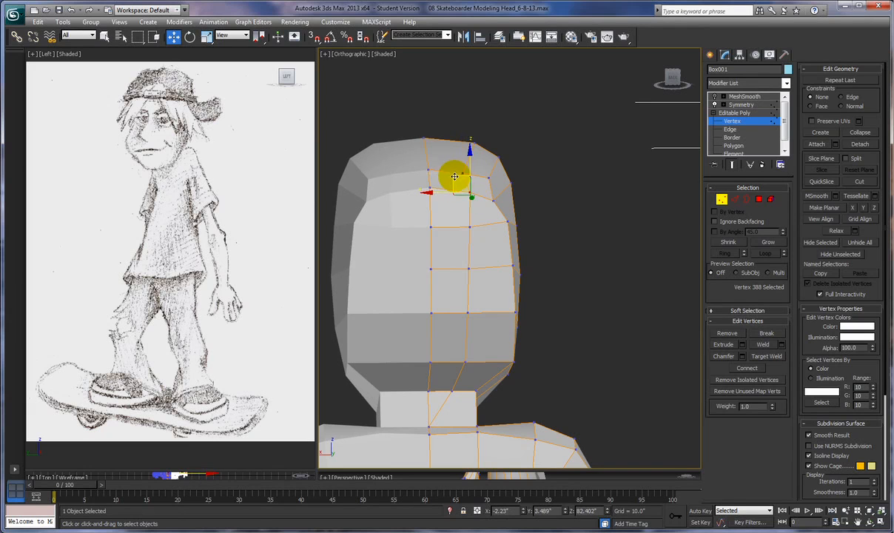
pyautogui.click(472, 143)
pyautogui.moveTo(462, 130); pyautogui.dragTo(456, 129)
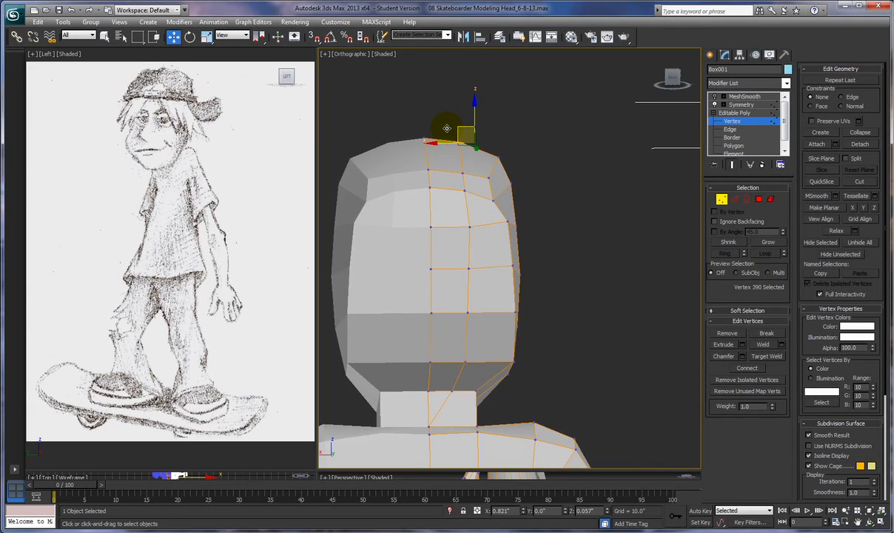
pyautogui.moveTo(447, 128); pyautogui.dragTo(435, 128)
# Round the outer column at the back of the head, raising its top vertex outward and pulling the four vertices below inward.
pyautogui.moveTo(493, 202)
pyautogui.mouseDown()
pyautogui.moveTo(479, 185)
pyautogui.moveTo(488, 184)
pyautogui.mouseUp()
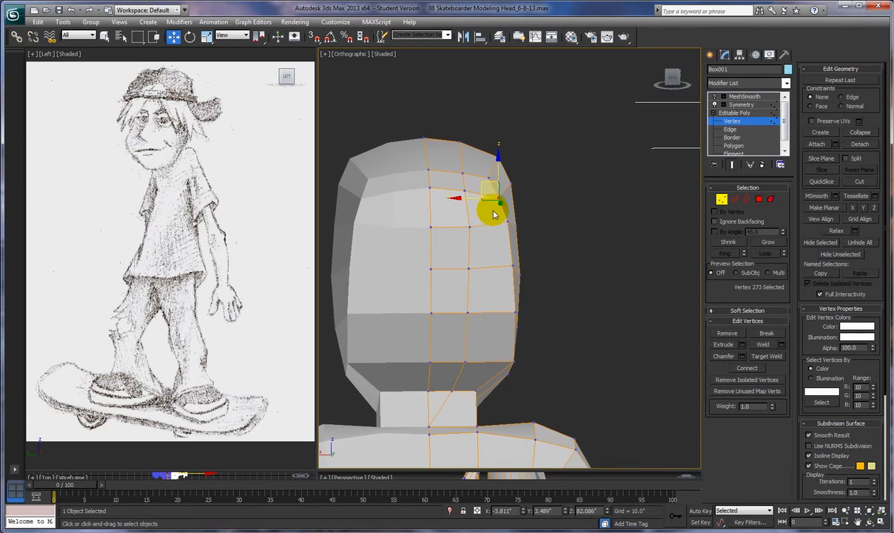
pyautogui.click(510, 265)
pyautogui.moveTo(497, 252); pyautogui.dragTo(491, 253)
pyautogui.moveTo(505, 220); pyautogui.dragTo(489, 212)
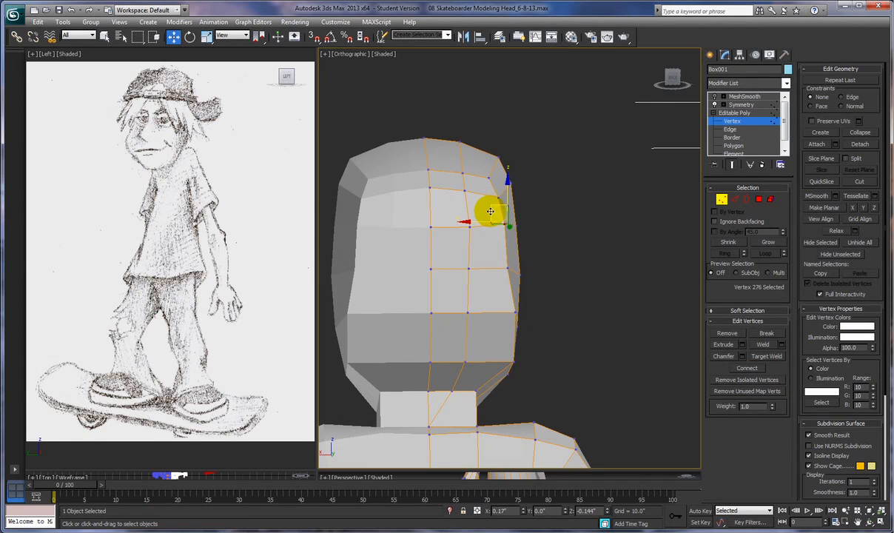
pyautogui.click(508, 312)
pyautogui.moveTo(501, 299); pyautogui.dragTo(490, 302)
pyautogui.click(511, 362)
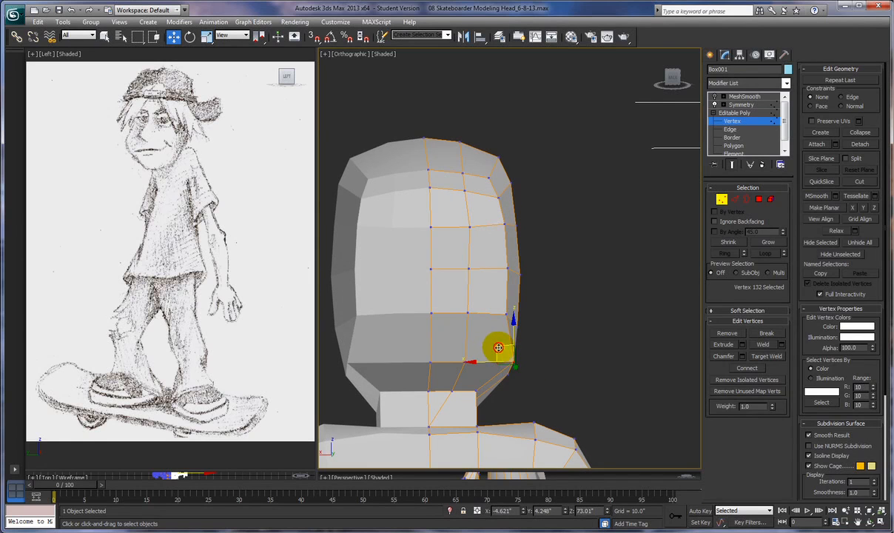
pyautogui.moveTo(498, 348); pyautogui.dragTo(488, 344)
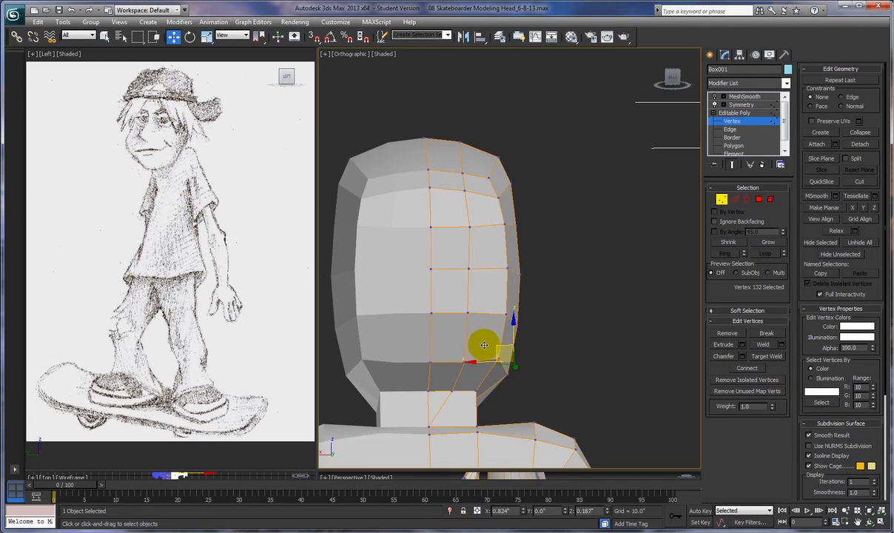
pyautogui.click(507, 373)
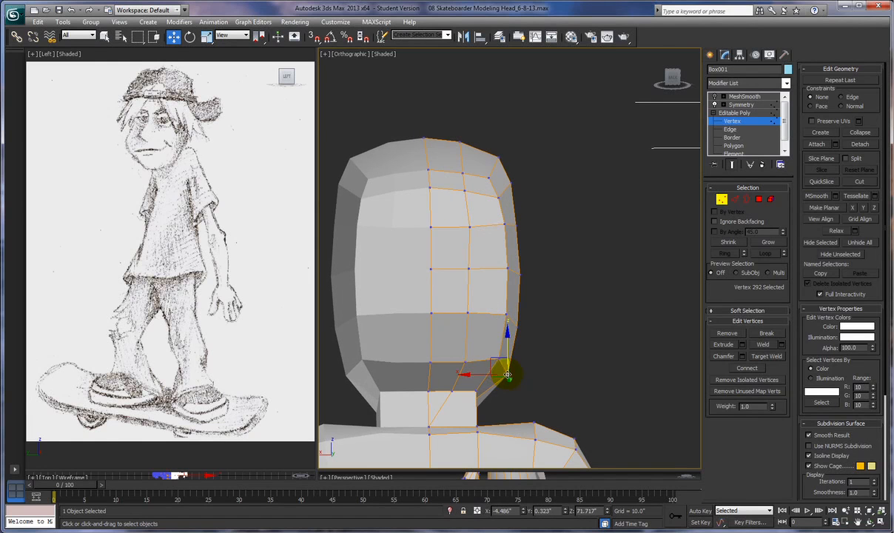
# From the side view, move the face-edge vertex at the upper forehead about 1 inch backward and 0.4 inch down.
pyautogui.keyDown('alt'); pyautogui.moveTo(510, 376); pyautogui.dragTo(419, 363, button='middle'); pyautogui.keyUp('alt')
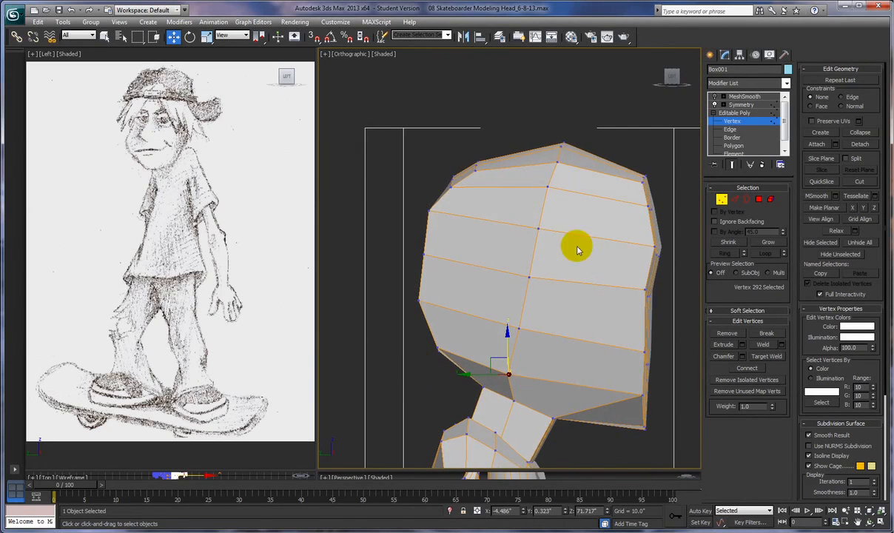
pyautogui.click(649, 207)
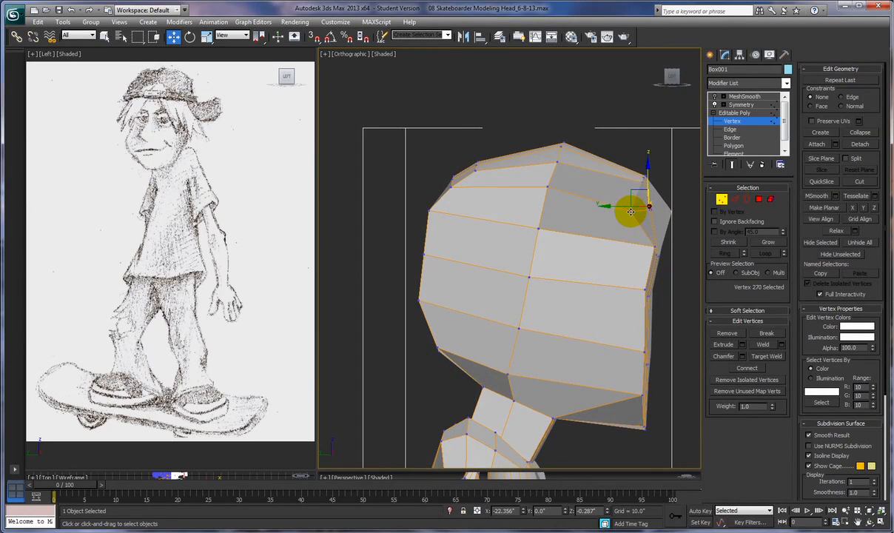
pyautogui.click(72, 11)
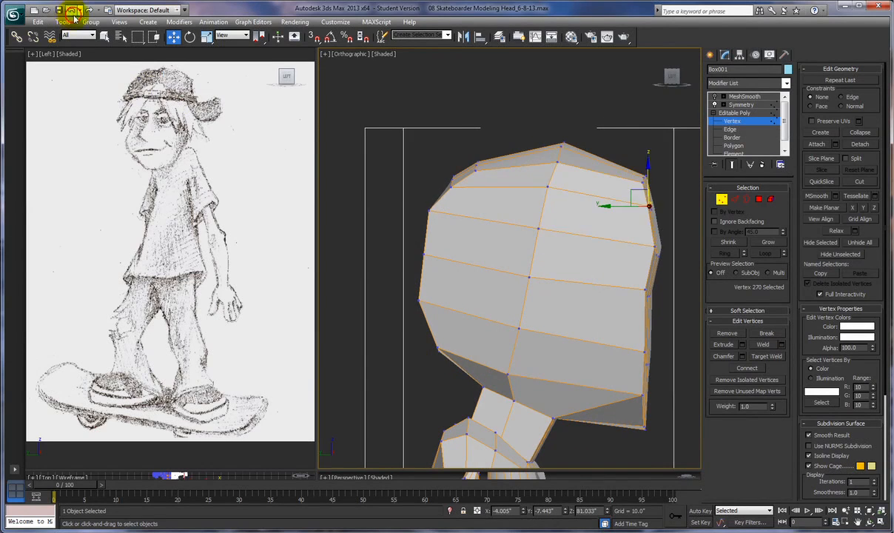
pyautogui.moveTo(630, 190); pyautogui.dragTo(614, 197)
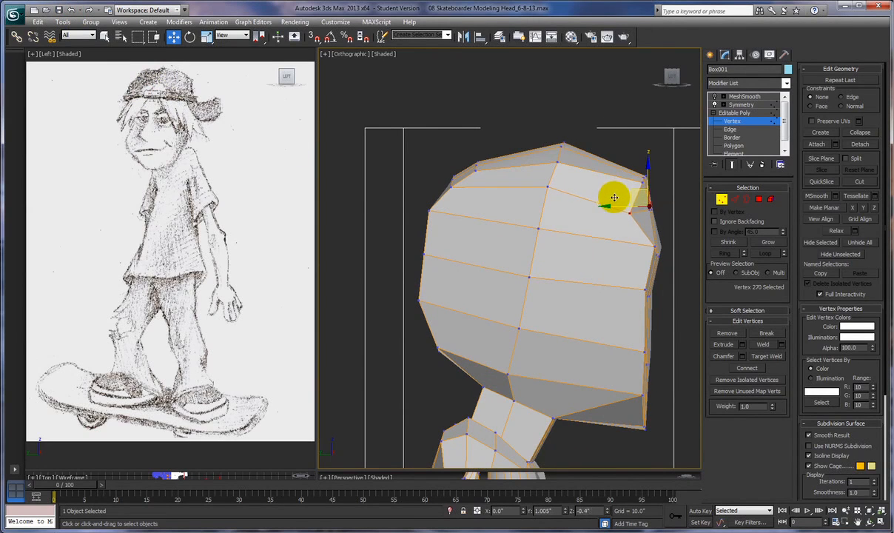
# Round the upper face edge from the side view, pulling its top vertex back and down and its third vertex about 0.5 inch backward.
pyautogui.moveTo(614, 197); pyautogui.dragTo(621, 183)
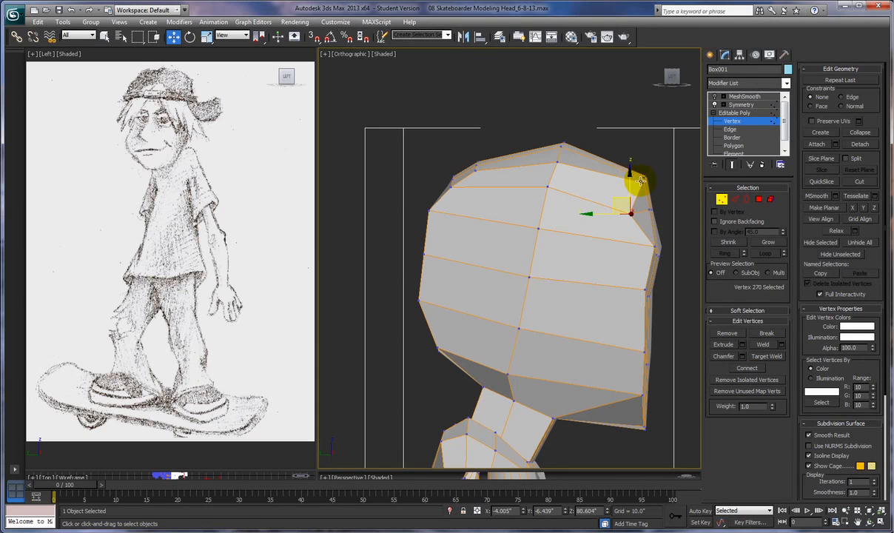
pyautogui.click(641, 180)
pyautogui.moveTo(626, 167); pyautogui.dragTo(630, 186)
pyautogui.click(626, 210)
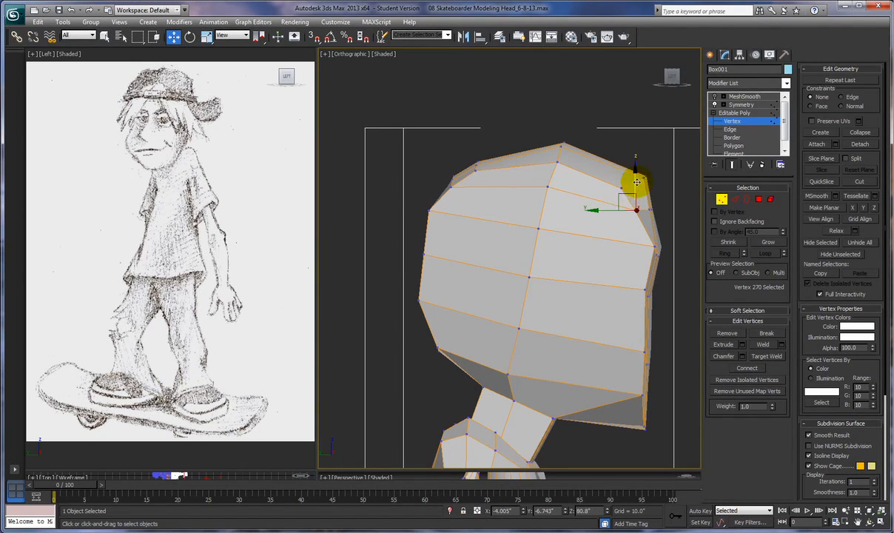
pyautogui.click(651, 245)
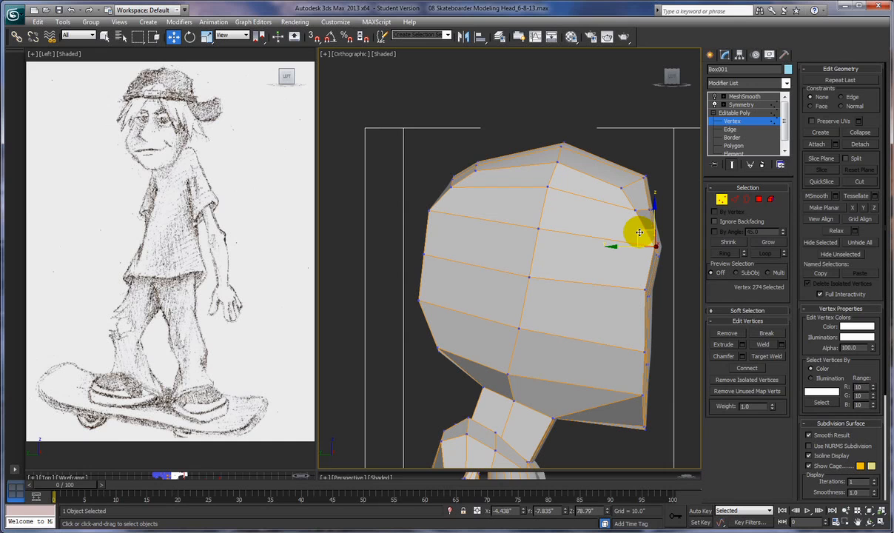
pyautogui.moveTo(638, 233); pyautogui.dragTo(630, 234)
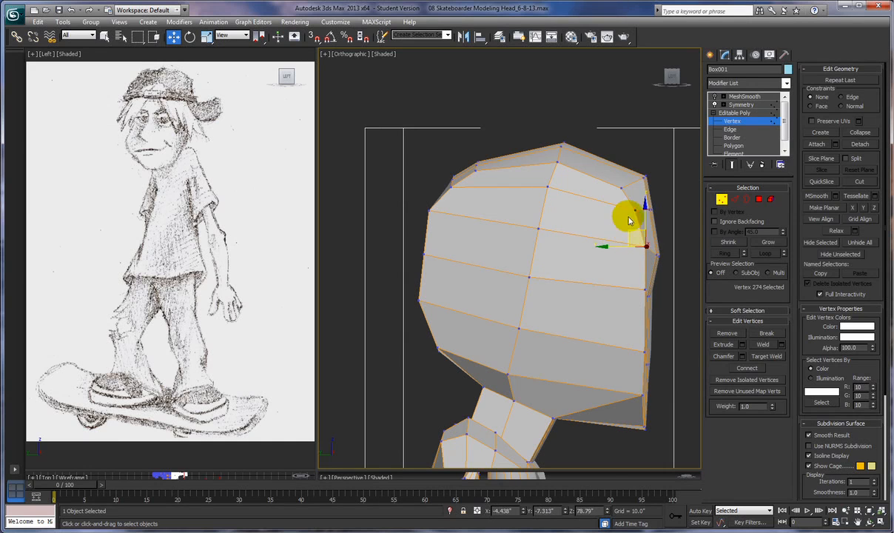
# Lower the two side vertices below the crown slightly and pull the top two face-edge vertices farther backward and down.
pyautogui.click(621, 187)
pyautogui.moveTo(557, 156); pyautogui.dragTo(555, 175)
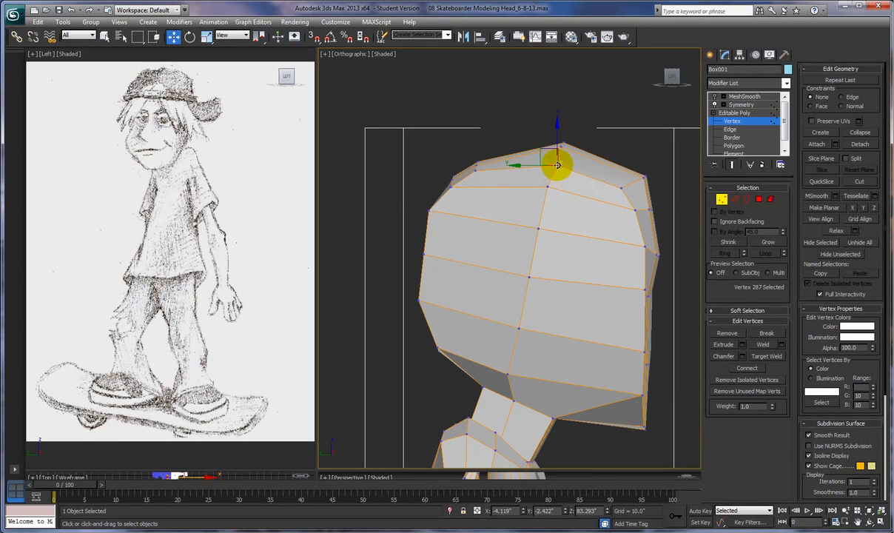
pyautogui.click(629, 211)
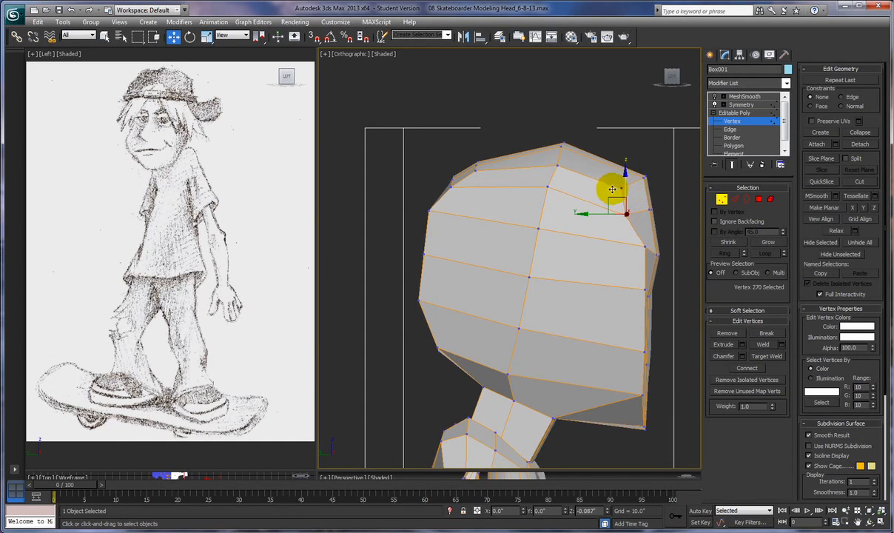
pyautogui.click(621, 187)
pyautogui.moveTo(620, 186); pyautogui.dragTo(599, 175)
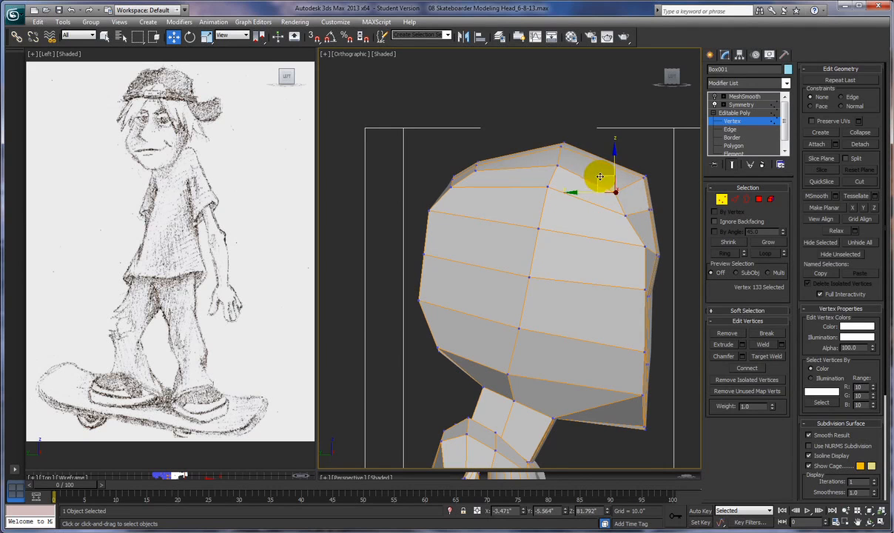
pyautogui.click(546, 185)
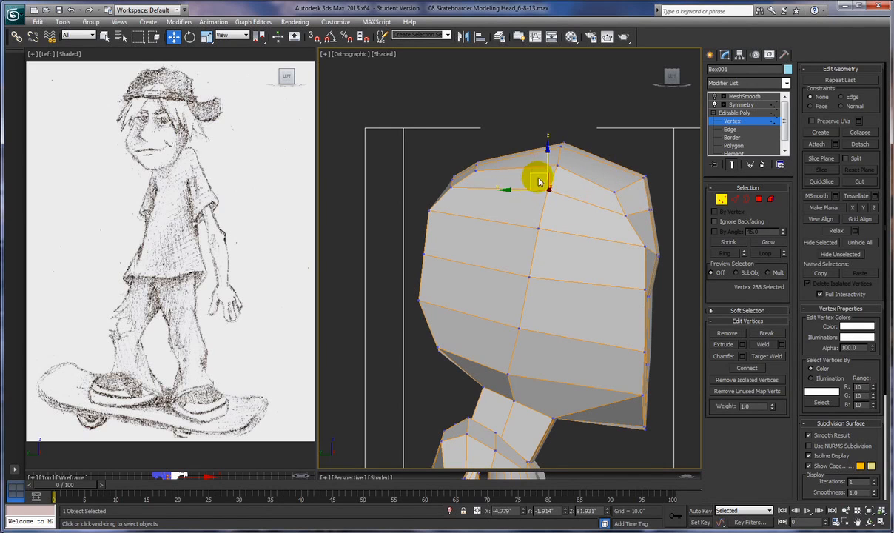
# Pull the third face-edge vertex down the forehead backward, and shift the one below it about 0.1 inch backward.
pyautogui.click(641, 249)
pyautogui.moveTo(630, 235); pyautogui.dragTo(623, 238)
pyautogui.click(643, 287)
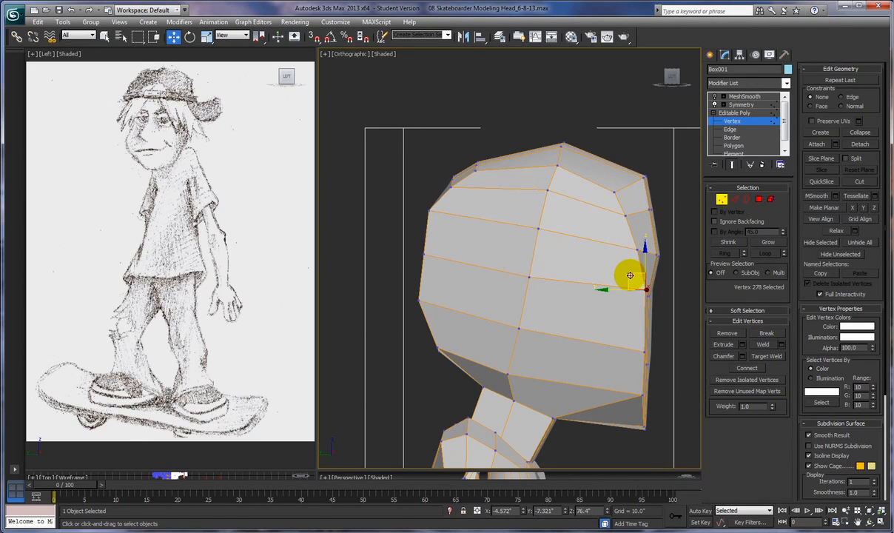
pyautogui.moveTo(630, 275); pyautogui.dragTo(628, 276)
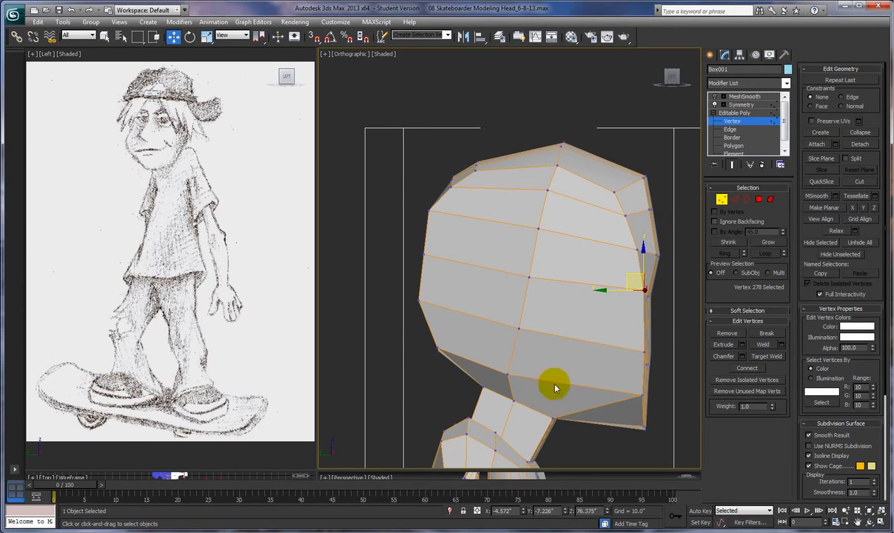
# Move the front jaw vertex backward and down, and the rear jaw vertex above the neck about 0.5 inch forward and 0.8 inch down.
pyautogui.keyDown('alt'); pyautogui.moveTo(592, 176); pyautogui.dragTo(443, 159, button='middle'); pyautogui.keyUp('alt')
pyautogui.scroll(-2, 549, 218)
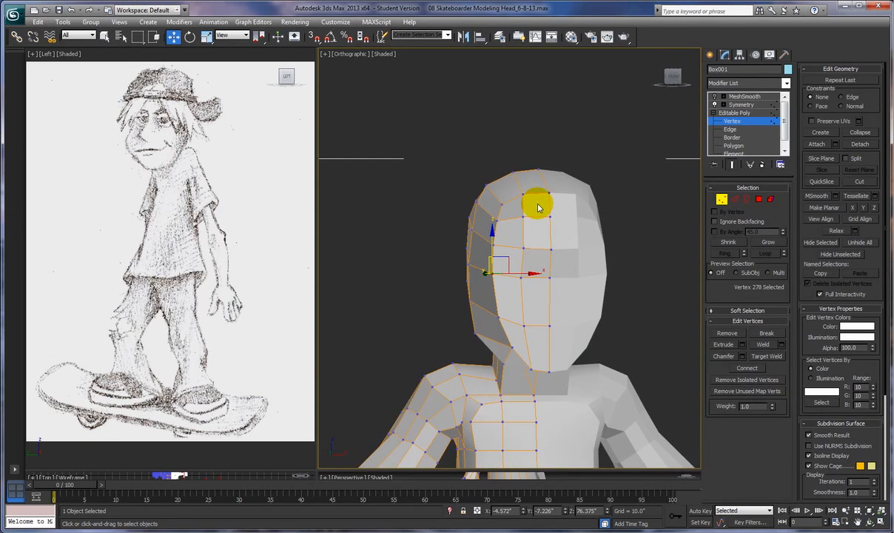
pyautogui.moveTo(549, 220)
pyautogui.keyDown('alt'); pyautogui.mouseDown(button='middle')
pyautogui.moveTo(639, 223)
pyautogui.moveTo(538, 224)
pyautogui.mouseUp(button='middle'); pyautogui.keyUp('alt')
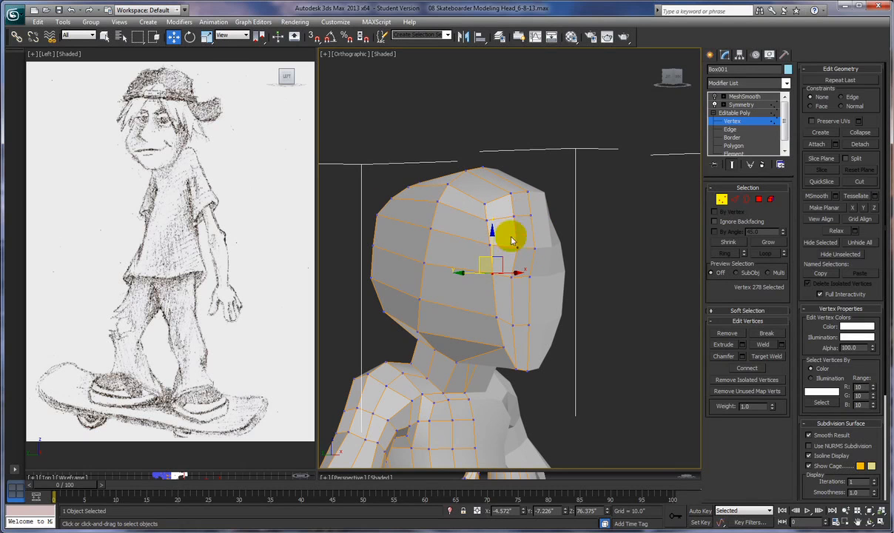
pyautogui.moveTo(507, 339)
pyautogui.keyDown('alt'); pyautogui.mouseDown(button='middle')
pyautogui.moveTo(515, 327)
pyautogui.moveTo(539, 329)
pyautogui.moveTo(542, 338)
pyautogui.moveTo(513, 344)
pyautogui.mouseUp(button='middle'); pyautogui.keyUp('alt')
pyautogui.click(489, 343)
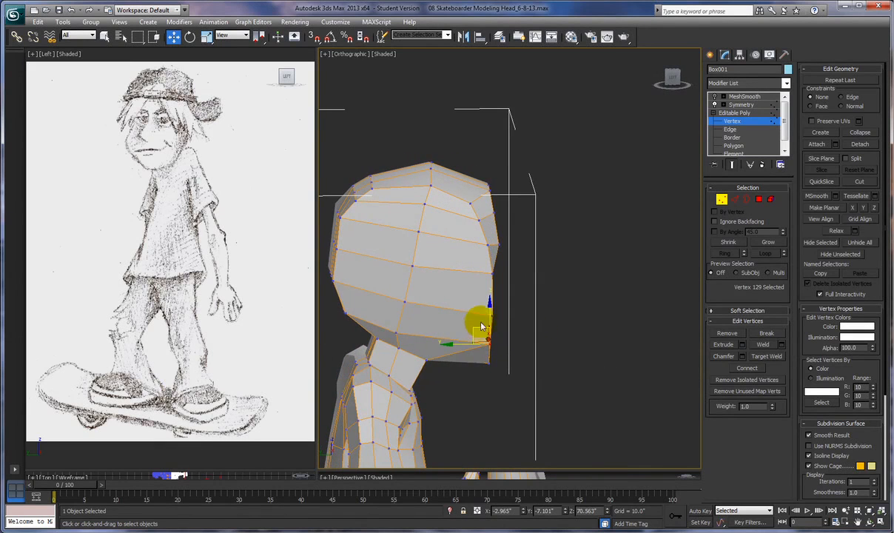
pyautogui.moveTo(464, 345); pyautogui.dragTo(394, 338)
pyautogui.click(393, 325)
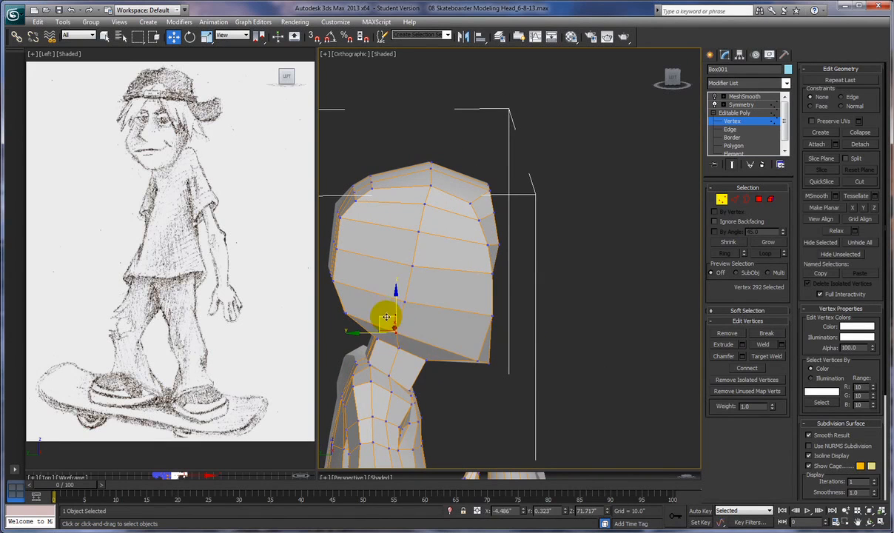
pyautogui.moveTo(386, 325); pyautogui.dragTo(385, 327)
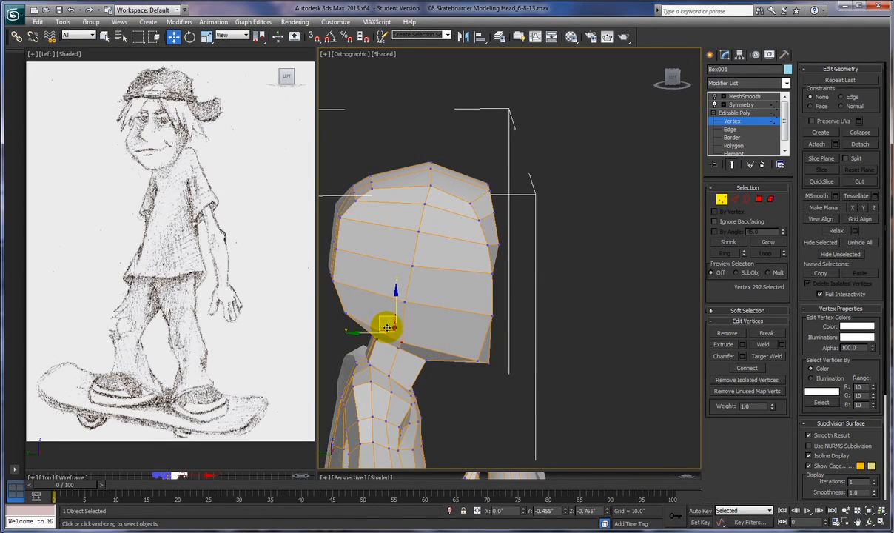
# Remove the row of six horizontal edges running from the upper forehead around the side to the back of the head.
pyautogui.keyDown('alt'); pyautogui.moveTo(489, 309); pyautogui.dragTo(405, 299, button='middle'); pyautogui.keyUp('alt')
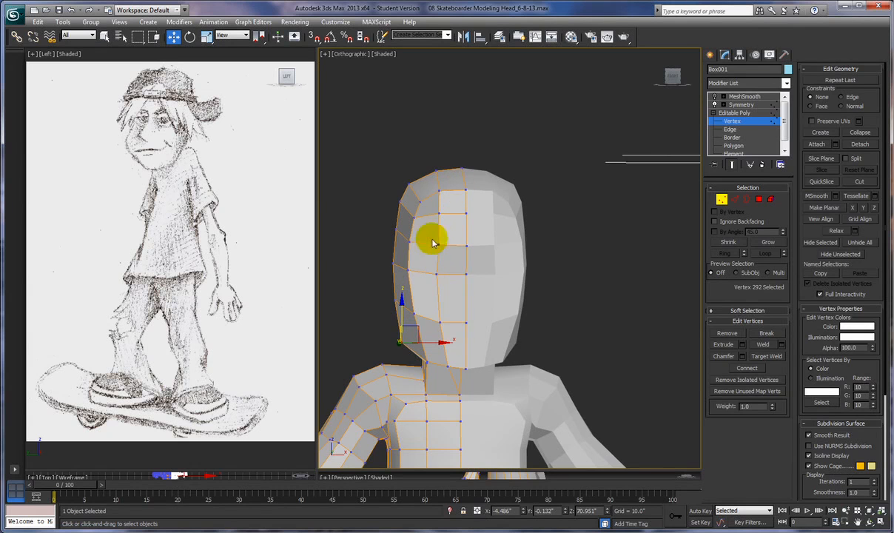
pyautogui.keyDown('alt'); pyautogui.moveTo(447, 215); pyautogui.dragTo(525, 226, button='middle'); pyautogui.keyUp('alt')
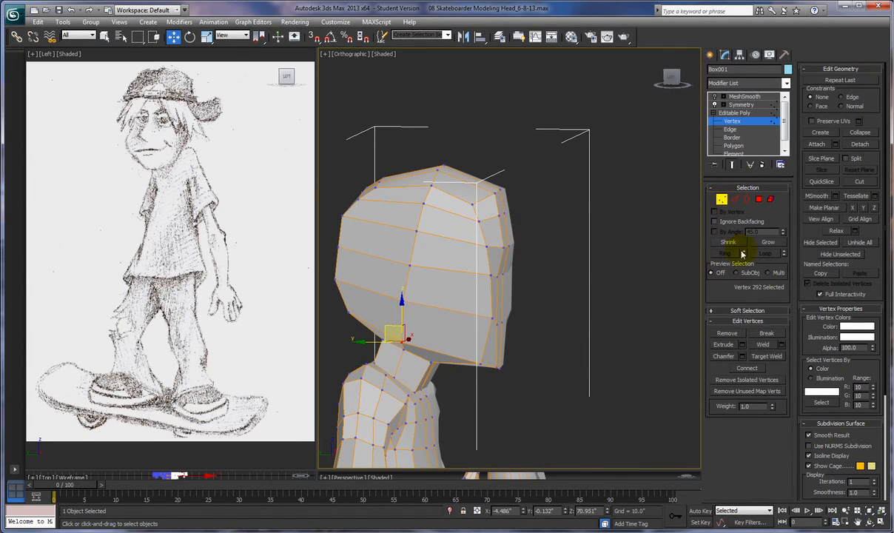
pyautogui.click(734, 200)
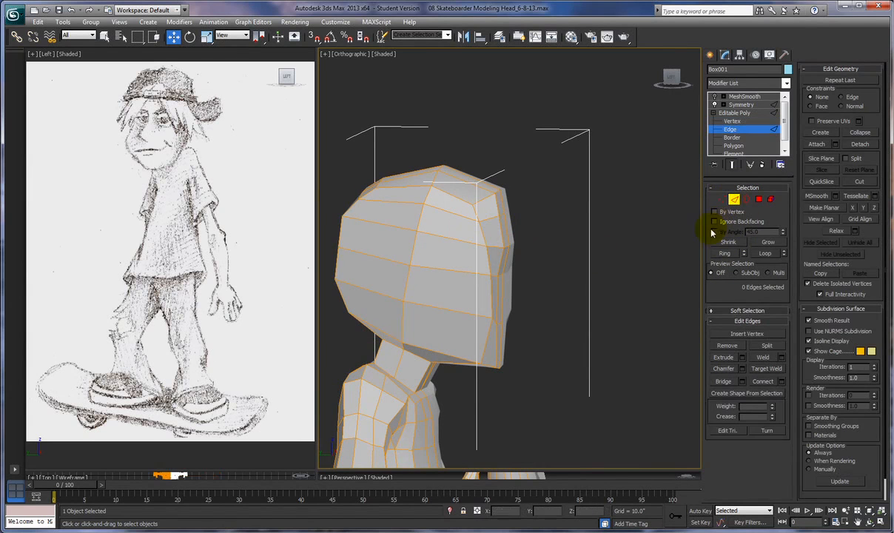
pyautogui.click(501, 213)
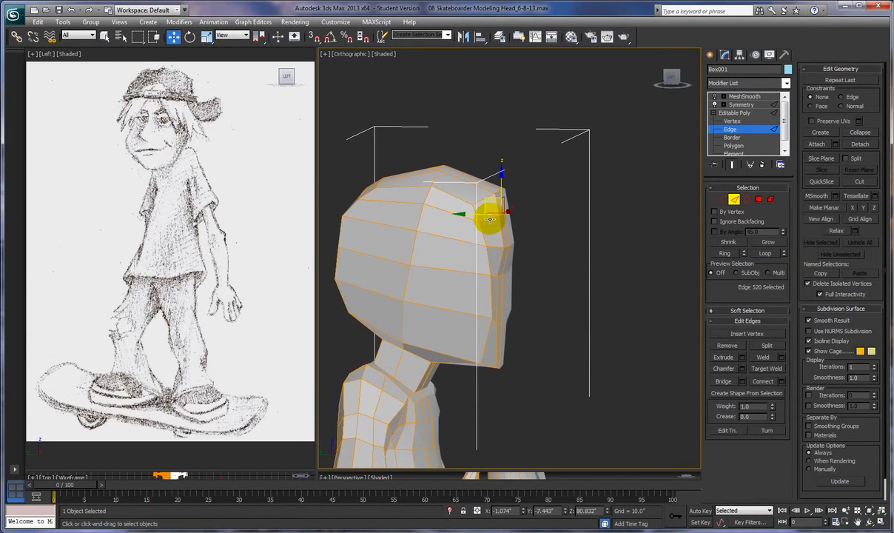
pyautogui.keyDown('ctrl'); pyautogui.click(468, 215); pyautogui.keyUp('ctrl')
pyautogui.keyDown('ctrl'); pyautogui.click(435, 209); pyautogui.keyUp('ctrl')
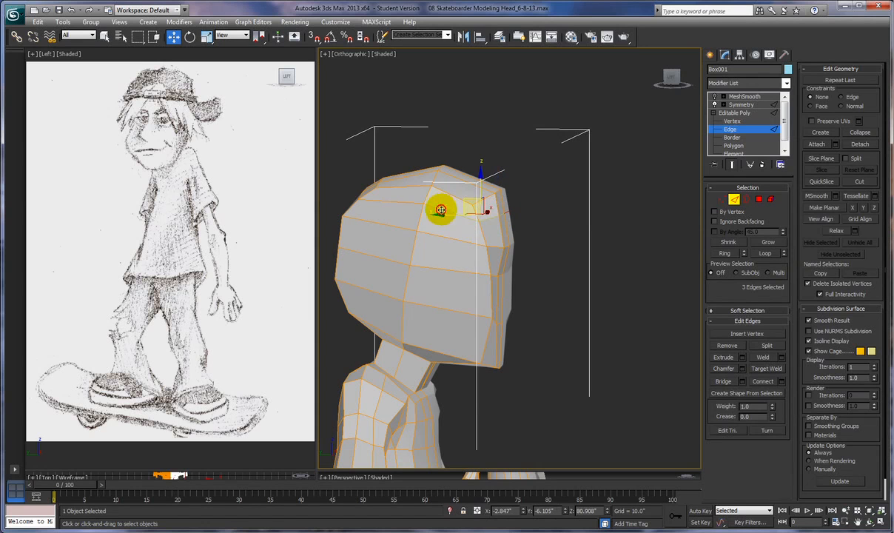
pyautogui.keyDown('ctrl'); pyautogui.click(380, 201); pyautogui.keyUp('ctrl')
pyautogui.moveTo(380, 200)
pyautogui.keyDown('alt'); pyautogui.mouseDown(button='middle')
pyautogui.moveTo(432, 207)
pyautogui.moveTo(373, 206)
pyautogui.mouseUp(button='middle'); pyautogui.keyUp('alt')
pyautogui.keyDown('ctrl'); pyautogui.click(370, 204); pyautogui.keyUp('ctrl')
pyautogui.keyDown('ctrl'); pyautogui.click(366, 202); pyautogui.keyUp('ctrl')
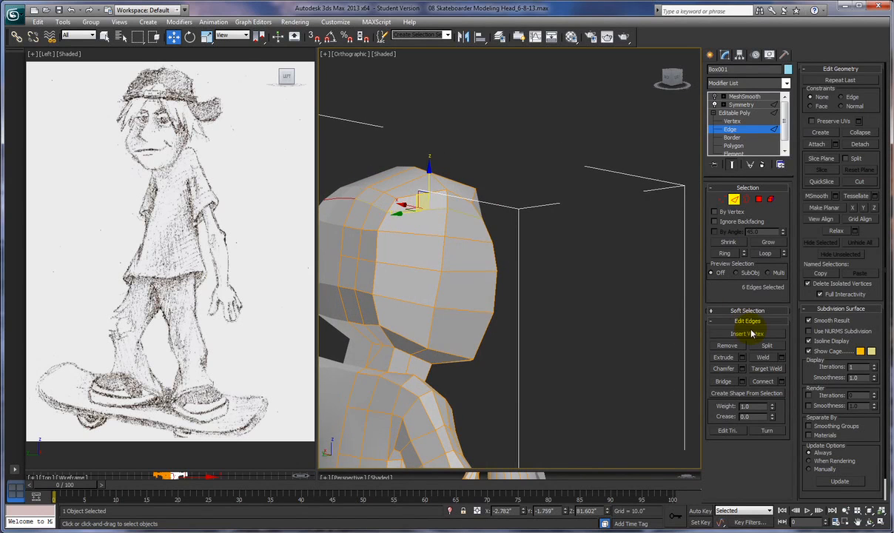
pyautogui.click(730, 345)
# Remove the seven leftover vertices along the deleted edge row around the upper head.
pyautogui.click(723, 199)
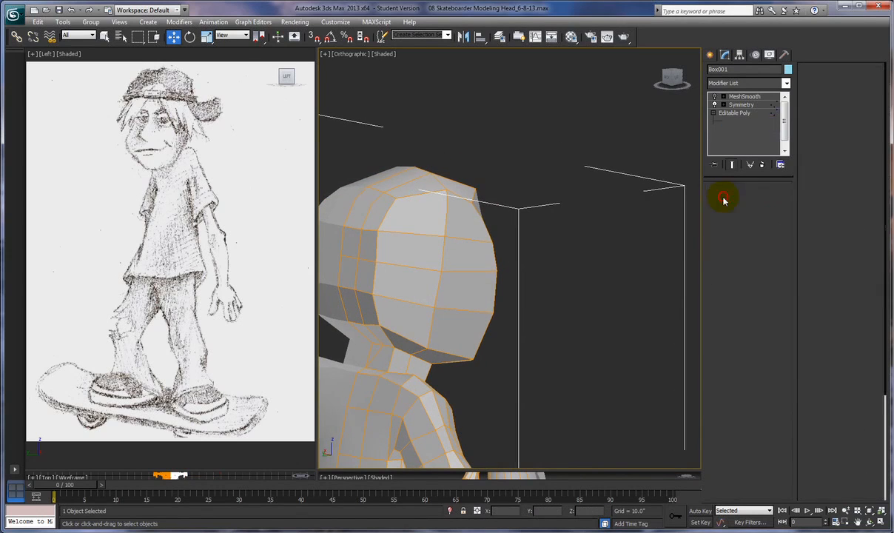
pyautogui.click(415, 207)
pyautogui.click(360, 205)
pyautogui.click(355, 198)
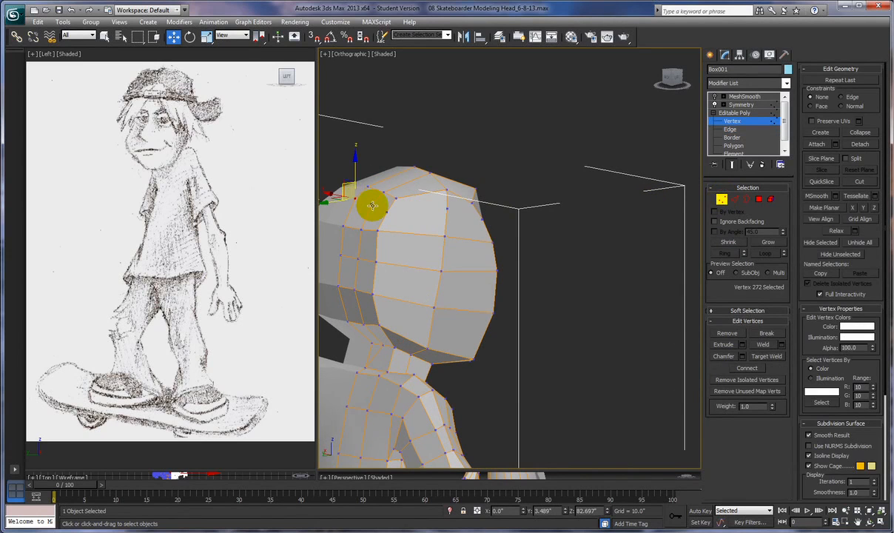
pyautogui.keyDown('ctrl'); pyautogui.click(372, 204); pyautogui.keyUp('ctrl')
pyautogui.keyDown('ctrl'); pyautogui.click(386, 211); pyautogui.keyUp('ctrl')
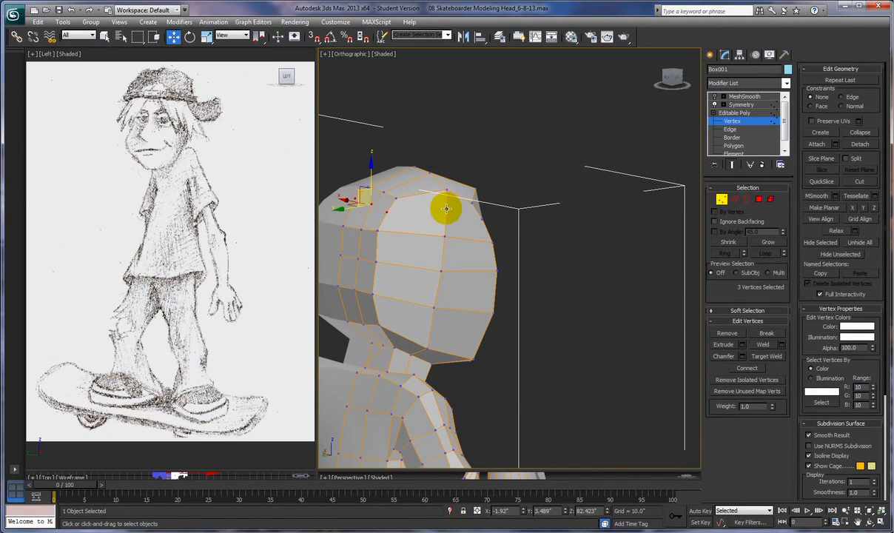
pyautogui.keyDown('ctrl'); pyautogui.click(447, 209); pyautogui.keyUp('ctrl')
pyautogui.keyDown('ctrl'); pyautogui.click(481, 219); pyautogui.keyUp('ctrl')
pyautogui.keyDown('alt'); pyautogui.moveTo(529, 287); pyautogui.dragTo(457, 207, button='middle'); pyautogui.keyUp('alt')
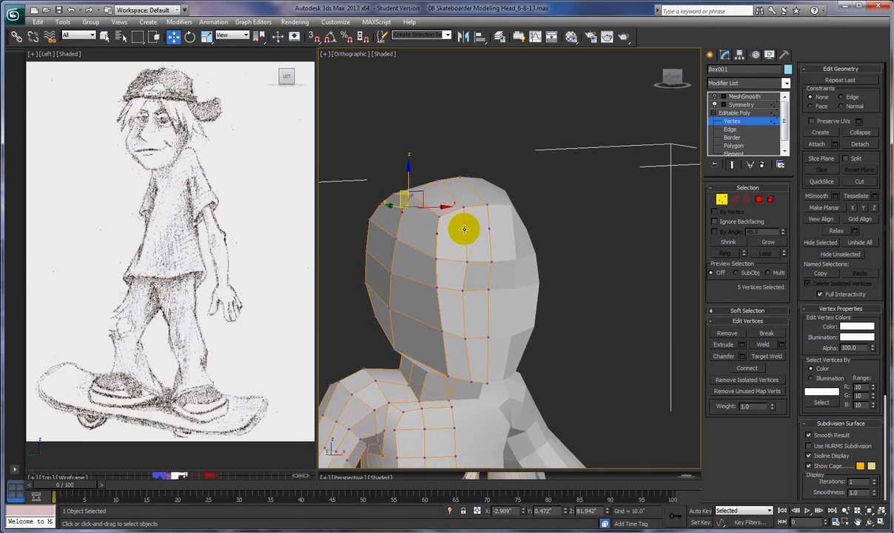
pyautogui.keyDown('ctrl'); pyautogui.click(464, 229); pyautogui.keyUp('ctrl')
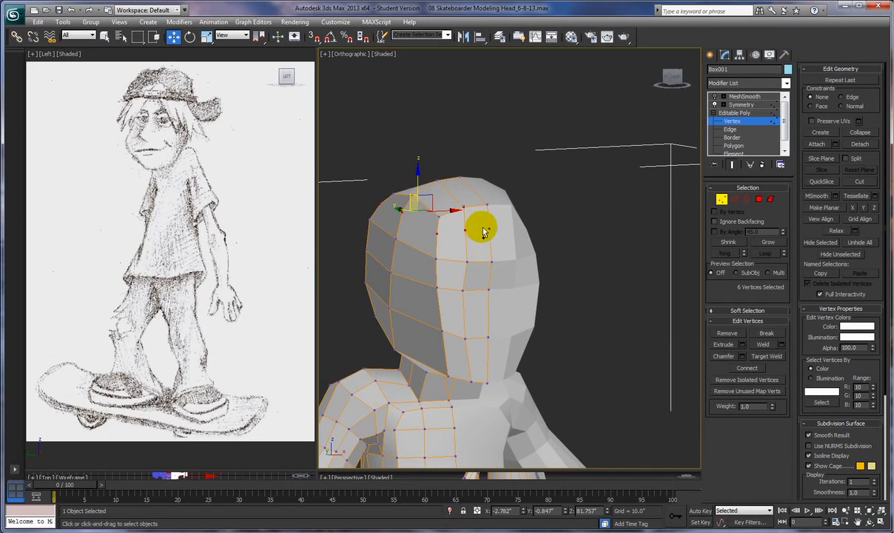
pyautogui.keyDown('ctrl'); pyautogui.click(488, 228); pyautogui.keyUp('ctrl')
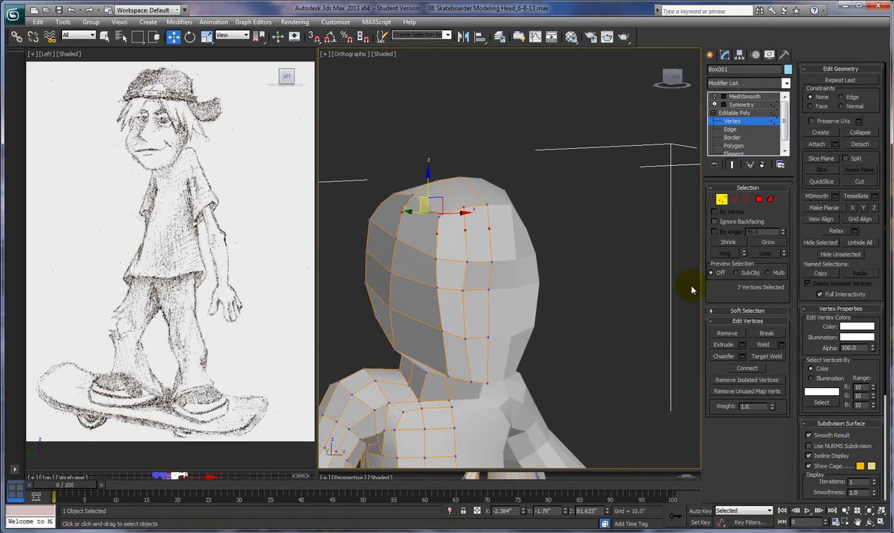
pyautogui.click(729, 334)
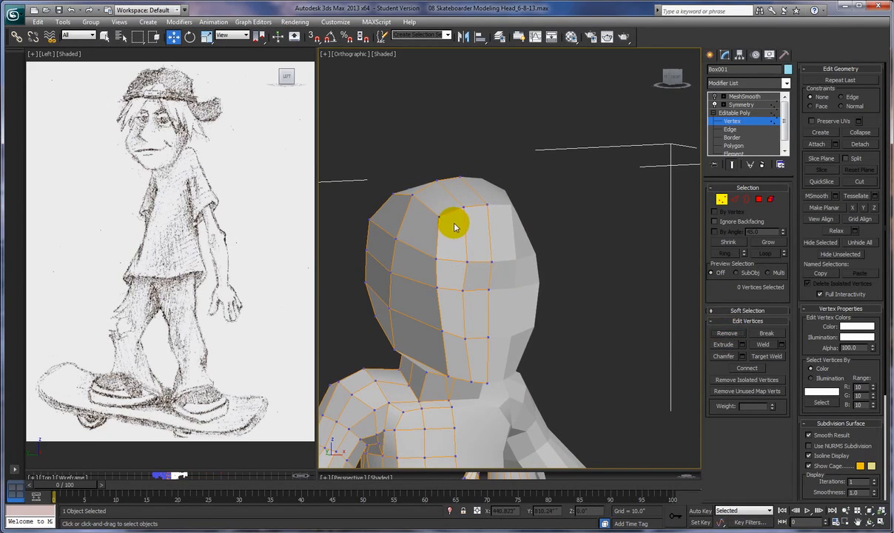
# From the side view, move the face-edge vertex at eye level about 1.3 inches backward and the one below about 0.3 inch backward and 1.3 inches up.
pyautogui.keyDown('alt'); pyautogui.moveTo(509, 265); pyautogui.dragTo(567, 273, button='middle'); pyautogui.keyUp('alt')
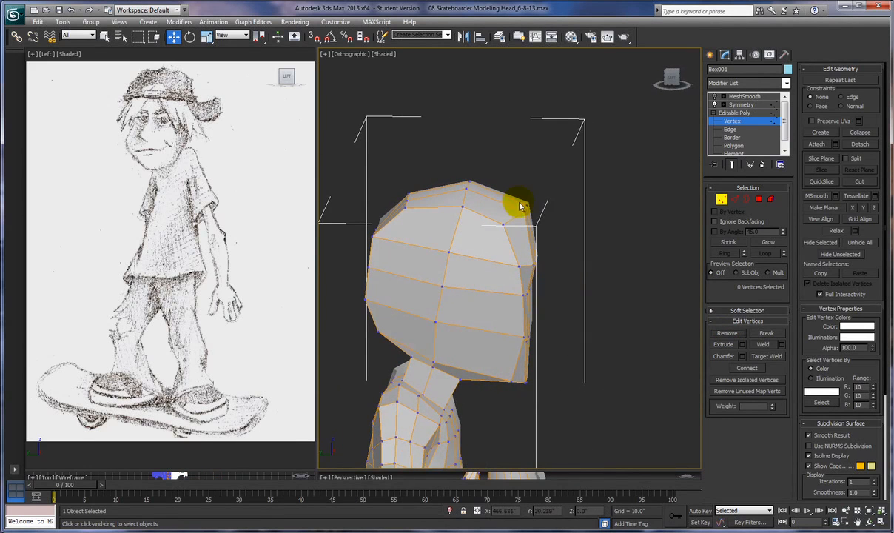
pyautogui.moveTo(522, 207)
pyautogui.keyDown('alt'); pyautogui.mouseDown(button='middle')
pyautogui.moveTo(539, 211)
pyautogui.moveTo(533, 206)
pyautogui.mouseUp(button='middle'); pyautogui.keyUp('alt')
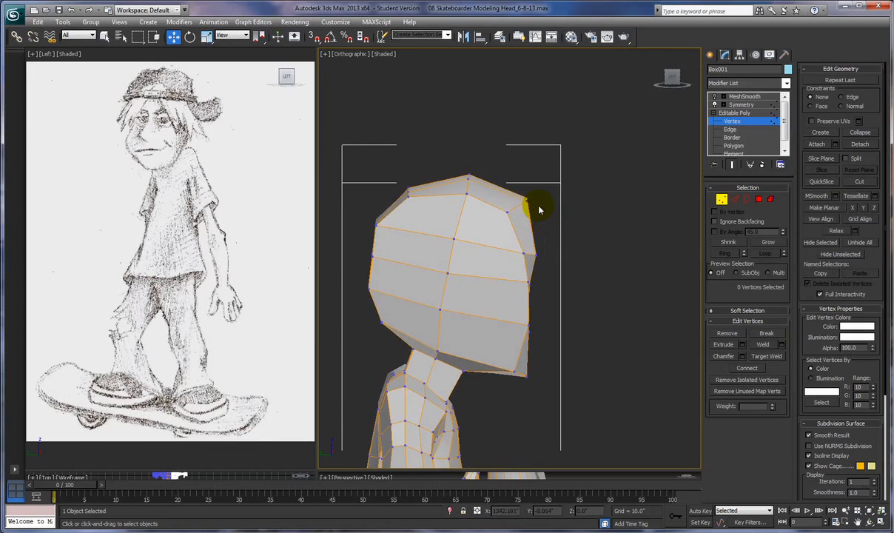
pyautogui.click(522, 253)
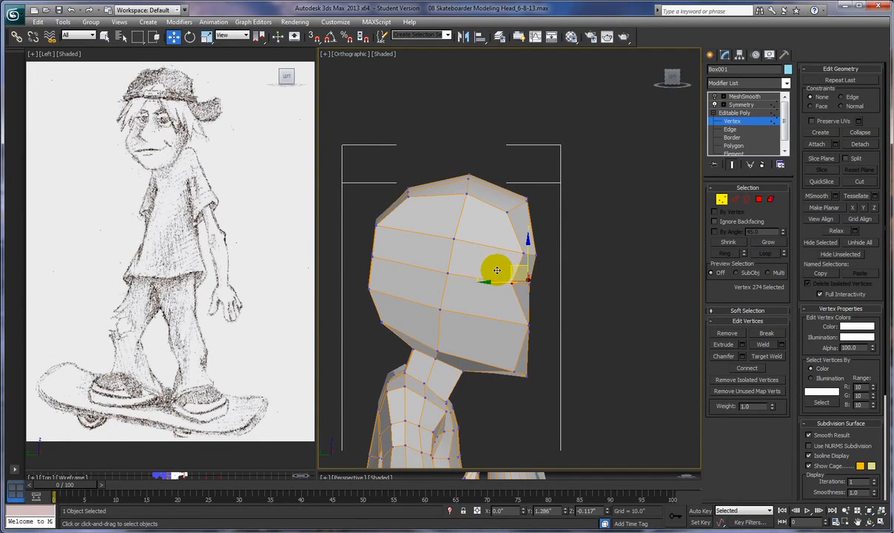
pyautogui.moveTo(496, 270); pyautogui.dragTo(496, 268)
pyautogui.click(526, 321)
pyautogui.moveTo(504, 291); pyautogui.dragTo(508, 292)
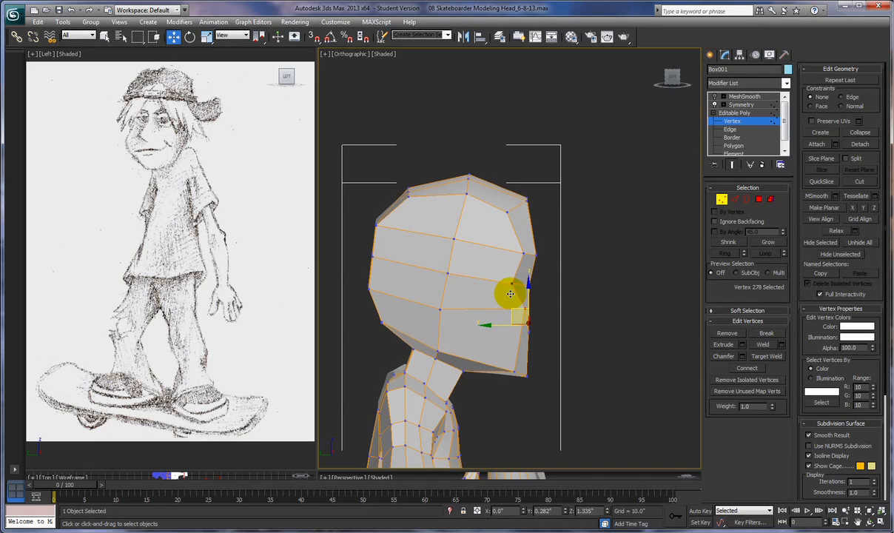
pyautogui.moveTo(510, 295); pyautogui.dragTo(509, 293)
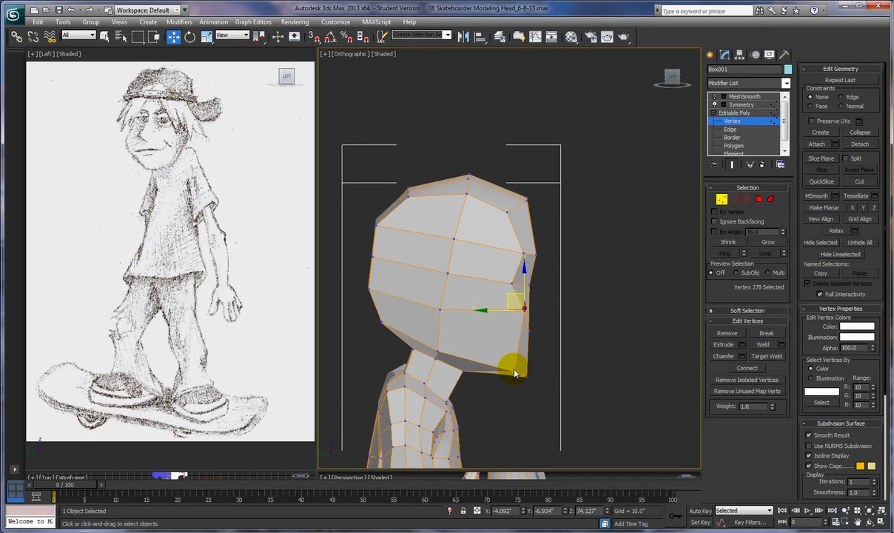
# Pull the front jaw vertex and the chin's lowest vertex backward and up from the side view.
pyautogui.click(513, 371)
pyautogui.moveTo(501, 357); pyautogui.dragTo(494, 338)
pyautogui.click(525, 376)
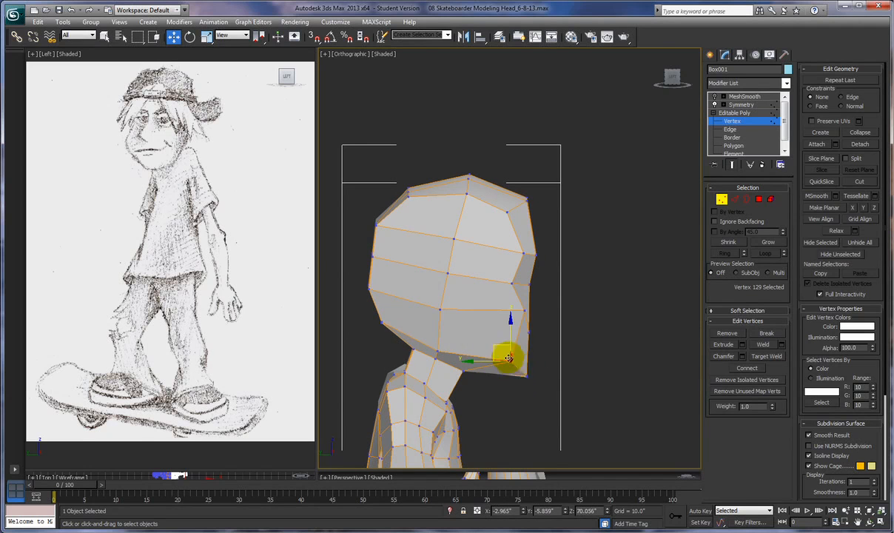
pyautogui.moveTo(528, 378); pyautogui.dragTo(517, 370)
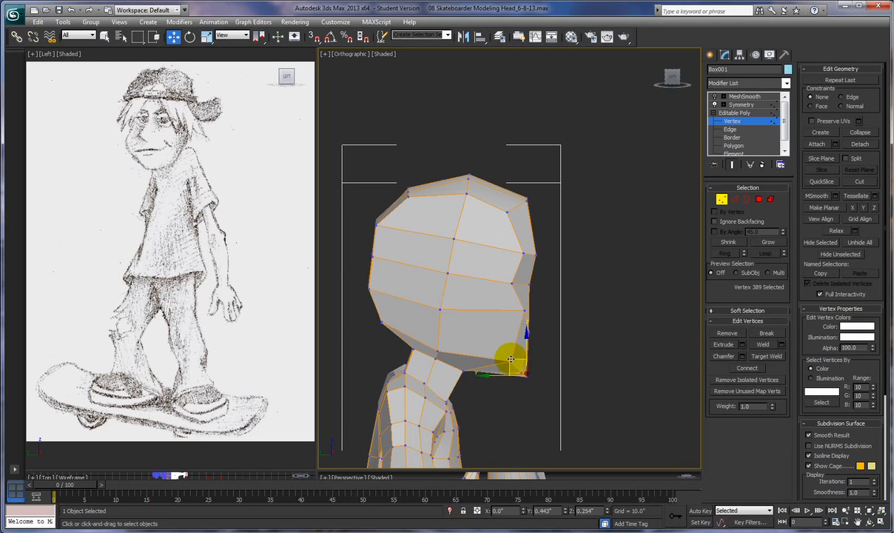
# Adjust the front jaw vertex and move the chin's center vertex about 0.3 inch backward and 0.2 inch up.
pyautogui.moveTo(510, 357); pyautogui.dragTo(520, 368)
pyautogui.moveTo(550, 405)
pyautogui.mouseDown(button='middle')
pyautogui.moveTo(482, 393)
pyautogui.moveTo(548, 404)
pyautogui.mouseUp(button='middle')
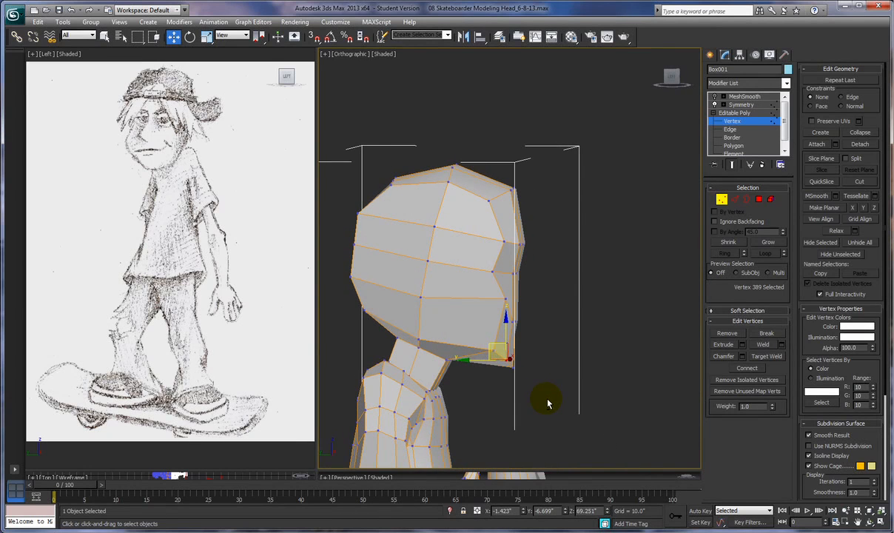
pyautogui.click(494, 353)
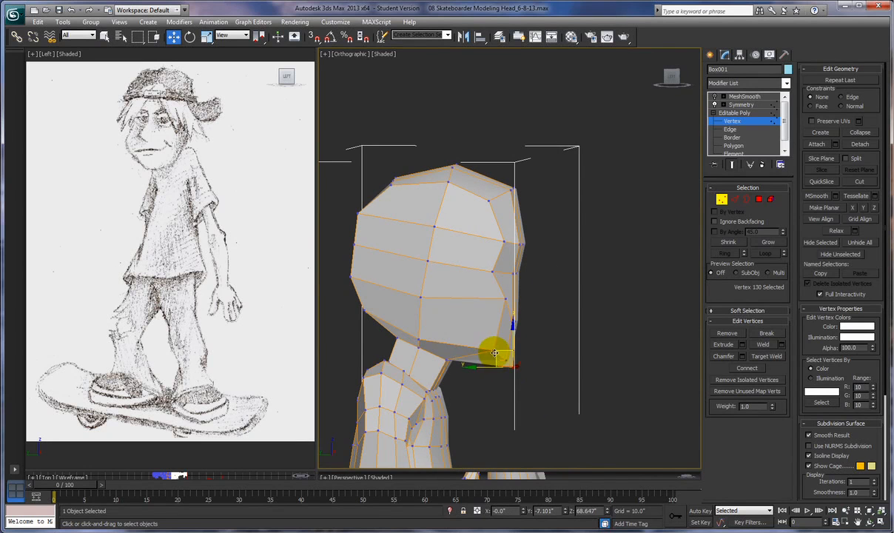
pyautogui.moveTo(497, 354); pyautogui.dragTo(490, 349)
# Raise the lower-face vertex beside the center line about 1.8 inches and the one on the center line about 1.5 inches.
pyautogui.keyDown('alt'); pyautogui.moveTo(513, 353); pyautogui.dragTo(459, 353, button='middle'); pyautogui.keyUp('alt')
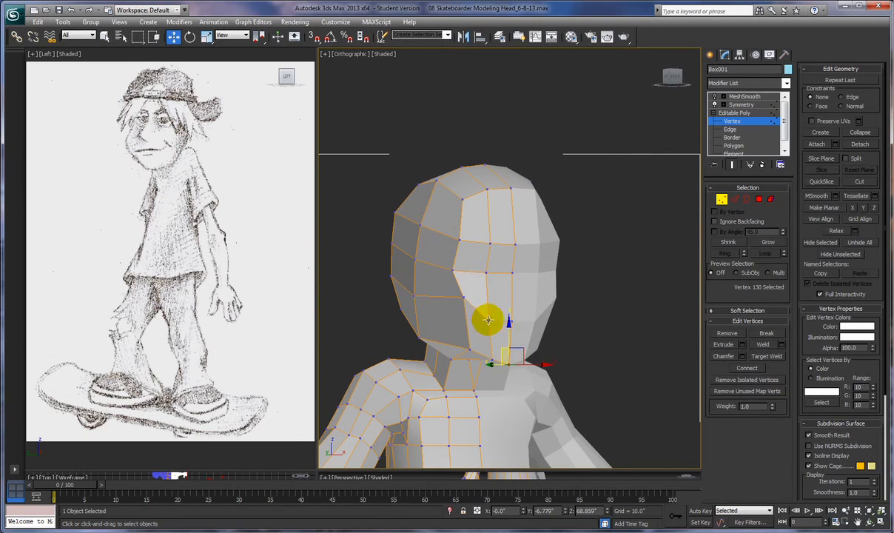
pyautogui.click(487, 295)
pyautogui.moveTo(487, 293); pyautogui.dragTo(487, 275)
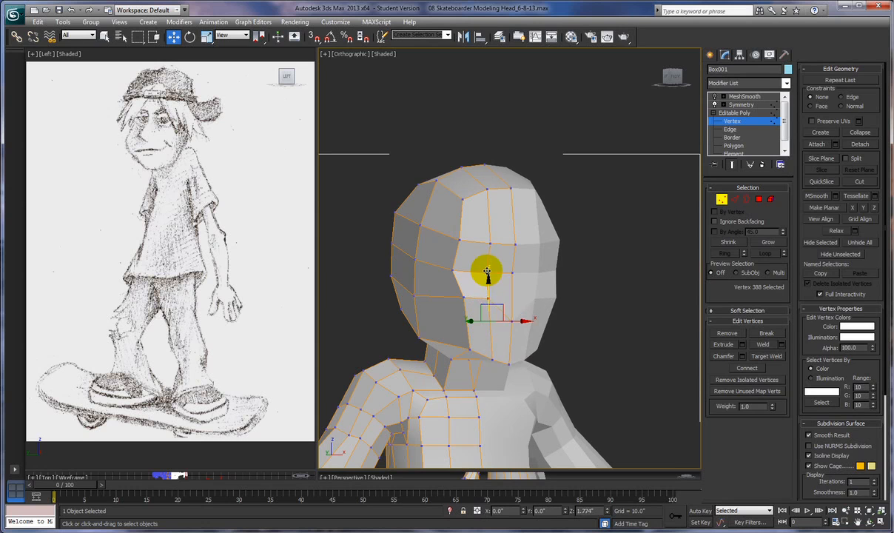
pyautogui.click(513, 294)
pyautogui.moveTo(513, 291); pyautogui.dragTo(512, 284)
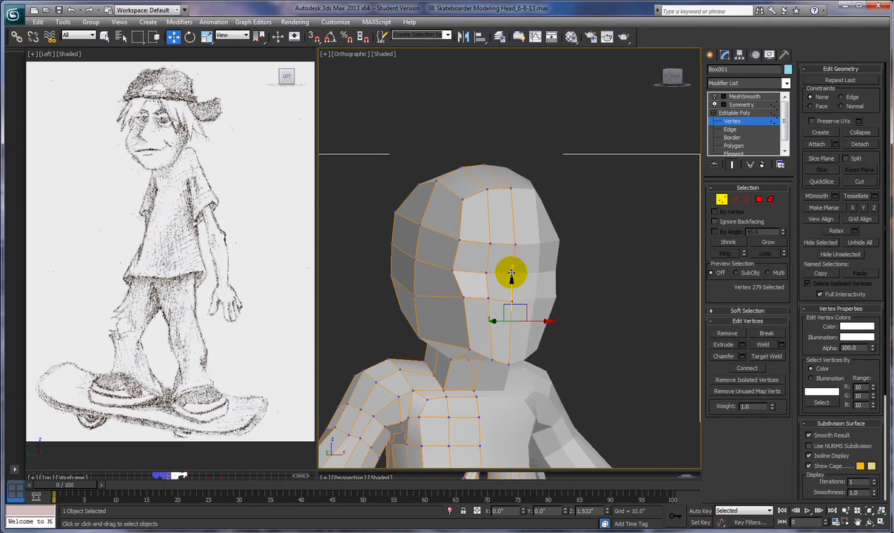
# From the side, pull the brow row's outer vertex backward and down, and shift the eye-level vertex near the center about 0.4 inch backward.
pyautogui.keyDown('alt'); pyautogui.moveTo(513, 293); pyautogui.dragTo(581, 299, button='middle'); pyautogui.keyUp('alt')
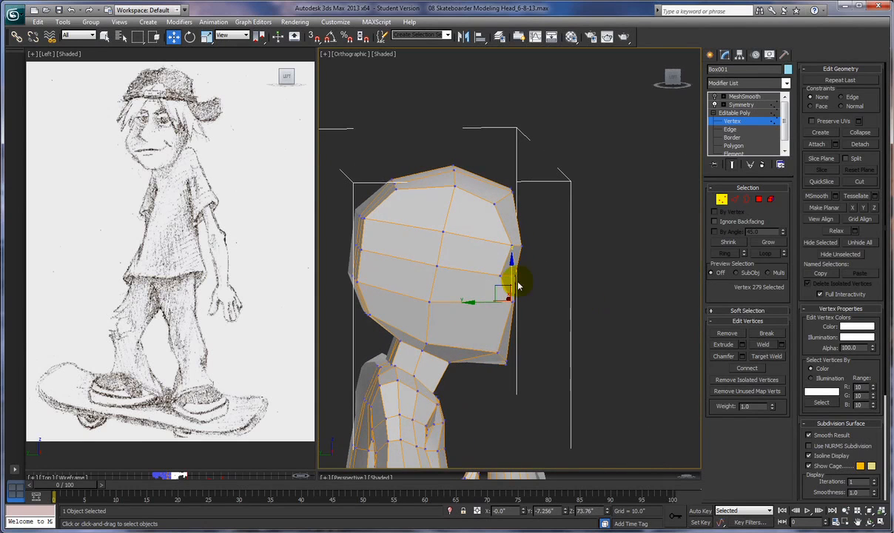
pyautogui.click(509, 243)
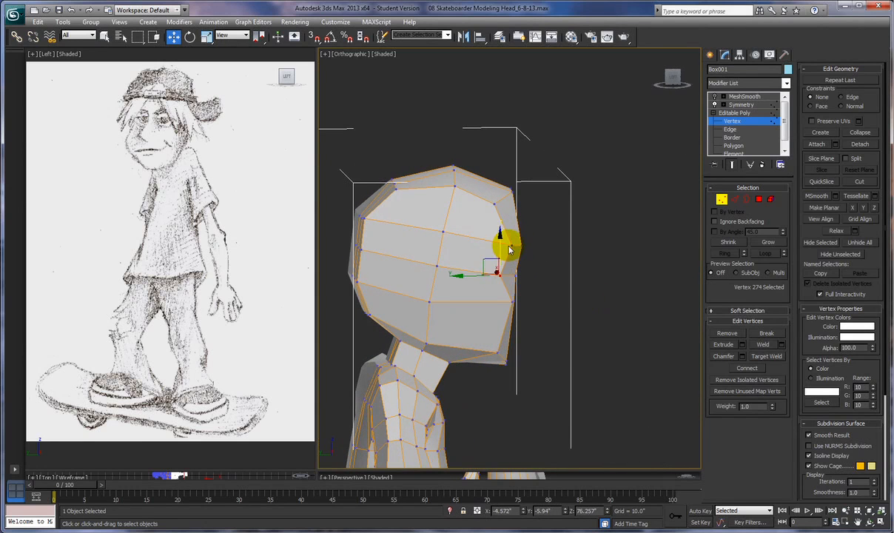
pyautogui.moveTo(496, 231); pyautogui.dragTo(484, 245)
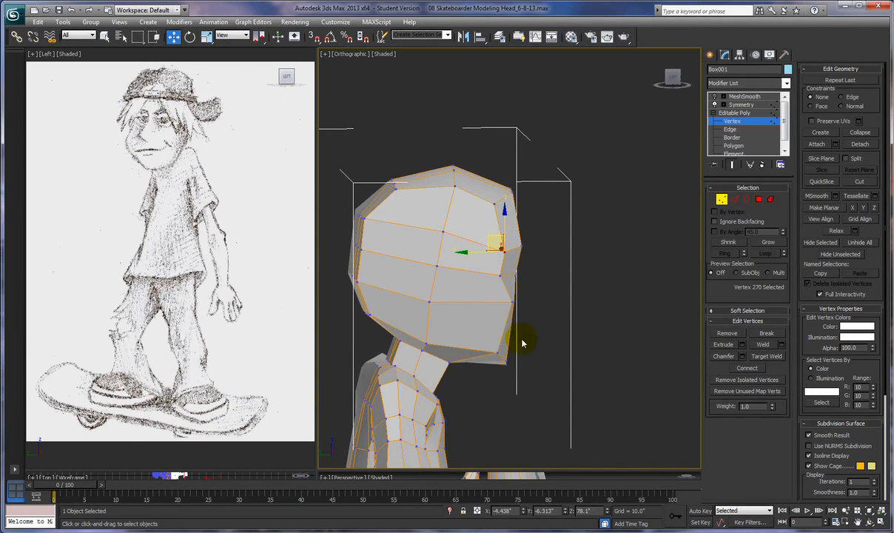
pyautogui.click(514, 275)
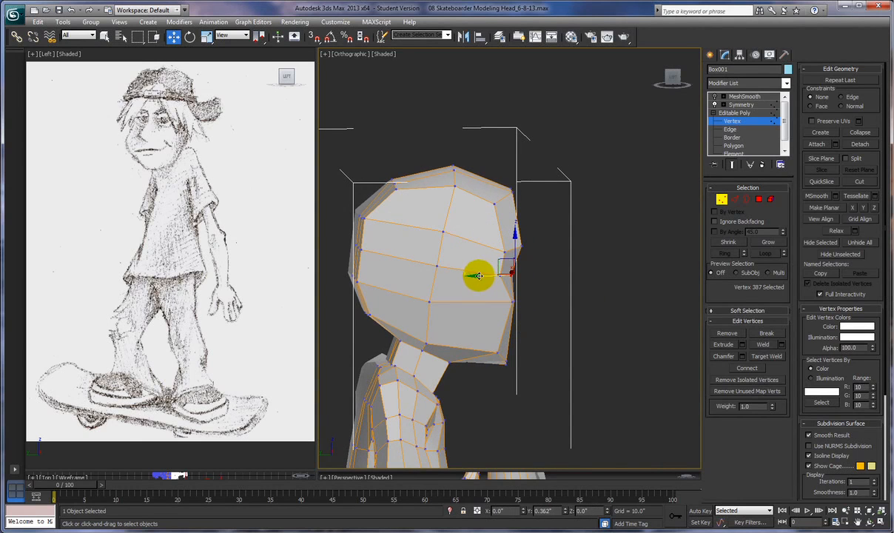
# From the front, lower the three brow-row vertices slightly into an even line and the mid-face vertex beside the center line about 0.2 inch.
pyautogui.keyDown('alt'); pyautogui.moveTo(528, 290); pyautogui.dragTo(503, 314, button='middle'); pyautogui.keyUp('alt')
pyautogui.click(441, 241)
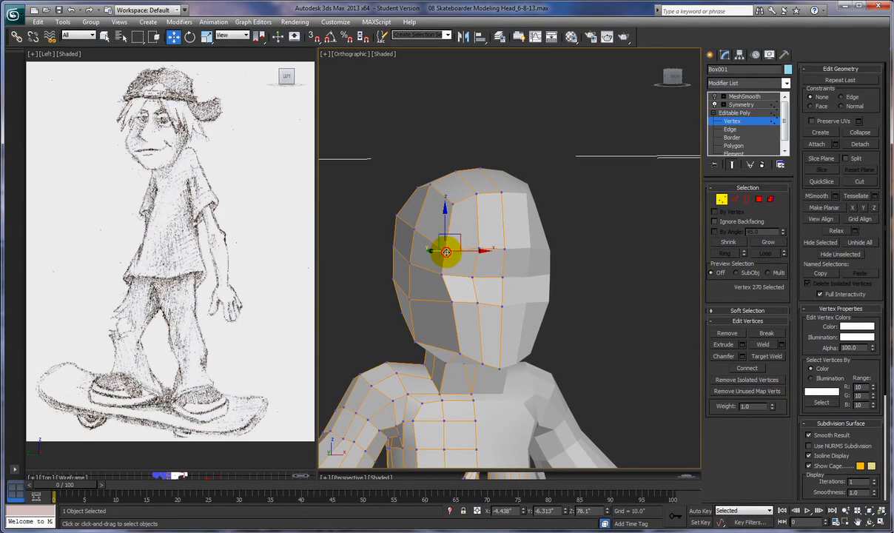
pyautogui.moveTo(455, 235); pyautogui.dragTo(457, 238)
pyautogui.keyDown('alt'); pyautogui.moveTo(459, 238); pyautogui.dragTo(479, 252, button='middle'); pyautogui.keyUp('alt')
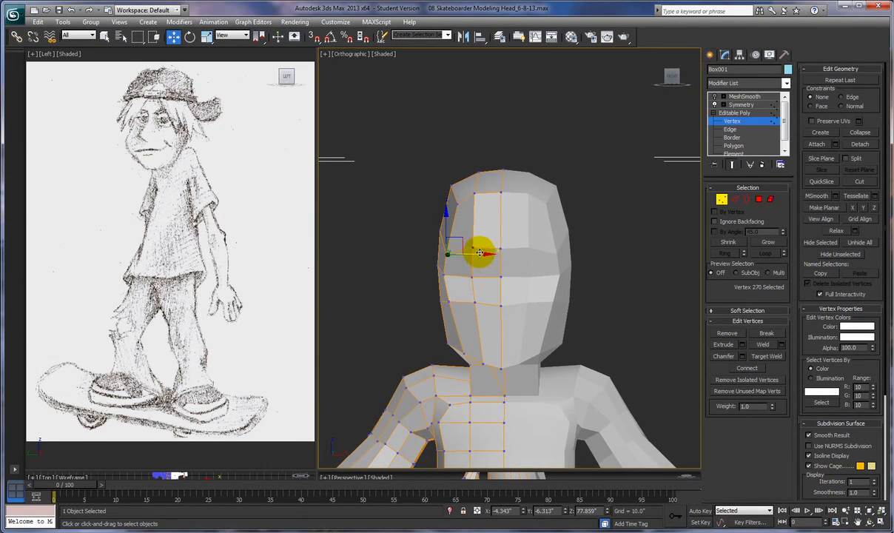
pyautogui.click(473, 247)
pyautogui.moveTo(485, 232); pyautogui.dragTo(487, 236)
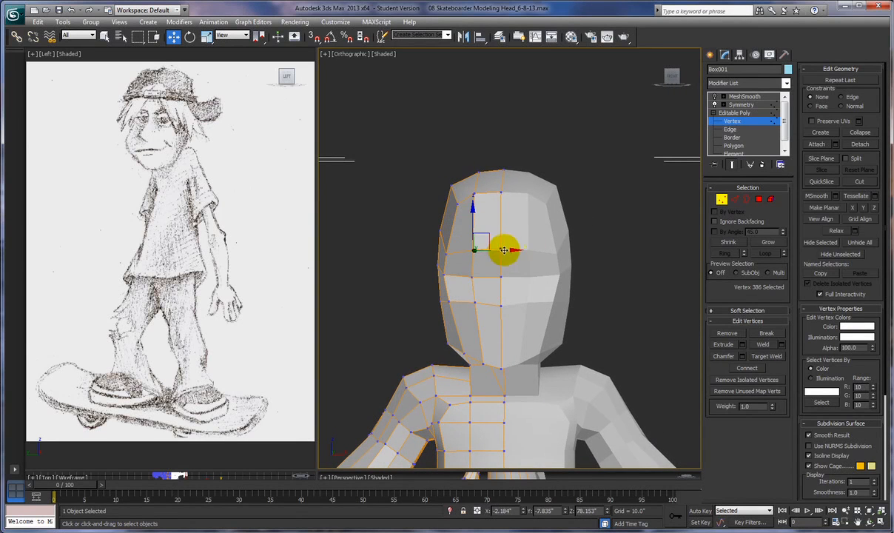
pyautogui.click(502, 249)
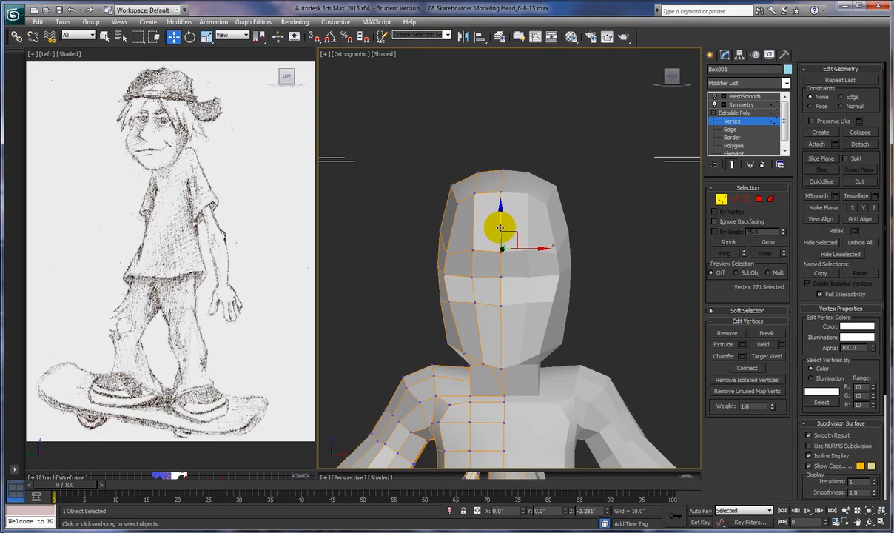
pyautogui.moveTo(500, 227); pyautogui.dragTo(499, 229)
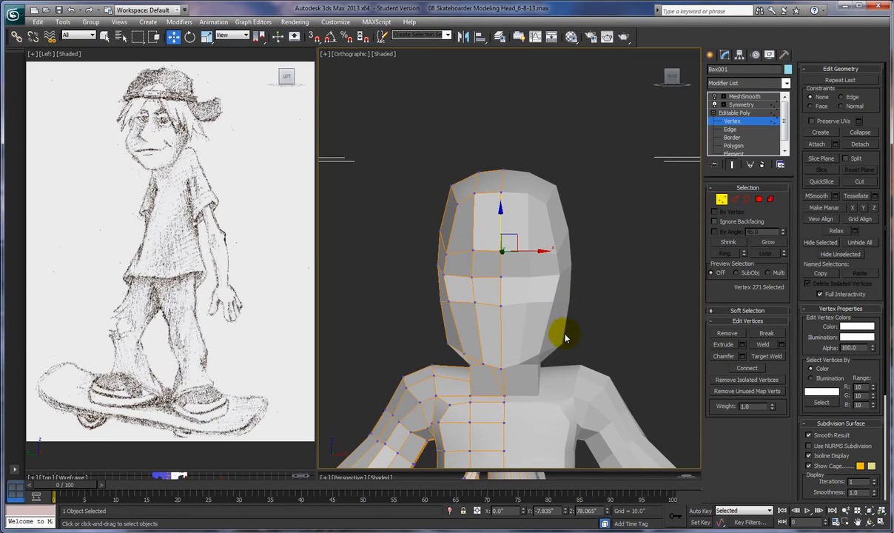
pyautogui.click(475, 302)
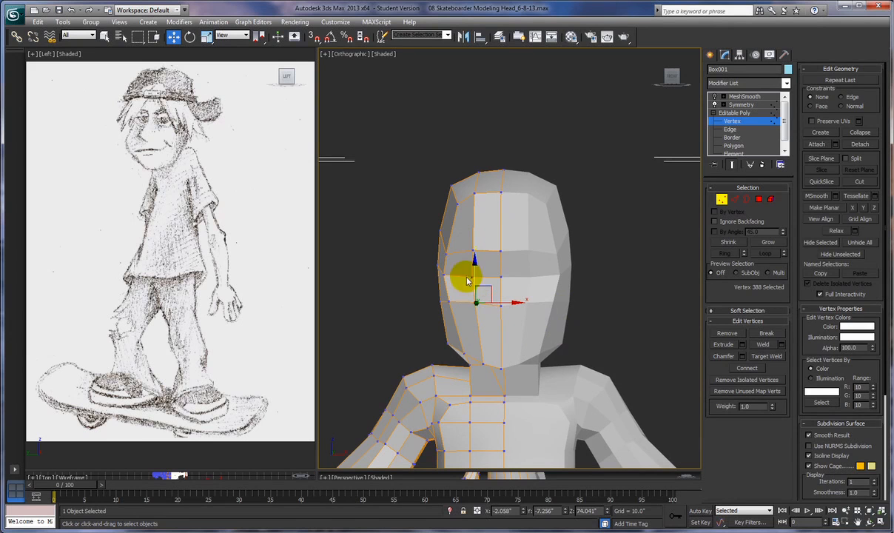
pyautogui.moveTo(472, 274); pyautogui.dragTo(473, 276)
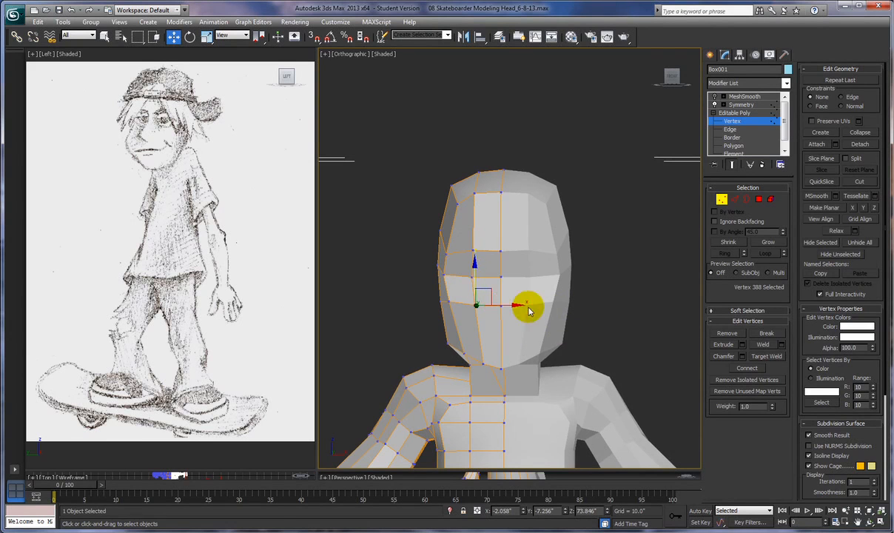
# From the side, pull the two upper side vertices at the back of the head forward and slightly down to round the crown.
pyautogui.keyDown('alt'); pyautogui.moveTo(536, 321); pyautogui.dragTo(513, 286, button='middle'); pyautogui.keyUp('alt')
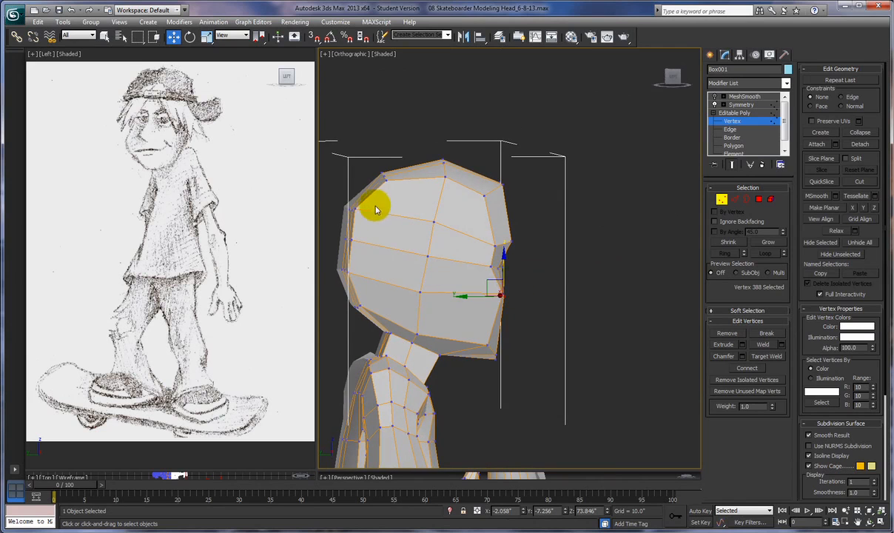
pyautogui.click(353, 208)
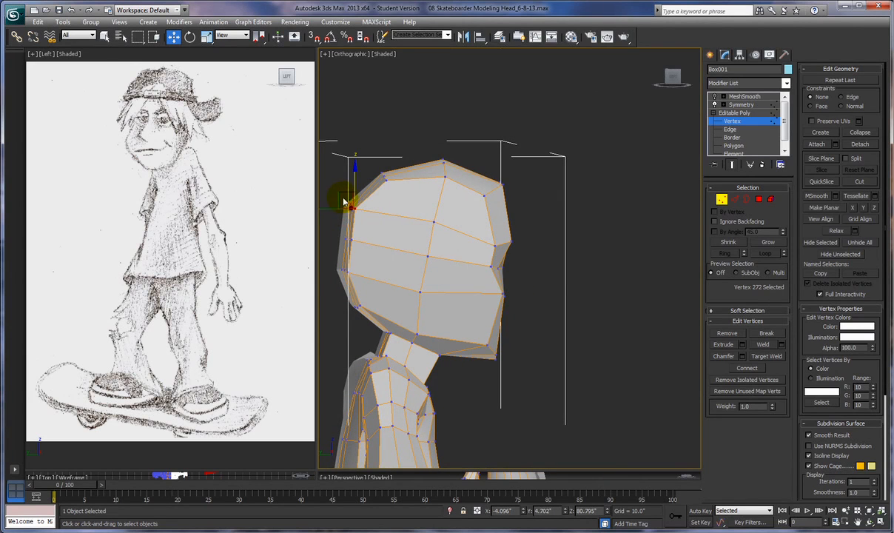
pyautogui.moveTo(340, 195); pyautogui.dragTo(379, 175)
pyautogui.click(381, 175)
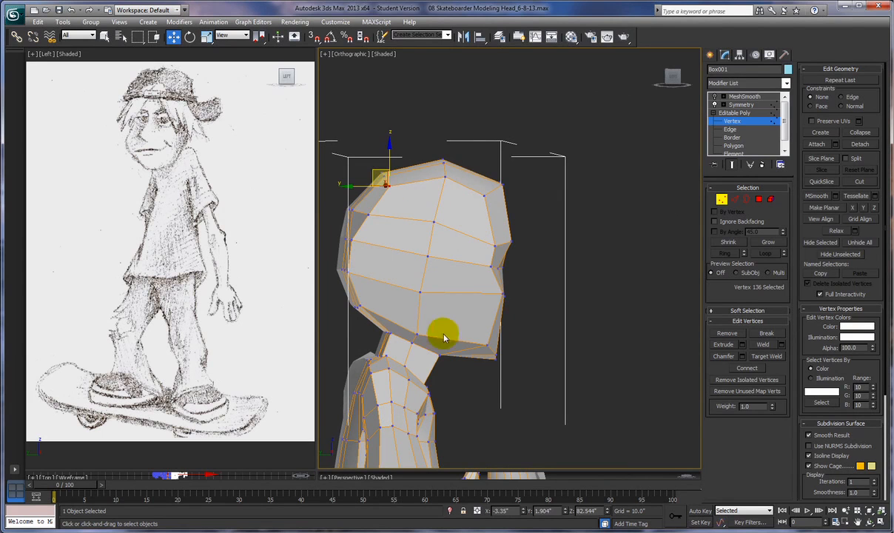
# Move the three lower side vertices at the back of the head forward, the upper one about 0.7 inch and the middle one about 1.1 inches.
pyautogui.click(342, 235)
pyautogui.moveTo(335, 226); pyautogui.dragTo(345, 227)
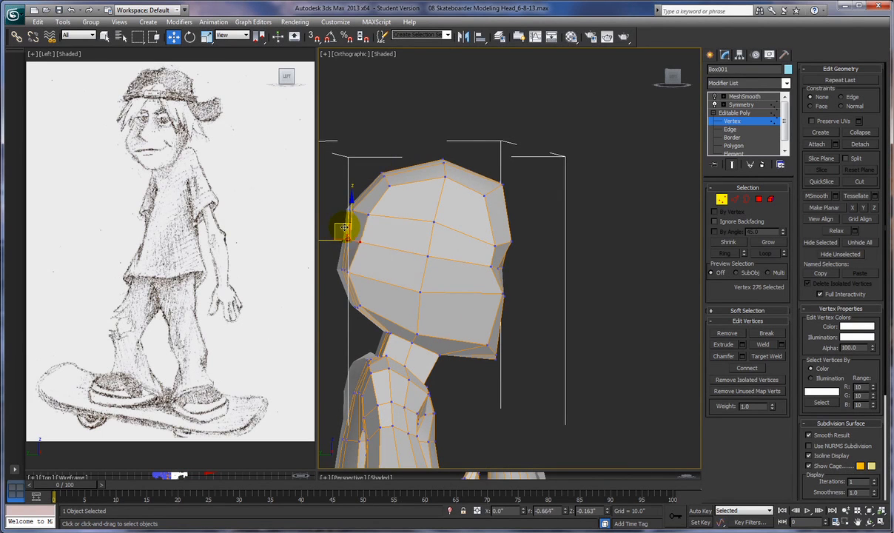
pyautogui.click(342, 267)
pyautogui.moveTo(333, 259); pyautogui.dragTo(347, 260)
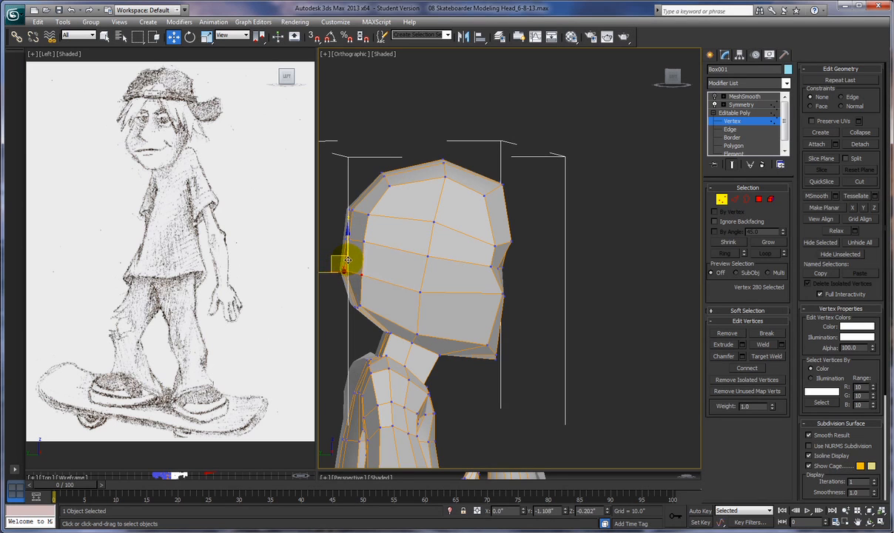
pyautogui.click(358, 301)
pyautogui.moveTo(357, 301); pyautogui.dragTo(357, 292)
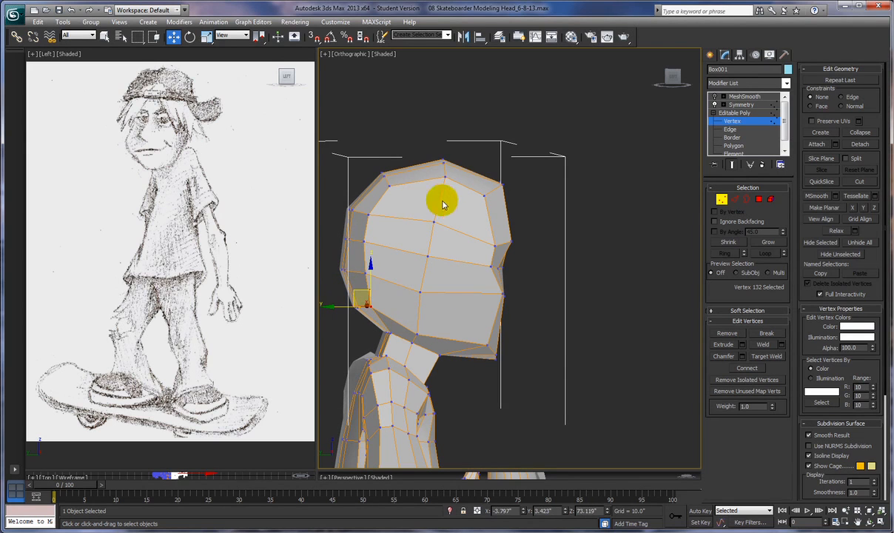
# From behind, move three side vertices at the back of the head inward by about 0.1, 0.2 and 0.2 inch.
pyautogui.keyDown('alt'); pyautogui.moveTo(468, 242); pyautogui.dragTo(563, 256, button='middle'); pyautogui.keyUp('alt')
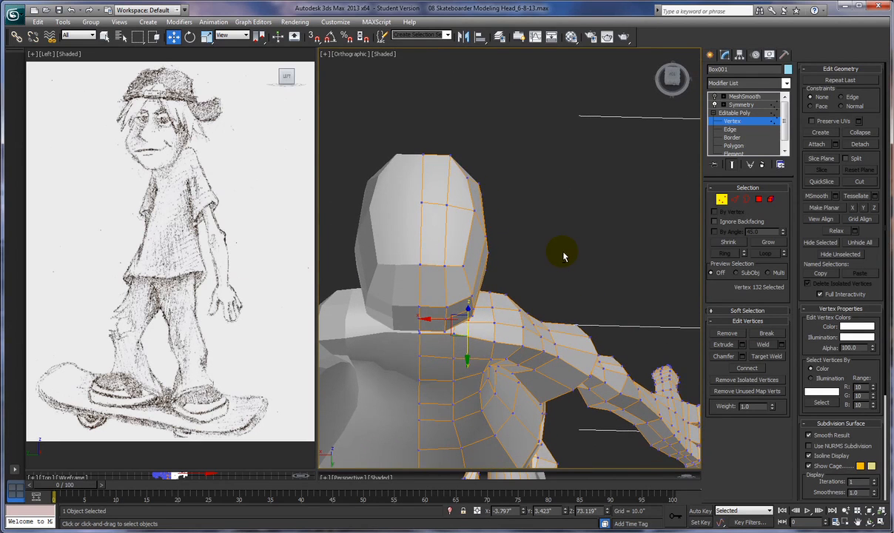
pyautogui.click(470, 296)
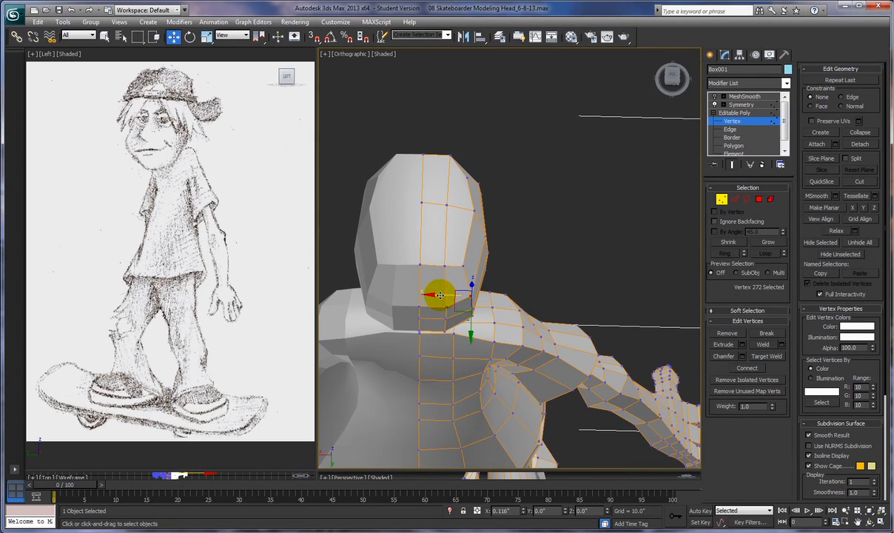
pyautogui.click(447, 307)
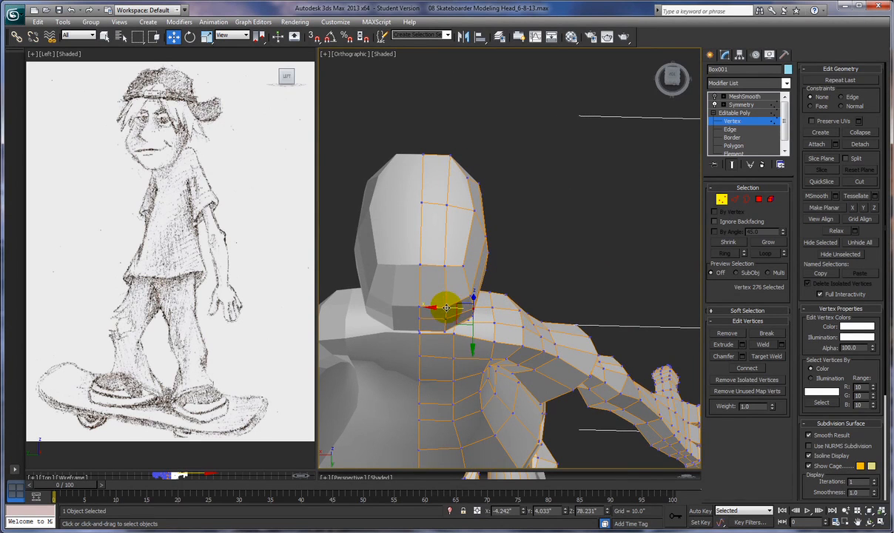
pyautogui.moveTo(444, 308); pyautogui.dragTo(441, 307)
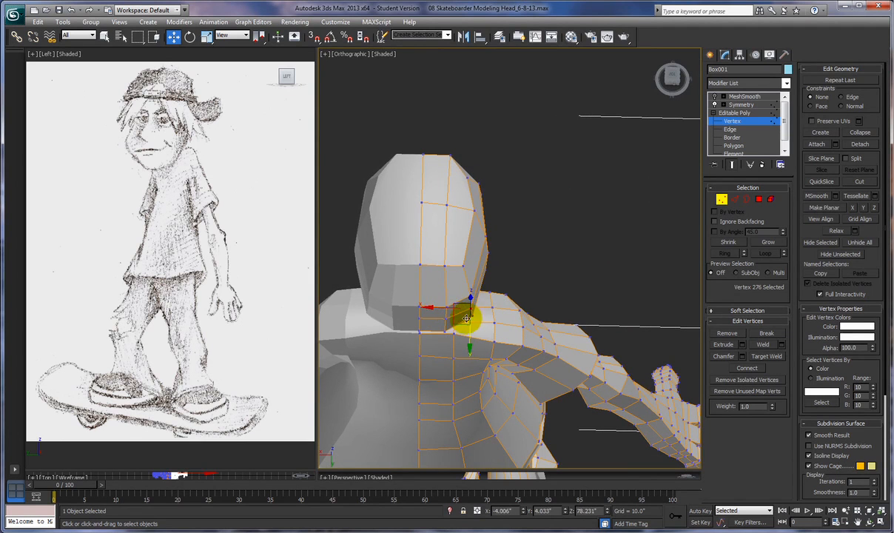
pyautogui.click(457, 316)
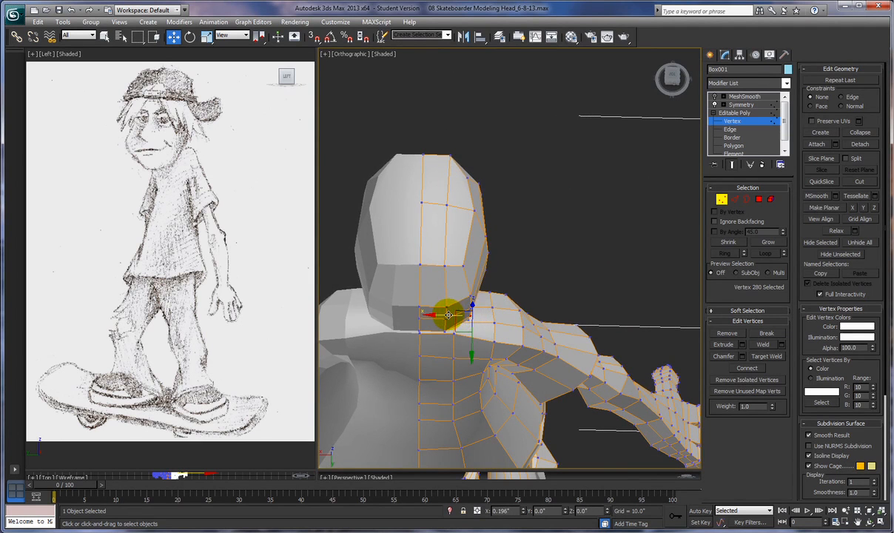
# Examine the reshaped head from several sides, temporarily showing the MeshSmooth result.
pyautogui.keyDown('alt'); pyautogui.moveTo(449, 314); pyautogui.dragTo(391, 237, button='middle'); pyautogui.keyUp('alt')
pyautogui.keyDown('alt'); pyautogui.moveTo(447, 234); pyautogui.dragTo(456, 226, button='middle'); pyautogui.keyUp('alt')
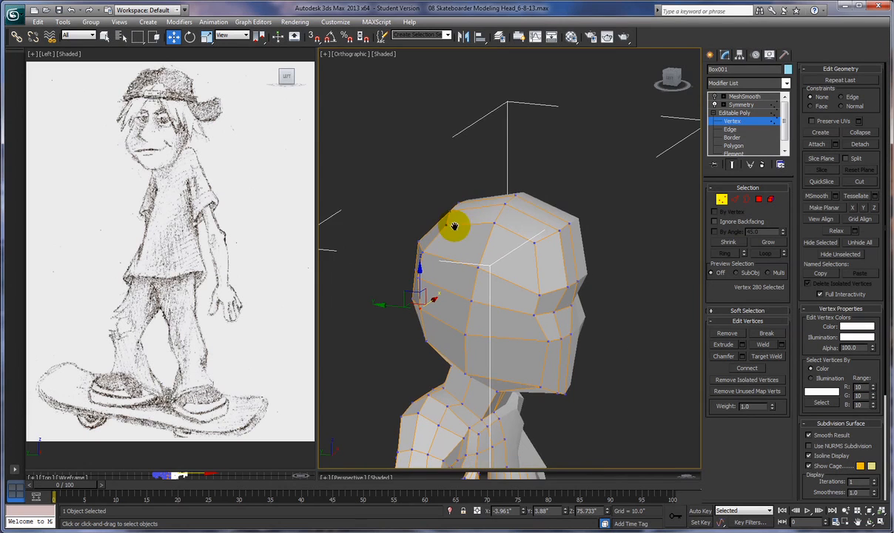
pyautogui.keyDown('alt'); pyautogui.moveTo(563, 272); pyautogui.dragTo(513, 198, button='middle'); pyautogui.keyUp('alt')
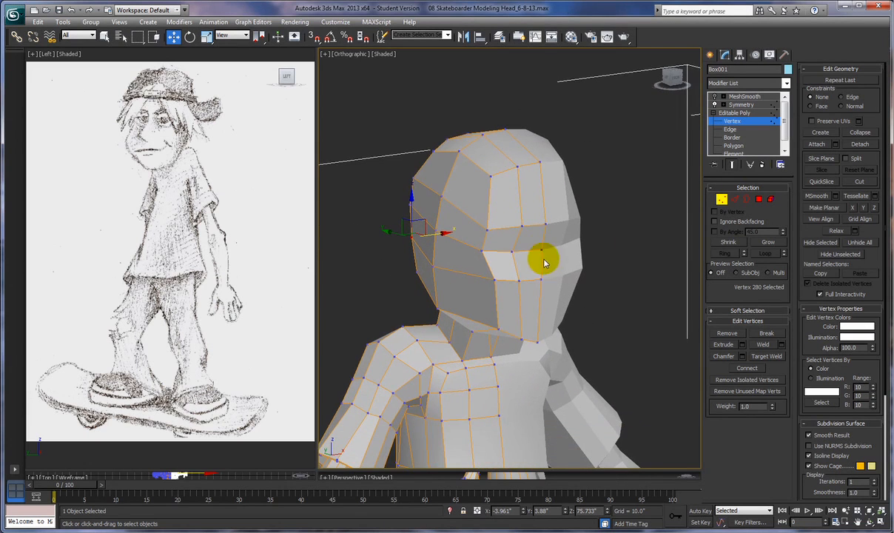
pyautogui.click(714, 97)
pyautogui.keyDown('alt'); pyautogui.moveTo(600, 281); pyautogui.dragTo(571, 311, button='middle'); pyautogui.keyUp('alt')
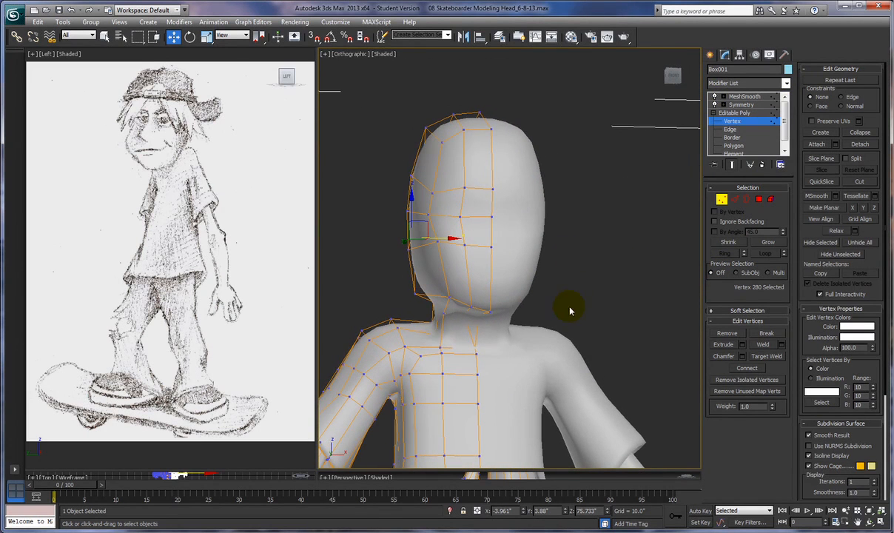
pyautogui.click(715, 97)
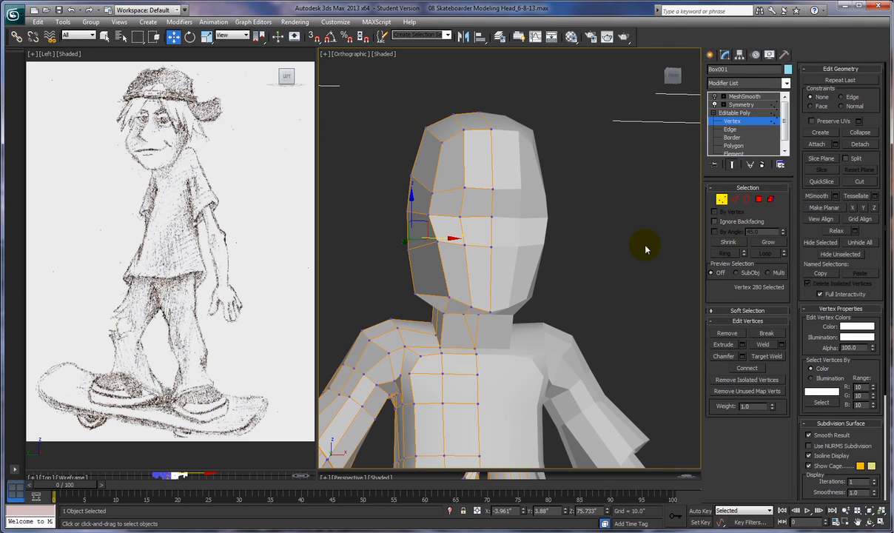
pyautogui.keyDown('alt'); pyautogui.moveTo(643, 256); pyautogui.dragTo(630, 229, button='middle'); pyautogui.keyUp('alt')
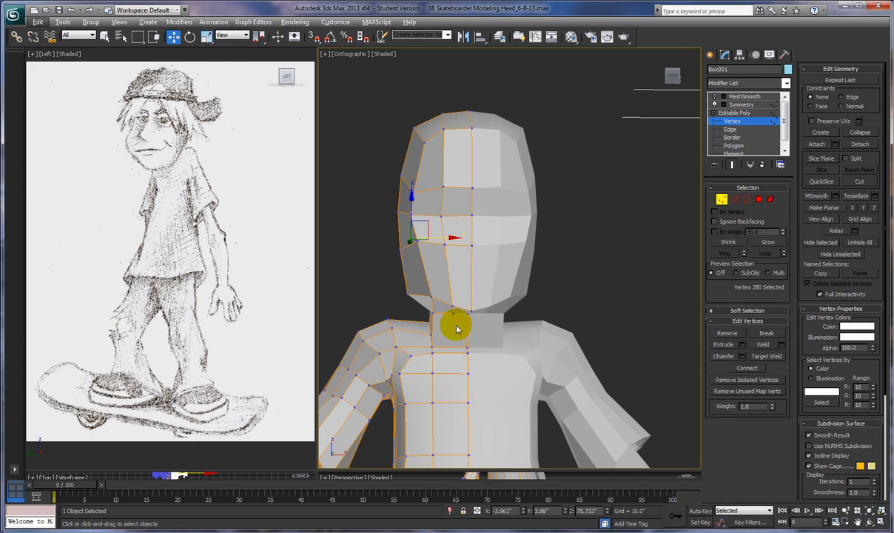
pyautogui.moveTo(581, 279)
pyautogui.keyDown('alt'); pyautogui.mouseDown(button='middle')
pyautogui.moveTo(645, 293)
pyautogui.moveTo(619, 293)
pyautogui.moveTo(645, 301)
pyautogui.moveTo(594, 292)
pyautogui.moveTo(580, 277)
pyautogui.mouseUp(button='middle'); pyautogui.keyUp('alt')
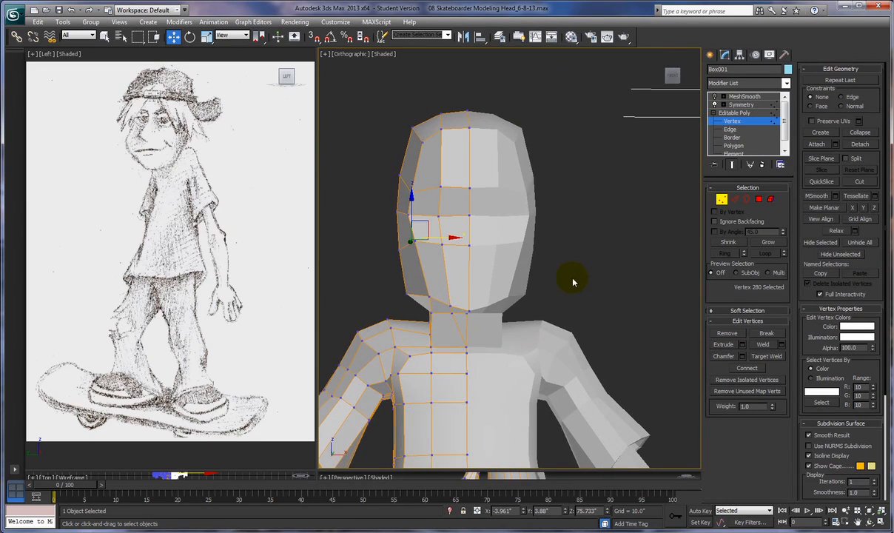
# From the front, lower three upper forehead vertices to round the brow top, moving the inner one about 0.5 inch down and 0.26 inch outward.
pyautogui.click(421, 139)
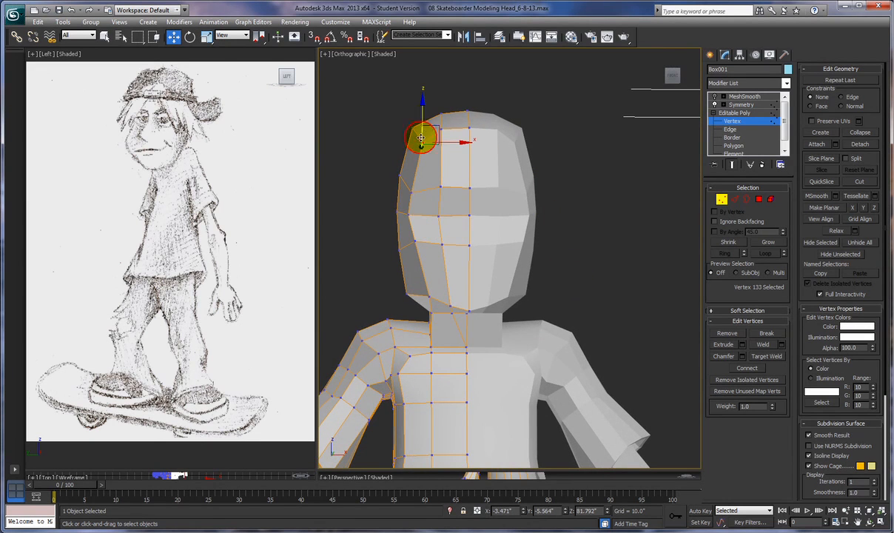
pyautogui.moveTo(438, 130); pyautogui.dragTo(430, 146)
pyautogui.click(447, 121)
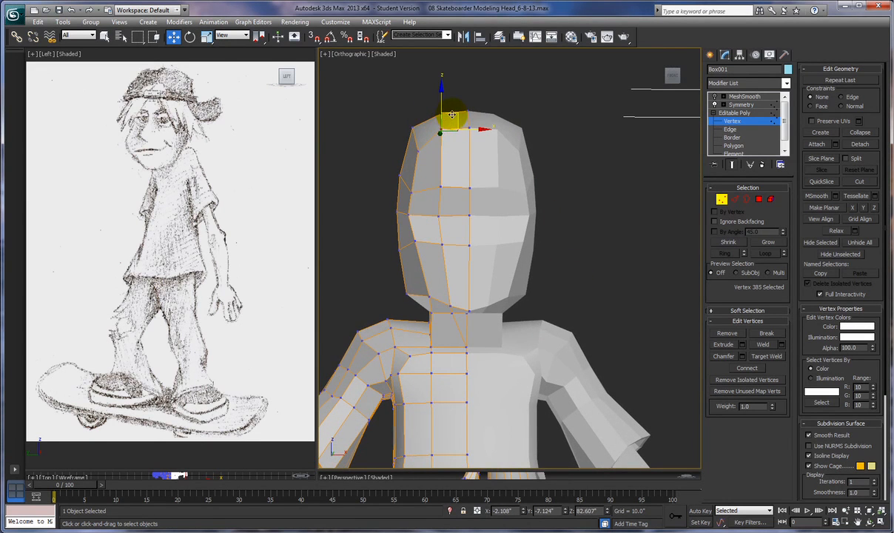
pyautogui.moveTo(453, 115); pyautogui.dragTo(450, 121)
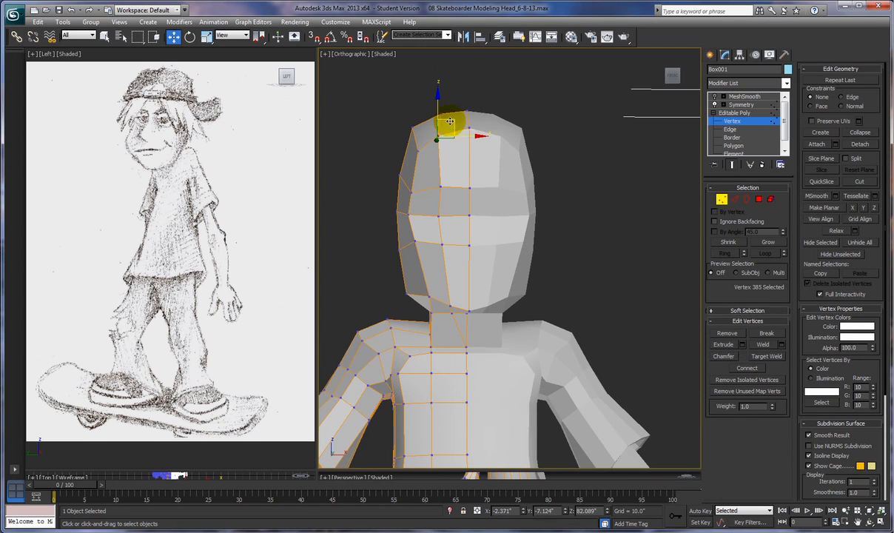
pyautogui.click(413, 128)
pyautogui.moveTo(424, 114); pyautogui.dragTo(425, 122)
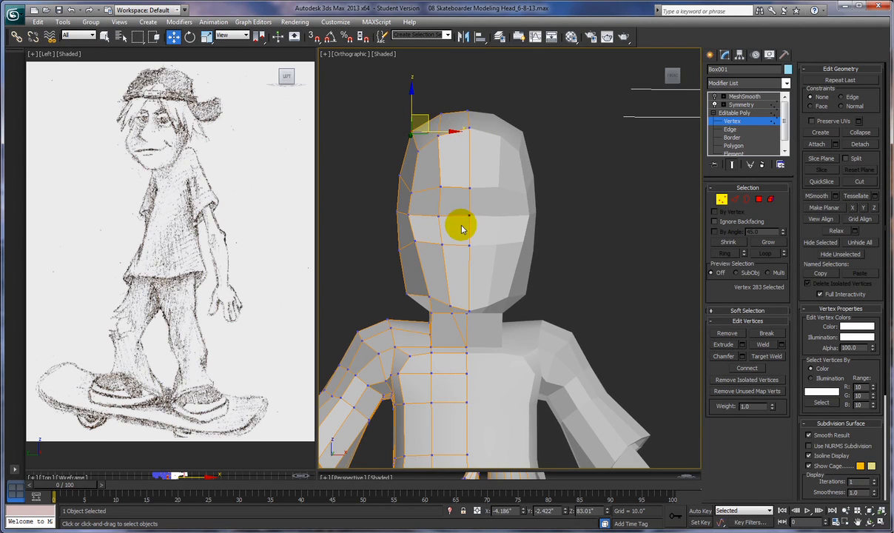
# From the side, move the centre-line vertex at eye level back about 0.19 inch to deepen the bridge of the nose.
pyautogui.keyDown('alt'); pyautogui.moveTo(468, 229); pyautogui.dragTo(481, 226, button='middle'); pyautogui.keyUp('alt')
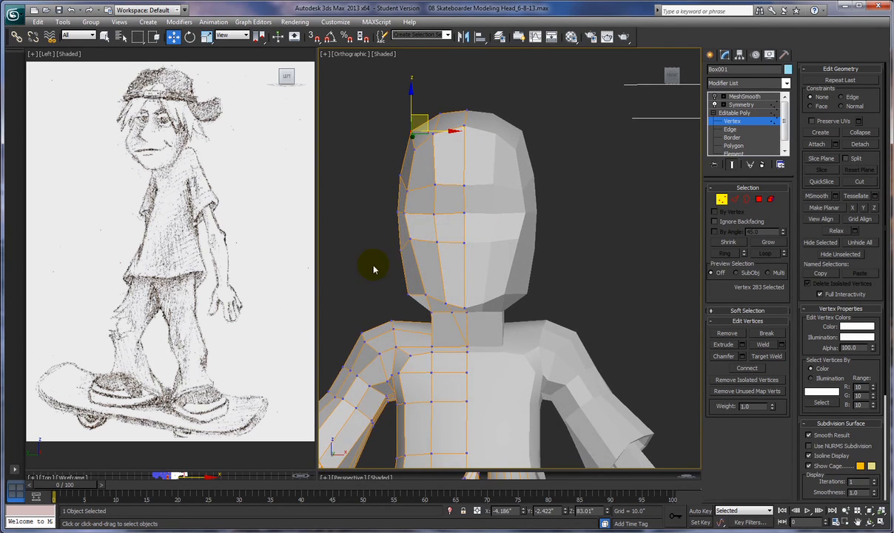
pyautogui.keyDown('alt'); pyautogui.moveTo(405, 244); pyautogui.dragTo(507, 256, button='middle'); pyautogui.keyUp('alt')
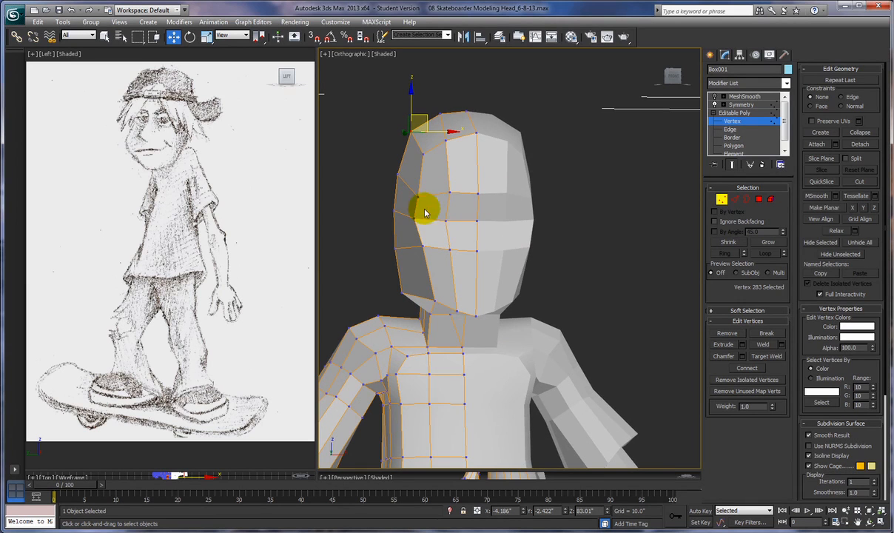
pyautogui.moveTo(496, 223)
pyautogui.keyDown('alt'); pyautogui.mouseDown(button='middle')
pyautogui.moveTo(542, 224)
pyautogui.moveTo(483, 229)
pyautogui.mouseUp(button='middle'); pyautogui.keyUp('alt')
pyautogui.click(471, 221)
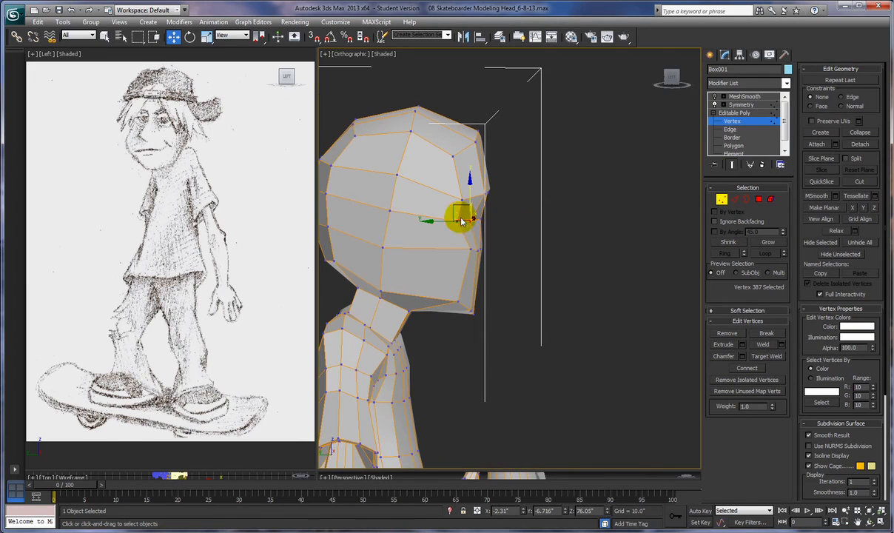
pyautogui.moveTo(445, 221); pyautogui.dragTo(441, 222)
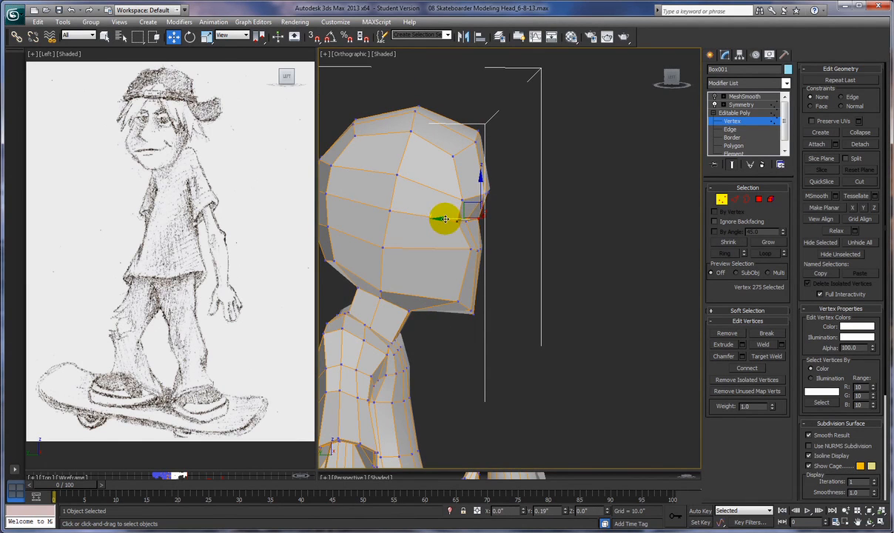
pyautogui.keyDown('alt'); pyautogui.moveTo(565, 231); pyautogui.dragTo(537, 228, button='middle'); pyautogui.keyUp('alt')
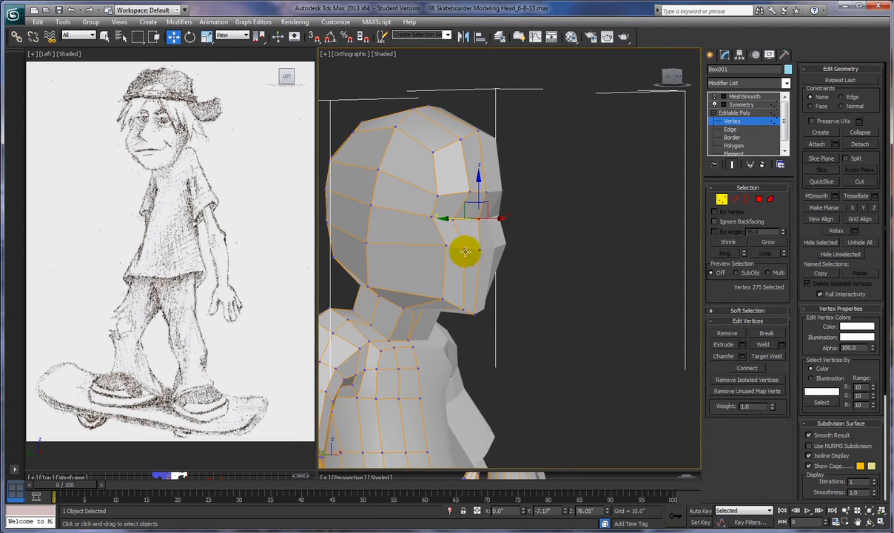
# From the front, raise the rear jaw corner vertex about 1 inch and move it outward about 0.45 inch.
pyautogui.keyDown('alt'); pyautogui.moveTo(483, 247); pyautogui.dragTo(519, 206, button='middle'); pyautogui.keyUp('alt')
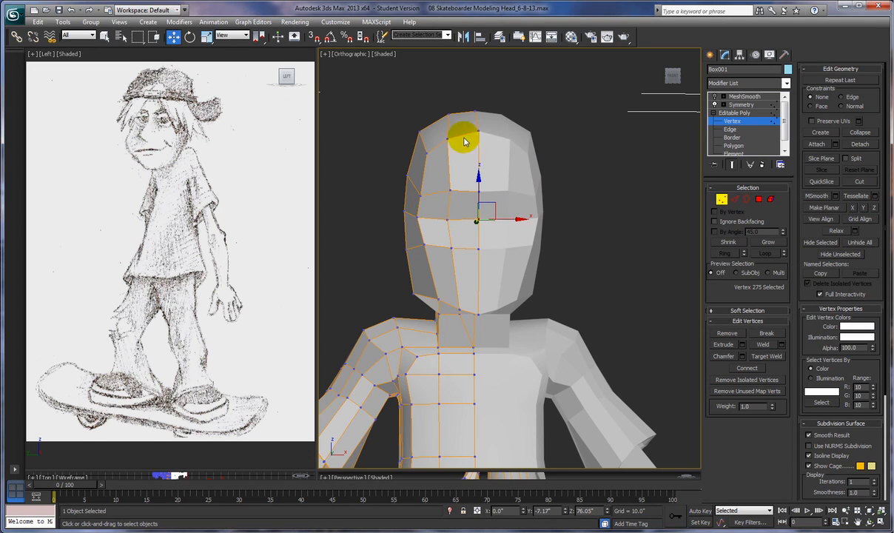
pyautogui.click(413, 293)
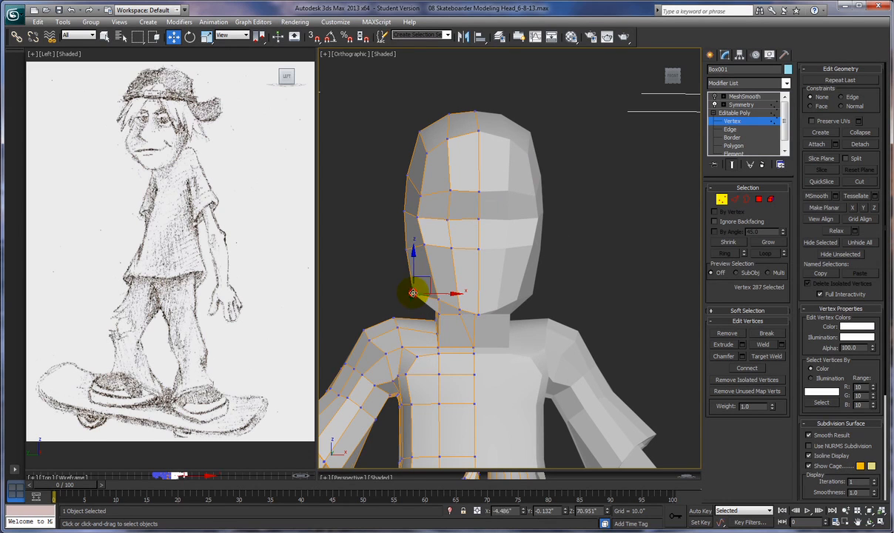
pyautogui.moveTo(414, 279)
pyautogui.mouseDown()
pyautogui.moveTo(419, 259)
pyautogui.moveTo(409, 254)
pyautogui.moveTo(411, 265)
pyautogui.mouseUp()
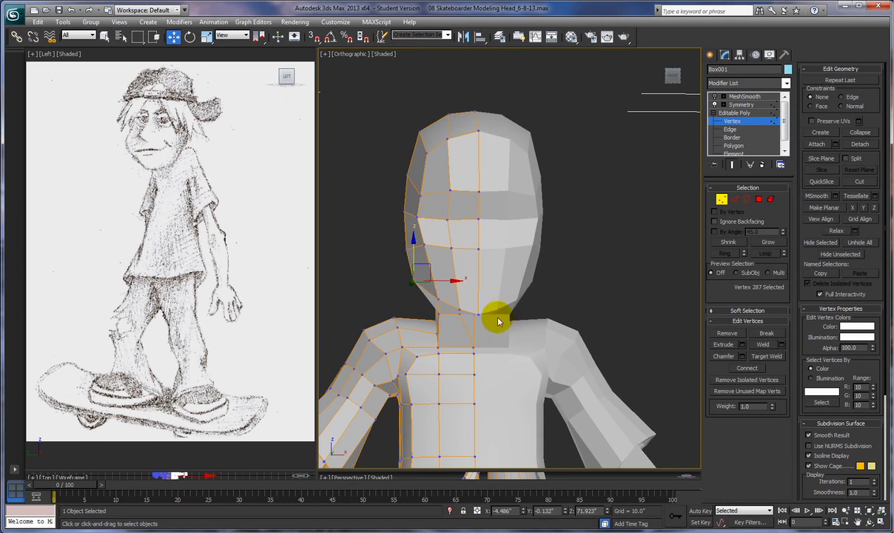
pyautogui.moveTo(461, 282); pyautogui.dragTo(451, 281)
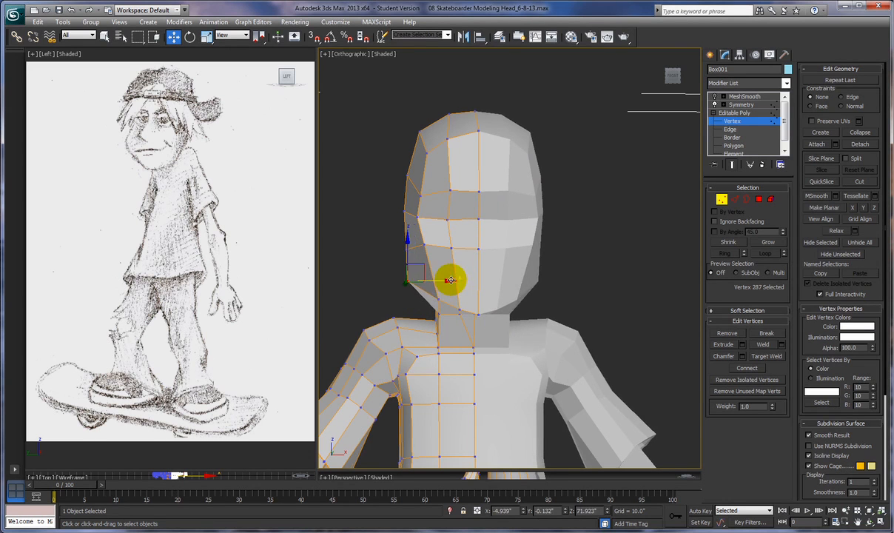
pyautogui.keyDown('alt'); pyautogui.moveTo(471, 304); pyautogui.dragTo(464, 278, button='middle'); pyautogui.keyUp('alt')
pyautogui.click(413, 276)
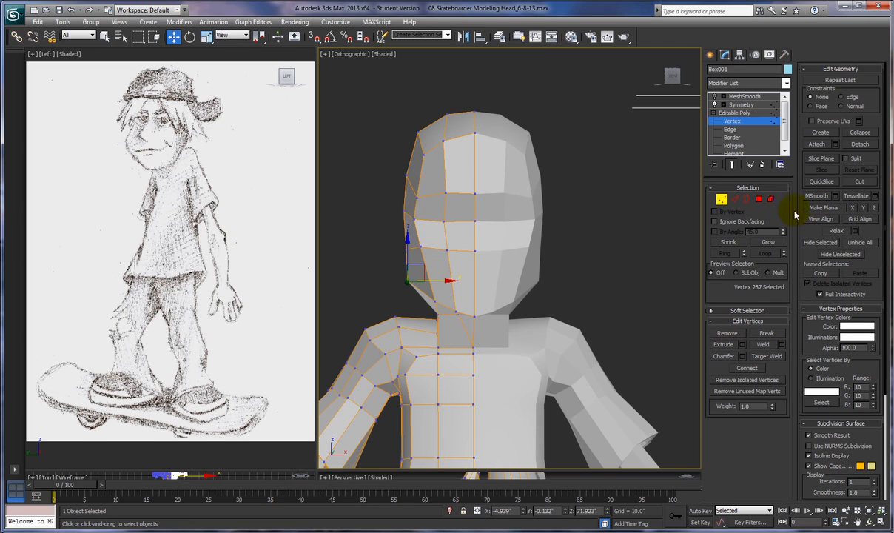
# Cut new edges around the eye area, running from the centre line below the brow around the outer corner and back beneath the eye.
pyautogui.click(859, 181)
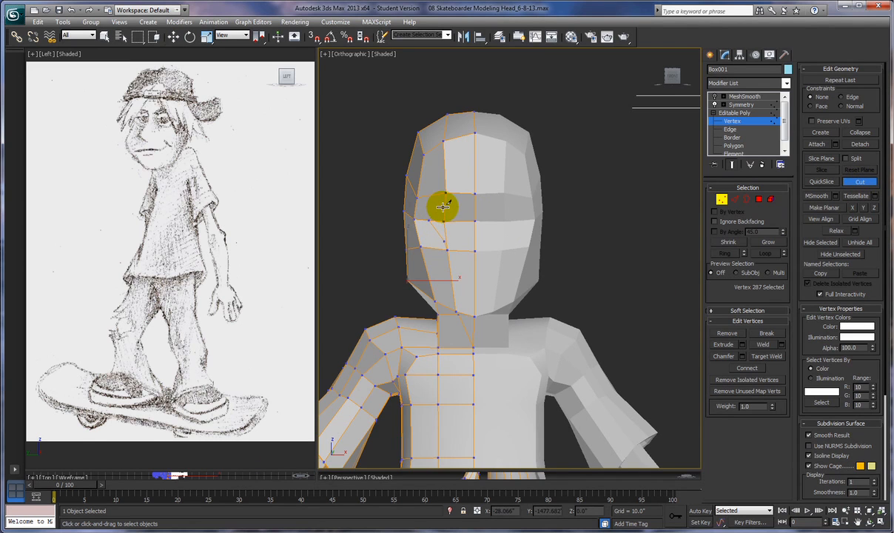
pyautogui.click(445, 207)
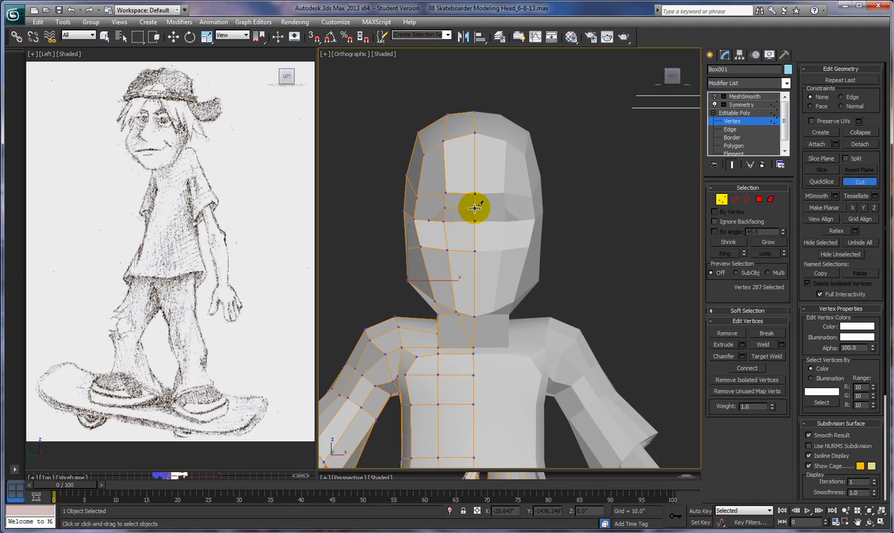
pyautogui.click(474, 208)
pyautogui.rightClick(475, 208)
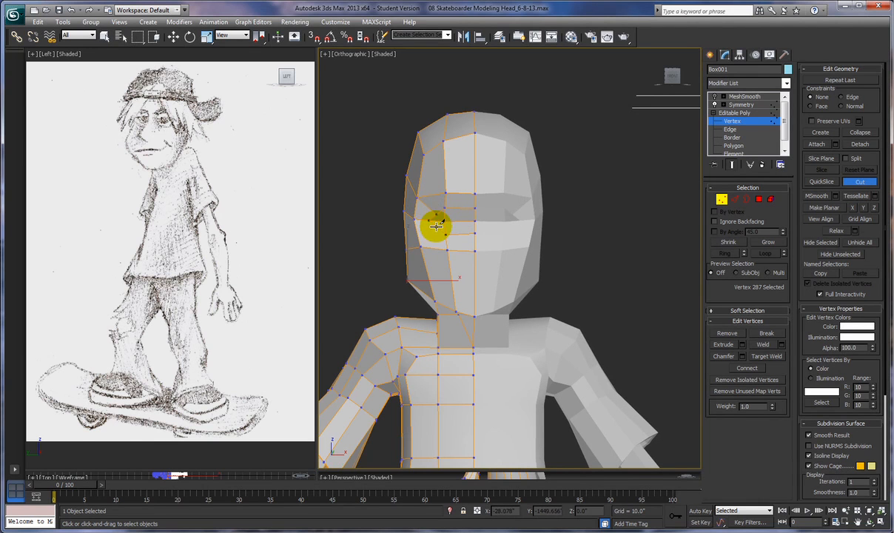
pyautogui.click(437, 228)
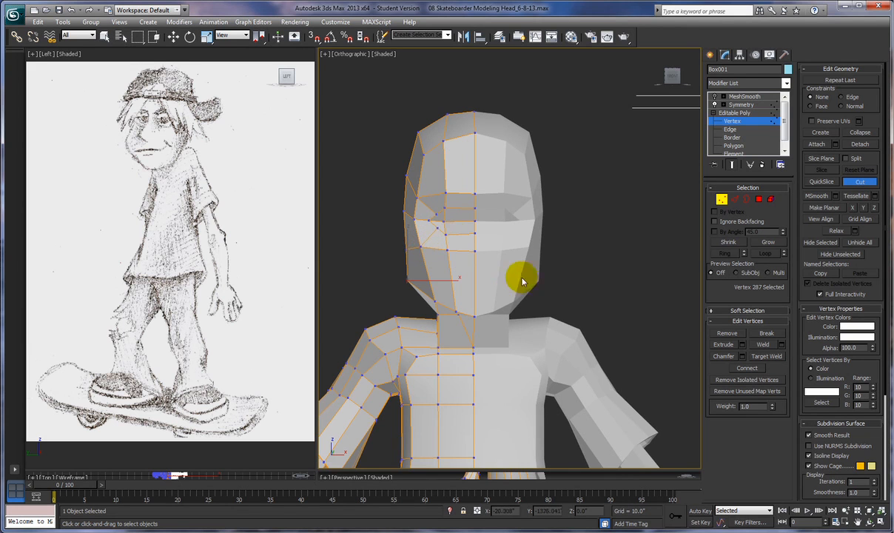
pyautogui.click(448, 228)
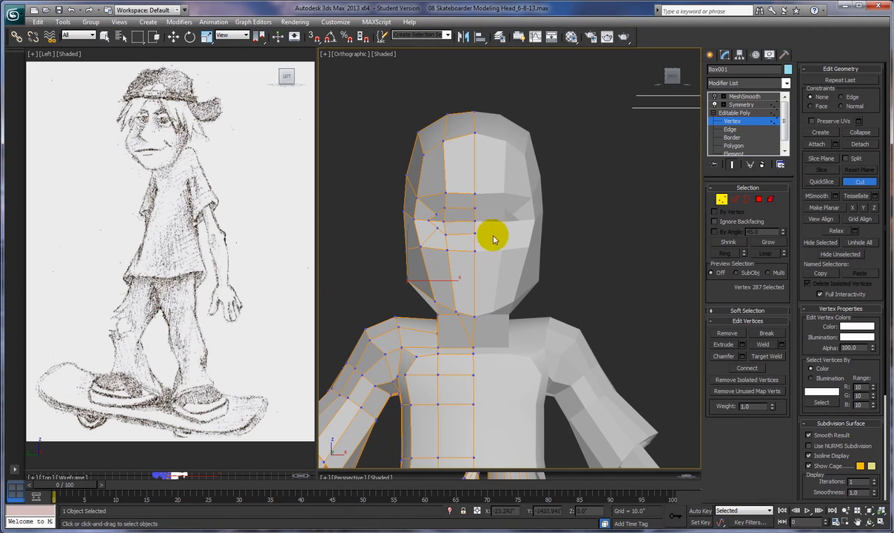
pyautogui.press('w')
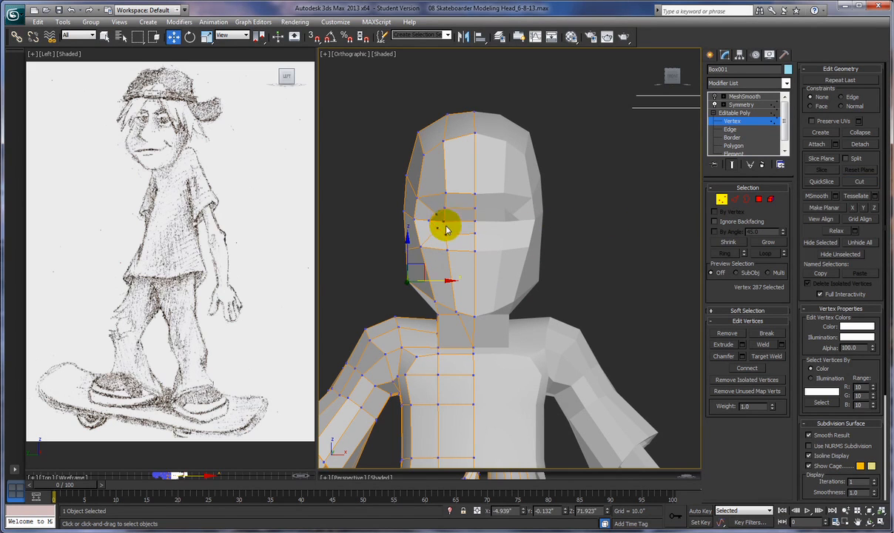
# From the front, spread the new outer eye vertices outward and lower the inner bottom one about 0.3 inch to open the eye loop.
pyautogui.click(443, 221)
pyautogui.moveTo(460, 221)
pyautogui.mouseDown()
pyautogui.moveTo(443, 212)
pyautogui.moveTo(472, 205)
pyautogui.moveTo(468, 232)
pyautogui.mouseUp()
pyautogui.click(446, 234)
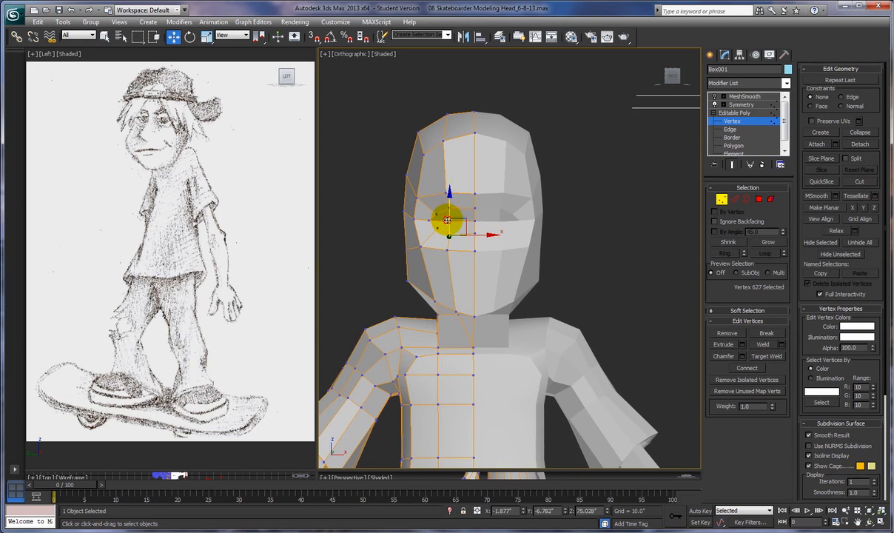
pyautogui.click(437, 215)
pyautogui.click(437, 214)
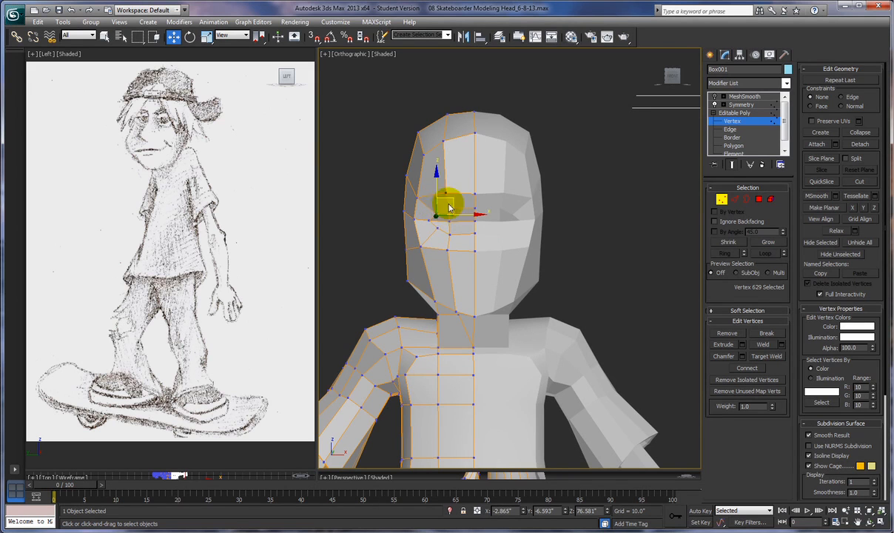
pyautogui.moveTo(450, 198); pyautogui.dragTo(445, 221)
pyautogui.click(439, 228)
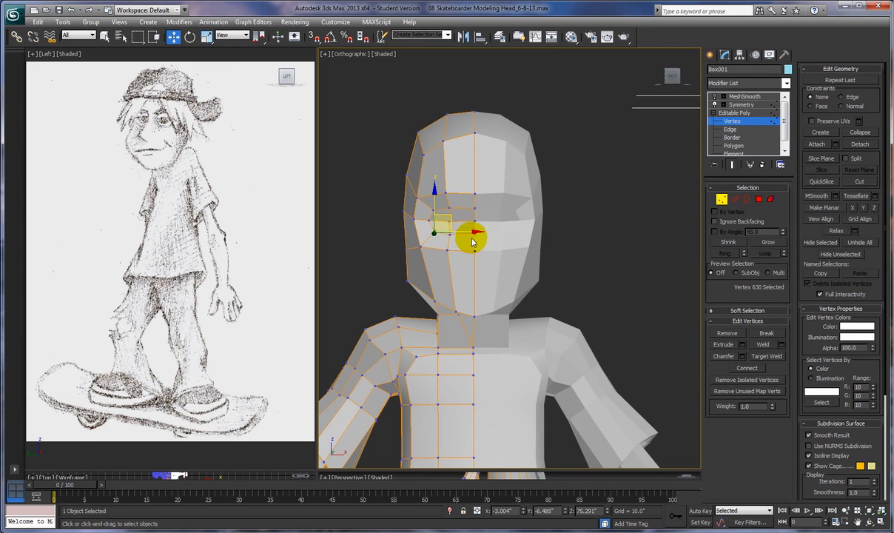
pyautogui.click(449, 238)
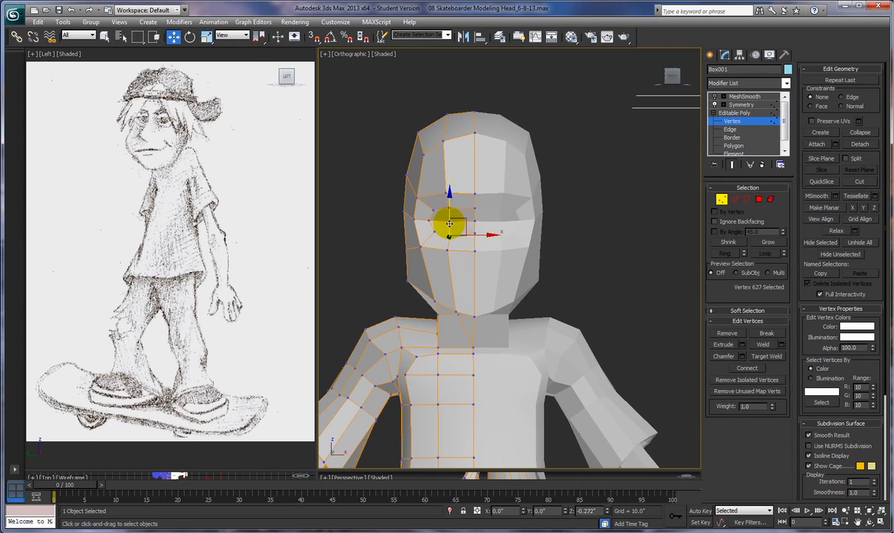
# Raise the centre-line vertex below the eye line slightly, and move the lower outer eye vertex down about 0.35 inch and inward about 0.24 inch.
pyautogui.click(474, 234)
pyautogui.moveTo(476, 218); pyautogui.dragTo(476, 209)
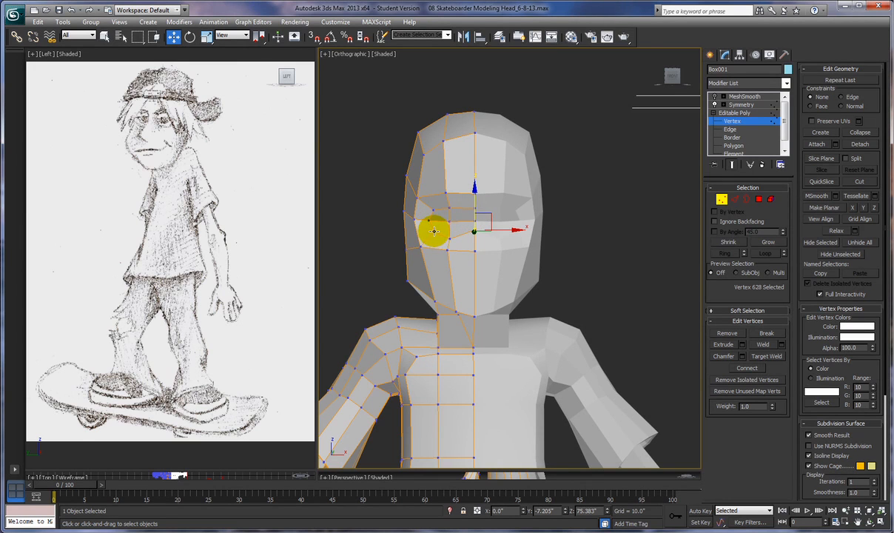
pyautogui.keyDown('ctrl'); pyautogui.click(436, 230); pyautogui.keyUp('ctrl')
pyautogui.moveTo(448, 219); pyautogui.dragTo(436, 239)
# Pull the lower outer and lower inner eye vertices forward about 0.24 and 0.2 inch.
pyautogui.keyDown('alt'); pyautogui.moveTo(437, 250); pyautogui.dragTo(523, 256, button='middle'); pyautogui.keyUp('alt')
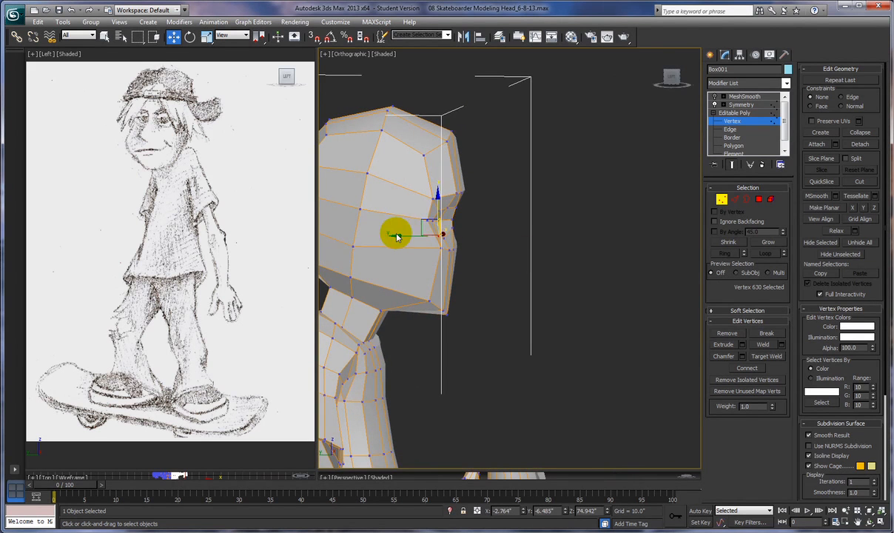
pyautogui.moveTo(401, 234); pyautogui.dragTo(401, 235)
pyautogui.keyDown('alt'); pyautogui.moveTo(457, 242); pyautogui.dragTo(433, 249, button='middle'); pyautogui.keyUp('alt')
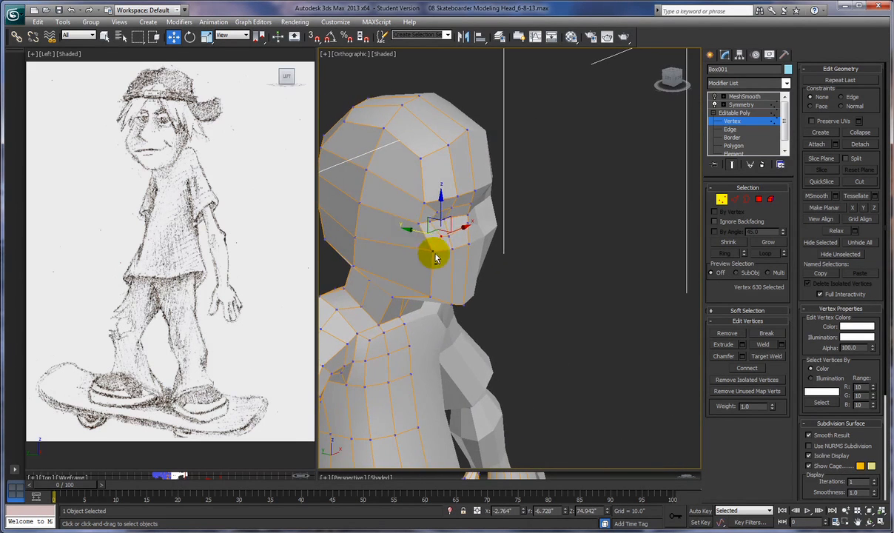
pyautogui.moveTo(422, 229); pyautogui.dragTo(423, 231)
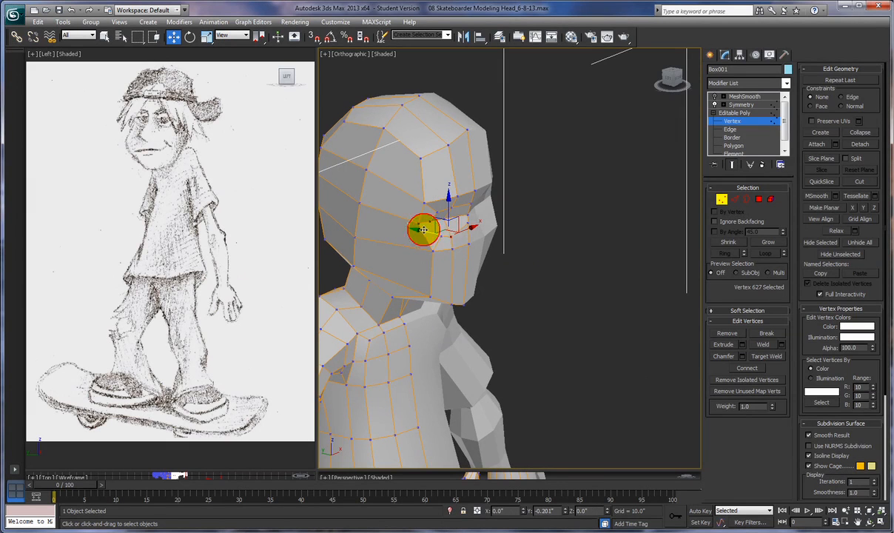
pyautogui.keyDown('alt'); pyautogui.moveTo(473, 244); pyautogui.dragTo(448, 228, button='middle'); pyautogui.keyUp('alt')
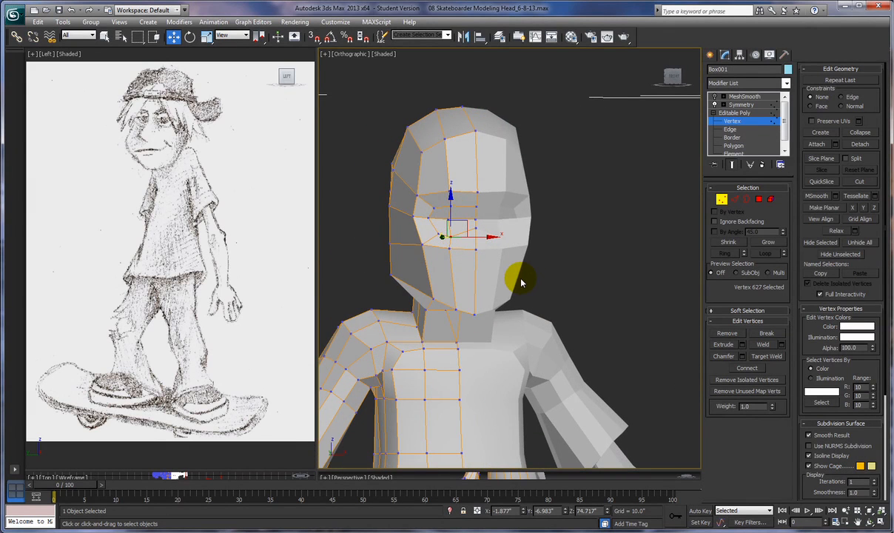
# Cut a new edge line from the face's centre line between nose and chin, around the side of the head to the back centre line.
pyautogui.click(475, 227)
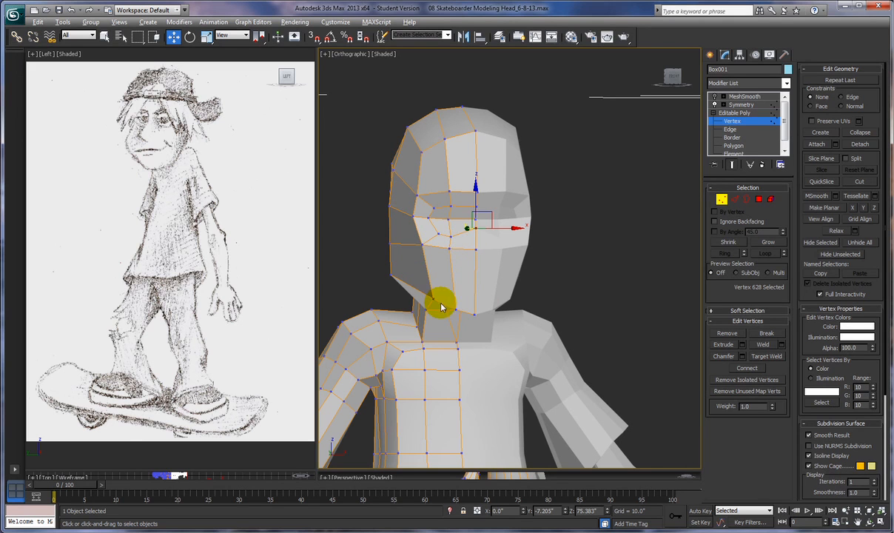
pyautogui.keyDown('alt'); pyautogui.moveTo(447, 281); pyautogui.dragTo(475, 275, button='middle'); pyautogui.keyUp('alt')
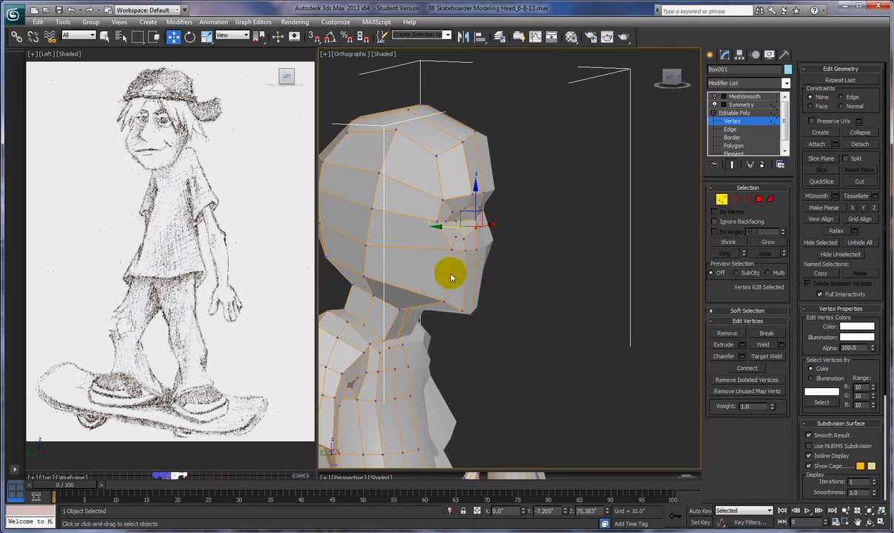
pyautogui.moveTo(451, 272); pyautogui.dragTo(482, 267, button='middle')
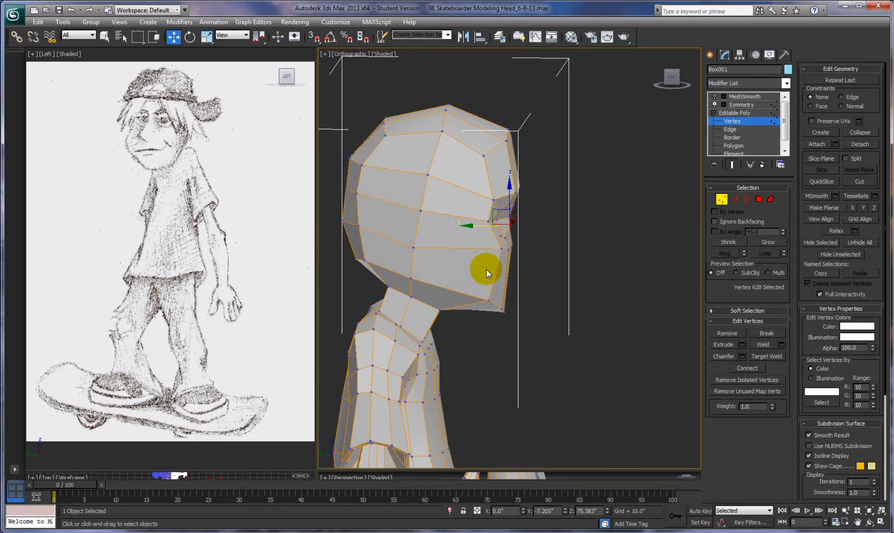
pyautogui.keyDown('alt'); pyautogui.moveTo(522, 298); pyautogui.dragTo(624, 291, button='middle'); pyautogui.keyUp('alt')
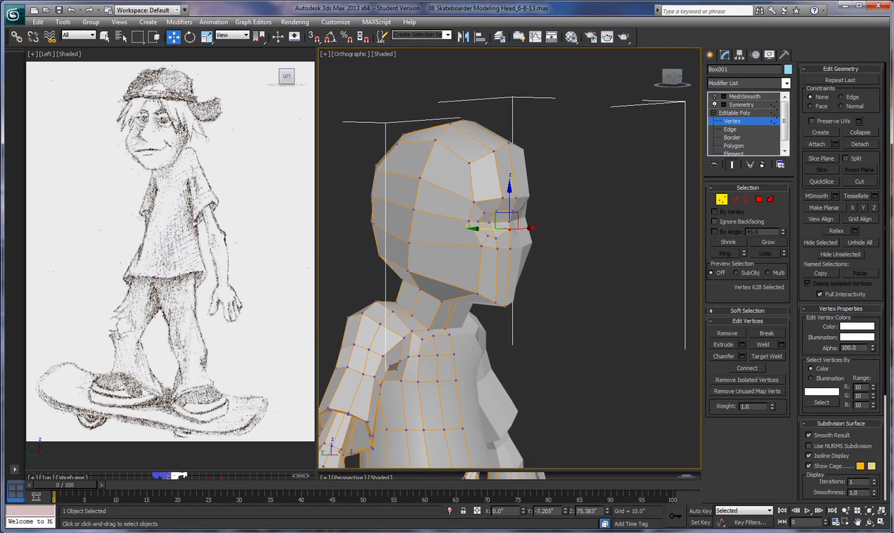
pyautogui.click(859, 182)
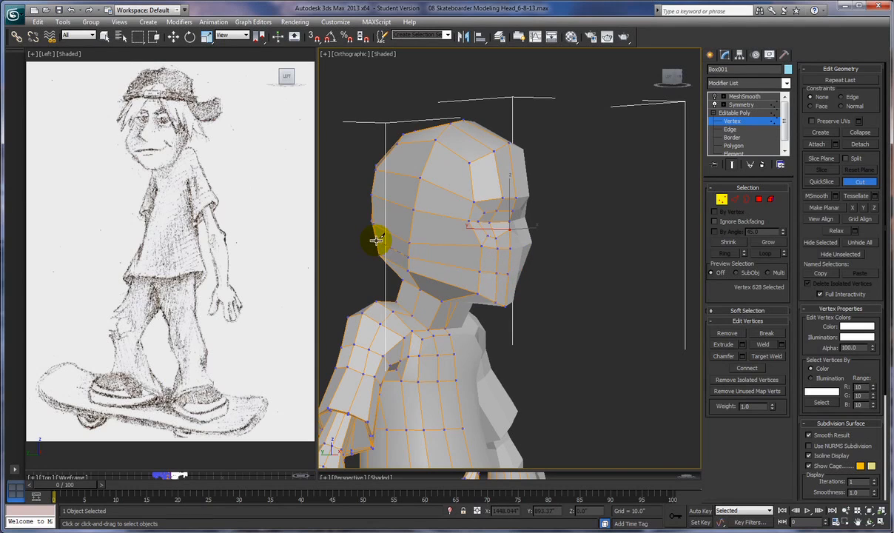
pyautogui.keyDown('alt'); pyautogui.moveTo(429, 287); pyautogui.dragTo(502, 293, button='middle'); pyautogui.keyUp('alt')
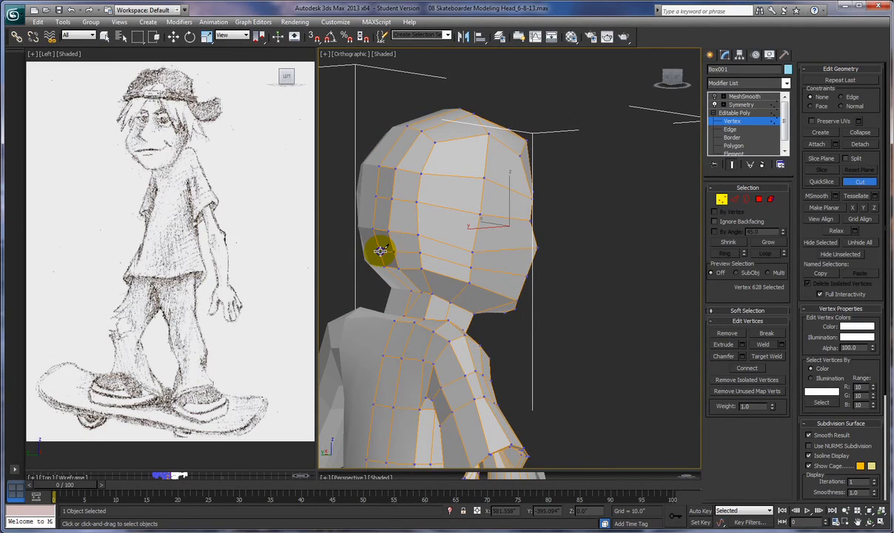
pyautogui.click(380, 250)
# Cut a second, lower edge line from the centre line above the chin to the jaw corner, continuing beneath the chin.
pyautogui.keyDown('alt'); pyautogui.moveTo(614, 298); pyautogui.dragTo(510, 289, button='middle'); pyautogui.keyUp('alt')
pyautogui.keyDown('alt'); pyautogui.moveTo(571, 301); pyautogui.dragTo(610, 302, button='middle'); pyautogui.keyUp('alt')
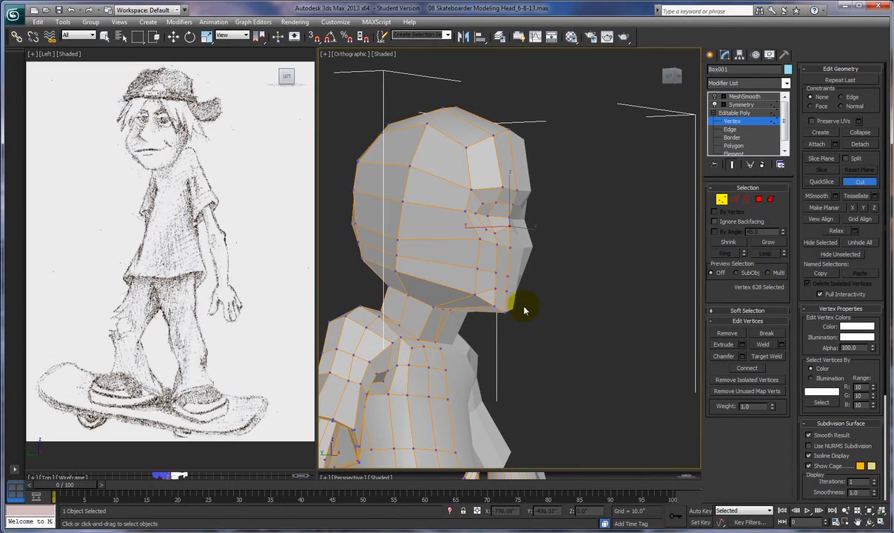
pyautogui.keyDown('alt'); pyautogui.moveTo(515, 324); pyautogui.dragTo(583, 317, button='middle'); pyautogui.keyUp('alt')
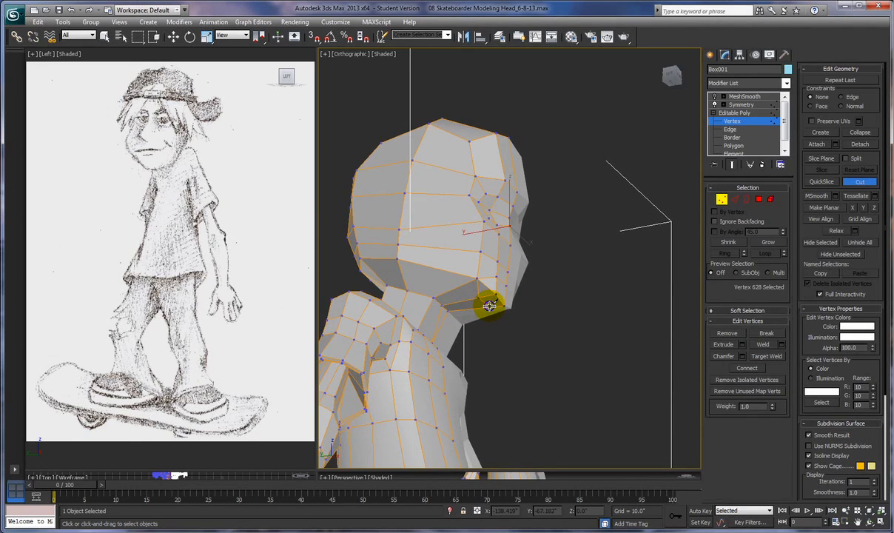
pyautogui.keyDown('alt'); pyautogui.moveTo(585, 349); pyautogui.dragTo(539, 359, button='middle'); pyautogui.keyUp('alt')
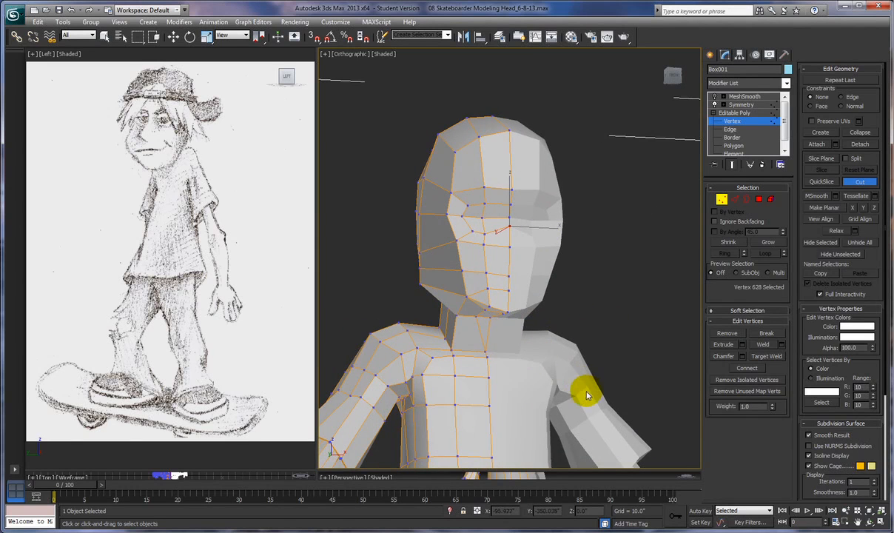
pyautogui.keyDown('alt'); pyautogui.moveTo(560, 349); pyautogui.dragTo(604, 343, button='middle'); pyautogui.keyUp('alt')
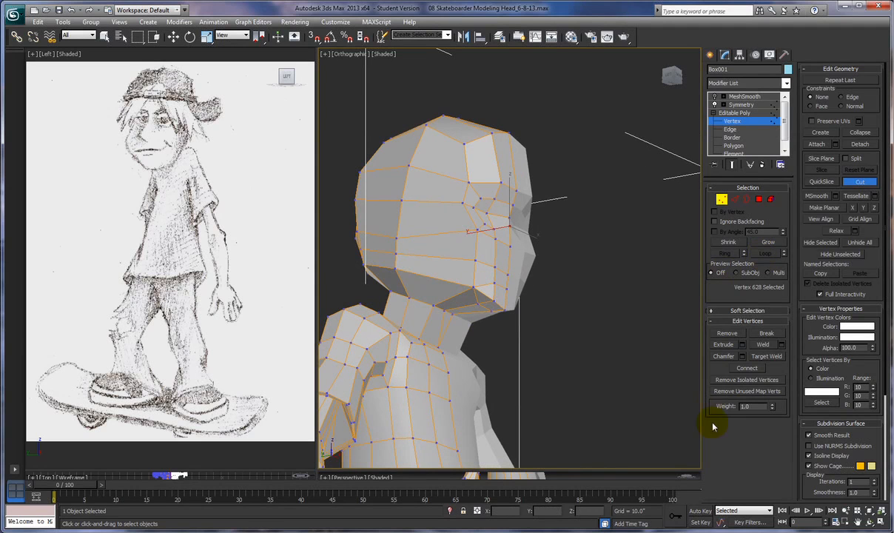
pyautogui.press('w')
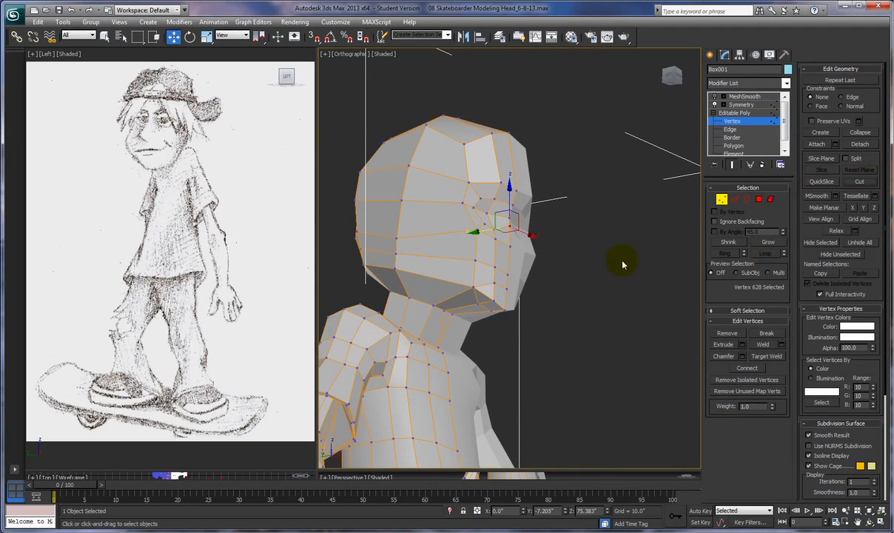
# Remove the old edge running from the jaw corner to the chin.
pyautogui.click(736, 200)
pyautogui.click(482, 293)
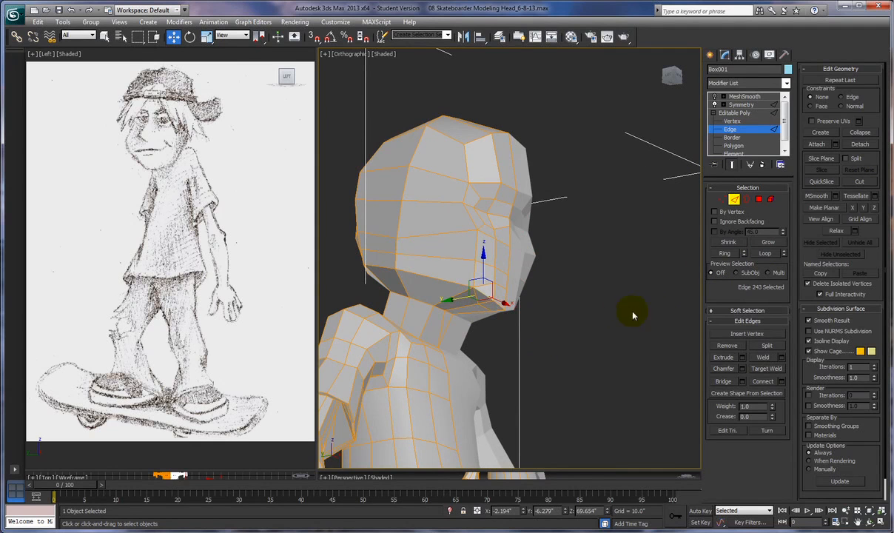
pyautogui.click(725, 345)
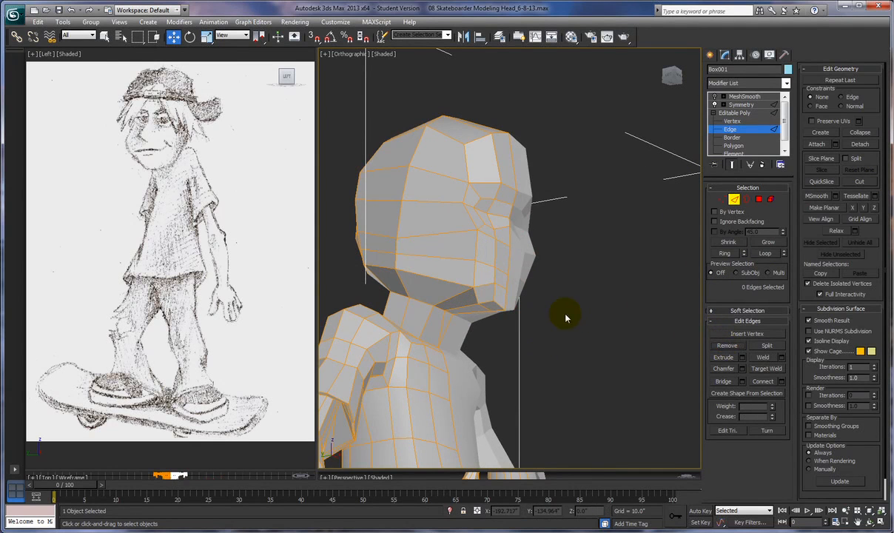
# From the front, move the vertex beside the centre line above the chin outward about 0.69 inch and down about 0.31 inch.
pyautogui.keyDown('alt'); pyautogui.moveTo(569, 326); pyautogui.dragTo(531, 328, button='middle'); pyautogui.keyUp('alt')
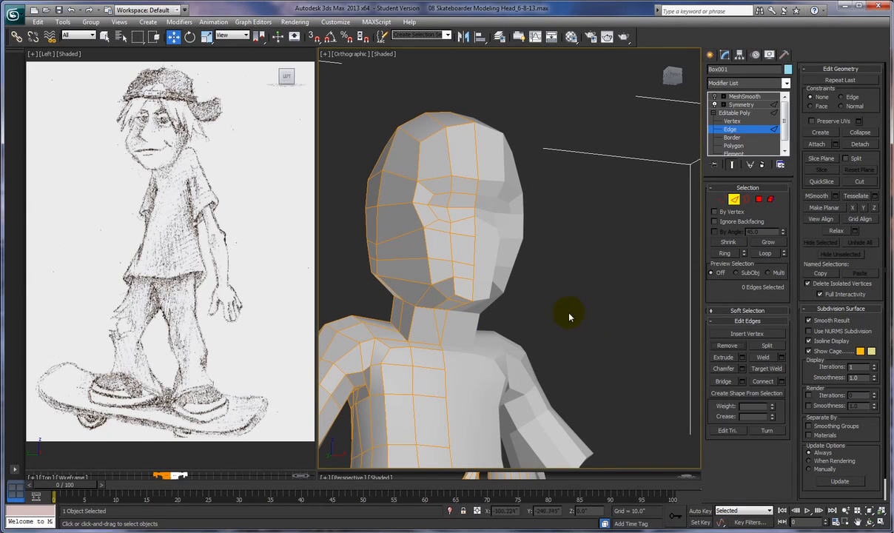
pyautogui.click(721, 199)
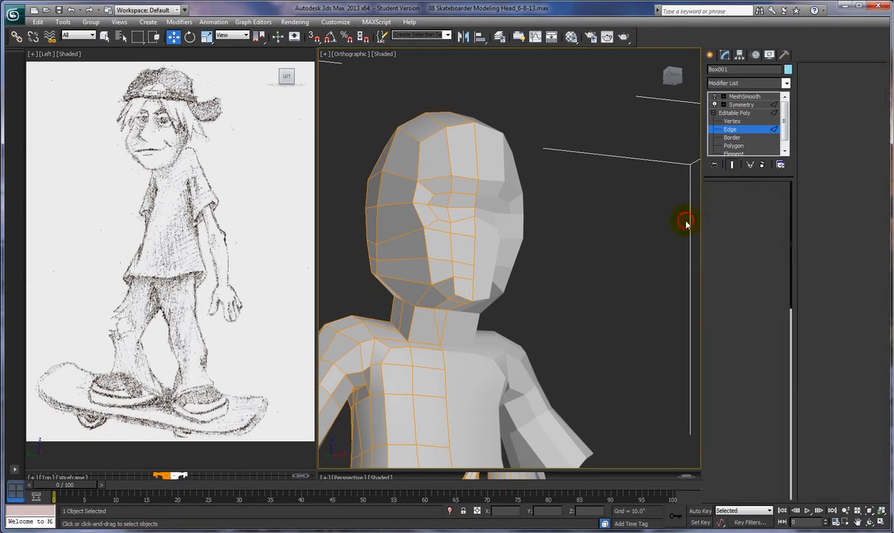
pyautogui.keyDown('alt'); pyautogui.moveTo(547, 284); pyautogui.dragTo(525, 294, button='middle'); pyautogui.keyUp('alt')
pyautogui.click(453, 280)
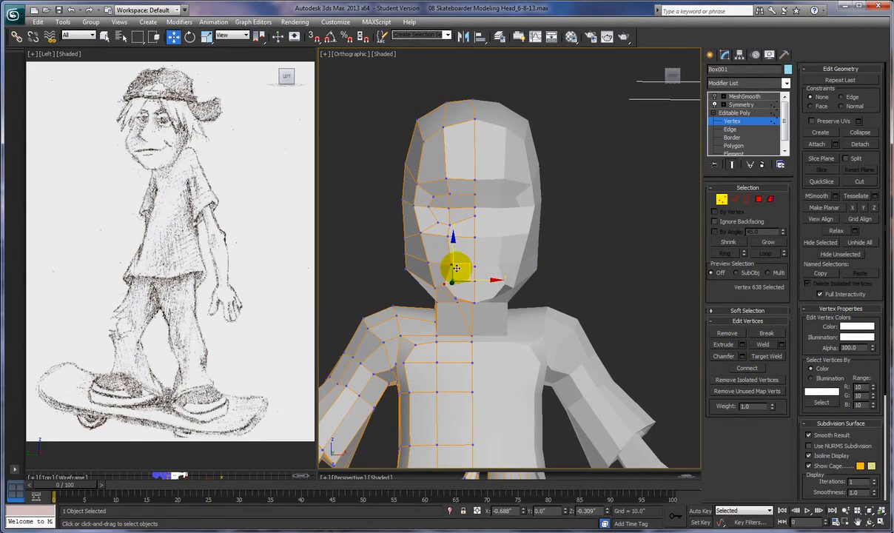
# Move the chin-side and mouth-side vertices on the left half of the face outward to widen the lower face.
pyautogui.moveTo(457, 266); pyautogui.dragTo(456, 265)
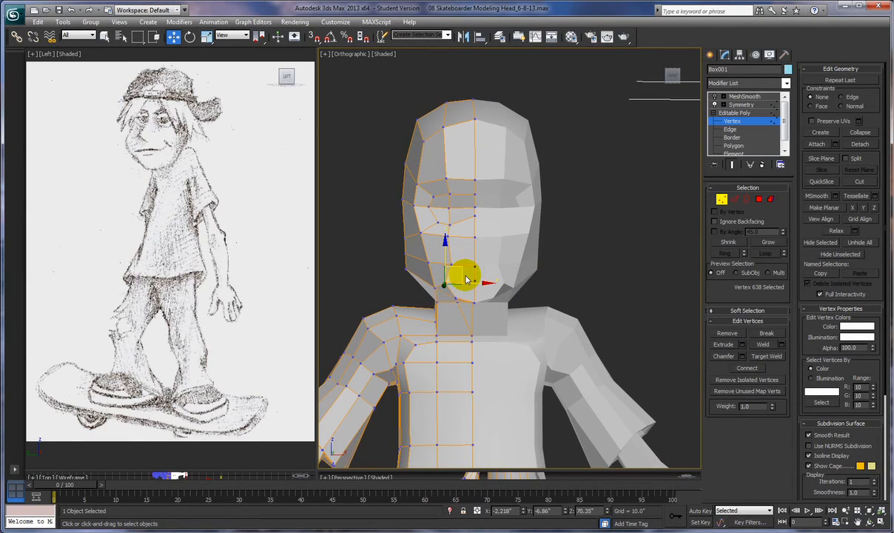
pyautogui.click(451, 264)
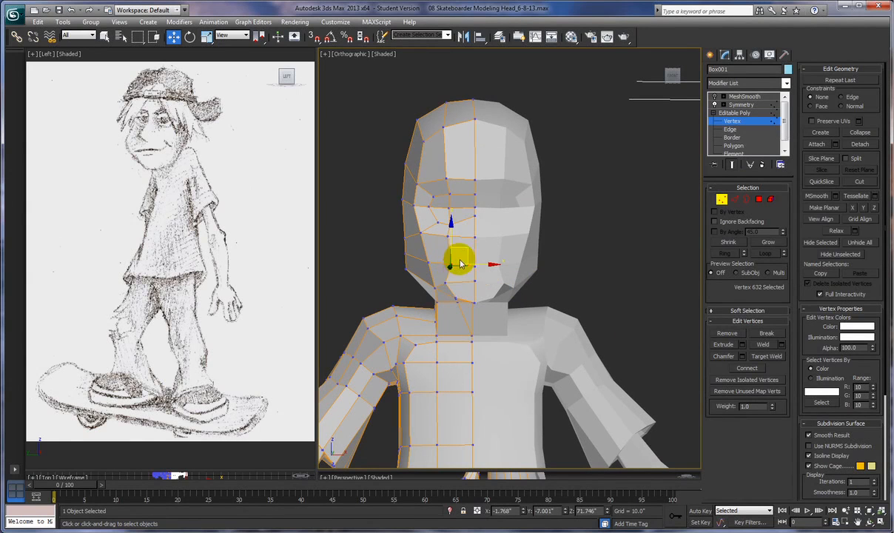
pyautogui.moveTo(455, 249); pyautogui.dragTo(453, 251)
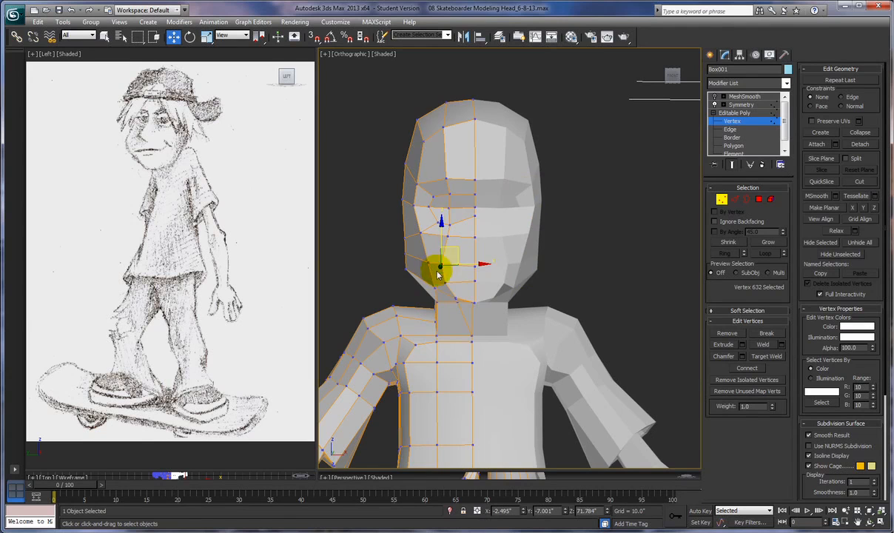
# Adjust the vertex at the side of the chin and the centreline chin-tip vertex in profile to soften the chin.
pyautogui.keyDown('alt'); pyautogui.moveTo(455, 277); pyautogui.dragTo(535, 288, button='middle'); pyautogui.keyUp('alt')
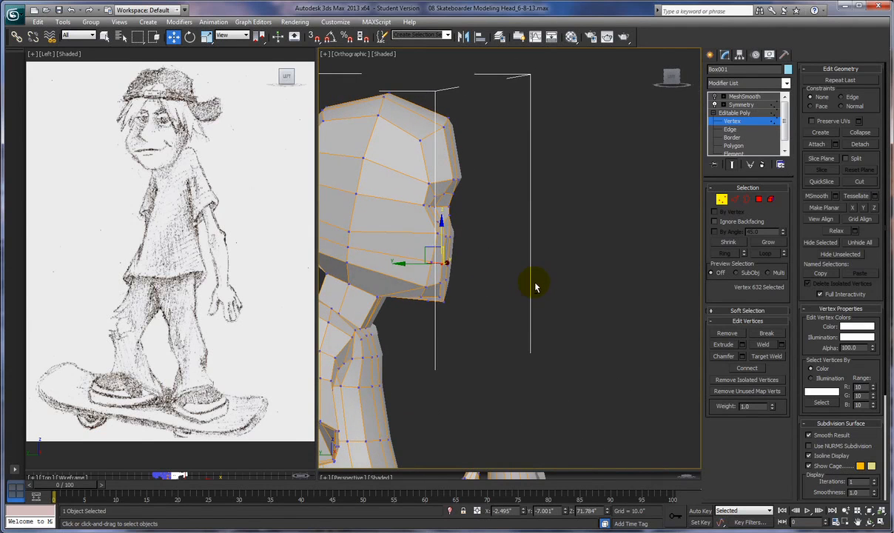
pyautogui.click(425, 285)
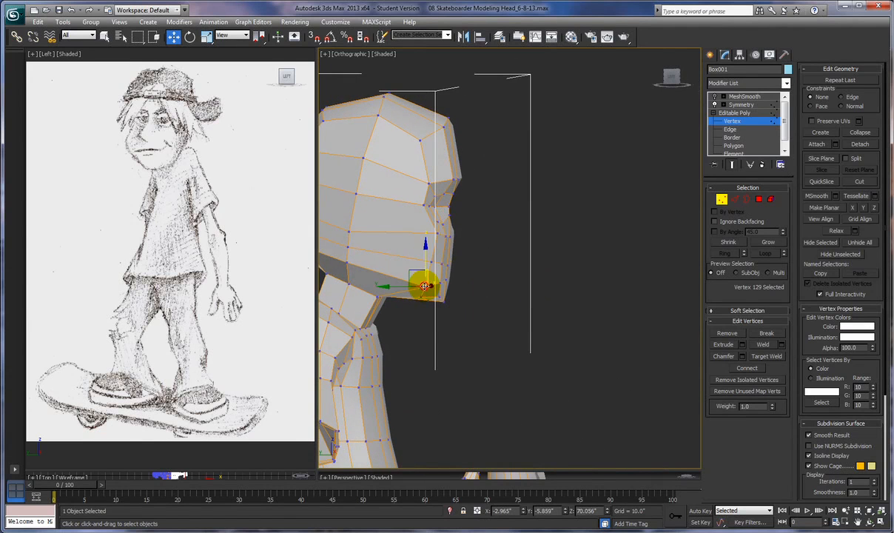
pyautogui.moveTo(430, 289)
pyautogui.mouseDown()
pyautogui.moveTo(405, 265)
pyautogui.moveTo(426, 299)
pyautogui.moveTo(420, 281)
pyautogui.moveTo(426, 287)
pyautogui.mouseUp()
pyautogui.click(438, 295)
pyautogui.keyDown('alt'); pyautogui.moveTo(476, 301); pyautogui.dragTo(493, 312, button='middle'); pyautogui.keyUp('alt')
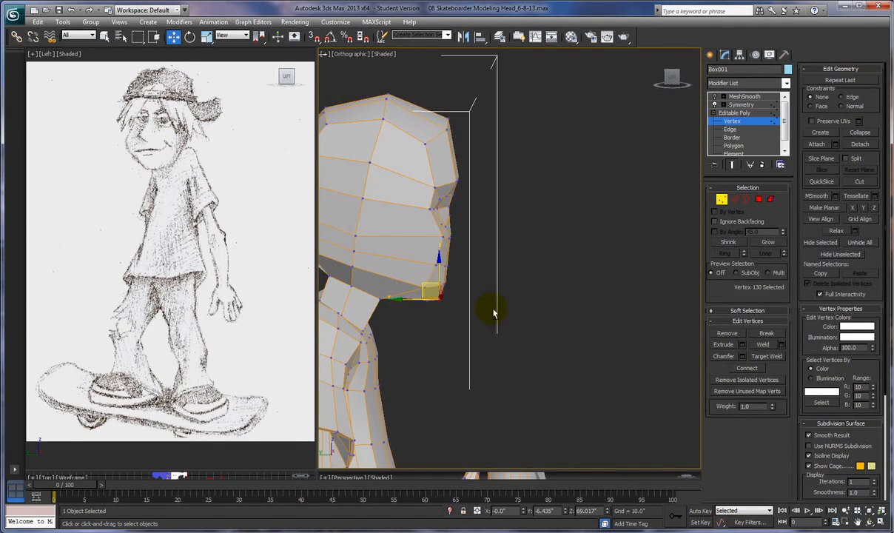
# Adjust the centreline vertex just above the chin and check the chin's shape from the front and below.
pyautogui.click(435, 275)
pyautogui.keyDown('alt'); pyautogui.moveTo(452, 284); pyautogui.dragTo(544, 261, button='middle'); pyautogui.keyUp('alt')
pyautogui.keyDown('alt'); pyautogui.moveTo(518, 261); pyautogui.dragTo(520, 271, button='middle'); pyautogui.keyUp('alt')
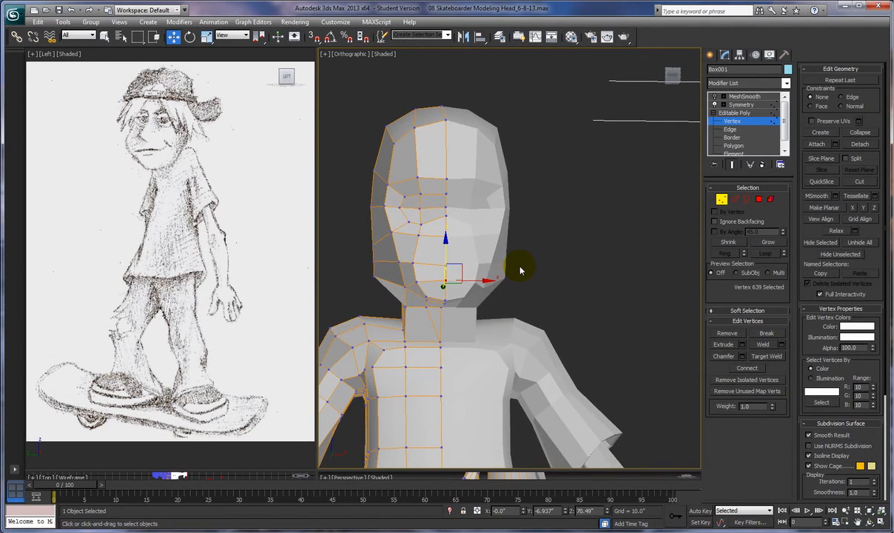
pyautogui.keyDown('alt'); pyautogui.moveTo(541, 283); pyautogui.dragTo(544, 269, button='middle'); pyautogui.keyUp('alt')
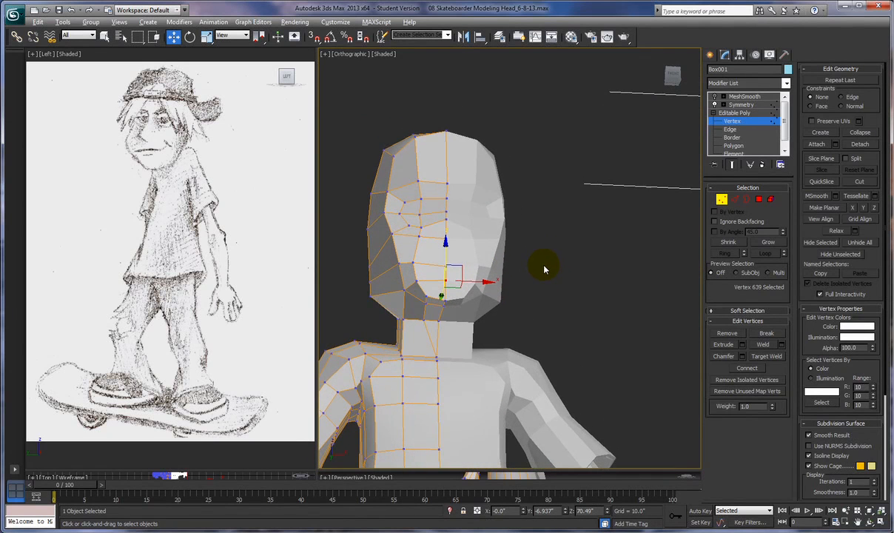
pyautogui.keyDown('alt'); pyautogui.moveTo(542, 290); pyautogui.dragTo(549, 314, button='middle'); pyautogui.keyUp('alt')
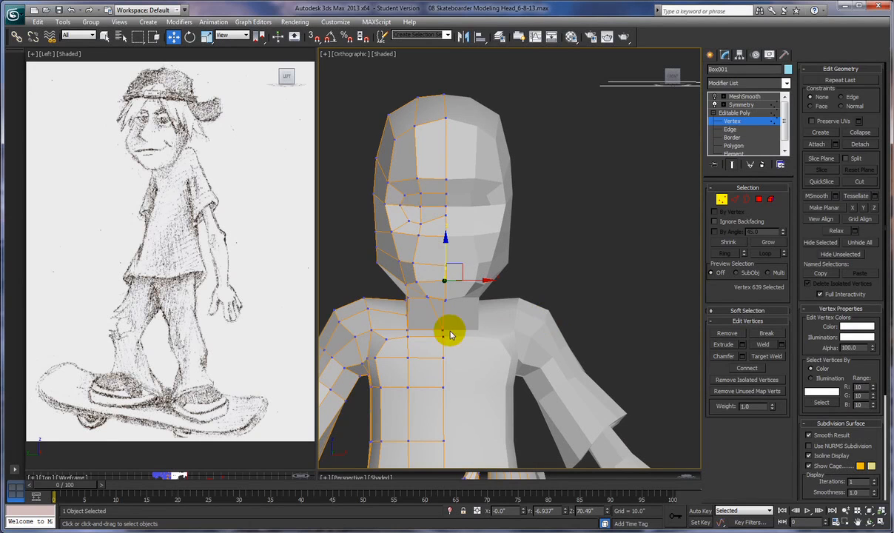
# Move the outer cheek vertex below the eye back along the Y axis to round the cheek in profile.
pyautogui.moveTo(589, 249)
pyautogui.keyDown('alt'); pyautogui.mouseDown(button='middle')
pyautogui.moveTo(624, 253)
pyautogui.moveTo(561, 247)
pyautogui.moveTo(587, 258)
pyautogui.mouseUp(button='middle'); pyautogui.keyUp('alt')
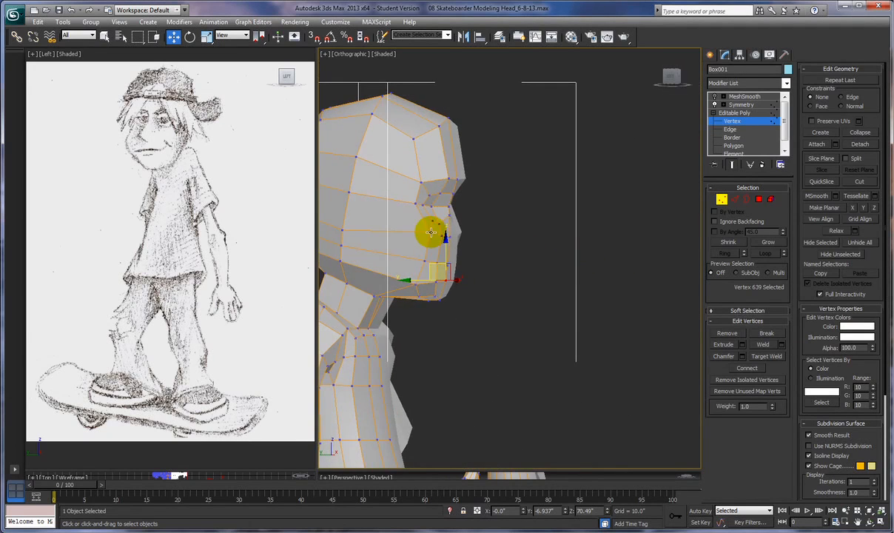
pyautogui.keyDown('alt'); pyautogui.moveTo(523, 256); pyautogui.dragTo(541, 260, button='middle'); pyautogui.keyUp('alt')
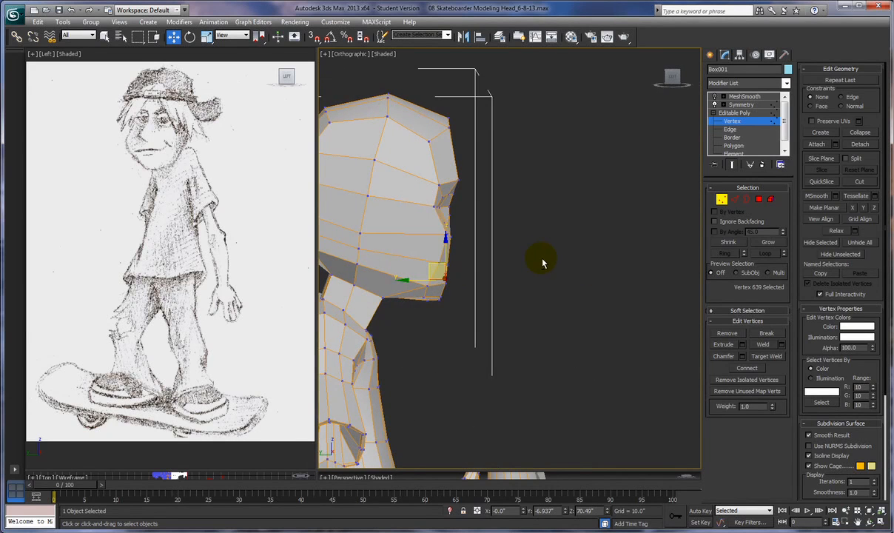
pyautogui.click(444, 234)
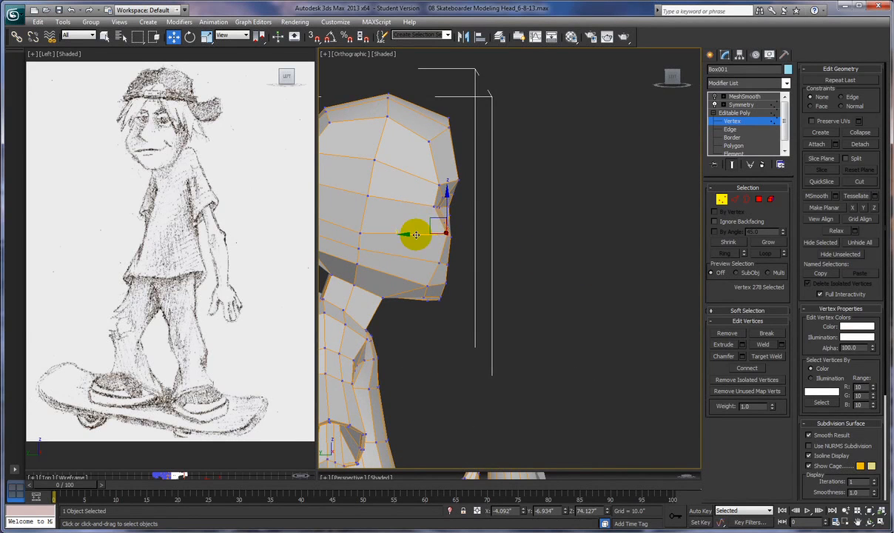
pyautogui.moveTo(412, 235); pyautogui.dragTo(405, 235)
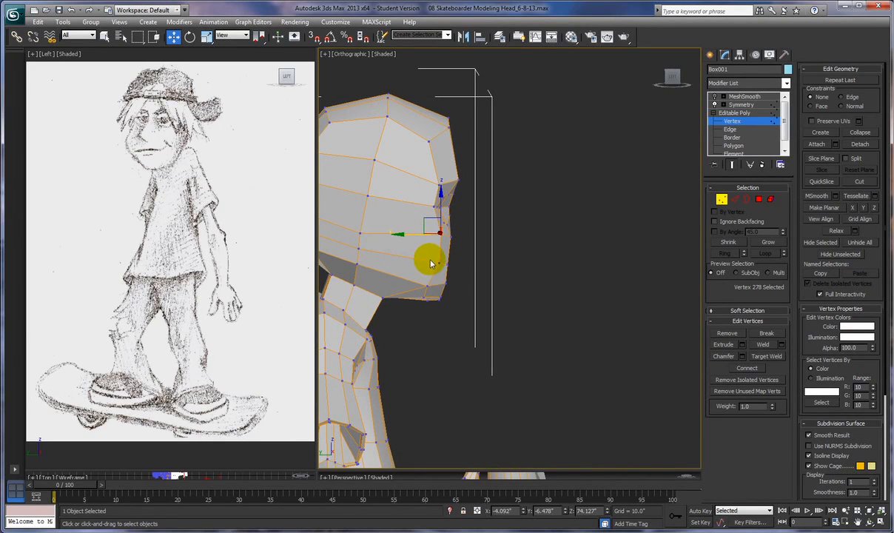
pyautogui.moveTo(539, 262)
pyautogui.keyDown('alt'); pyautogui.mouseDown(button='middle')
pyautogui.moveTo(370, 253)
pyautogui.moveTo(405, 265)
pyautogui.moveTo(538, 270)
pyautogui.mouseUp(button='middle'); pyautogui.keyUp('alt')
pyautogui.moveTo(438, 234)
pyautogui.mouseDown()
pyautogui.moveTo(415, 232)
pyautogui.moveTo(440, 244)
pyautogui.mouseUp()
pyautogui.keyDown('alt'); pyautogui.moveTo(441, 244); pyautogui.dragTo(458, 230, button='middle'); pyautogui.keyUp('alt')
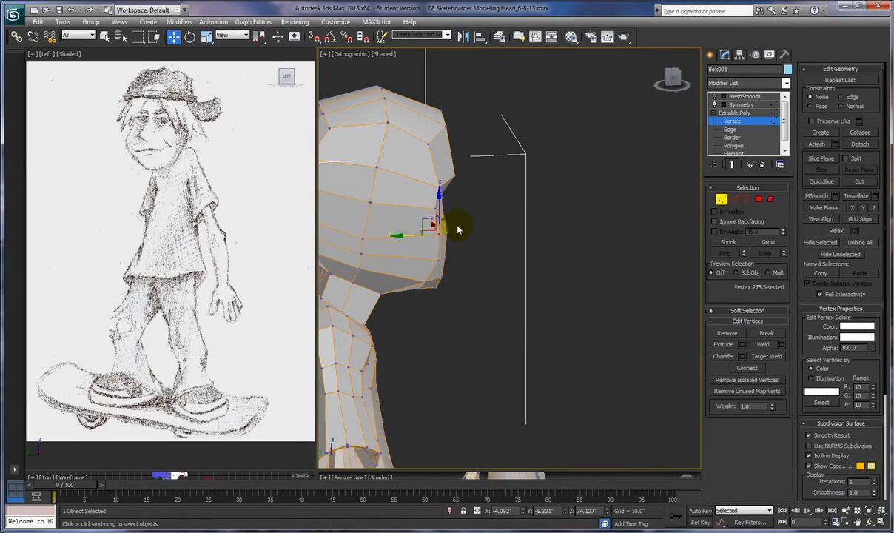
# Reposition the vertex at the outer corner of the eye socket to round the side of the face.
pyautogui.click(428, 199)
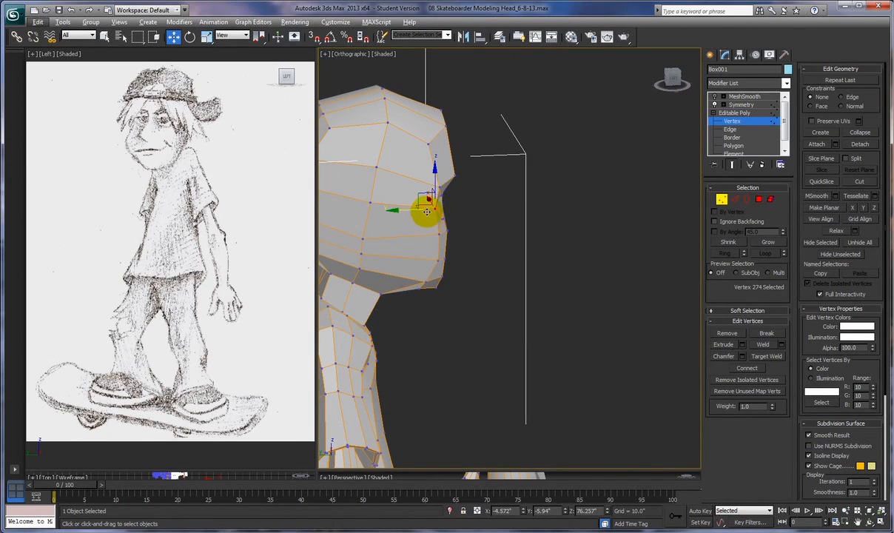
pyautogui.keyDown('alt'); pyautogui.moveTo(405, 210); pyautogui.dragTo(424, 214, button='middle'); pyautogui.keyUp('alt')
pyautogui.moveTo(463, 210); pyautogui.dragTo(474, 208)
pyautogui.keyDown('alt'); pyautogui.moveTo(581, 260); pyautogui.dragTo(586, 258, button='middle'); pyautogui.keyUp('alt')
# Adjust the outer cheek vertex and the rear jaw vertex in the front view to refine the head's outline.
pyautogui.click(441, 234)
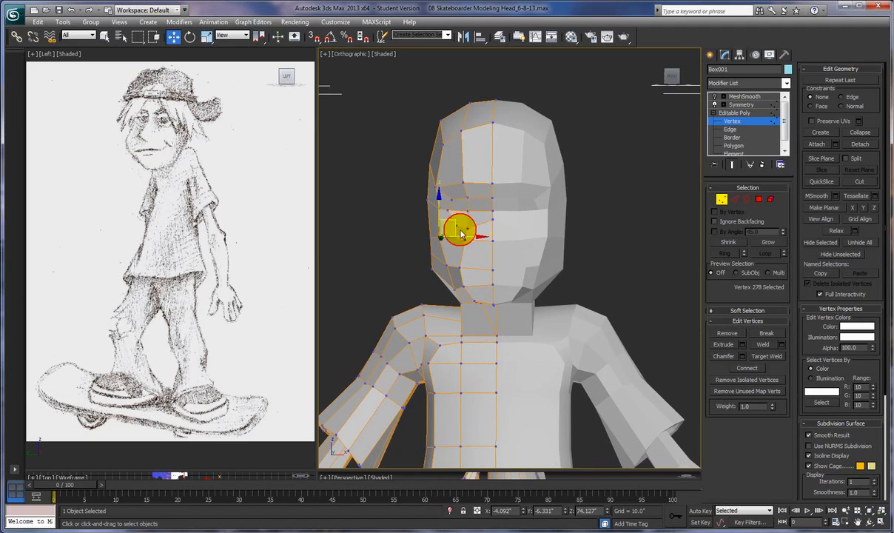
pyautogui.moveTo(469, 232); pyautogui.dragTo(466, 237)
pyautogui.click(431, 268)
pyautogui.moveTo(463, 267); pyautogui.dragTo(471, 265)
# Cut a new edge line from under the jaw up the side of the head to the crown, in front of the existing side line.
pyautogui.keyDown('alt'); pyautogui.moveTo(515, 277); pyautogui.dragTo(560, 274, button='middle'); pyautogui.keyUp('alt')
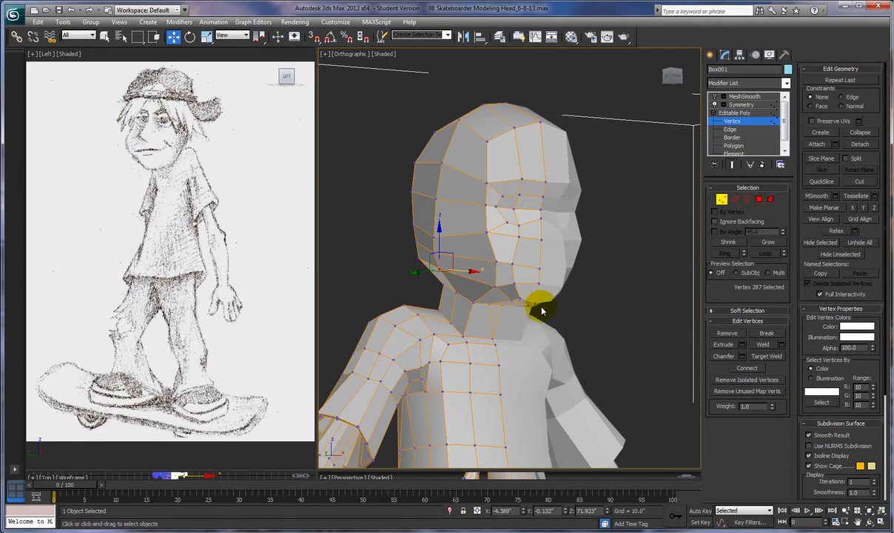
pyautogui.keyDown('alt'); pyautogui.moveTo(570, 311); pyautogui.dragTo(628, 309, button='middle'); pyautogui.keyUp('alt')
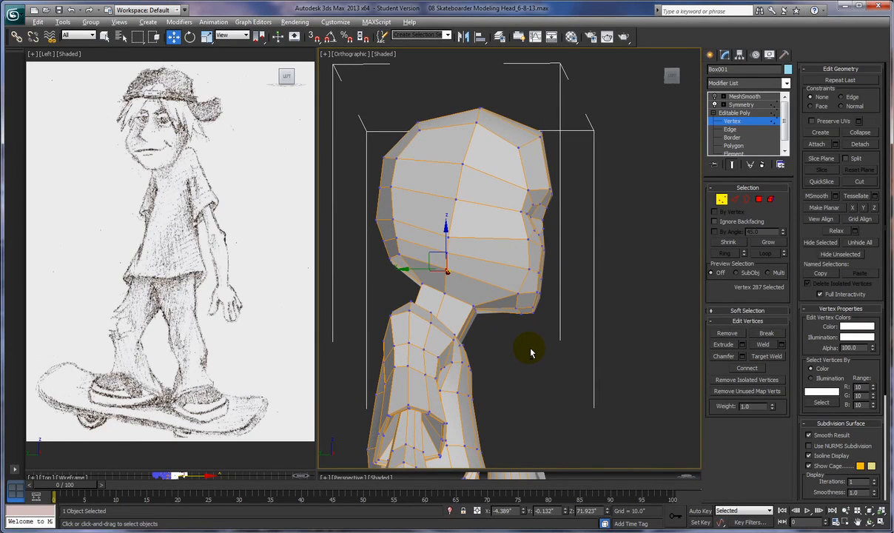
pyautogui.keyDown('alt'); pyautogui.moveTo(530, 352); pyautogui.dragTo(515, 324, button='middle'); pyautogui.keyUp('alt')
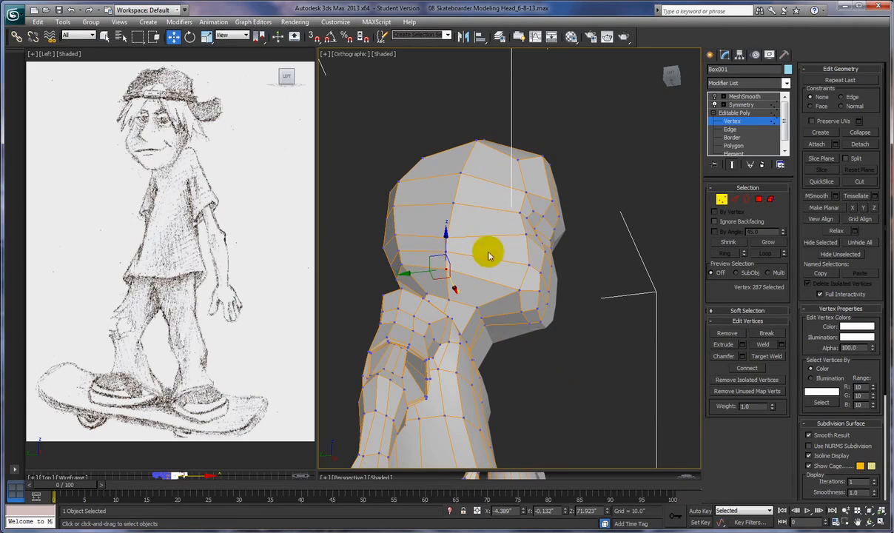
pyautogui.click(860, 182)
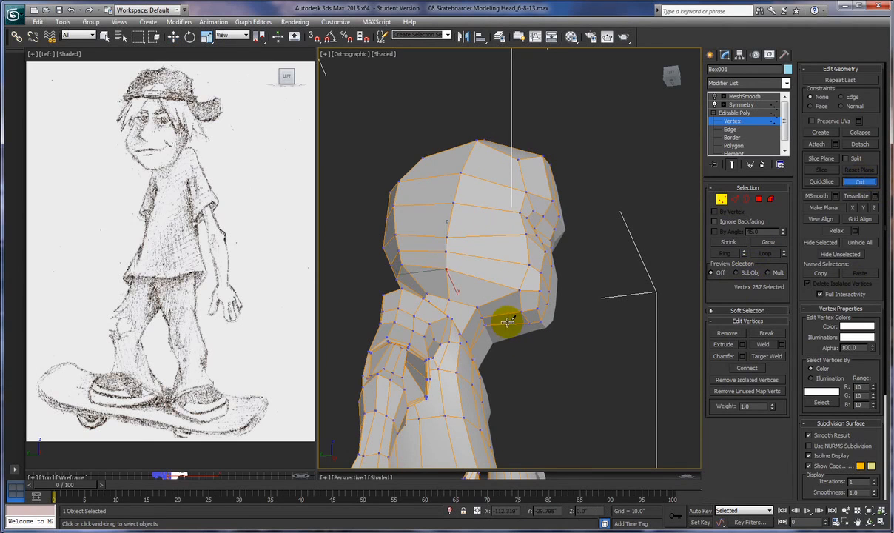
pyautogui.click(479, 278)
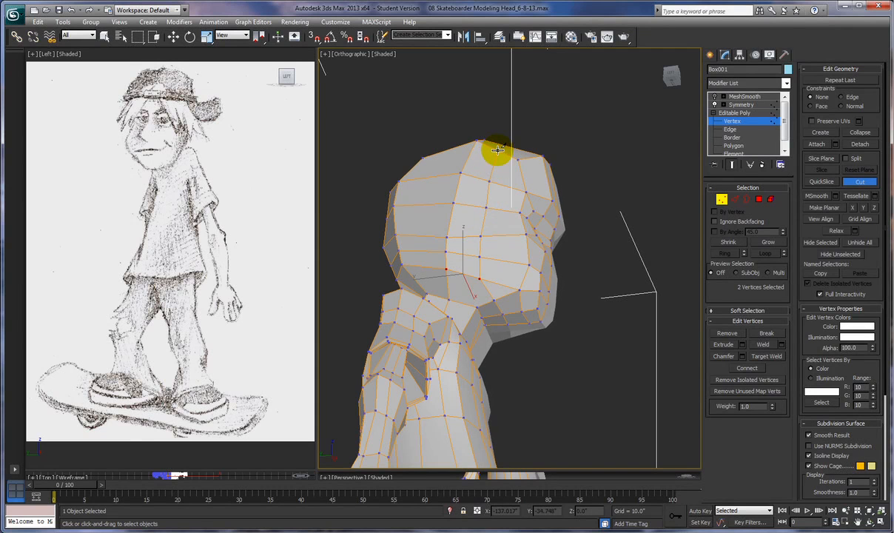
pyautogui.keyDown('alt'); pyautogui.moveTo(496, 150); pyautogui.dragTo(487, 227, button='middle'); pyautogui.keyUp('alt')
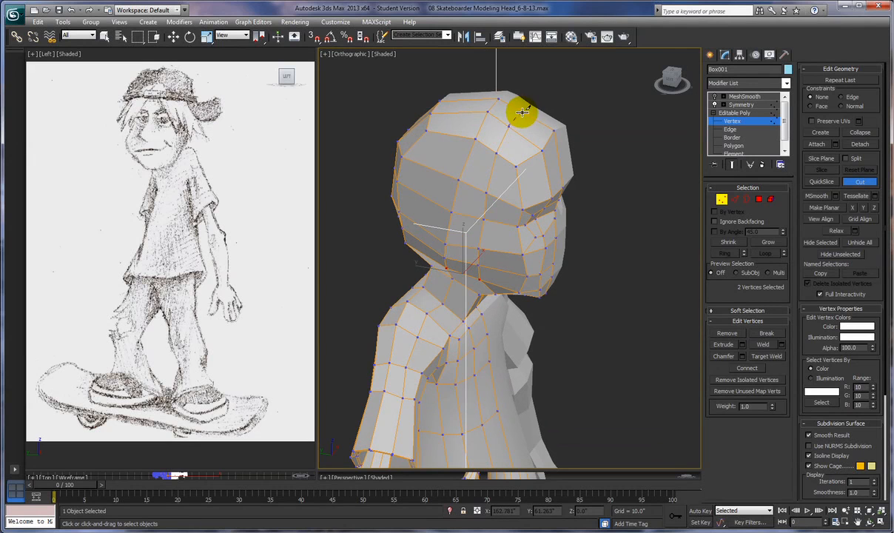
pyautogui.keyDown('alt'); pyautogui.moveTo(577, 278); pyautogui.dragTo(605, 242, button='middle'); pyautogui.keyUp('alt')
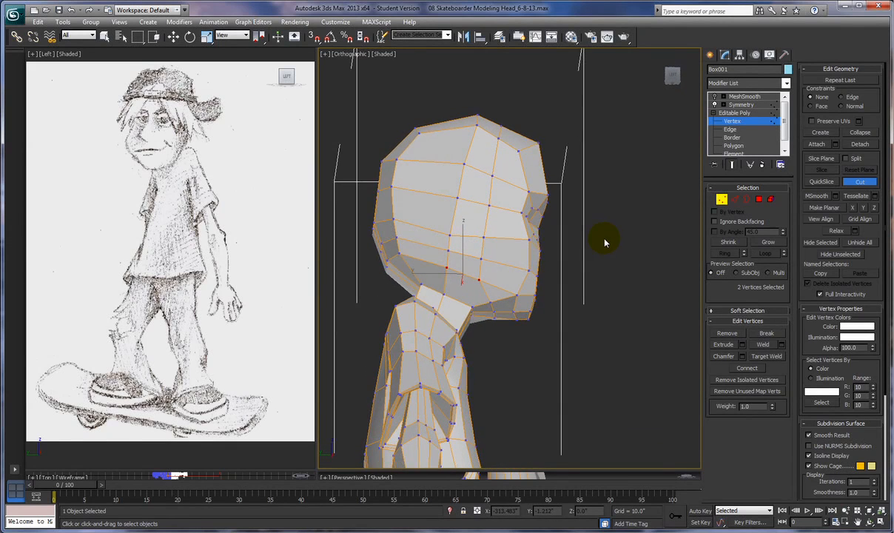
# Cut extra edges from the new jaw vertex across the underside of the jaw toward the neck, and end the cut.
pyautogui.click(479, 279)
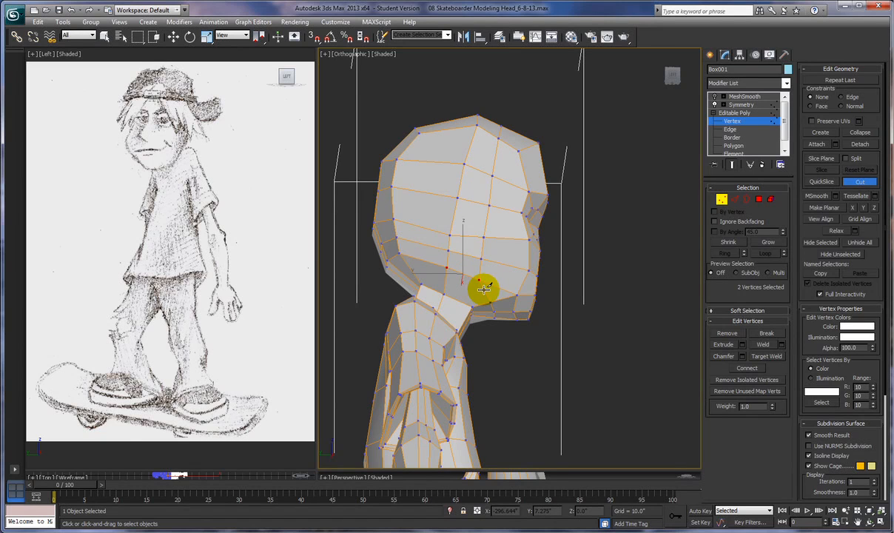
pyautogui.click(484, 289)
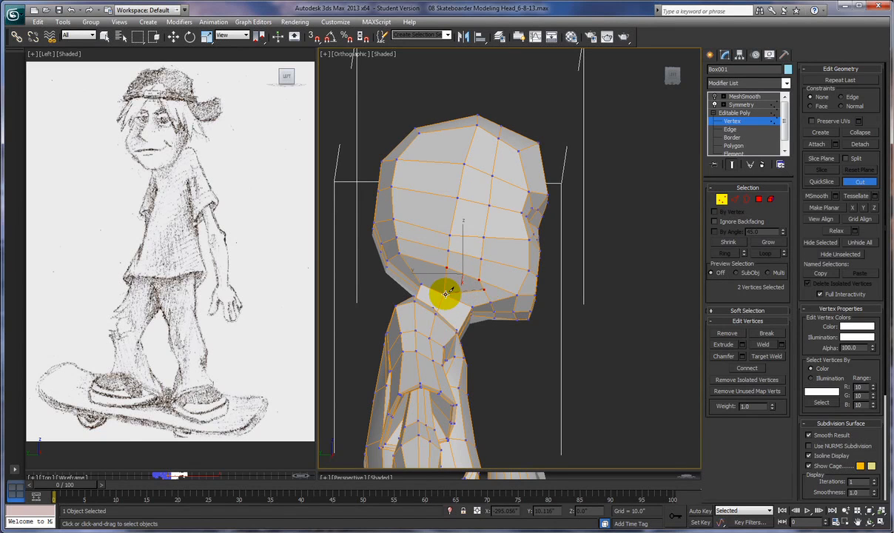
pyautogui.click(444, 293)
pyautogui.rightClick(552, 359)
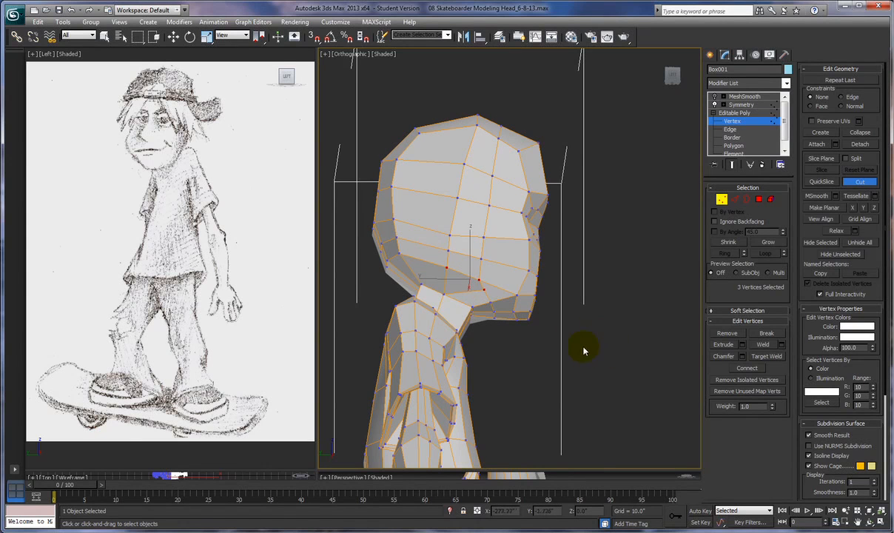
pyautogui.rightClick(598, 284)
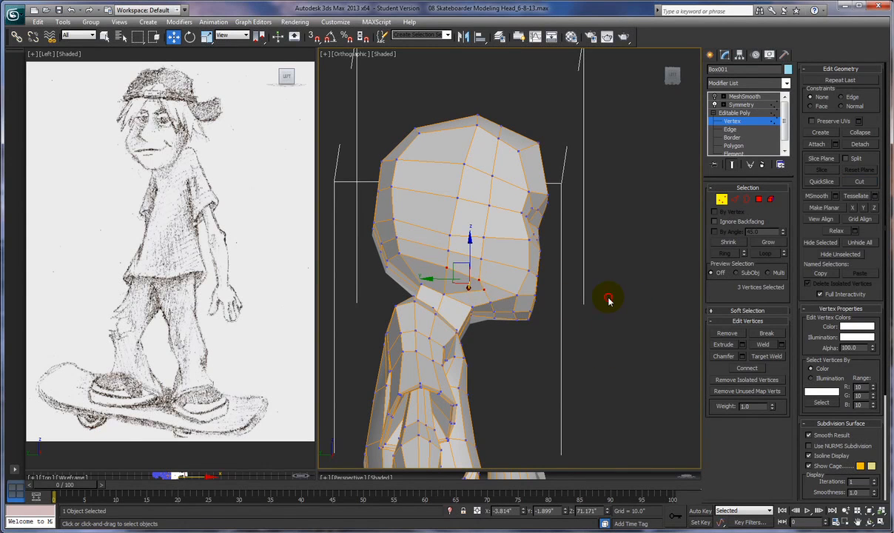
# Move the newly cut vertex under the jaw slightly back toward the neck, and deselect it.
pyautogui.click(479, 289)
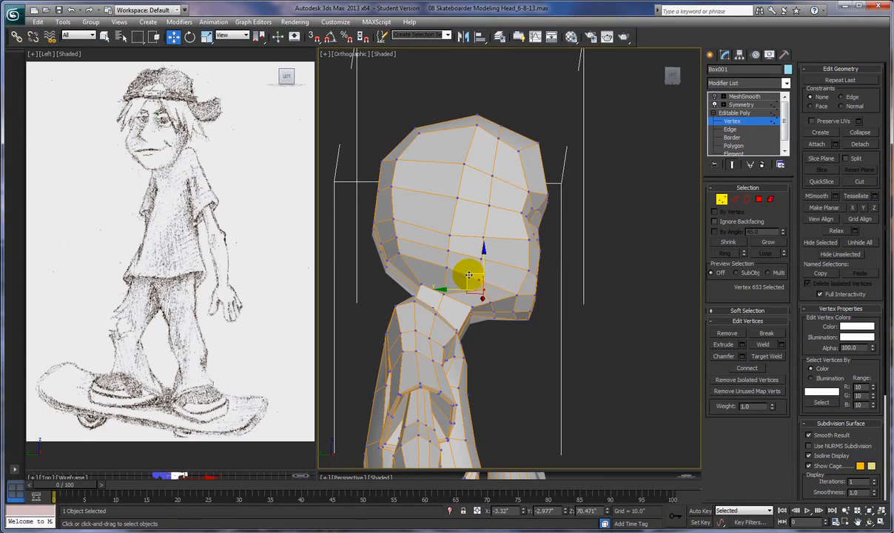
pyautogui.moveTo(467, 276); pyautogui.dragTo(463, 277)
pyautogui.click(629, 334)
# Move the new vertex on the jaw line slightly outward and down to smooth the jaw's curve.
pyautogui.keyDown('alt'); pyautogui.moveTo(685, 356); pyautogui.dragTo(630, 357, button='middle'); pyautogui.keyUp('alt')
pyautogui.keyDown('alt'); pyautogui.moveTo(462, 299); pyautogui.dragTo(439, 237, button='middle'); pyautogui.keyUp('alt')
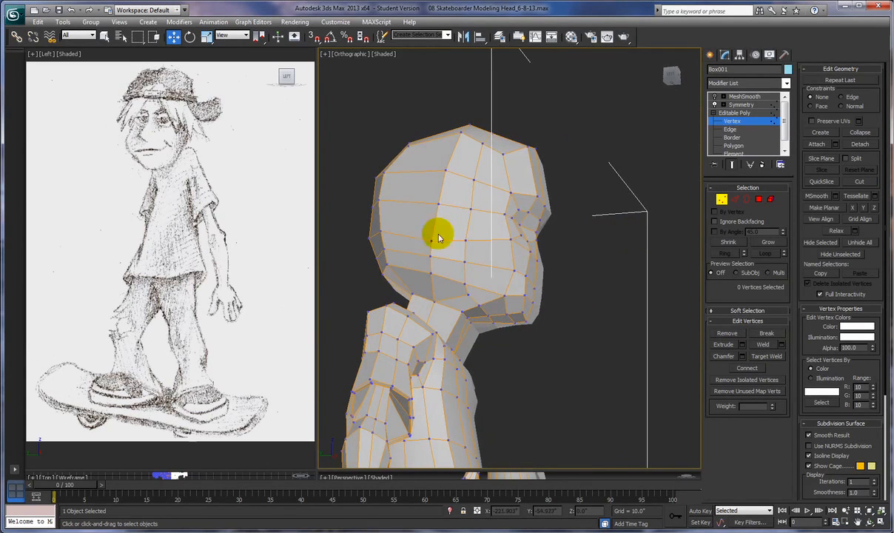
pyautogui.keyDown('alt'); pyautogui.moveTo(593, 329); pyautogui.dragTo(551, 345, button='middle'); pyautogui.keyUp('alt')
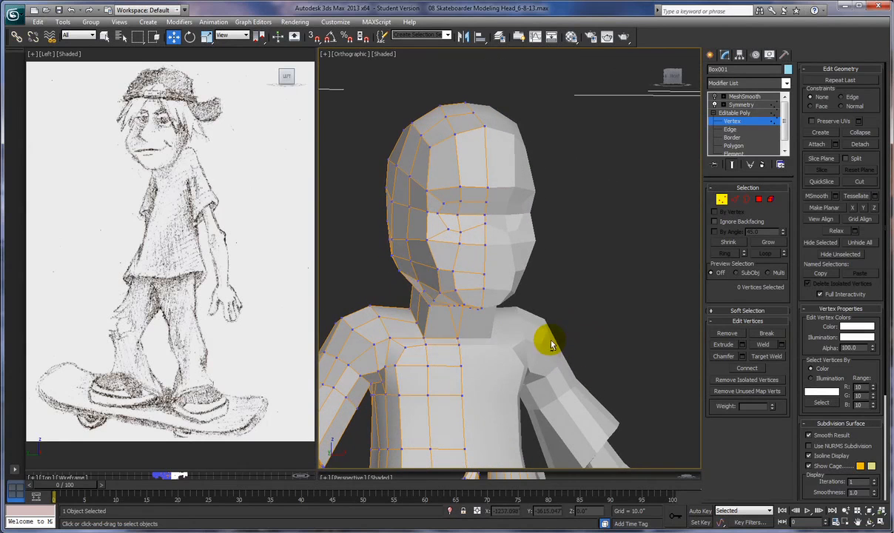
pyautogui.click(420, 269)
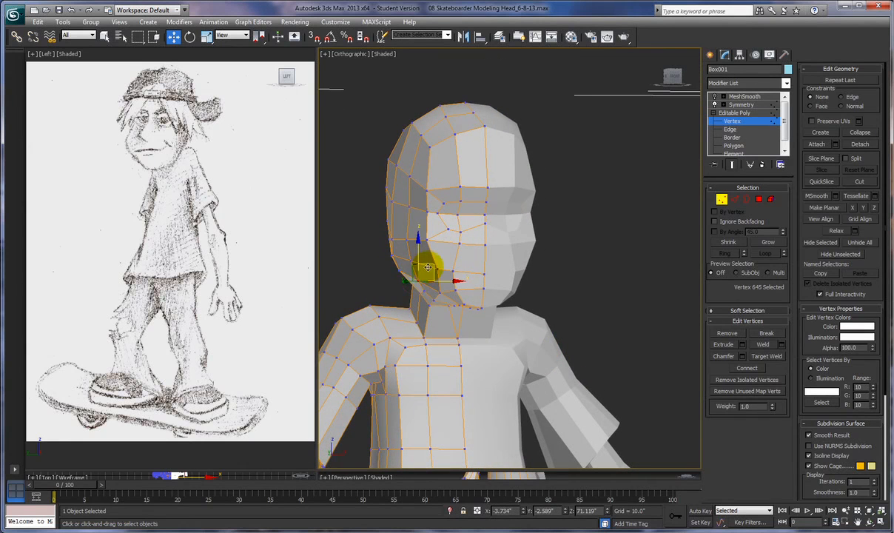
# Move the crown vertices of the head's side edge line slightly back toward the rear of the head.
pyautogui.keyDown('alt'); pyautogui.moveTo(545, 261); pyautogui.dragTo(594, 275, button='middle'); pyautogui.keyUp('alt')
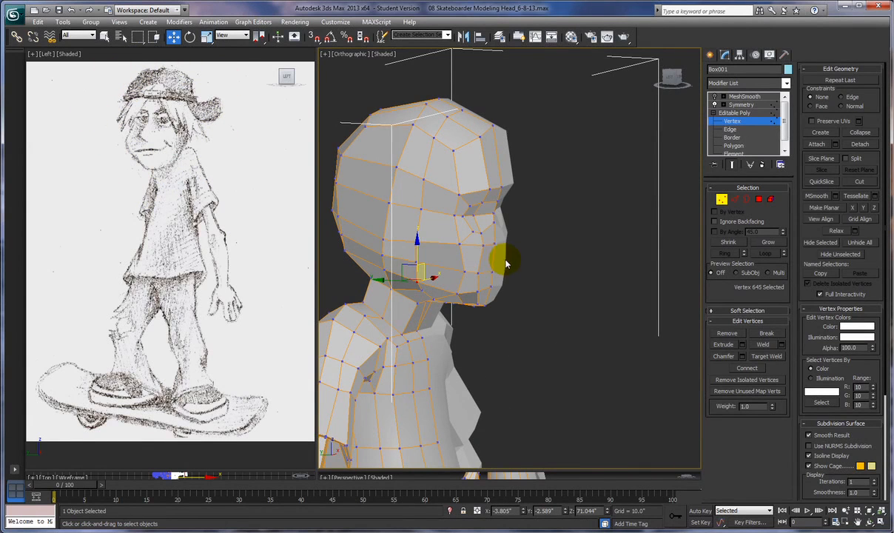
pyautogui.keyDown('alt'); pyautogui.moveTo(535, 246); pyautogui.dragTo(612, 246, button='middle'); pyautogui.keyUp('alt')
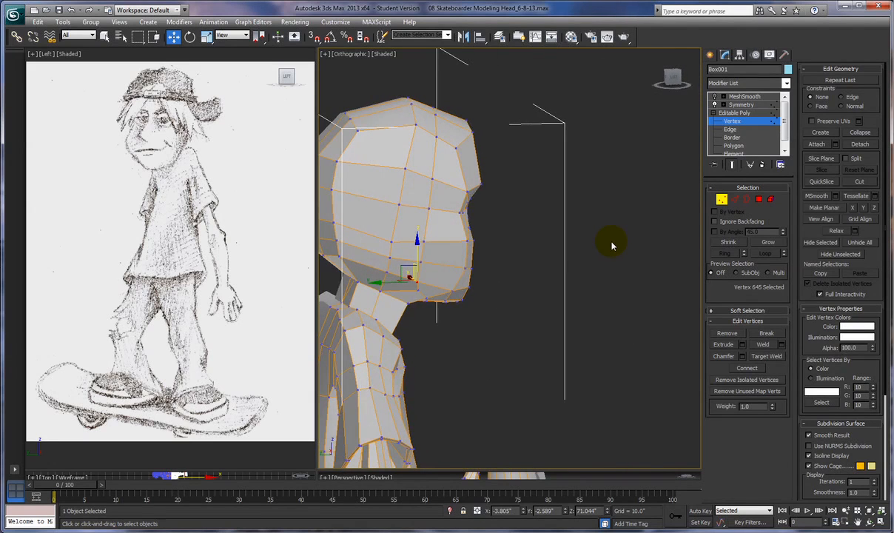
pyautogui.moveTo(556, 250)
pyautogui.keyDown('alt'); pyautogui.mouseDown(button='middle')
pyautogui.moveTo(548, 234)
pyautogui.moveTo(553, 238)
pyautogui.mouseUp(button='middle'); pyautogui.keyUp('alt')
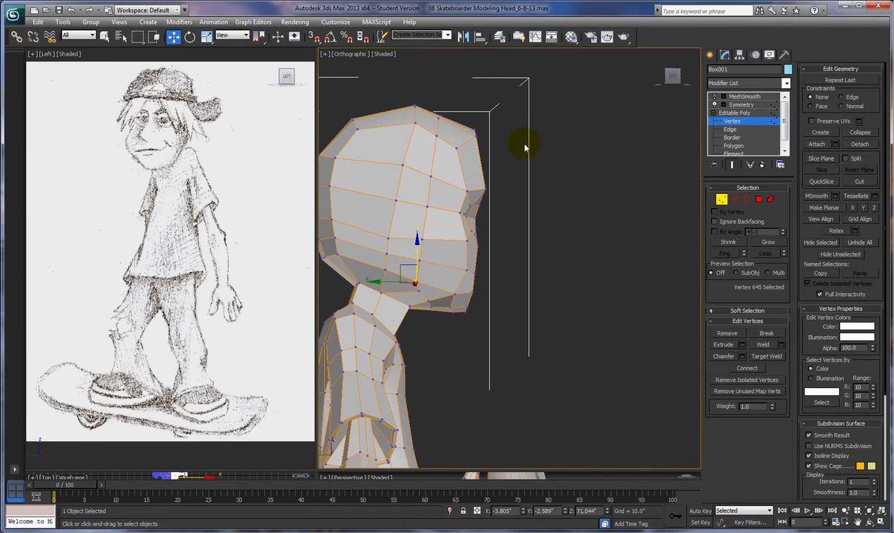
pyautogui.moveTo(406, 97); pyautogui.dragTo(414, 108)
pyautogui.click(419, 113)
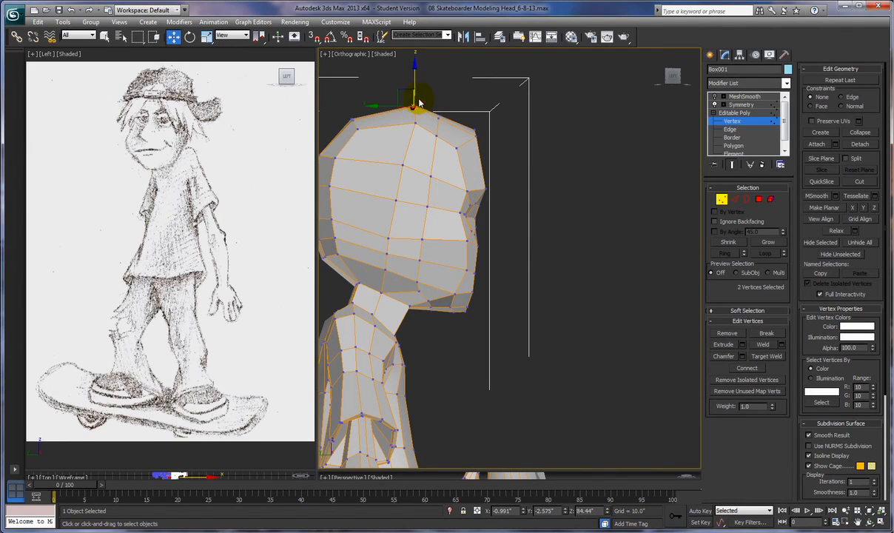
pyautogui.moveTo(391, 93); pyautogui.dragTo(386, 94)
pyautogui.click(414, 123)
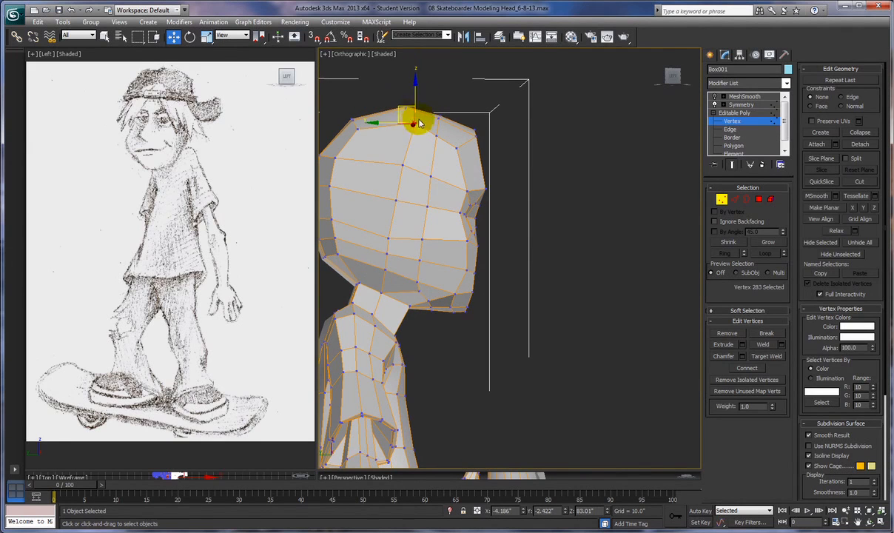
pyautogui.moveTo(399, 108); pyautogui.dragTo(393, 111)
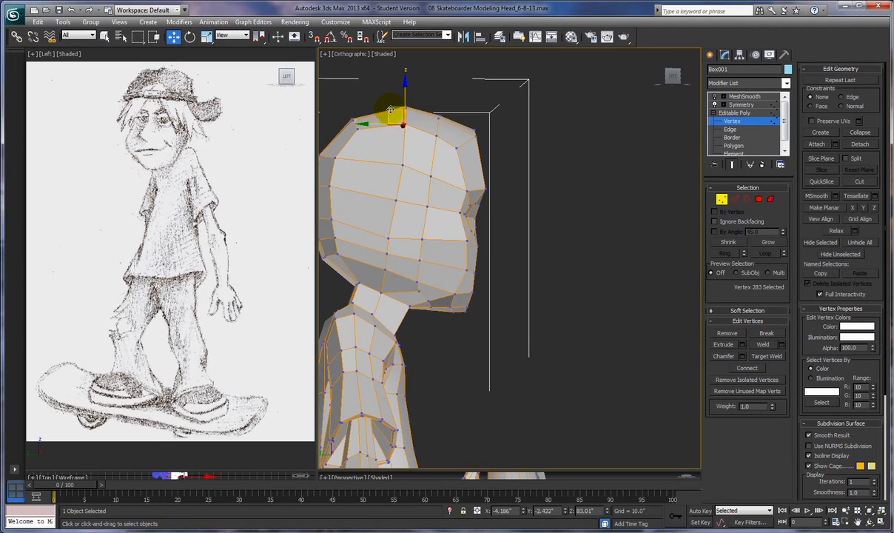
# Move the two upper vertices of the side edge line back, below the crown and at mid-head height.
pyautogui.click(400, 163)
pyautogui.moveTo(411, 166); pyautogui.dragTo(383, 158)
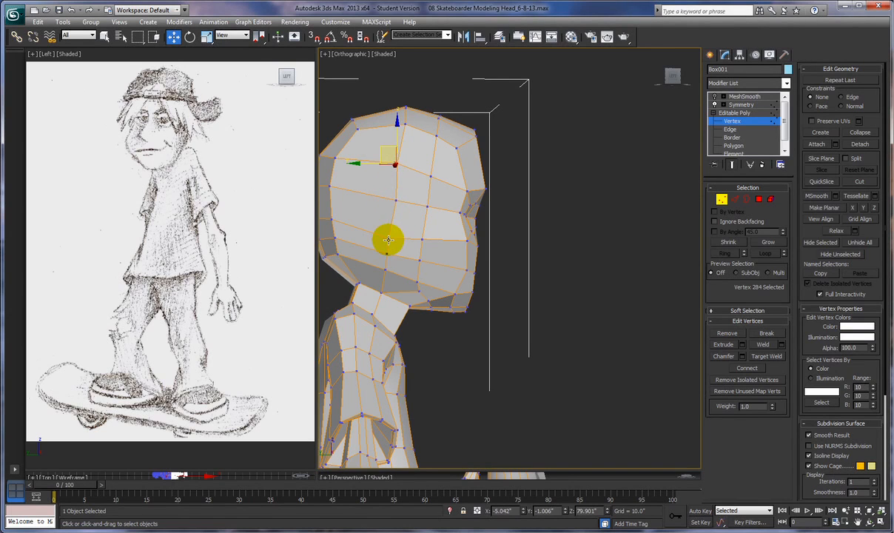
pyautogui.click(396, 200)
pyautogui.moveTo(381, 185); pyautogui.dragTo(375, 184)
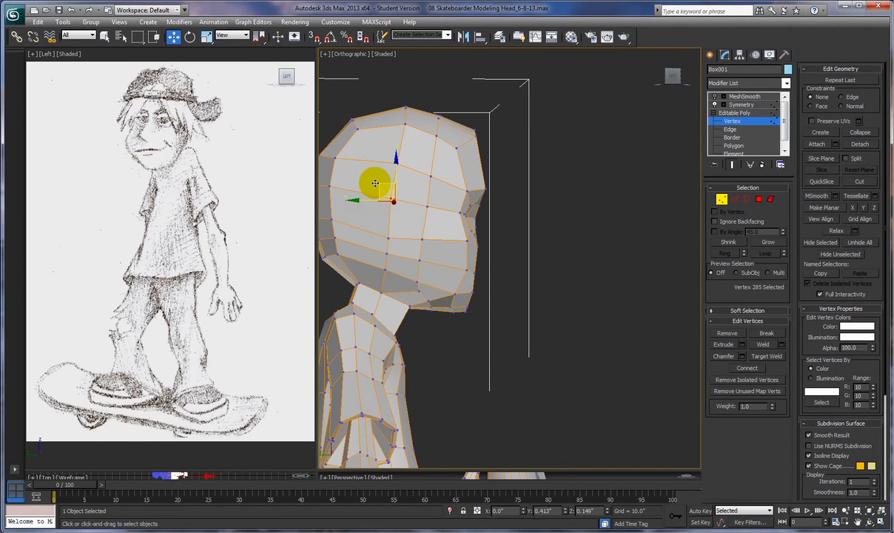
# Move the side line's lowest vertex, beside the top of the neck, forward toward the chin.
pyautogui.click(382, 295)
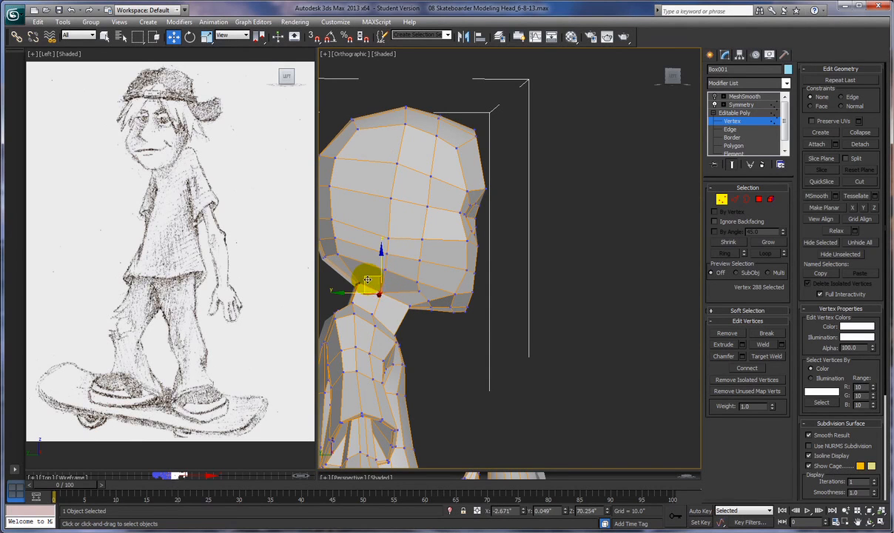
pyautogui.moveTo(367, 279); pyautogui.dragTo(374, 281)
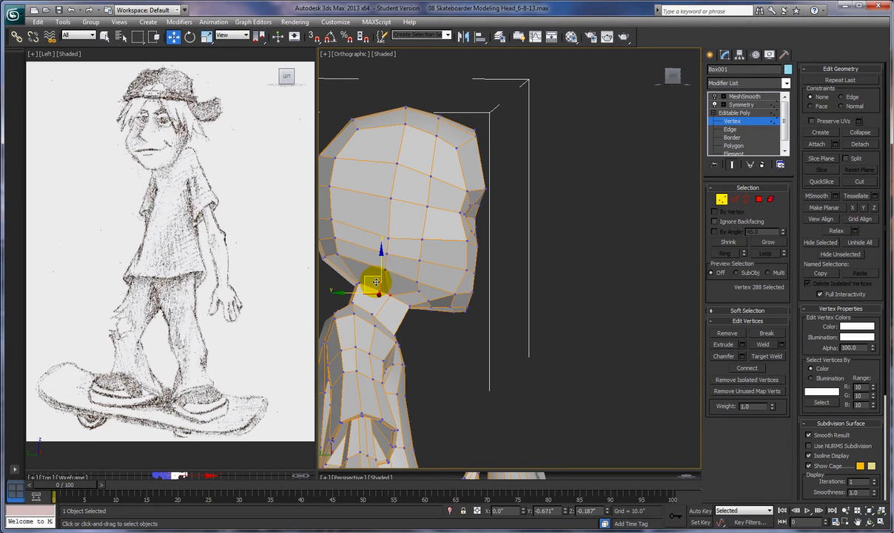
pyautogui.moveTo(376, 283); pyautogui.dragTo(387, 286)
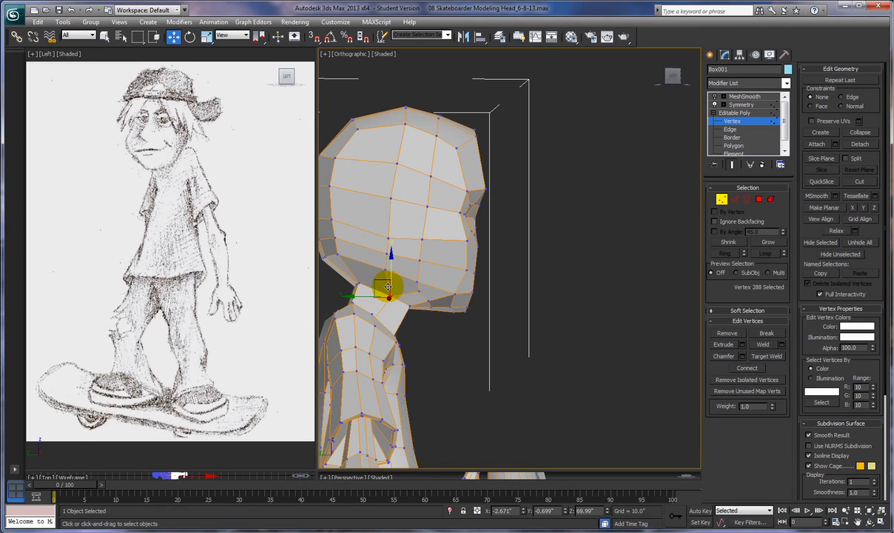
# Shift the side line's two vertices above the jaw back, and move the vertex beside the neck slightly further forward.
pyautogui.click(387, 231)
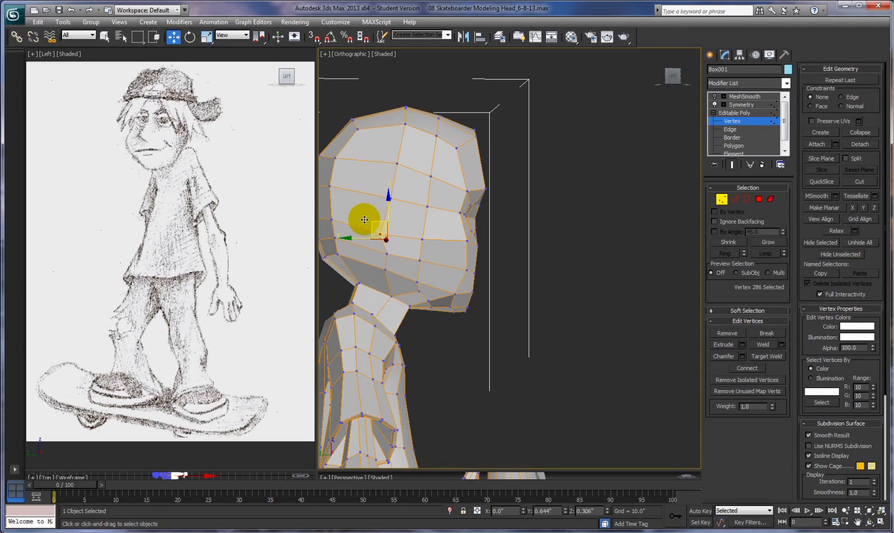
pyautogui.click(385, 253)
pyautogui.moveTo(385, 253); pyautogui.dragTo(361, 236)
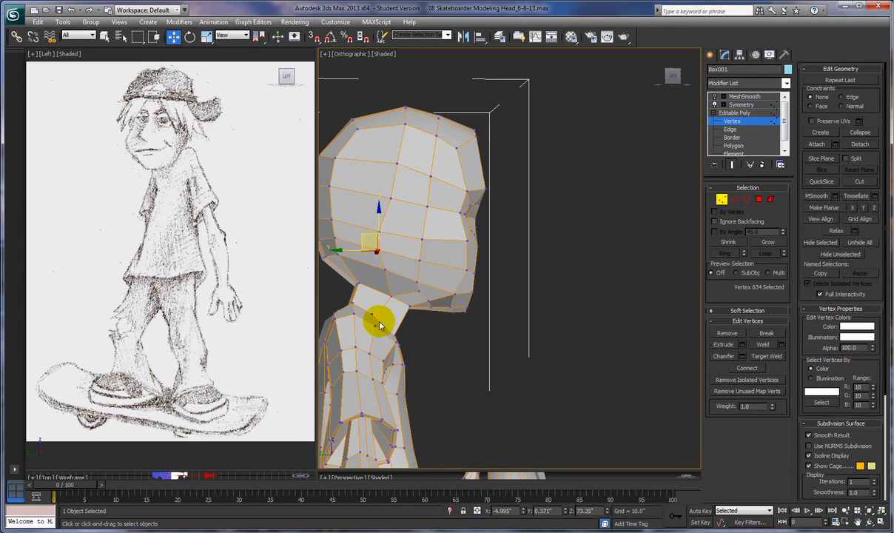
pyautogui.click(387, 296)
pyautogui.moveTo(378, 283); pyautogui.dragTo(392, 268)
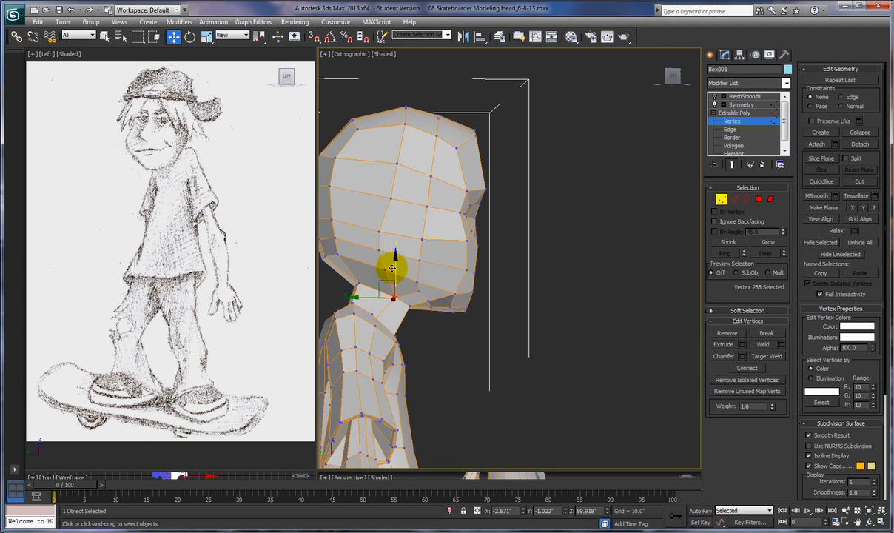
# Pull the upper side and crown vertices of the side edge line further back to round out the head.
pyautogui.click(387, 198)
pyautogui.moveTo(388, 182); pyautogui.dragTo(374, 145)
pyautogui.click(395, 162)
pyautogui.click(403, 123)
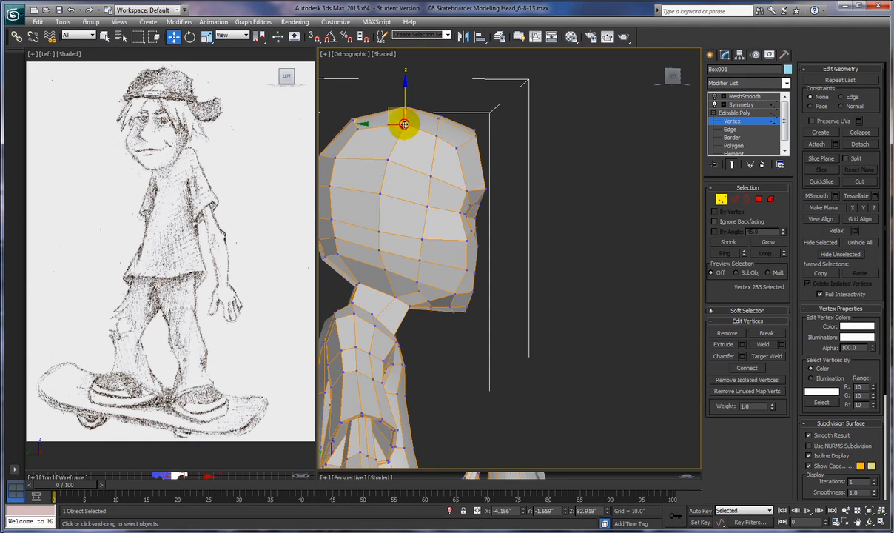
pyautogui.moveTo(390, 110)
pyautogui.mouseDown()
pyautogui.moveTo(382, 112)
pyautogui.moveTo(411, 113)
pyautogui.moveTo(395, 94)
pyautogui.mouseUp()
# Examine the character's head, torso and arms from the back, front and three-quarter views.
pyautogui.keyDown('alt'); pyautogui.moveTo(662, 303); pyautogui.dragTo(511, 339, button='middle'); pyautogui.keyUp('alt')
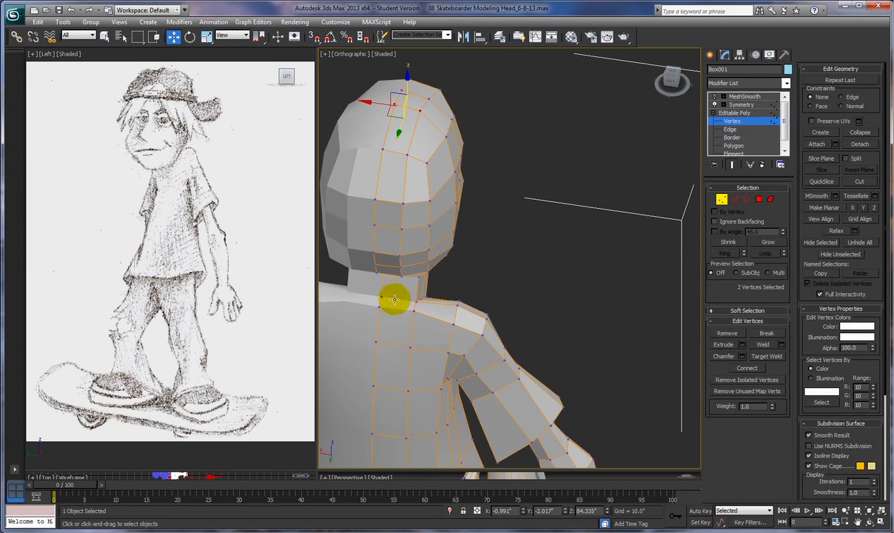
pyautogui.moveTo(529, 297); pyautogui.dragTo(559, 1, button='middle')
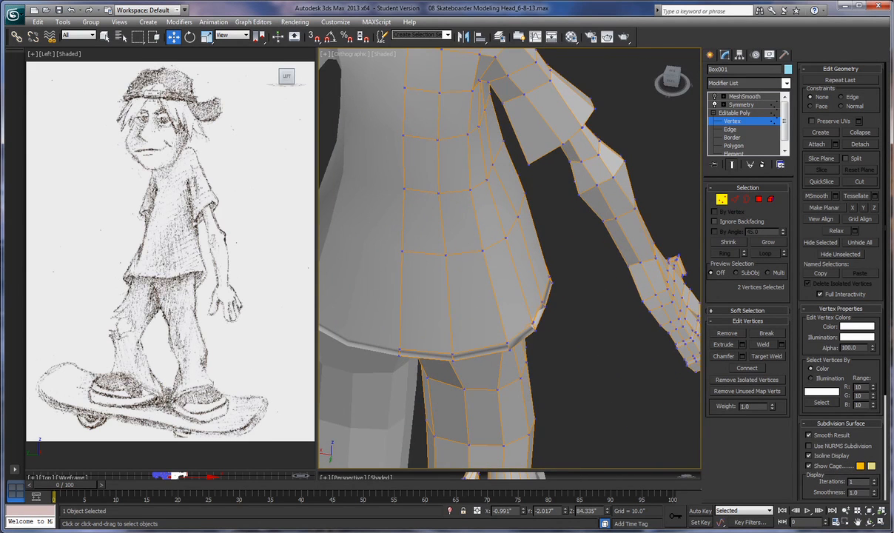
pyautogui.keyDown('alt'); pyautogui.moveTo(577, 435); pyautogui.dragTo(601, 457, button='middle'); pyautogui.keyUp('alt')
pyautogui.keyDown('alt'); pyautogui.moveTo(593, 392); pyautogui.dragTo(632, 223, button='middle'); pyautogui.keyUp('alt')
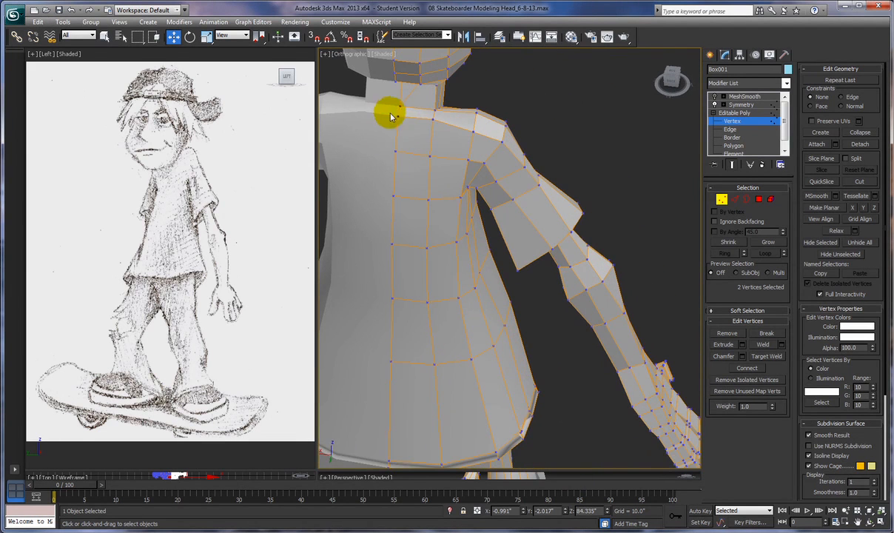
pyautogui.moveTo(648, 203)
pyautogui.keyDown('alt'); pyautogui.mouseDown(button='middle')
pyautogui.moveTo(497, 160)
pyautogui.moveTo(658, 204)
pyautogui.mouseUp(button='middle'); pyautogui.keyUp('alt')
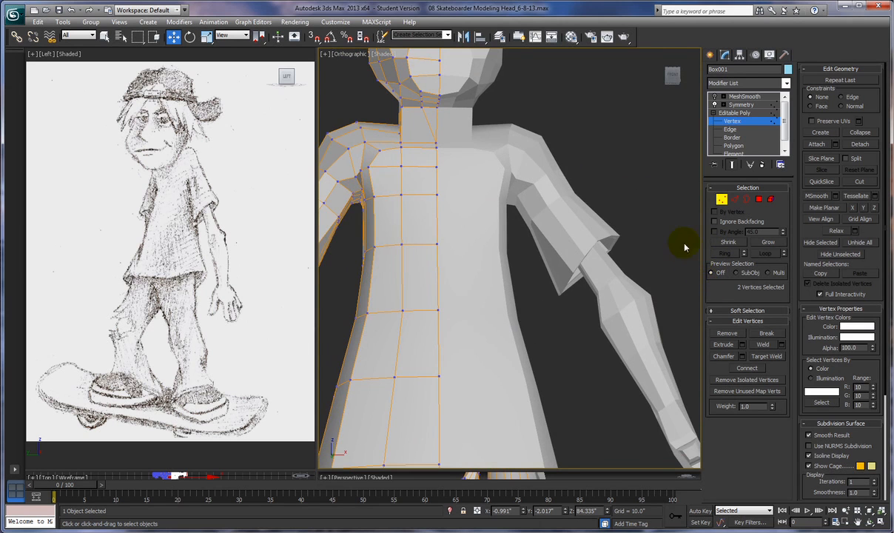
pyautogui.scroll(-4, 634, 223)
pyautogui.keyDown('alt'); pyautogui.moveTo(634, 241); pyautogui.dragTo(576, 218, button='middle'); pyautogui.keyUp('alt')
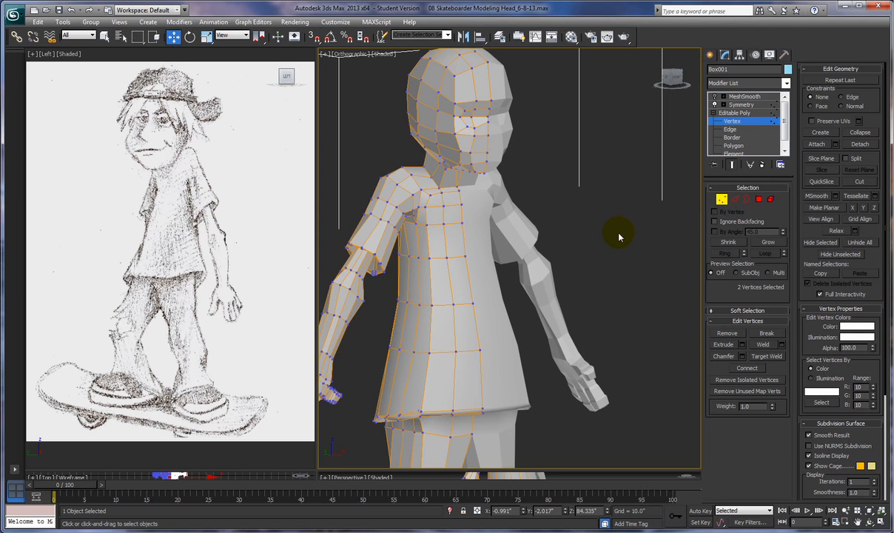
pyautogui.keyDown('alt'); pyautogui.moveTo(613, 235); pyautogui.dragTo(581, 224, button='middle'); pyautogui.keyUp('alt')
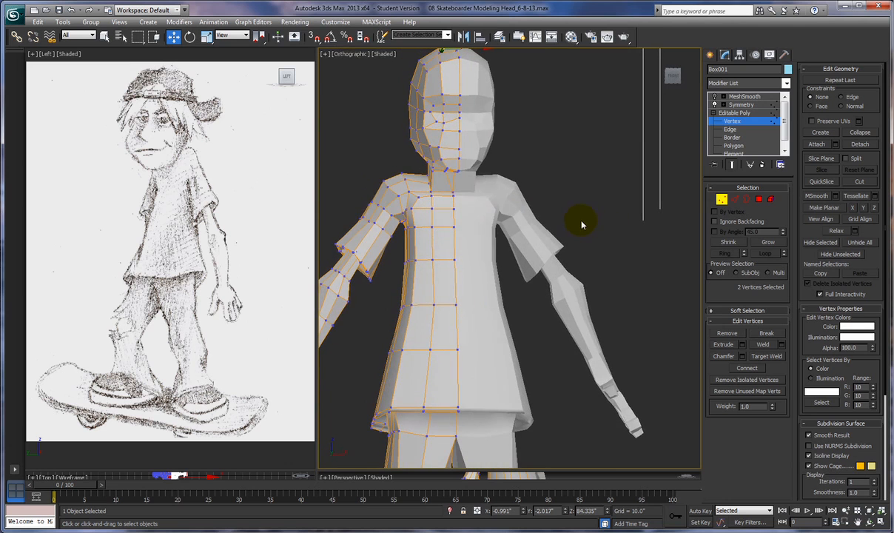
# Lower the centre chin vertex slightly and move the vertex next to it back toward the jaw.
pyautogui.click(459, 162)
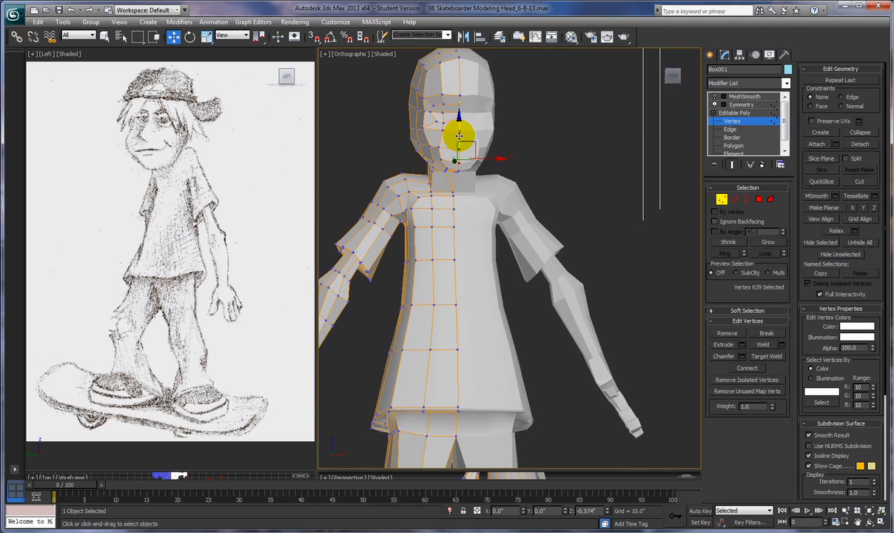
pyautogui.keyDown('alt'); pyautogui.moveTo(511, 181); pyautogui.dragTo(623, 214, button='middle'); pyautogui.keyUp('alt')
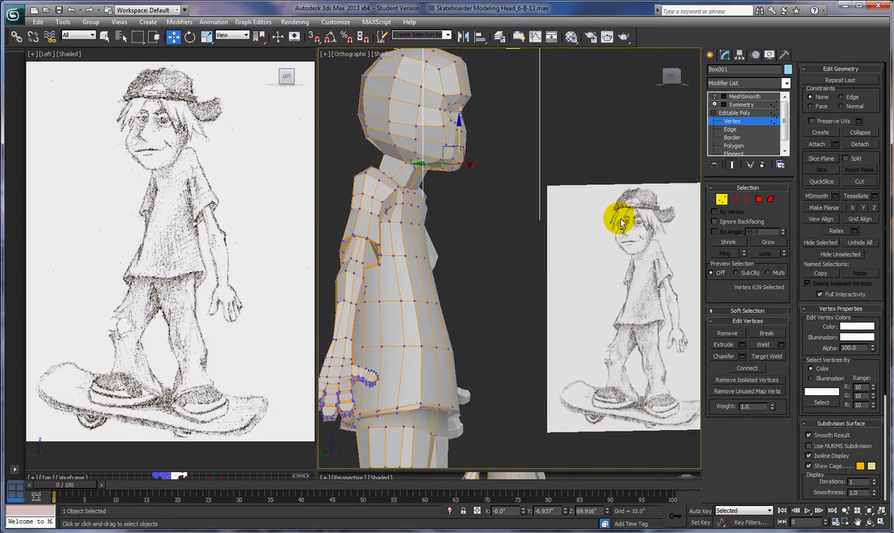
pyautogui.click(453, 157)
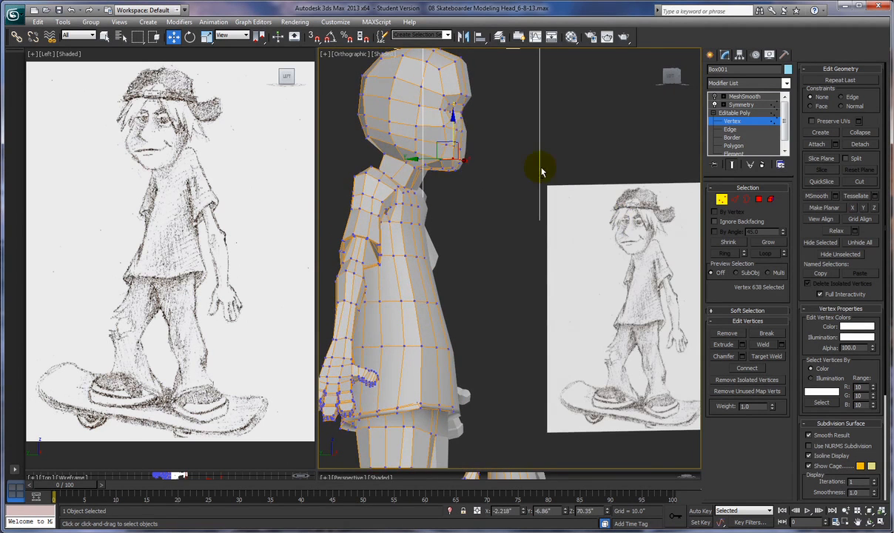
pyautogui.keyDown('alt'); pyautogui.moveTo(541, 171); pyautogui.dragTo(495, 167, button='middle'); pyautogui.keyUp('alt')
pyautogui.moveTo(430, 158); pyautogui.dragTo(425, 157)
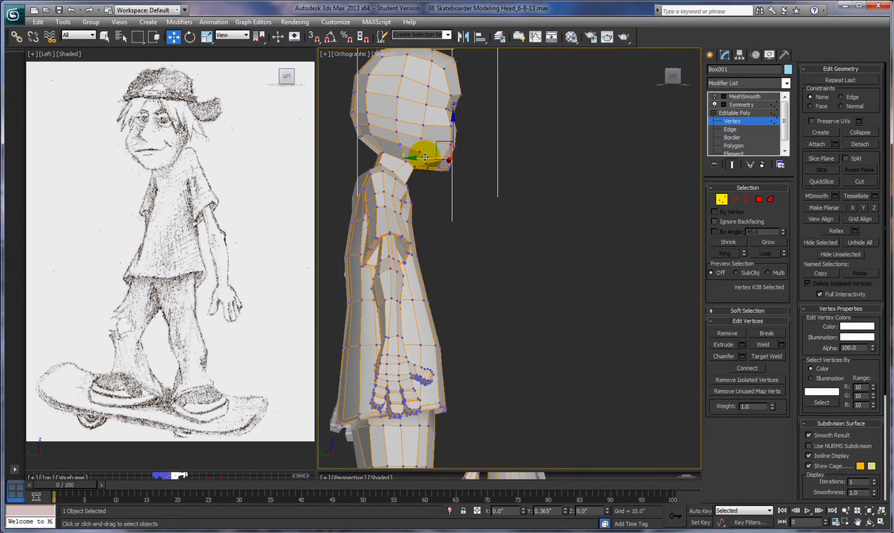
# Move the lower face vertex beside the mouth back, and shift the cheek vertex below the eye slightly outward.
pyautogui.moveTo(576, 201)
pyautogui.keyDown('alt'); pyautogui.mouseDown(button='middle')
pyautogui.moveTo(436, 204)
pyautogui.moveTo(563, 211)
pyautogui.mouseUp(button='middle'); pyautogui.keyUp('alt')
pyautogui.click(435, 143)
pyautogui.moveTo(423, 146)
pyautogui.mouseDown()
pyautogui.moveTo(448, 154)
pyautogui.moveTo(414, 147)
pyautogui.mouseUp()
pyautogui.keyDown('alt'); pyautogui.moveTo(473, 158); pyautogui.dragTo(428, 162, button='middle'); pyautogui.keyUp('alt')
pyautogui.click(455, 129)
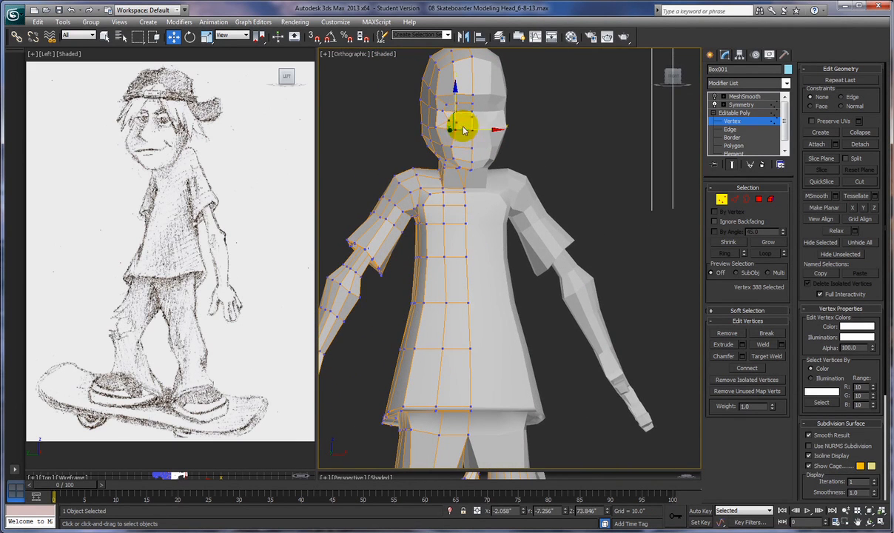
pyautogui.keyDown('alt'); pyautogui.moveTo(565, 170); pyautogui.dragTo(568, 219, button='middle'); pyautogui.keyUp('alt')
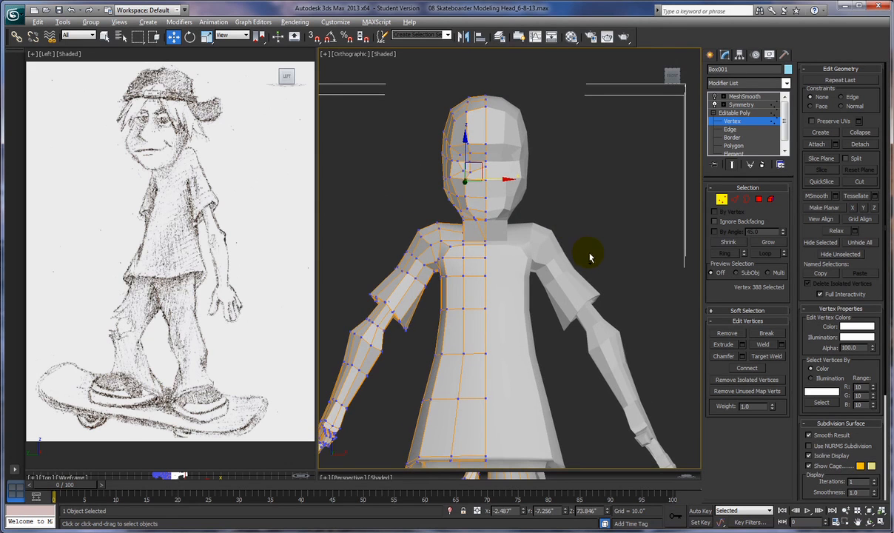
# Cut a closed diamond of edges around the vertex at the centre of the eye area.
pyautogui.scroll(5, 585, 241)
pyautogui.moveTo(635, 150); pyautogui.dragTo(700, 385, button='middle')
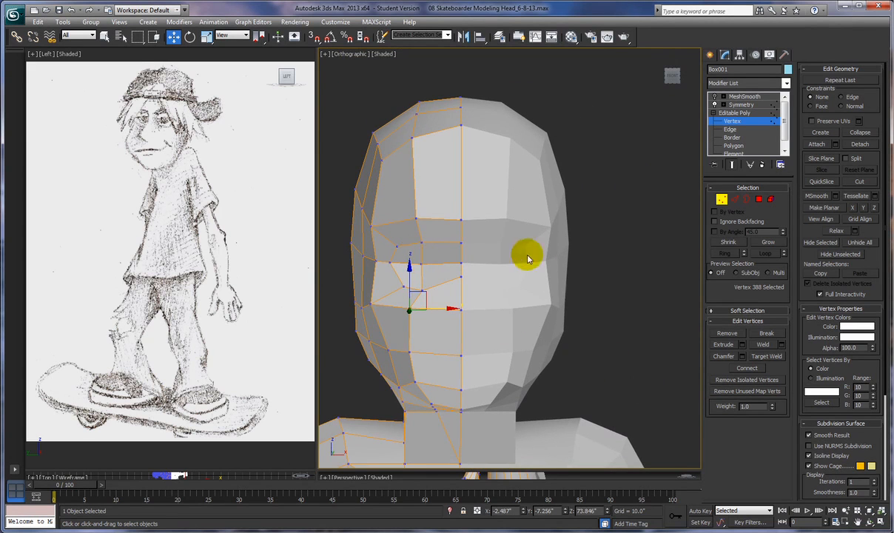
pyautogui.click(626, 264)
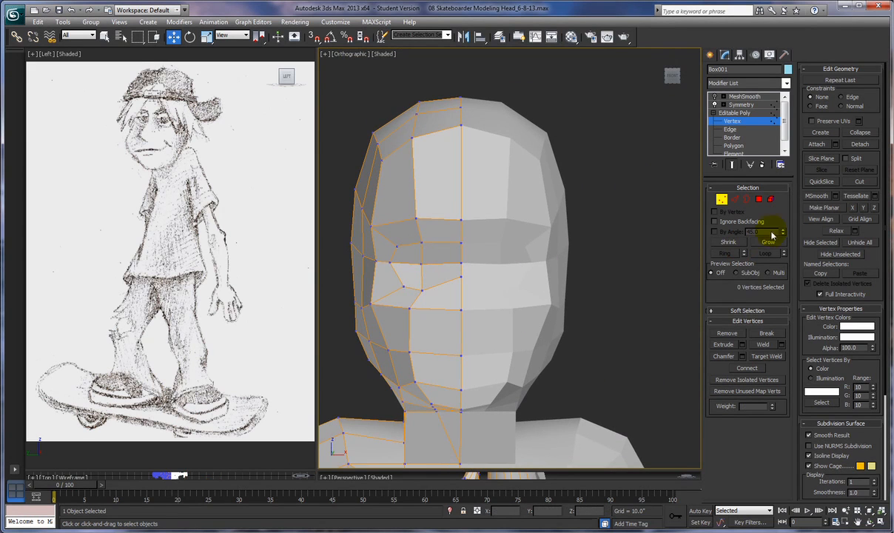
pyautogui.click(859, 182)
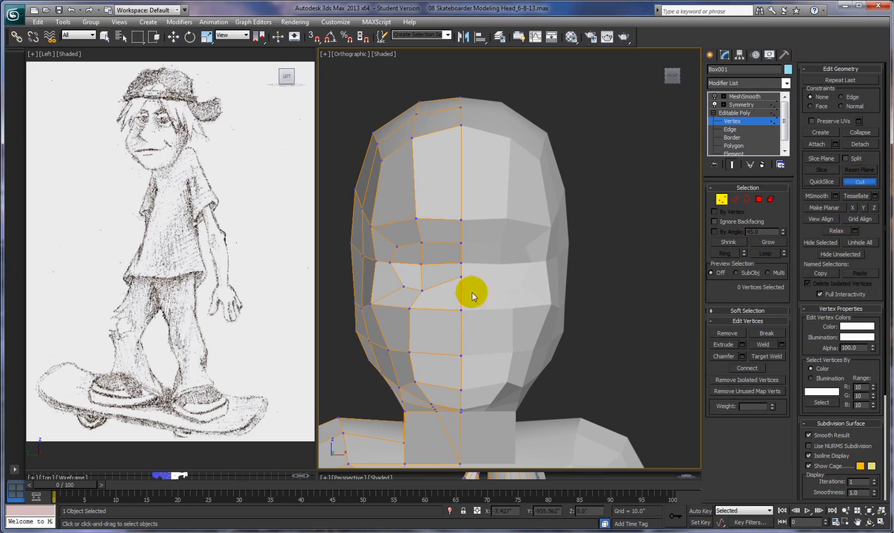
pyautogui.click(406, 262)
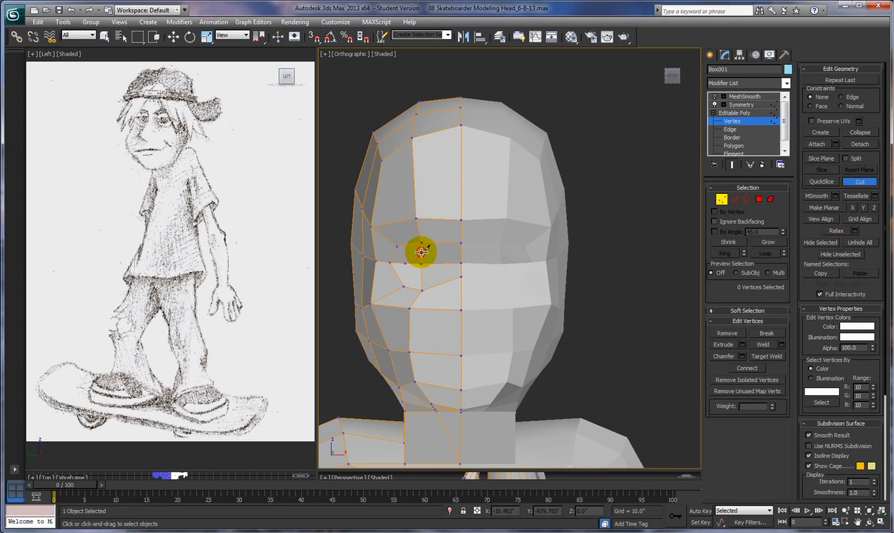
pyautogui.click(421, 252)
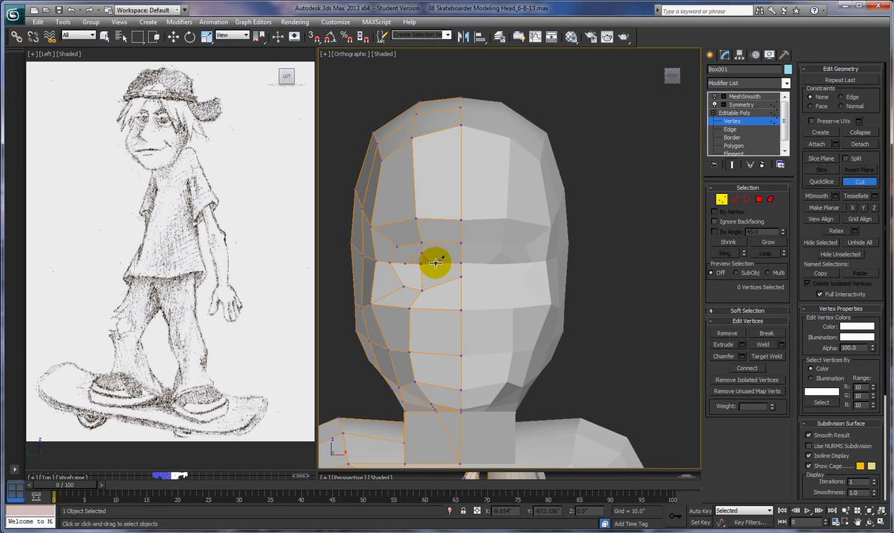
pyautogui.click(436, 262)
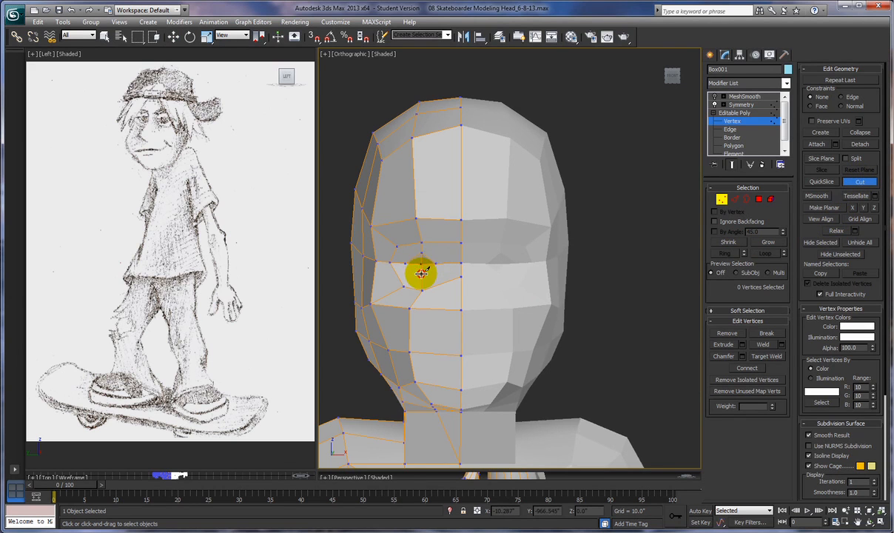
pyautogui.click(421, 273)
pyautogui.click(405, 264)
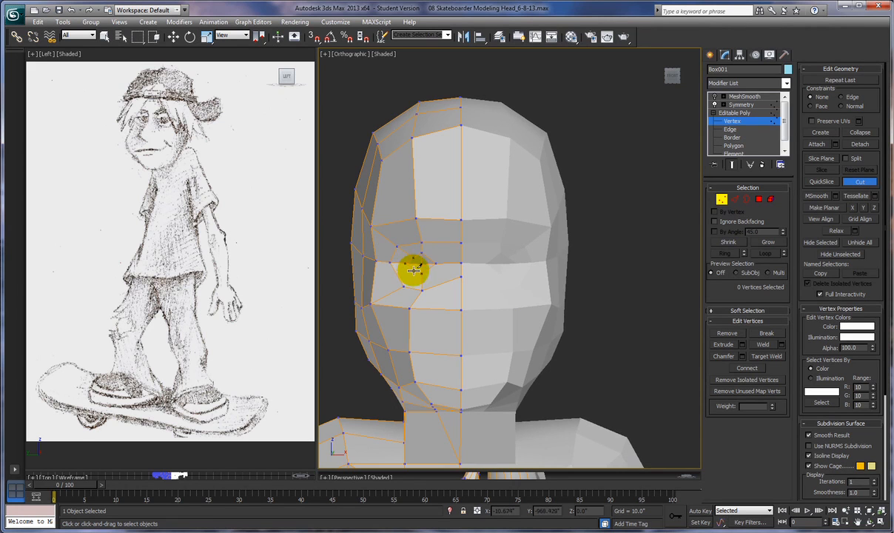
# Cut edges from the eye diamond's sides to the lower outer eye vertex and to the two centreline vertices beside the nose bridge.
pyautogui.click(413, 267)
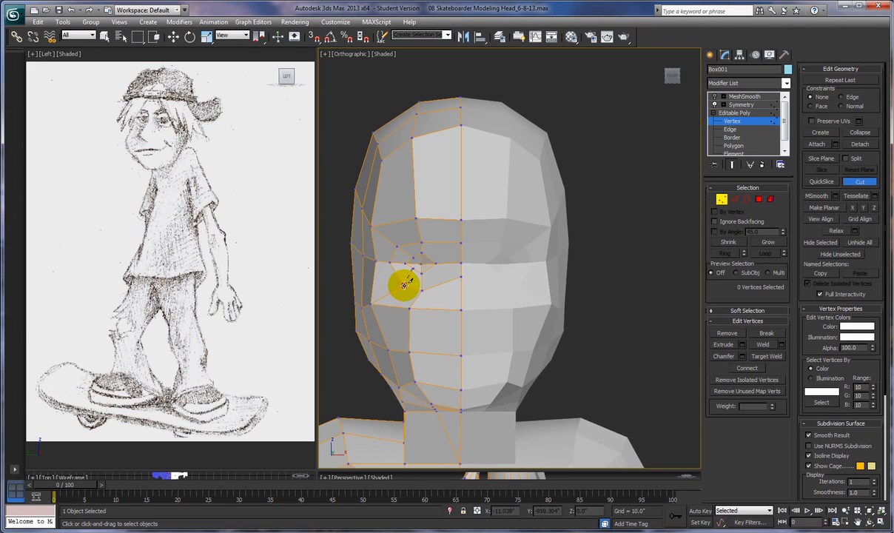
pyautogui.click(406, 285)
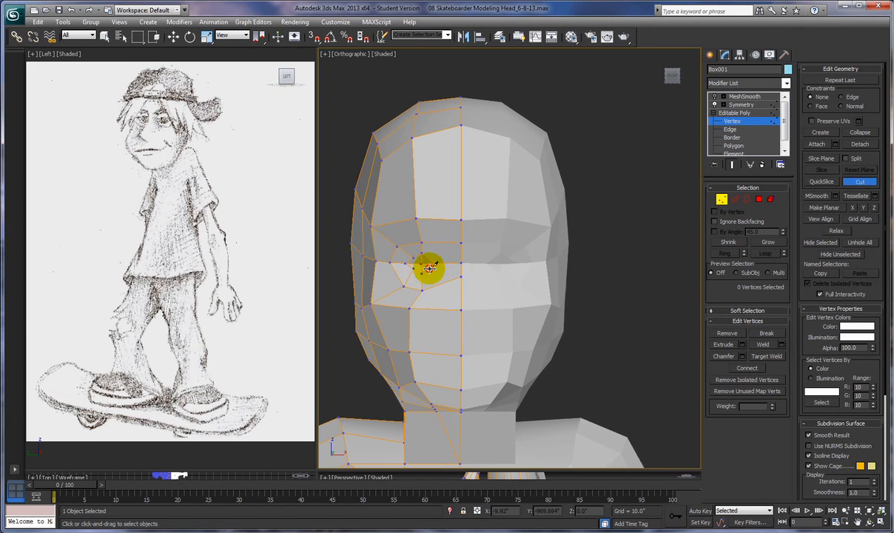
pyautogui.click(430, 268)
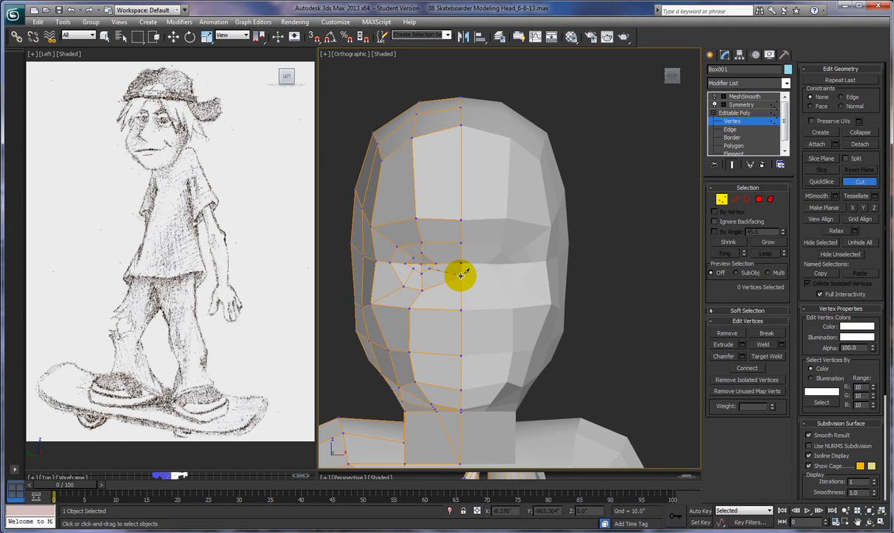
pyautogui.click(462, 274)
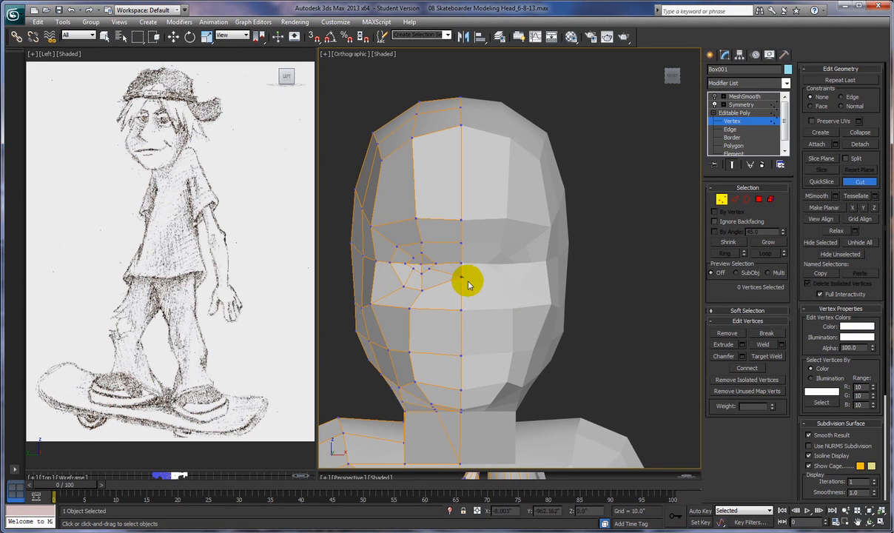
pyautogui.click(430, 258)
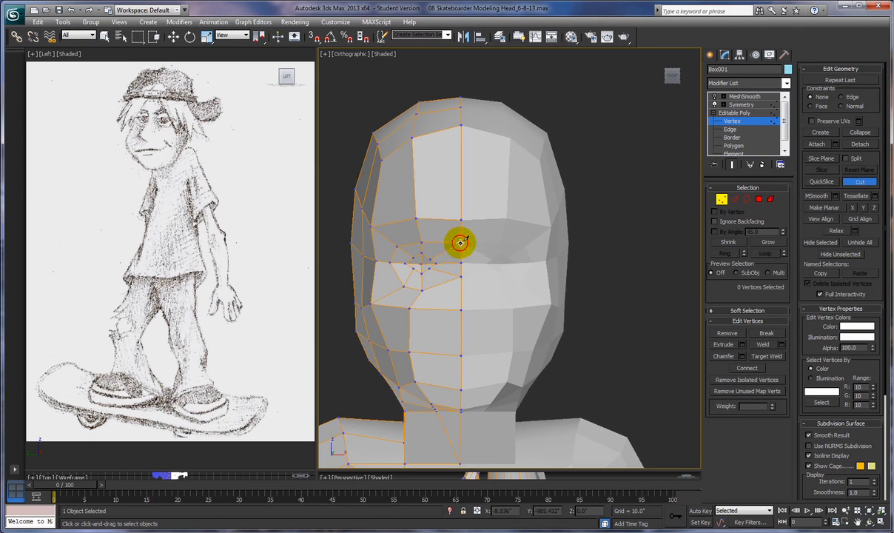
pyautogui.click(461, 243)
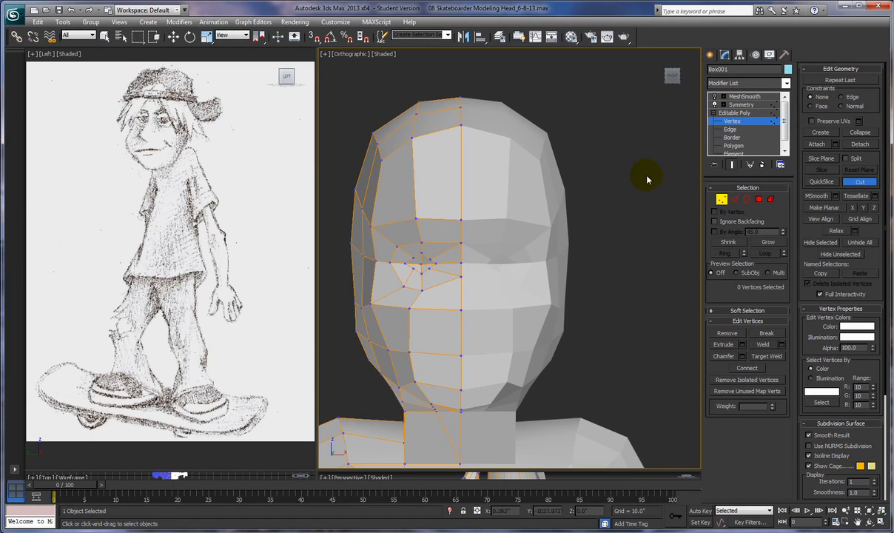
# Raise the vertex above the eye, and move the upper and lower outer vertices of the outer eye ring slightly outward.
pyautogui.press('w')
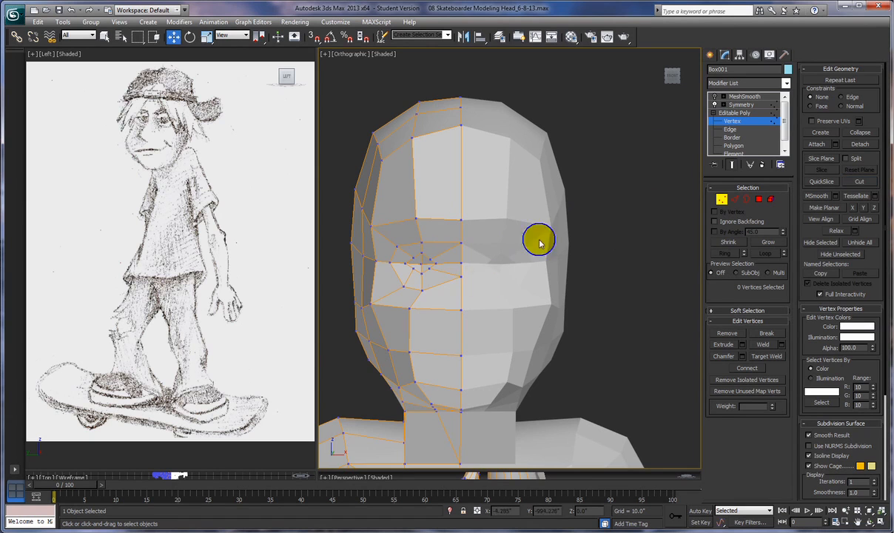
pyautogui.click(420, 243)
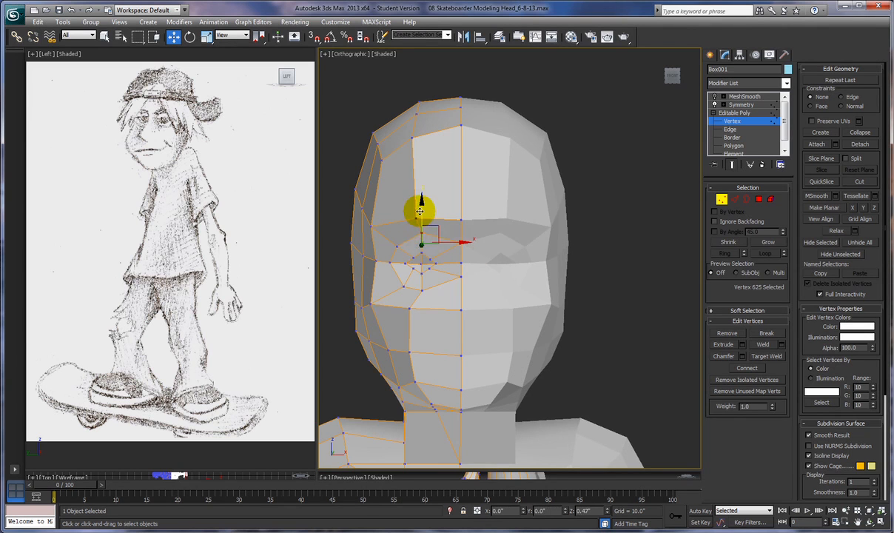
pyautogui.click(397, 247)
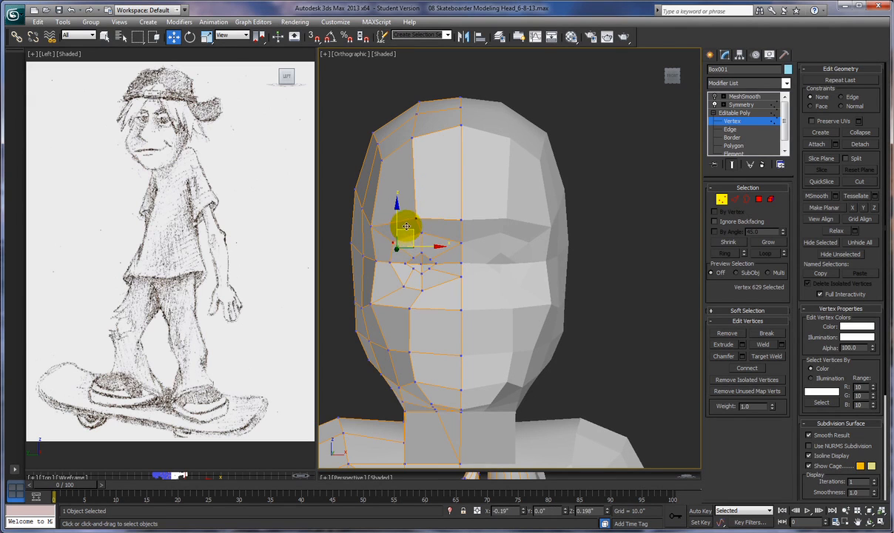
pyautogui.moveTo(406, 225); pyautogui.dragTo(407, 227)
pyautogui.click(403, 287)
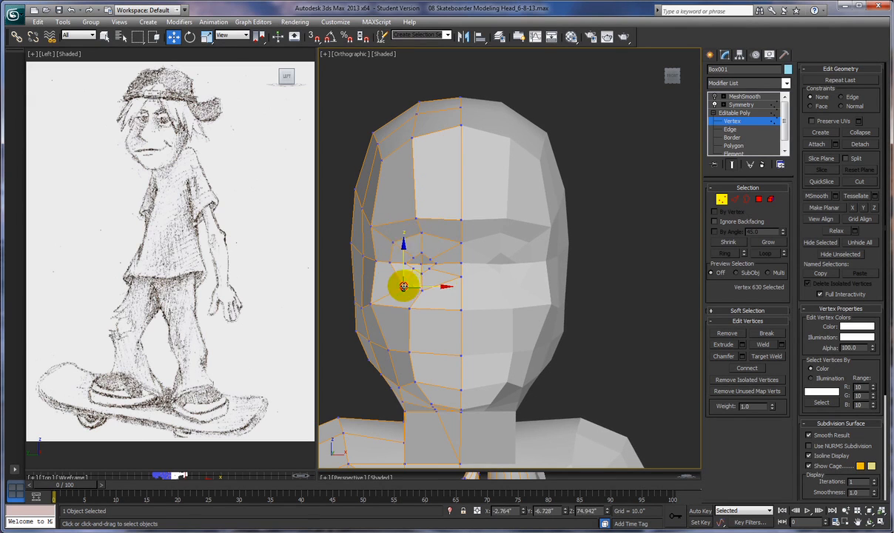
pyautogui.moveTo(414, 271); pyautogui.dragTo(410, 273)
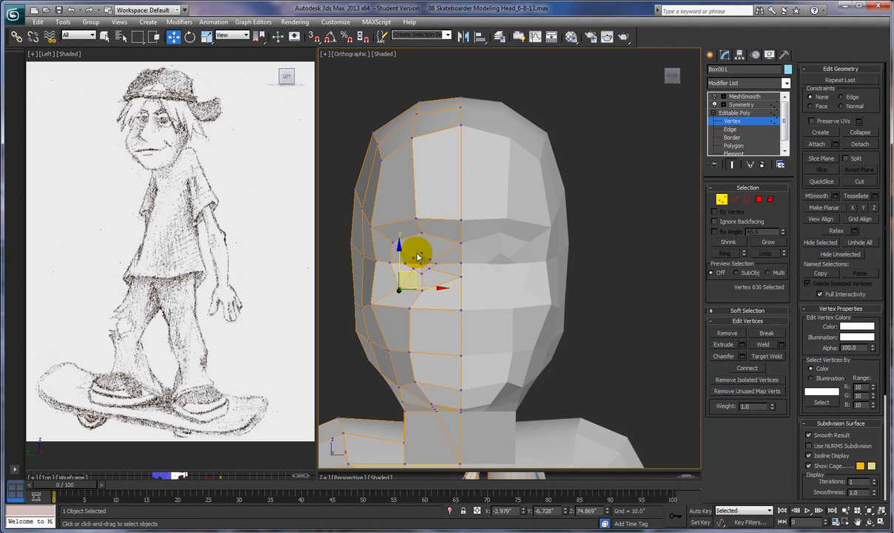
# Enlarge the inner eye ring by raising its top vertex and moving its upper and lower outer vertices away from the eye centre.
pyautogui.click(420, 251)
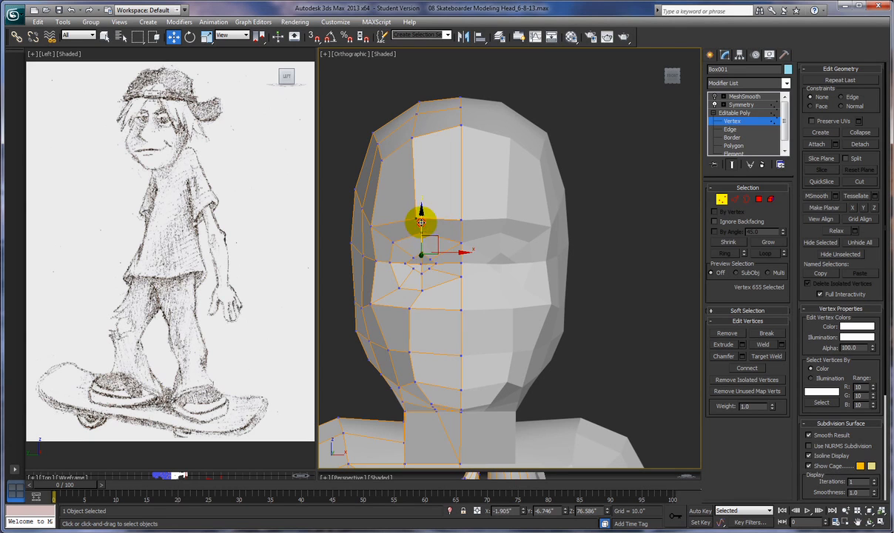
pyautogui.click(413, 256)
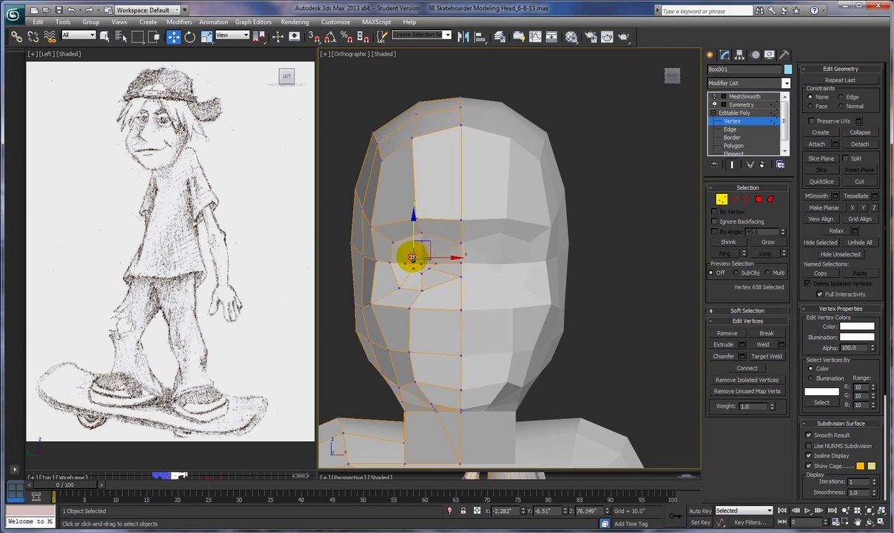
pyautogui.moveTo(425, 242); pyautogui.dragTo(427, 274)
pyautogui.click(405, 264)
pyautogui.click(420, 247)
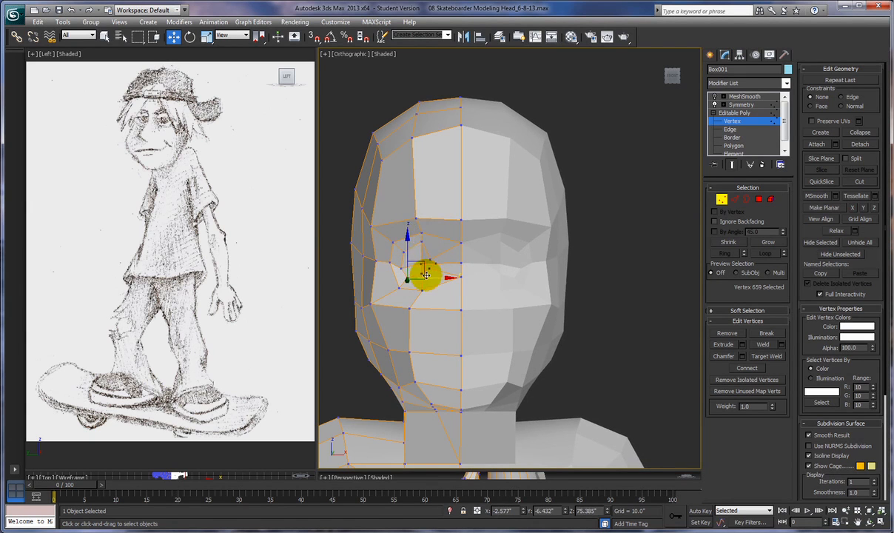
# Reposition the inner eye ring's bottom vertex and spread its nose-side vertices down, toward the nose and up to round the opening.
pyautogui.click(421, 276)
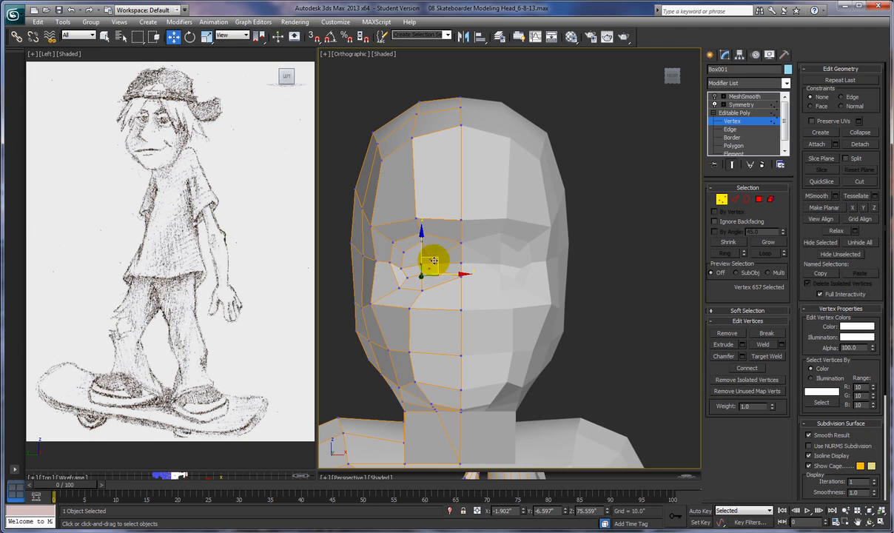
pyautogui.moveTo(436, 259); pyautogui.dragTo(451, 235)
pyautogui.click(429, 270)
pyautogui.click(435, 263)
pyautogui.click(434, 255)
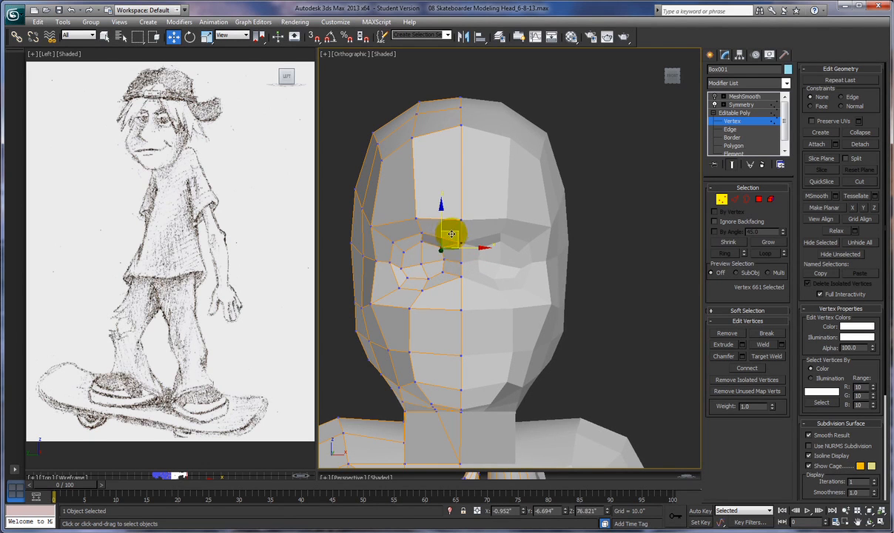
# Adjust the height of the inner eye ring's top vertex and move its nose-side corner vertex closer to the nose.
pyautogui.click(422, 243)
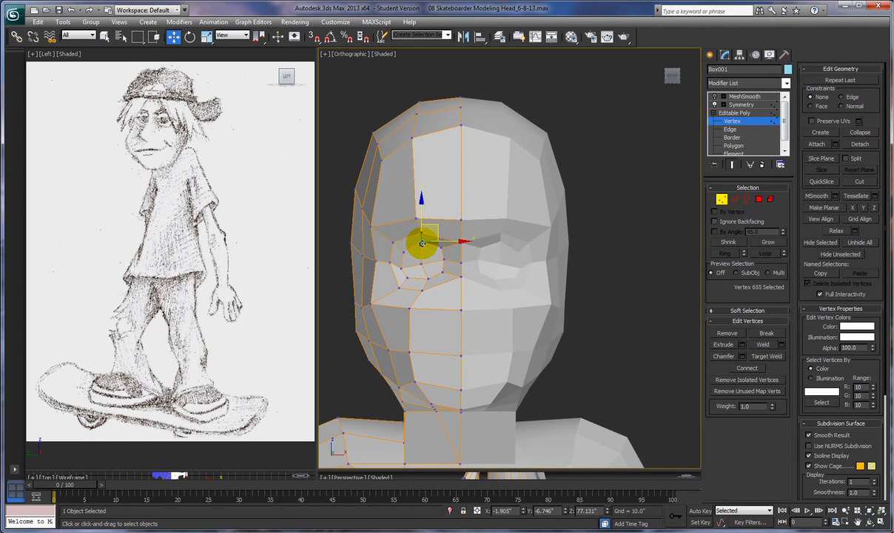
pyautogui.rightClick(595, 252)
pyautogui.click(583, 384)
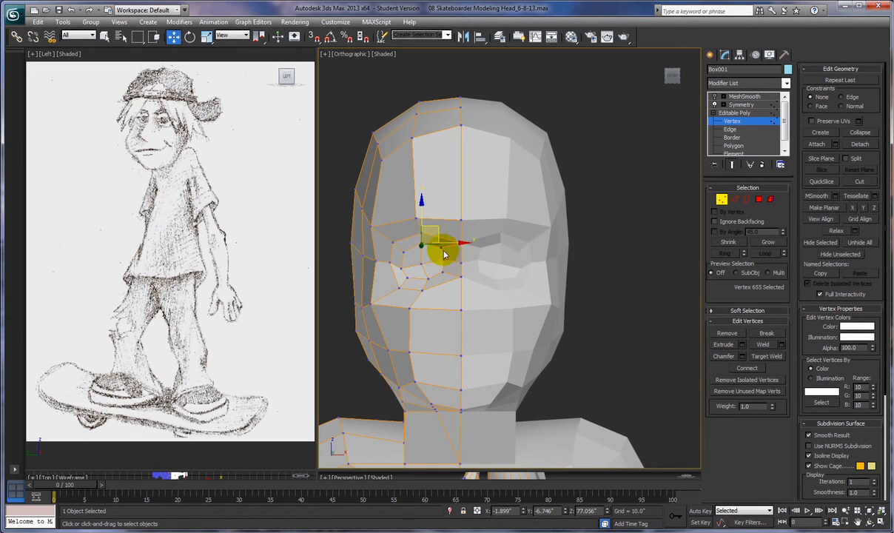
pyautogui.click(444, 260)
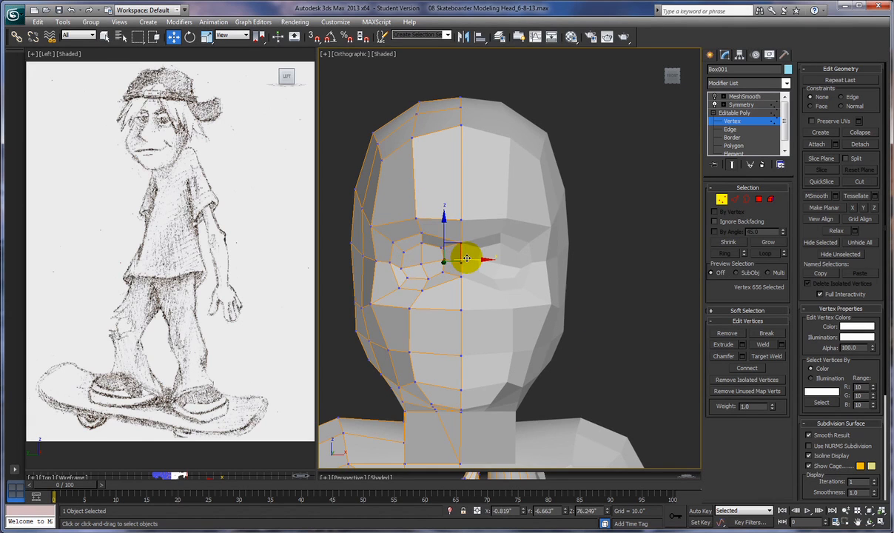
pyautogui.moveTo(468, 258); pyautogui.dragTo(480, 259)
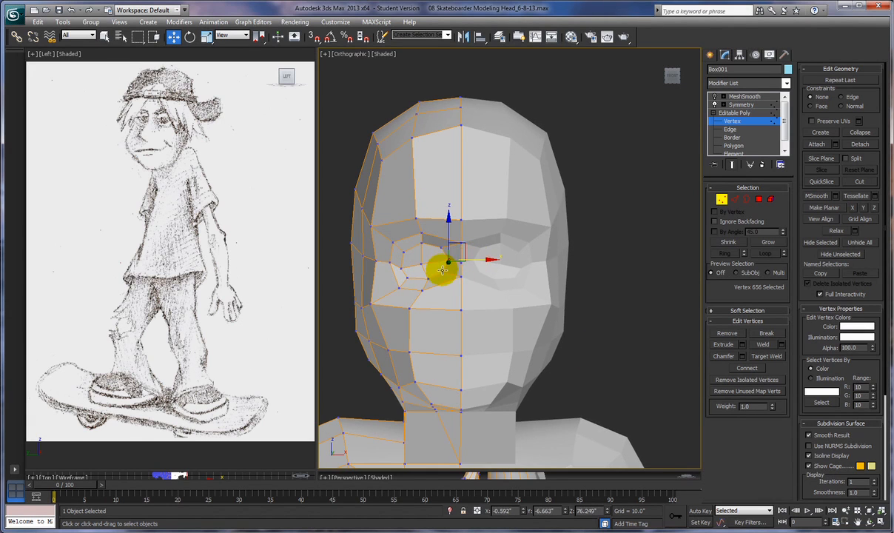
# Fine-tune the eye's centre vertex and the outer, upper and nose-side vertices of the inner ring into an even oval.
pyautogui.click(401, 267)
pyautogui.moveTo(400, 256); pyautogui.dragTo(436, 246)
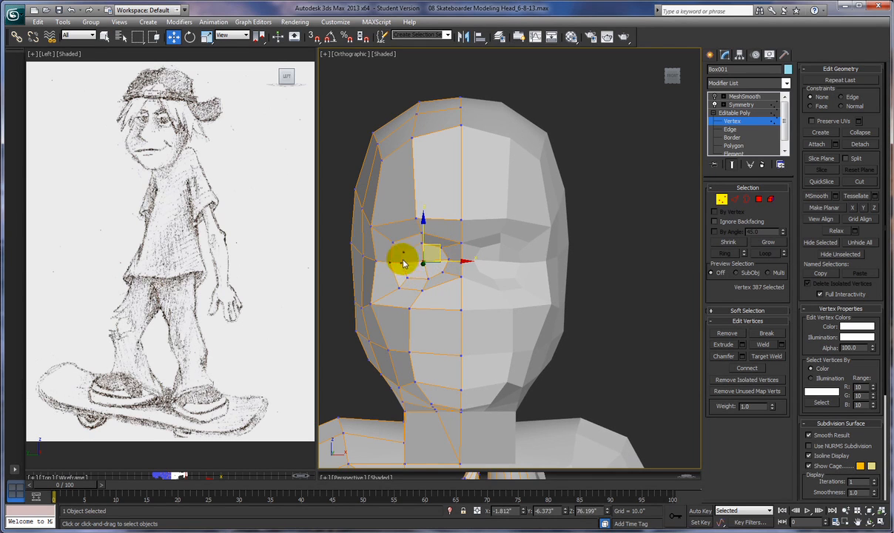
pyautogui.click(403, 252)
pyautogui.moveTo(401, 230); pyautogui.dragTo(456, 263)
pyautogui.click(441, 248)
pyautogui.click(443, 267)
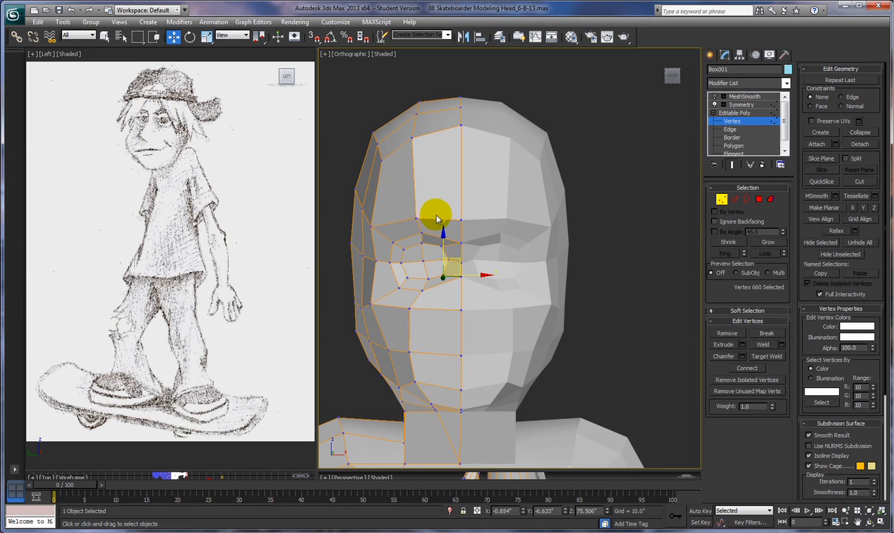
# Lower the row of upper forehead vertices from the centreline out to the temple.
pyautogui.click(460, 126)
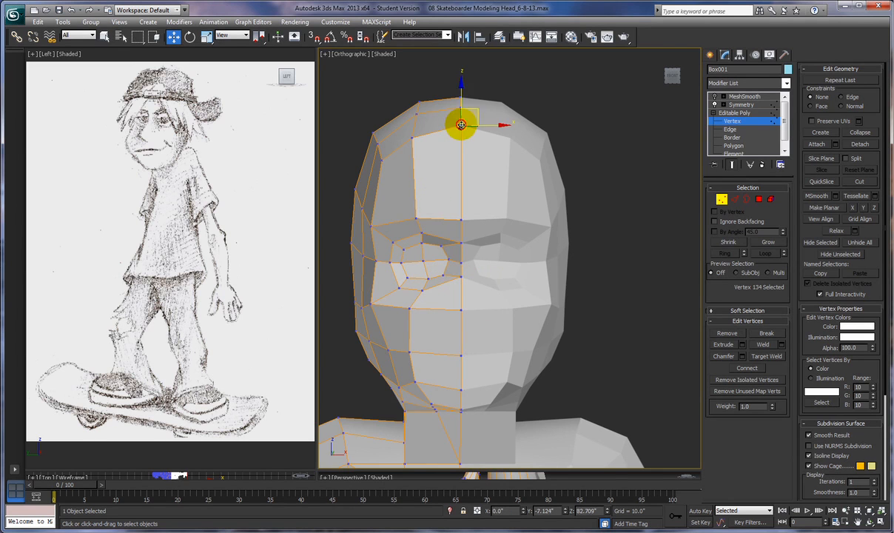
pyautogui.moveTo(460, 109); pyautogui.dragTo(403, 153)
pyautogui.click(413, 137)
pyautogui.click(381, 159)
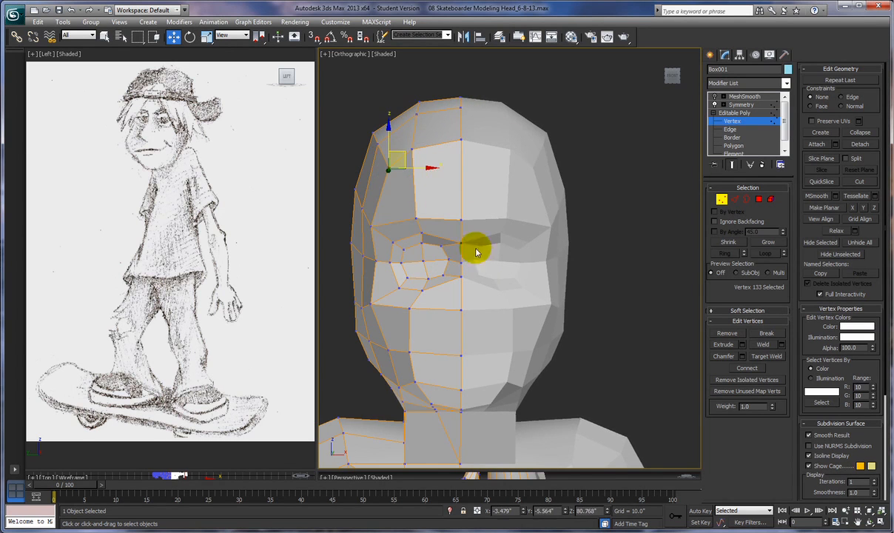
# From the side, move the centre upper forehead vertex and the one next to it slightly back and down.
pyautogui.keyDown('alt'); pyautogui.moveTo(478, 252); pyautogui.dragTo(568, 257, button='middle'); pyautogui.keyUp('alt')
pyautogui.click(421, 151)
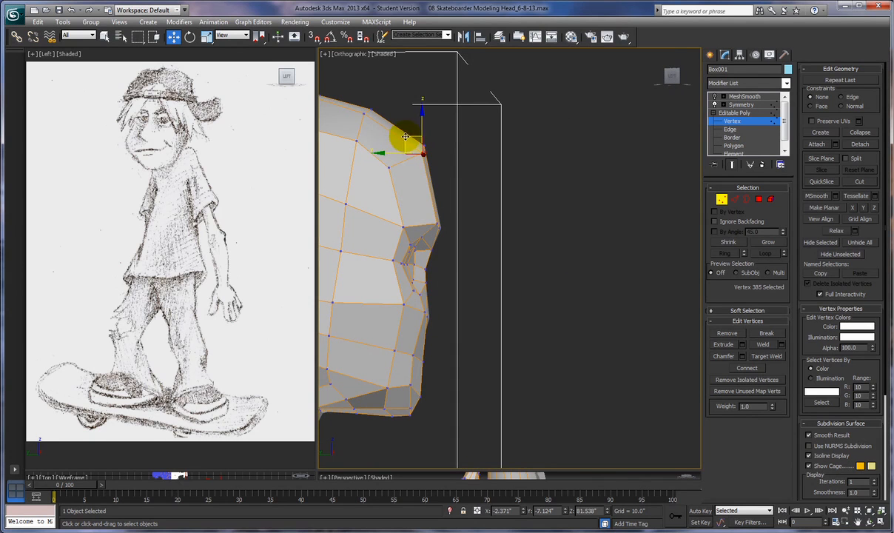
pyautogui.moveTo(406, 137); pyautogui.dragTo(400, 138)
pyautogui.moveTo(485, 185)
pyautogui.keyDown('alt'); pyautogui.mouseDown(button='middle')
pyautogui.moveTo(425, 184)
pyautogui.moveTo(479, 189)
pyautogui.mouseUp(button='middle'); pyautogui.keyUp('alt')
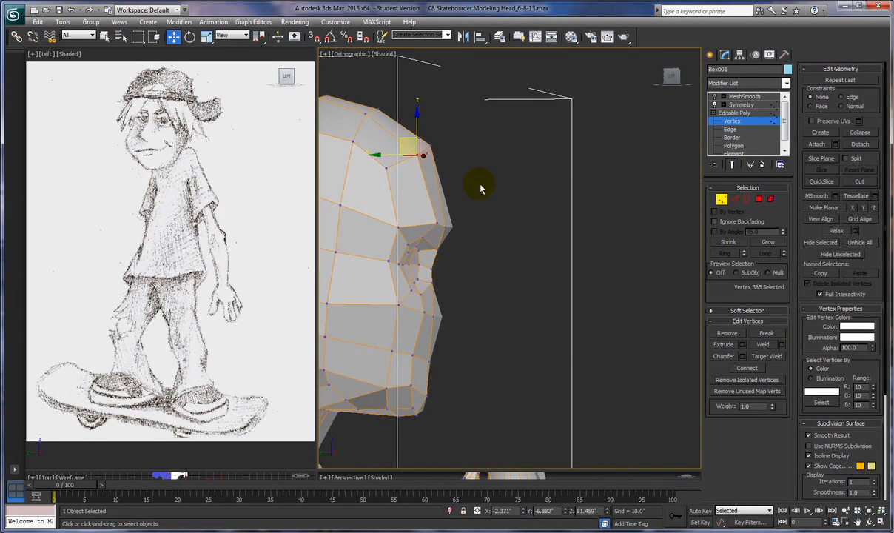
pyautogui.click(430, 144)
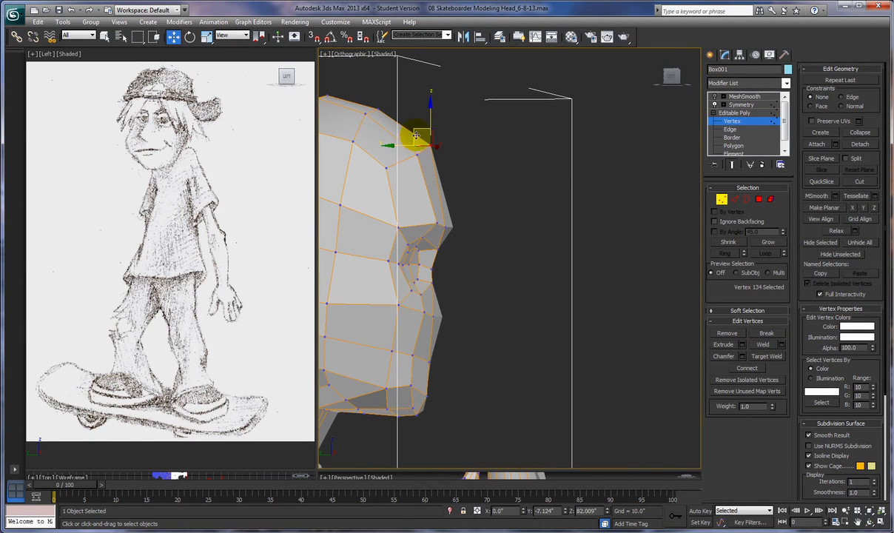
pyautogui.moveTo(413, 131); pyautogui.dragTo(411, 133)
# Cut a closed edge ring around the eye just outside the innermost ring, crossing each radial edge.
pyautogui.keyDown('alt'); pyautogui.moveTo(529, 250); pyautogui.dragTo(360, 285, button='middle'); pyautogui.keyUp('alt')
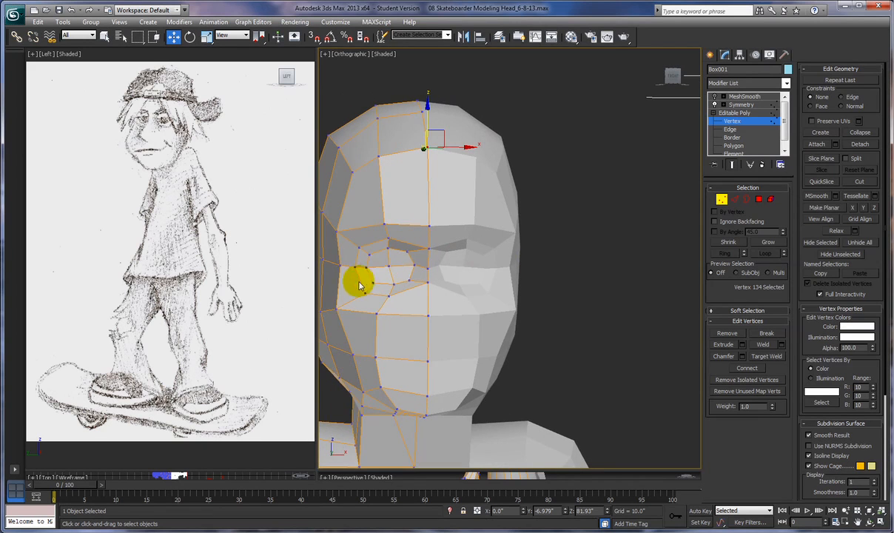
pyautogui.scroll(6, 467, 277)
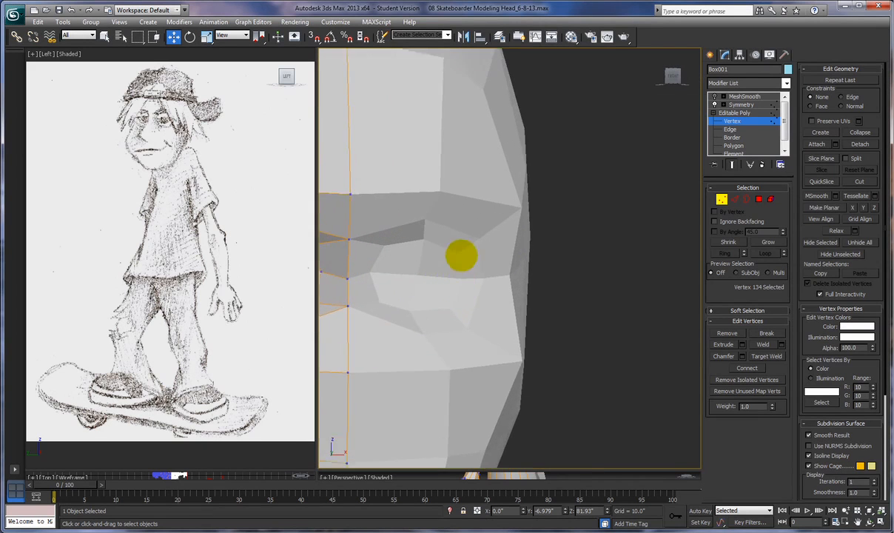
pyautogui.scroll(1, 461, 256)
pyautogui.moveTo(425, 281); pyautogui.dragTo(638, 280, button='middle')
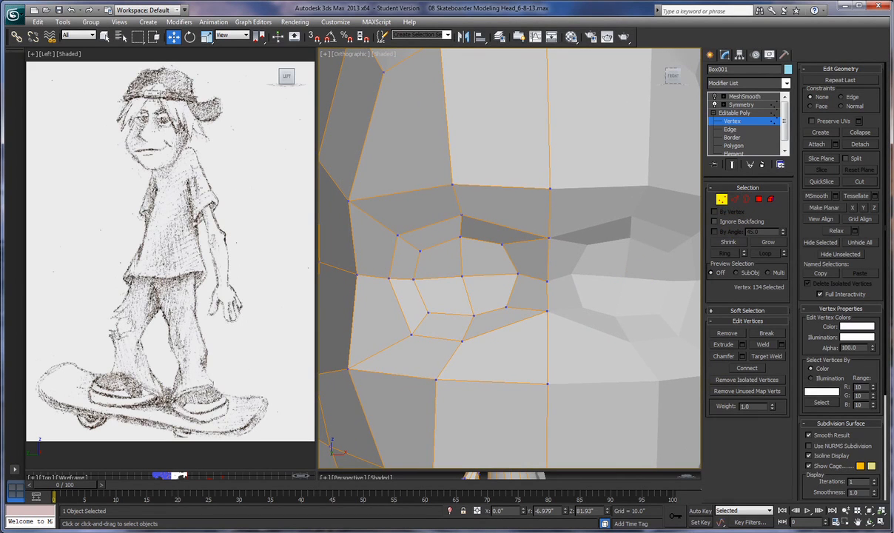
pyautogui.click(859, 183)
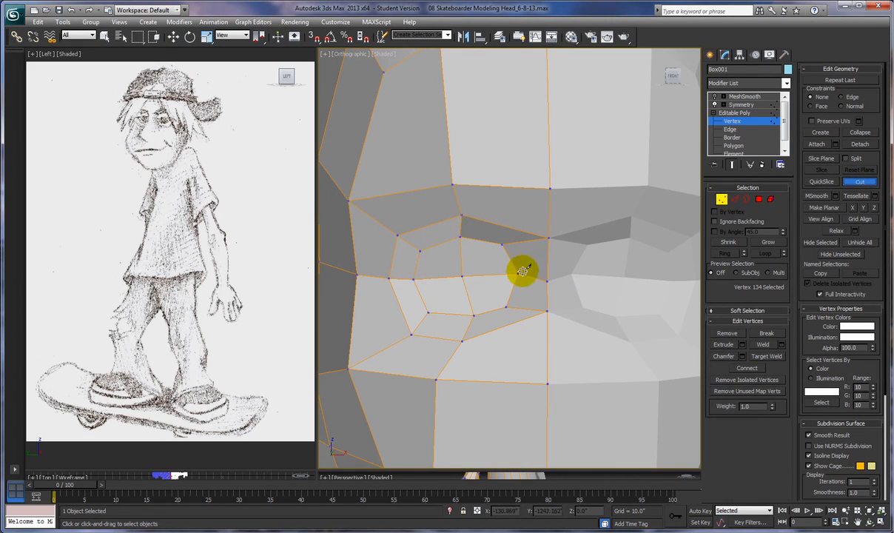
pyautogui.click(419, 248)
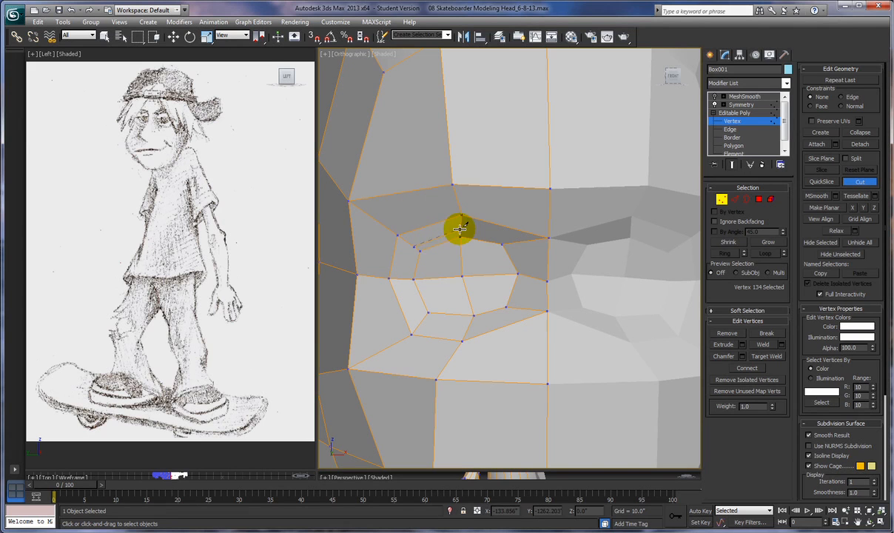
pyautogui.click(461, 230)
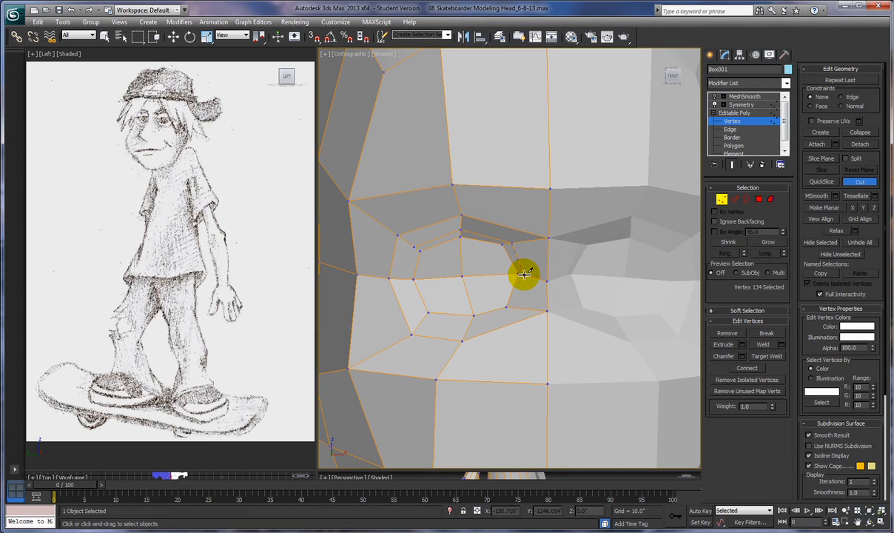
pyautogui.click(523, 274)
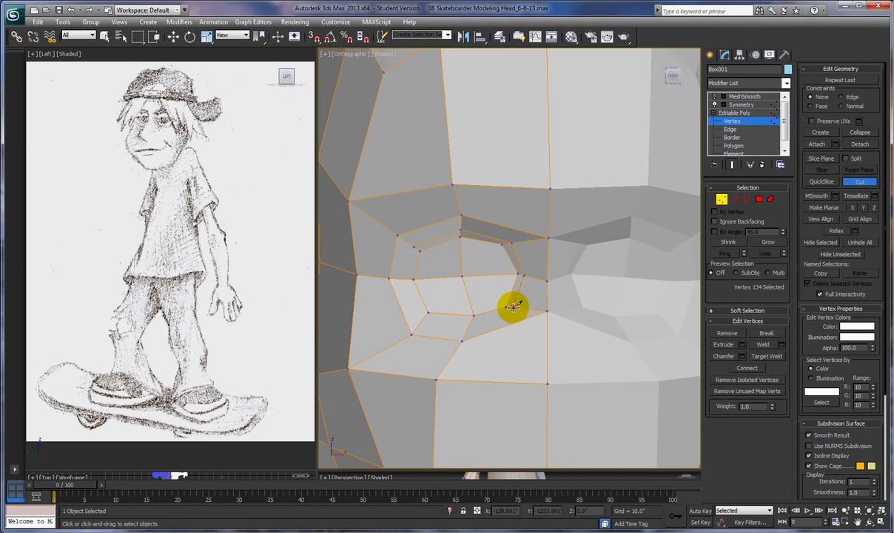
pyautogui.click(515, 306)
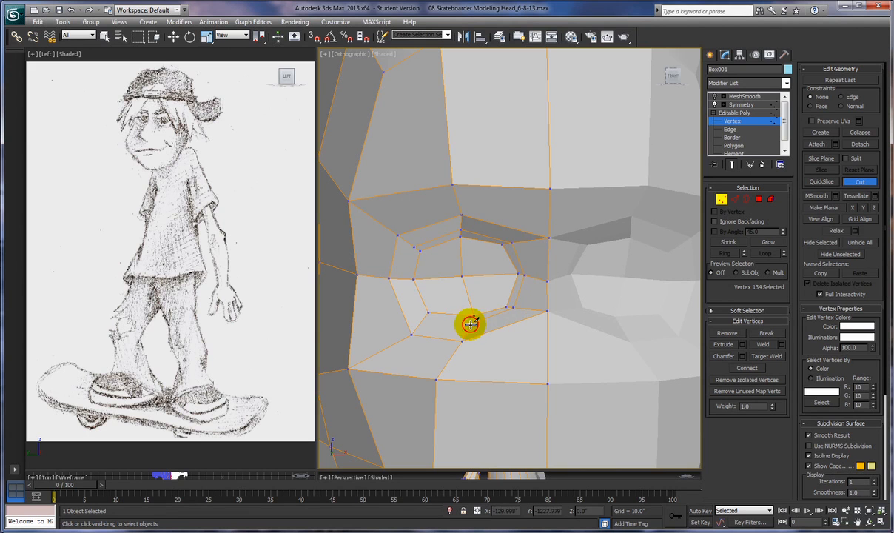
pyautogui.click(407, 278)
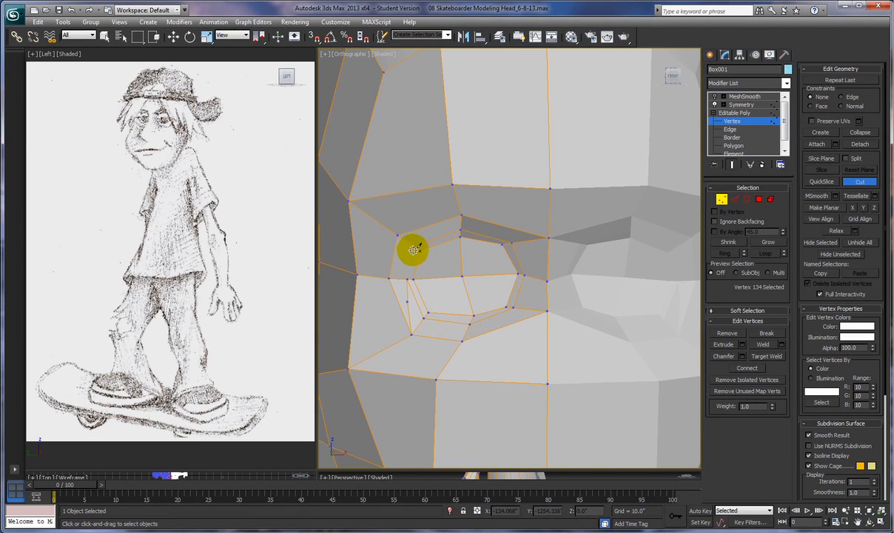
pyautogui.click(416, 247)
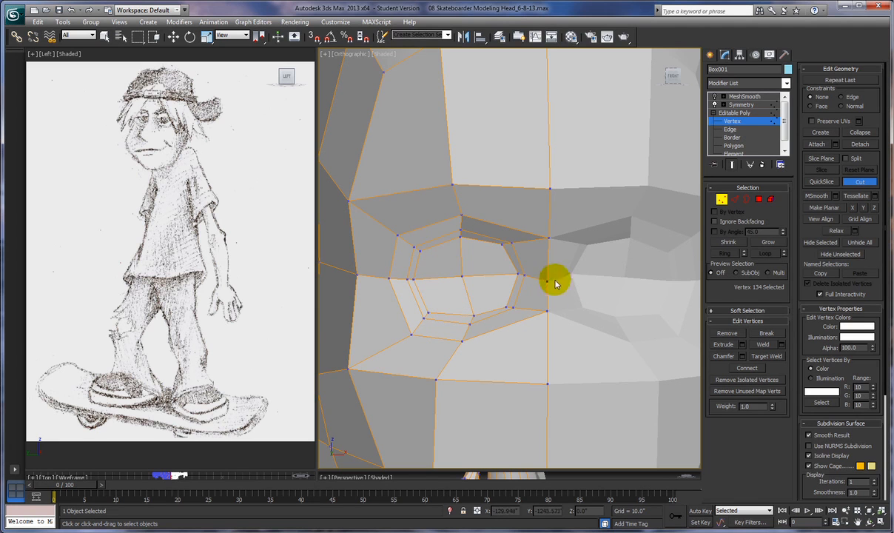
# Cut a second closed edge ring around the eye, between the newly cut ring and the outermost eye ring.
pyautogui.click(461, 222)
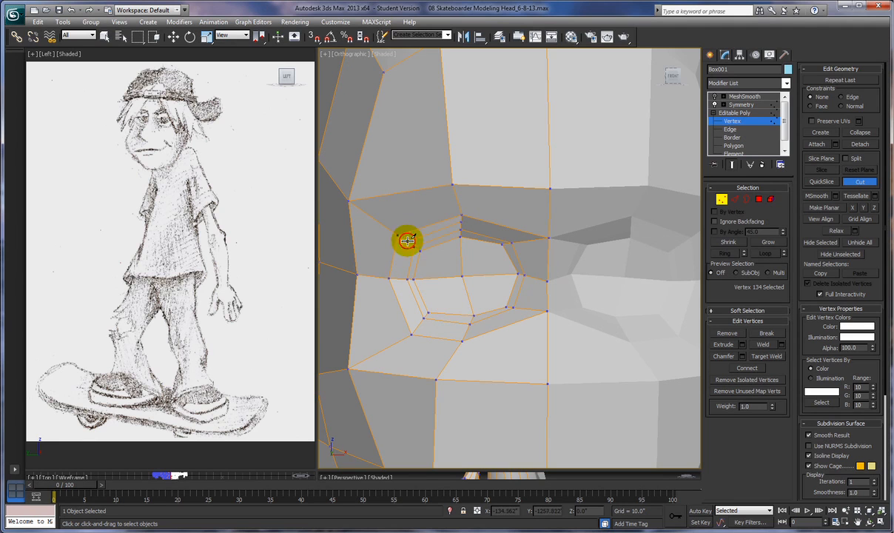
pyautogui.click(398, 236)
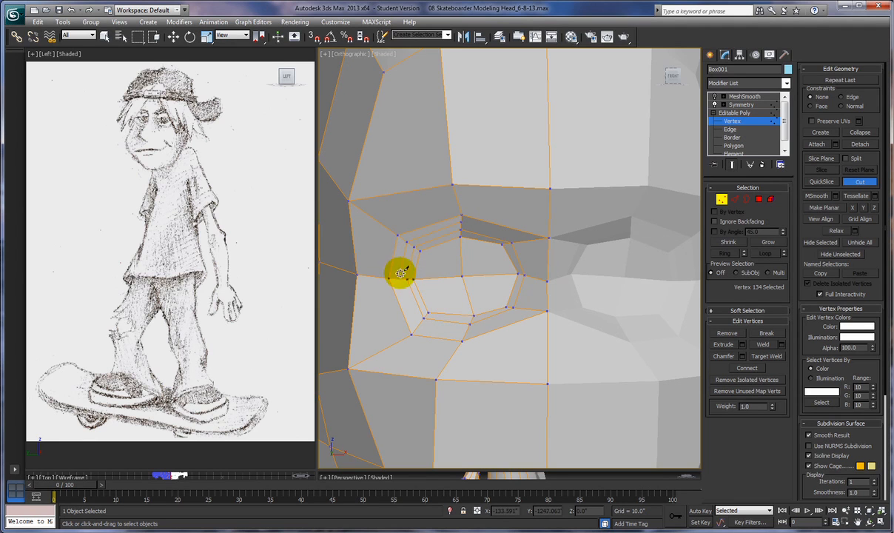
pyautogui.click(419, 325)
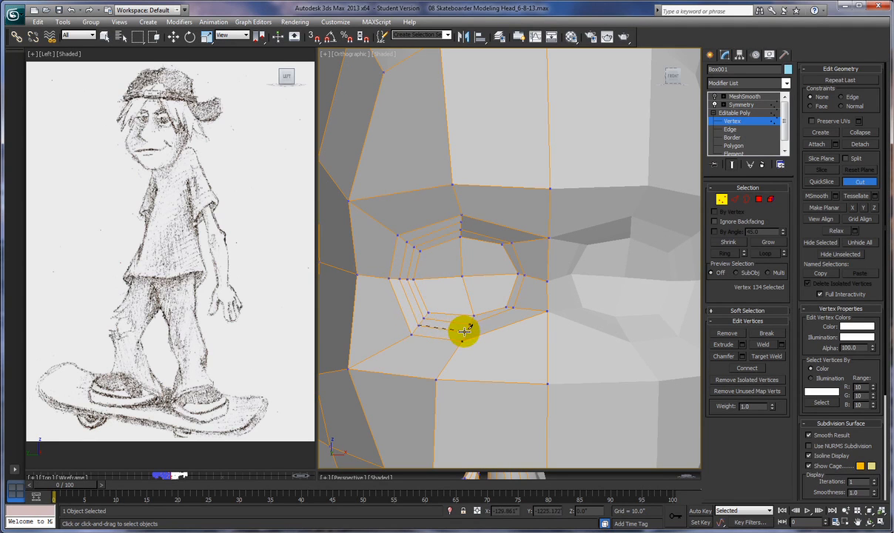
pyautogui.click(466, 329)
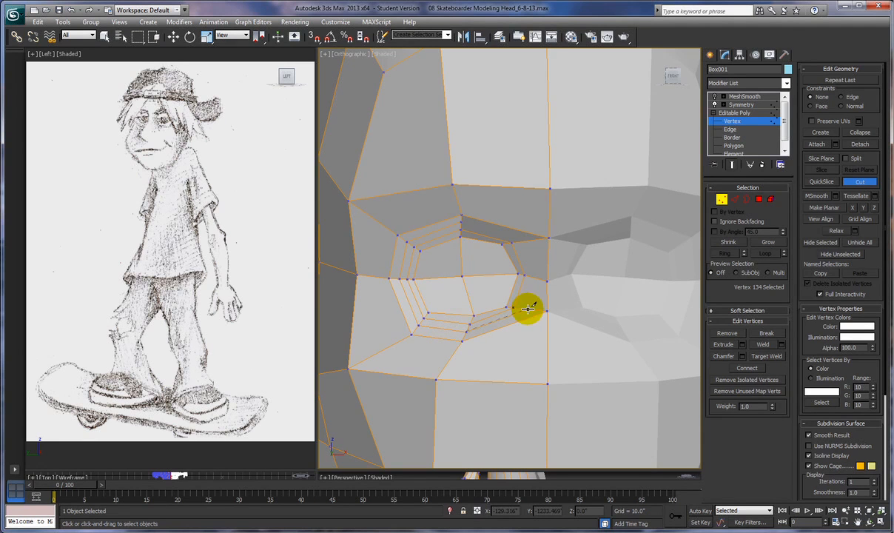
pyautogui.click(534, 277)
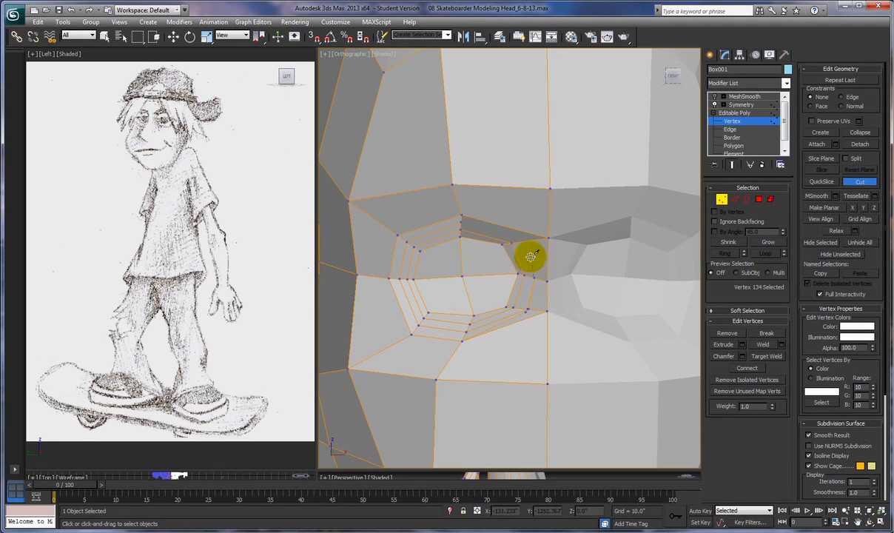
pyautogui.click(527, 240)
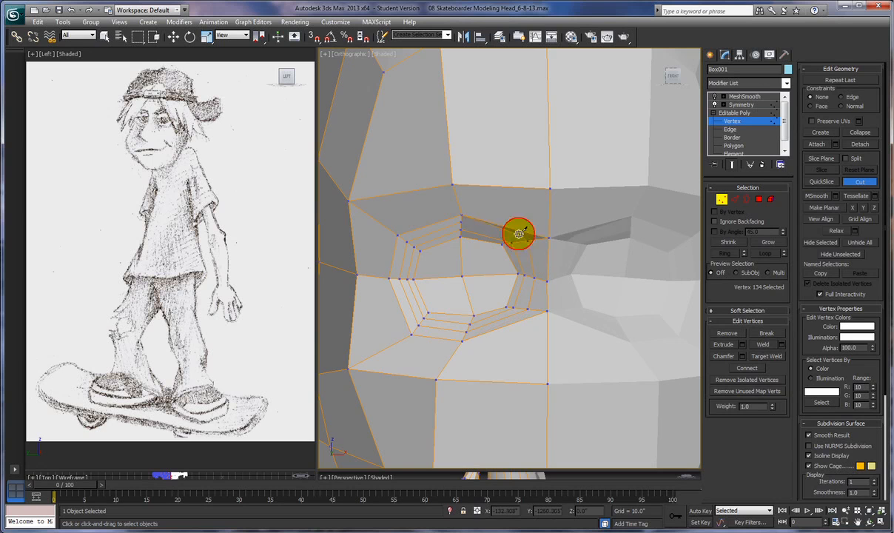
pyautogui.click(461, 222)
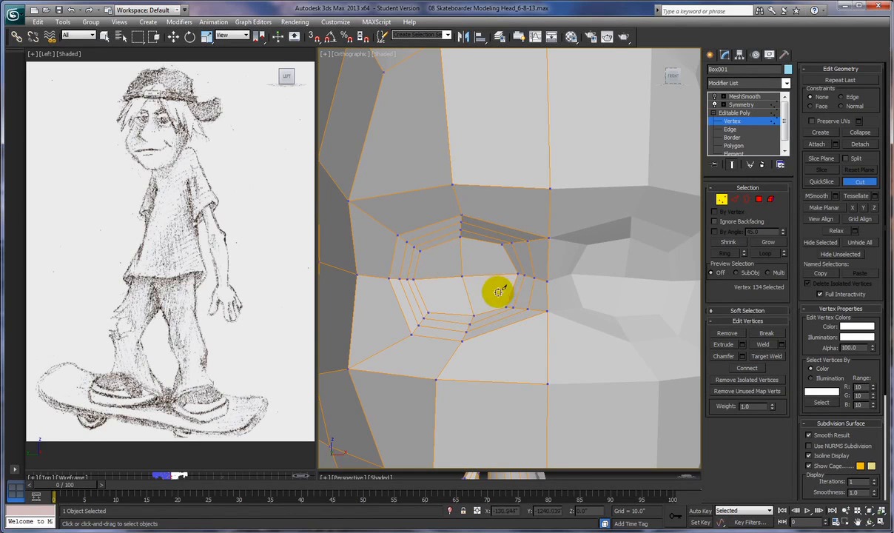
# Select the four polygons inside the eye and extrude them inward by -0.132" four times in succession.
pyautogui.click(759, 200)
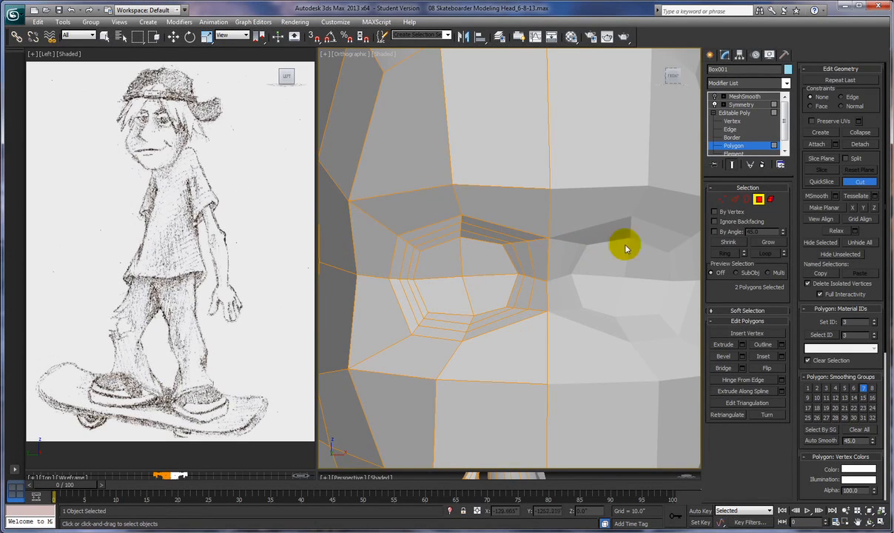
pyautogui.press('w')
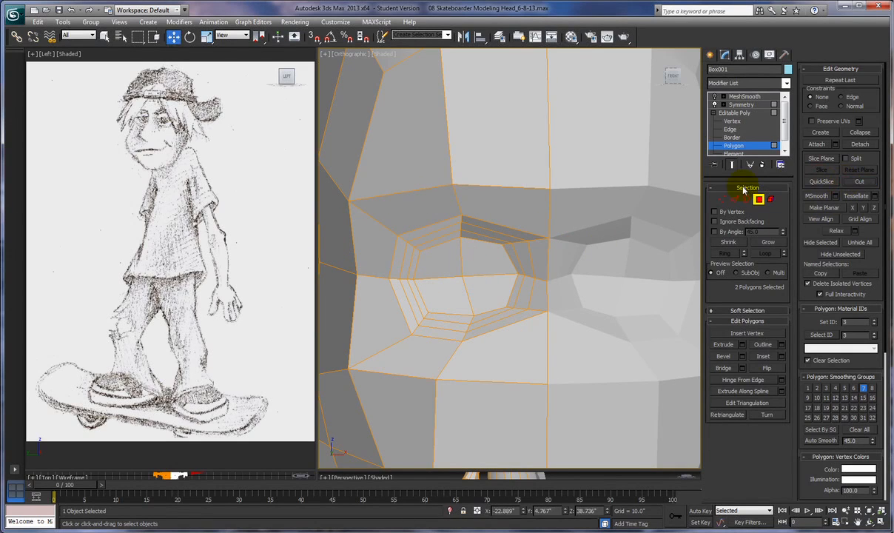
pyautogui.click(447, 258)
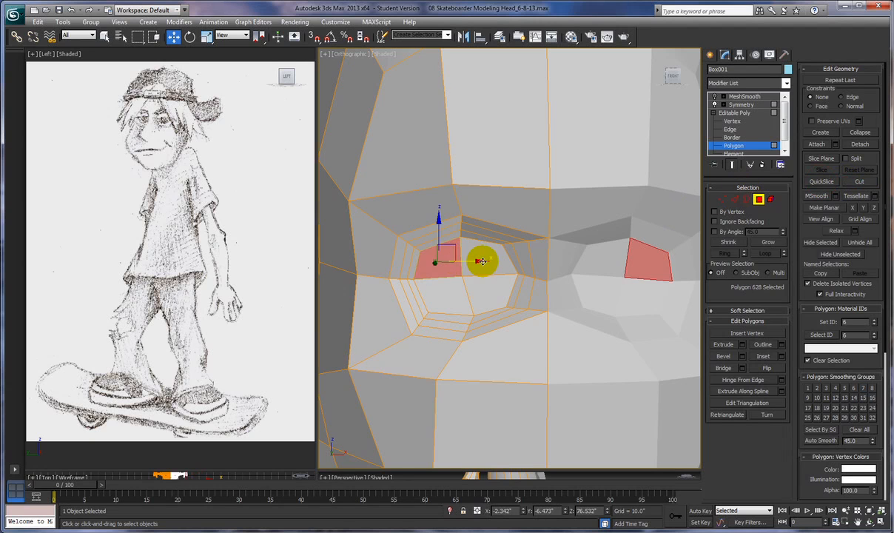
pyautogui.keyDown('ctrl'); pyautogui.click(482, 261); pyautogui.keyUp('ctrl')
pyautogui.keyDown('ctrl'); pyautogui.click(481, 284); pyautogui.keyUp('ctrl')
pyautogui.keyDown('ctrl'); pyautogui.click(445, 288); pyautogui.keyUp('ctrl')
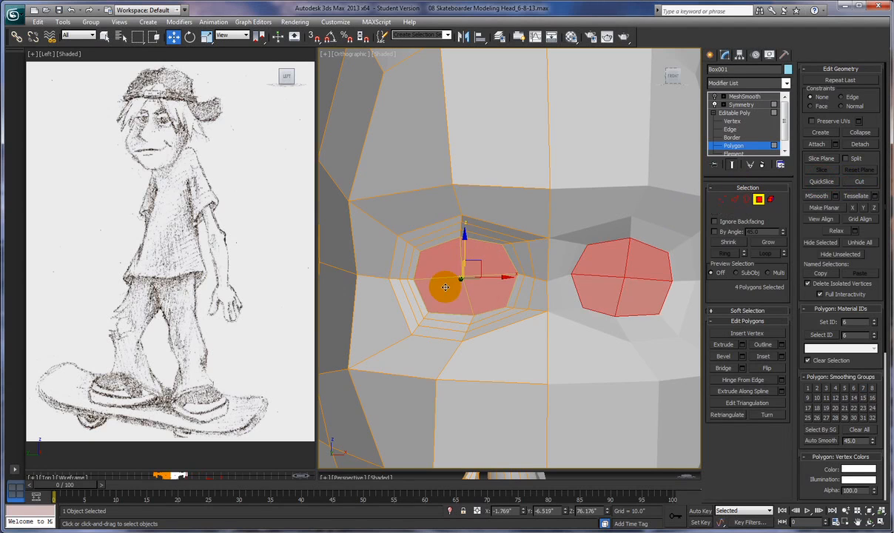
pyautogui.click(742, 346)
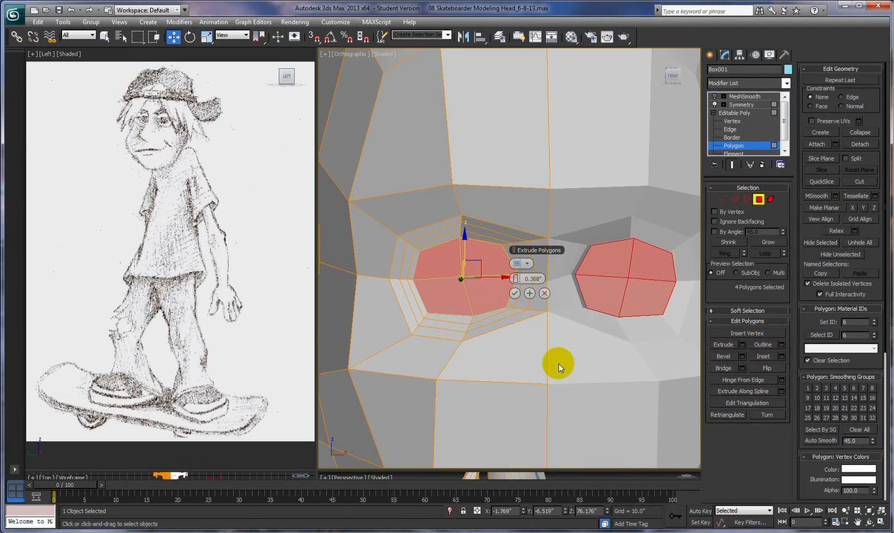
pyautogui.keyDown('alt'); pyautogui.moveTo(557, 366); pyautogui.dragTo(517, 363, button='middle'); pyautogui.keyUp('alt')
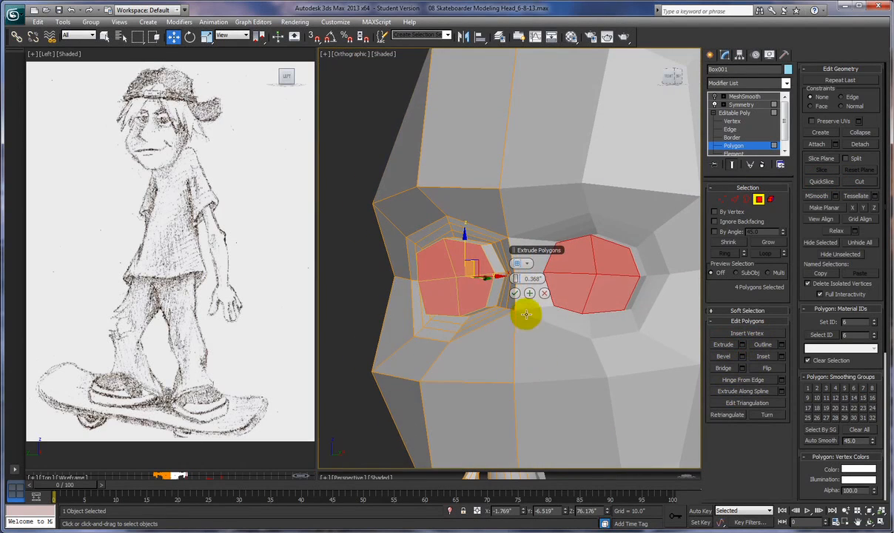
pyautogui.moveTo(515, 281); pyautogui.dragTo(491, 288)
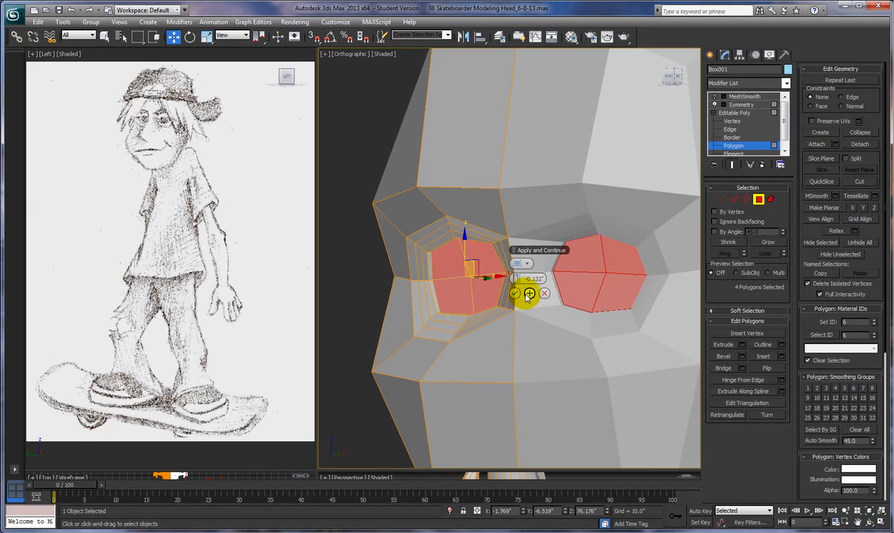
pyautogui.click(529, 294)
pyautogui.click(529, 293)
pyautogui.click(530, 294)
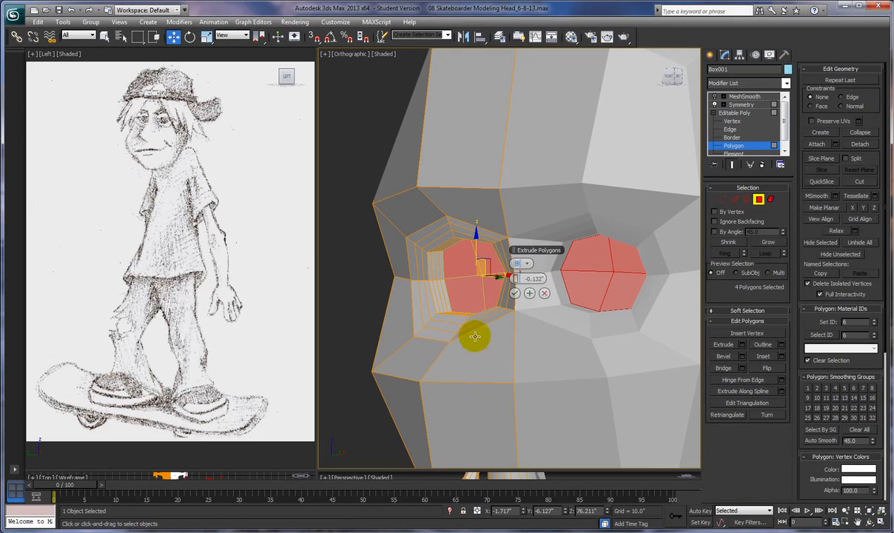
pyautogui.click(530, 294)
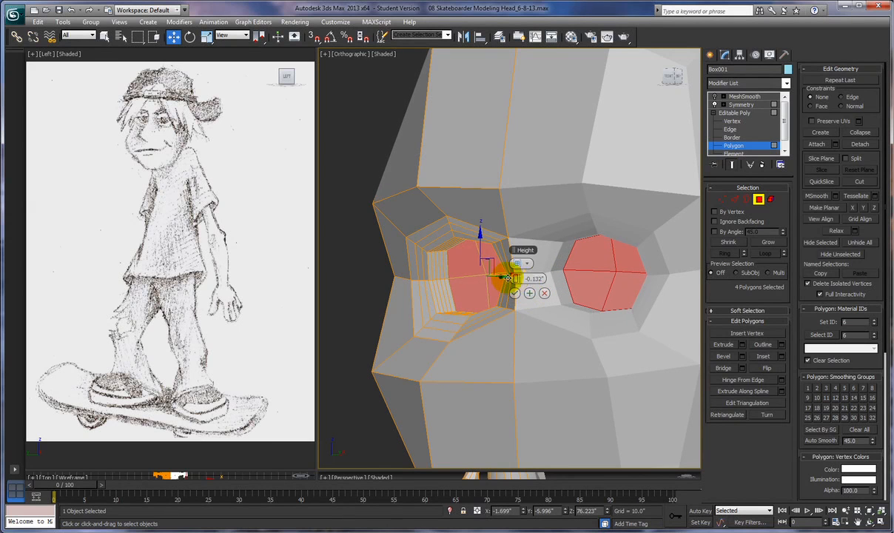
# Extrude the four eye polygons a further -1.656" into the head, with the Symmetry modifier switched off.
pyautogui.moveTo(516, 279); pyautogui.dragTo(495, 414)
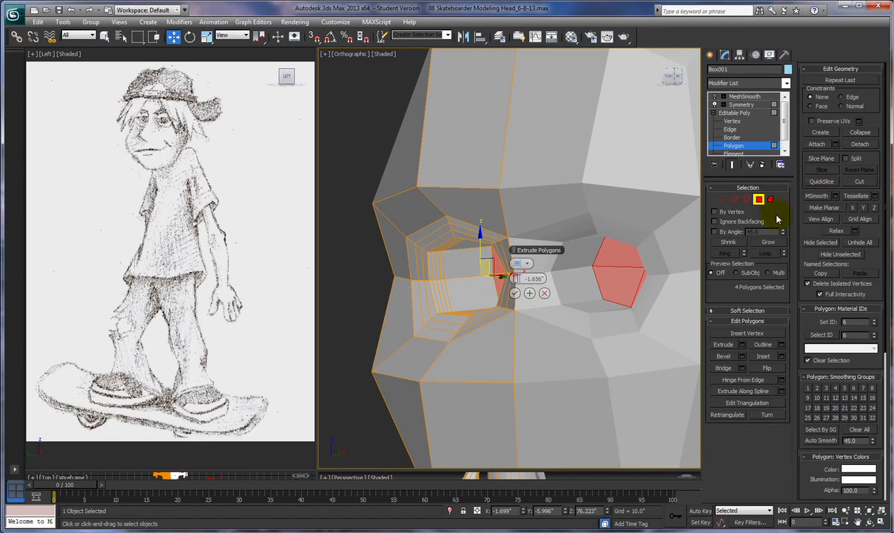
pyautogui.click(715, 106)
pyautogui.keyDown('alt'); pyautogui.moveTo(591, 324); pyautogui.dragTo(535, 299, button='middle'); pyautogui.keyUp('alt')
pyautogui.keyDown('alt'); pyautogui.moveTo(575, 271); pyautogui.dragTo(573, 303, button='middle'); pyautogui.keyUp('alt')
pyautogui.click(515, 296)
# Turn the Symmetry and MeshSmooth modifiers on, then clear the polygon selection to preview the smoothed eye sockets.
pyautogui.moveTo(518, 313)
pyautogui.keyDown('alt'); pyautogui.mouseDown(button='middle')
pyautogui.moveTo(602, 312)
pyautogui.moveTo(582, 304)
pyautogui.moveTo(479, 305)
pyautogui.moveTo(496, 296)
pyautogui.mouseUp(button='middle'); pyautogui.keyUp('alt')
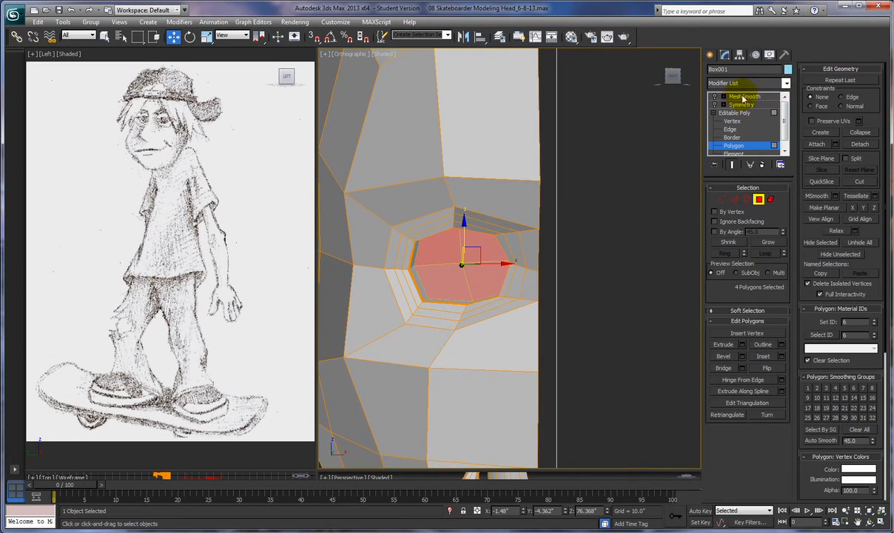
pyautogui.click(715, 105)
pyautogui.click(715, 97)
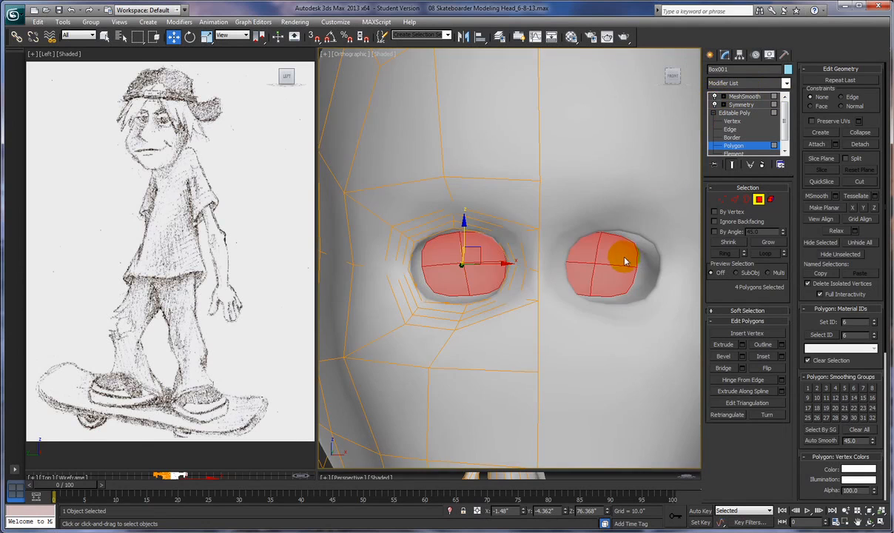
pyautogui.scroll(-6, 625, 262)
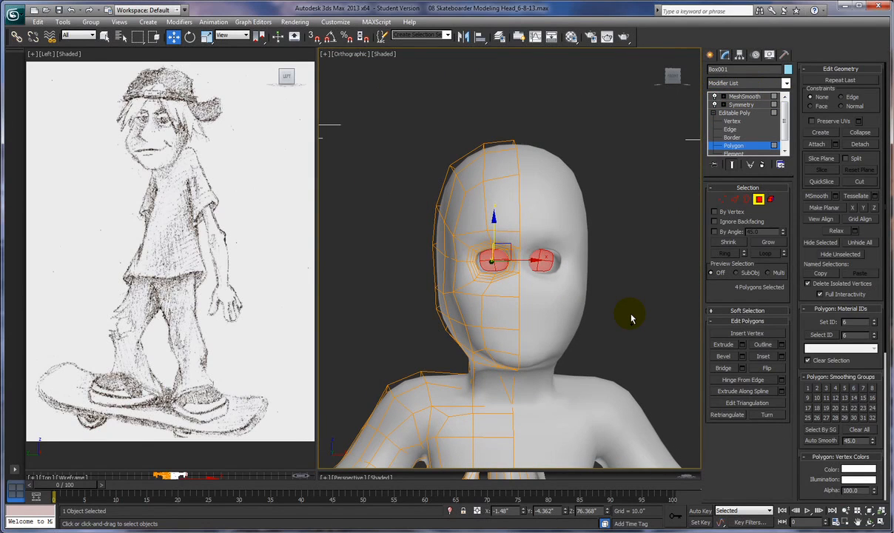
pyautogui.click(644, 245)
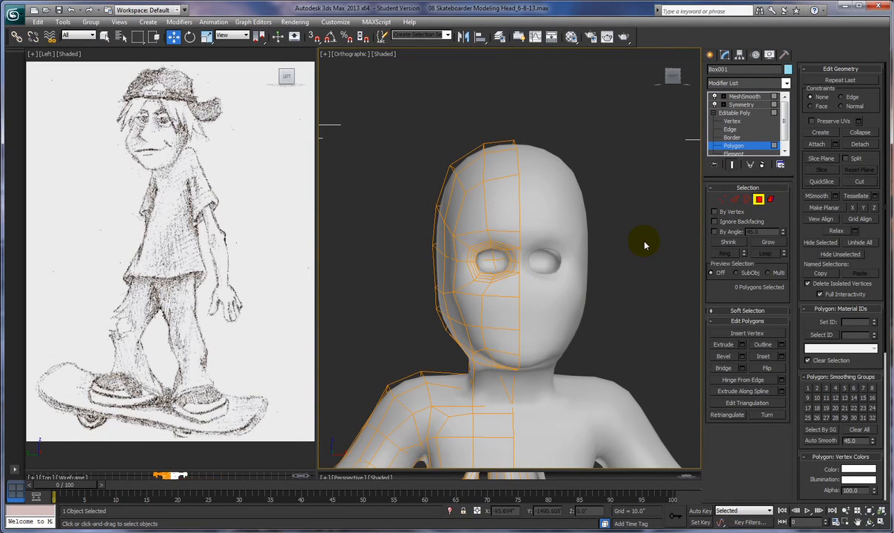
pyautogui.moveTo(645, 262)
pyautogui.keyDown('alt'); pyautogui.mouseDown(button='middle')
pyautogui.moveTo(631, 253)
pyautogui.moveTo(574, 261)
pyautogui.moveTo(703, 255)
pyautogui.moveTo(696, 266)
pyautogui.moveTo(647, 262)
pyautogui.mouseUp(button='middle'); pyautogui.keyUp('alt')
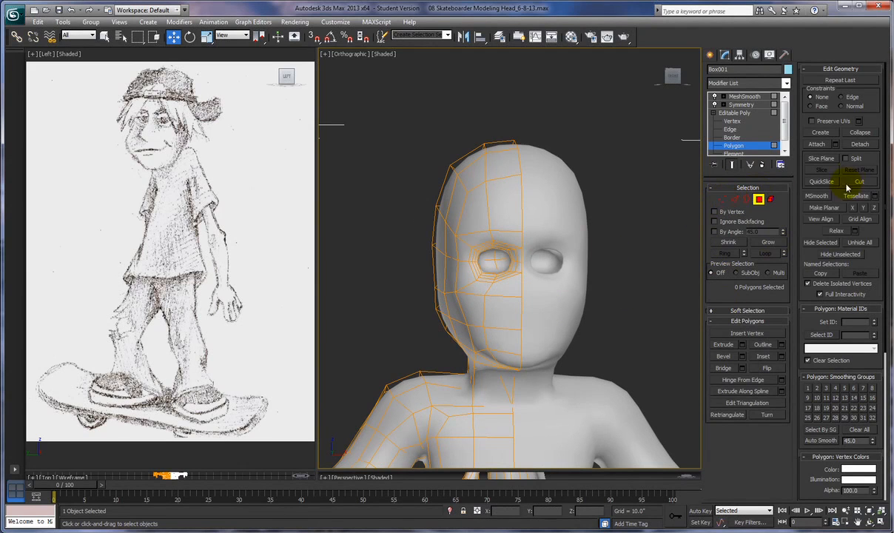
# Switch the head mesh to vertex-level editing and leave the Cut tool inactive.
pyautogui.click(723, 200)
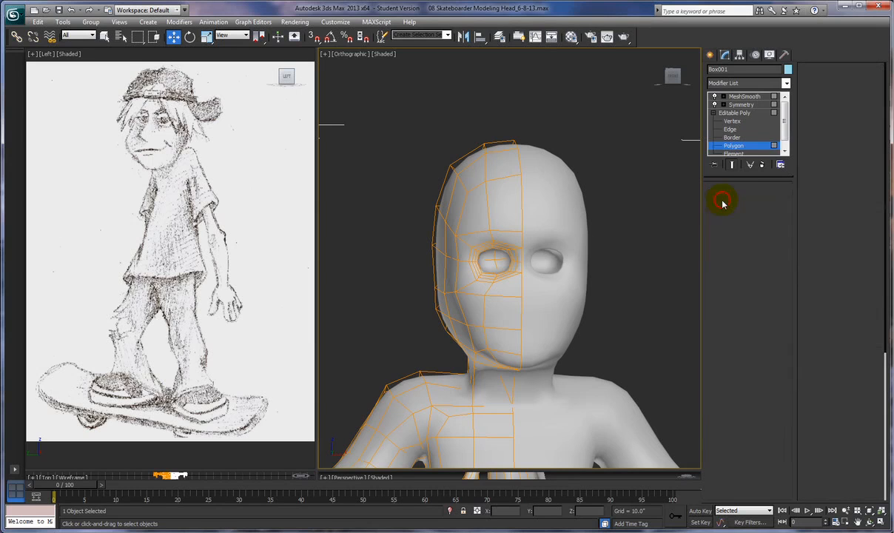
pyautogui.click(859, 181)
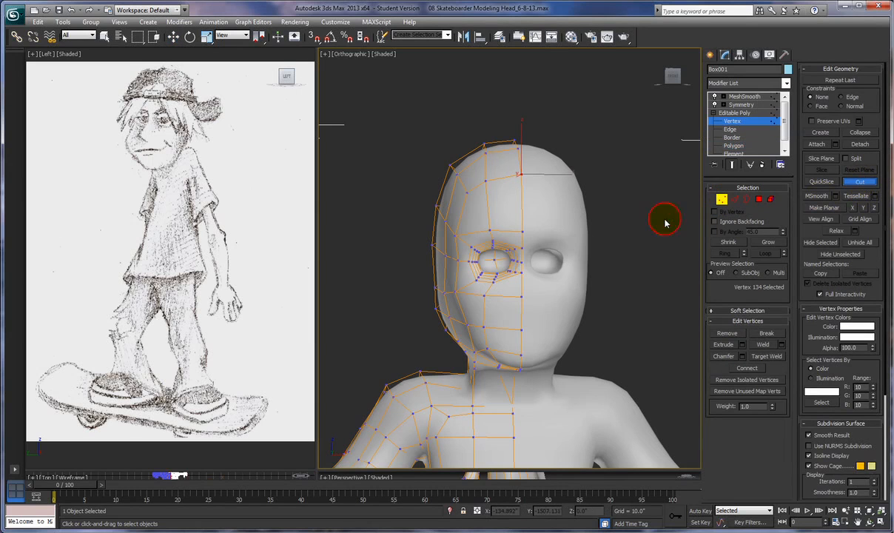
pyautogui.rightClick(506, 300)
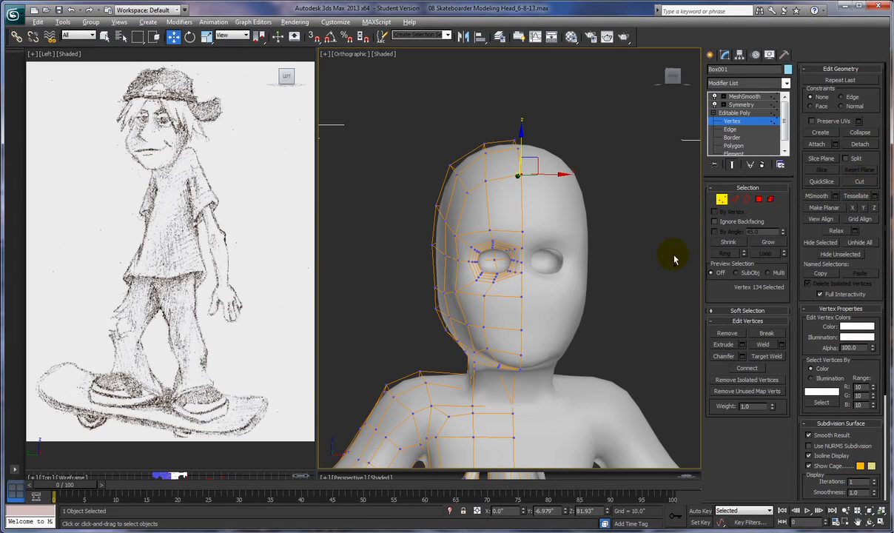
# With MeshSmooth off, cut a triangular half-nose outline below the eye, running from the centre line out to the horizontal edge and back.
pyautogui.click(715, 97)
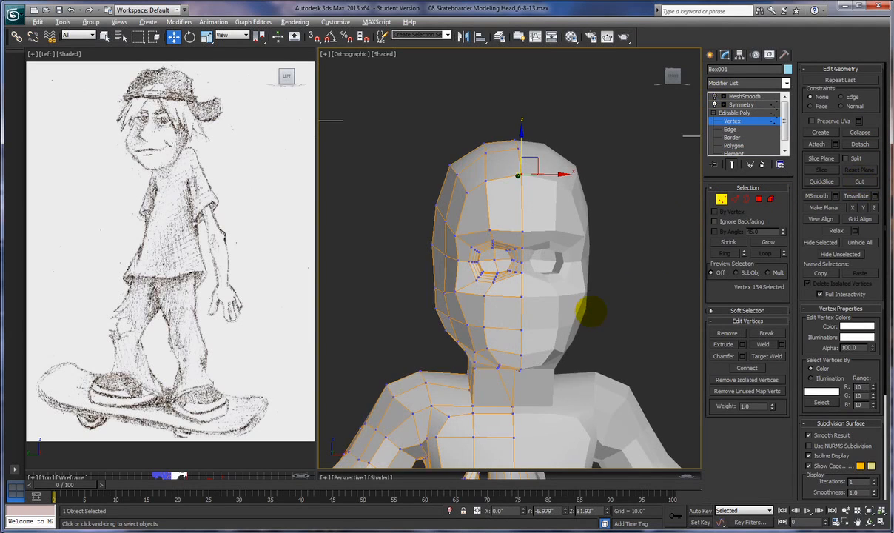
pyautogui.scroll(4, 576, 296)
pyautogui.scroll(3, 578, 281)
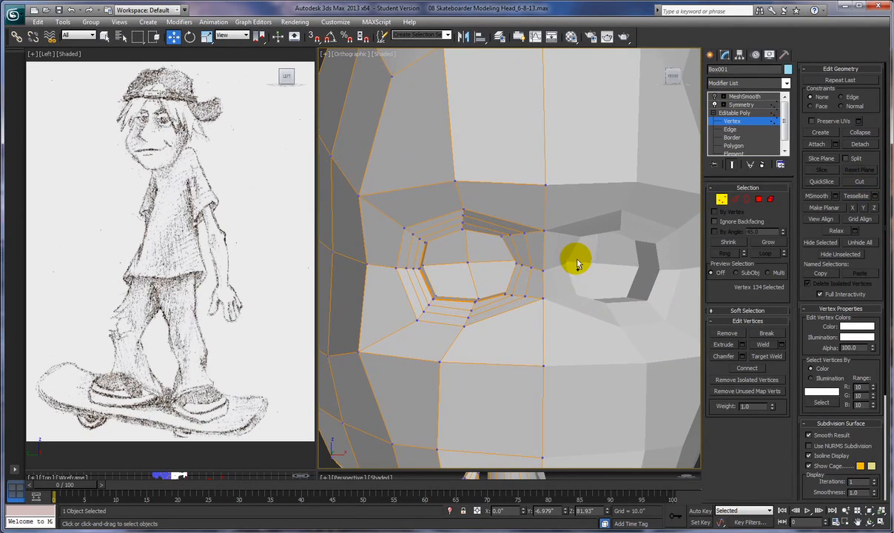
pyautogui.click(857, 181)
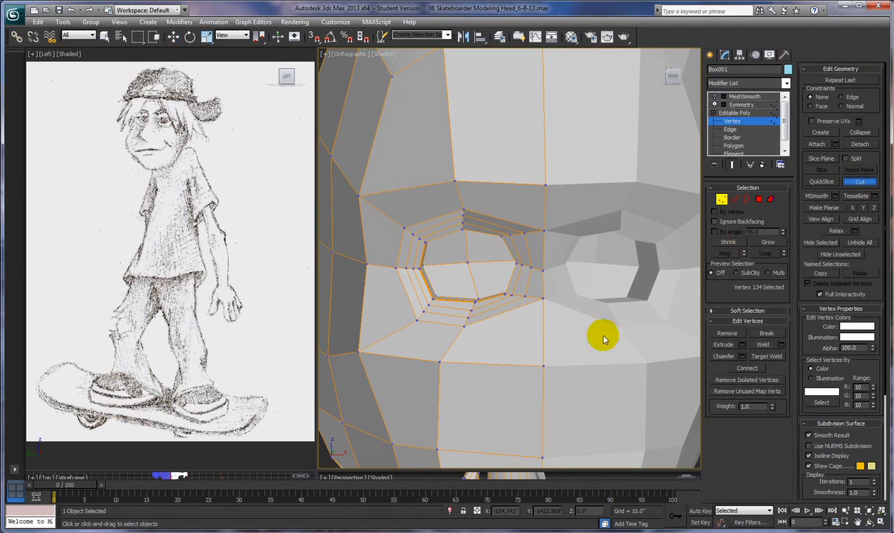
pyautogui.click(502, 362)
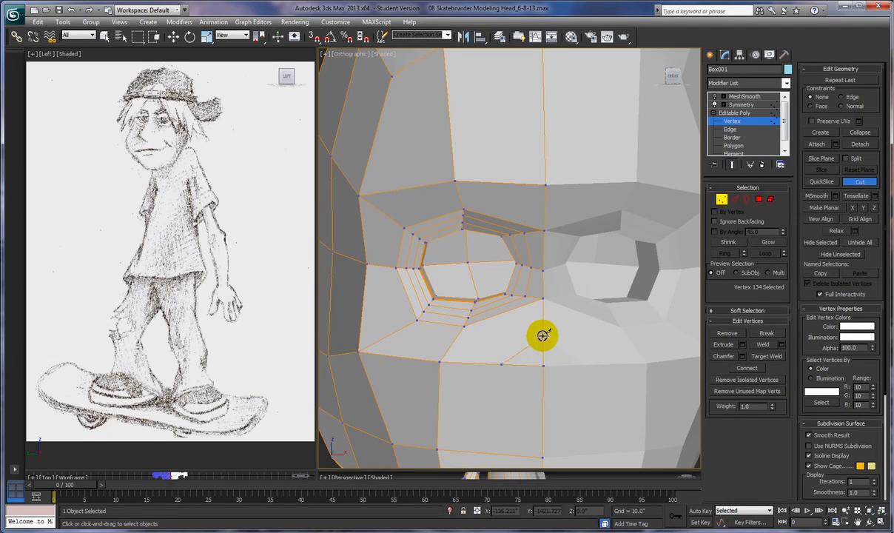
pyautogui.click(543, 335)
pyautogui.click(502, 364)
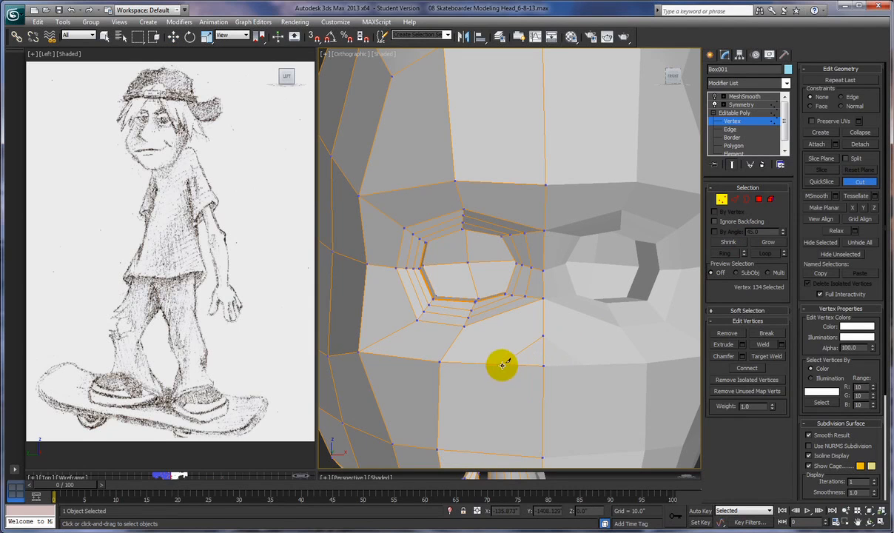
pyautogui.click(542, 397)
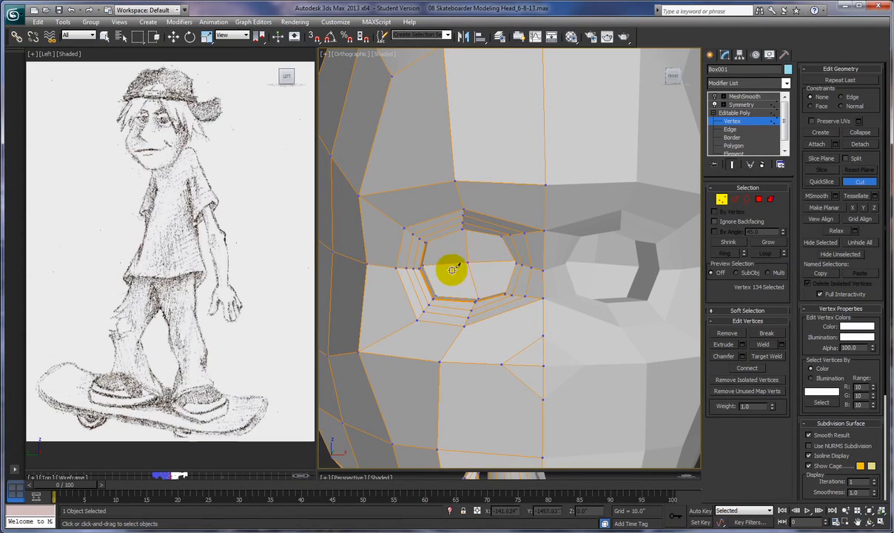
# Cut from the nose's centre vertex across its upper edge to the eye ring's lower corner, and from its lower edge to the cheek vertex.
pyautogui.click(544, 365)
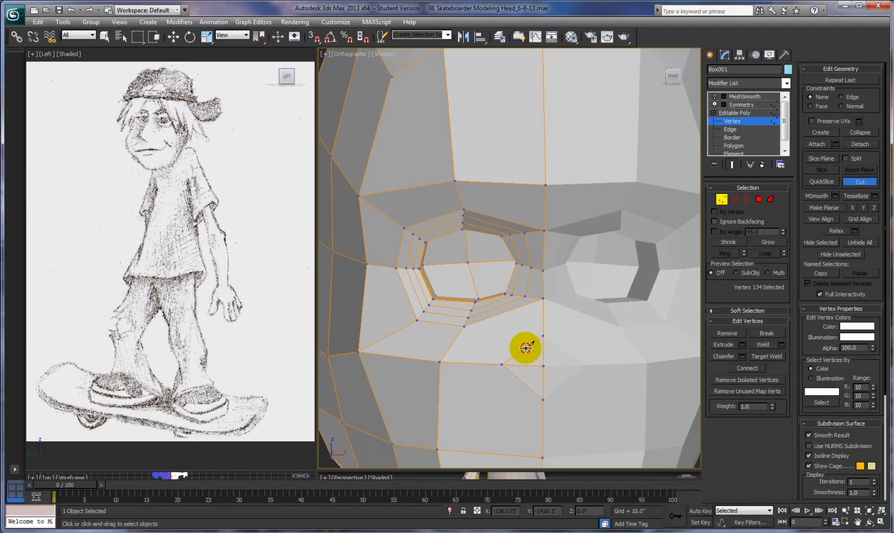
pyautogui.click(525, 348)
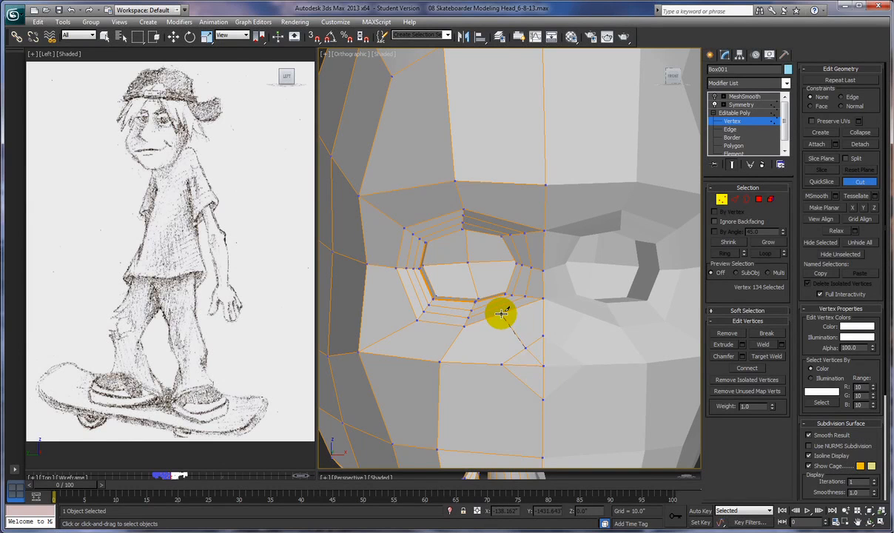
pyautogui.keyDown('alt'); pyautogui.moveTo(501, 313); pyautogui.dragTo(503, 339, button='middle'); pyautogui.keyUp('alt')
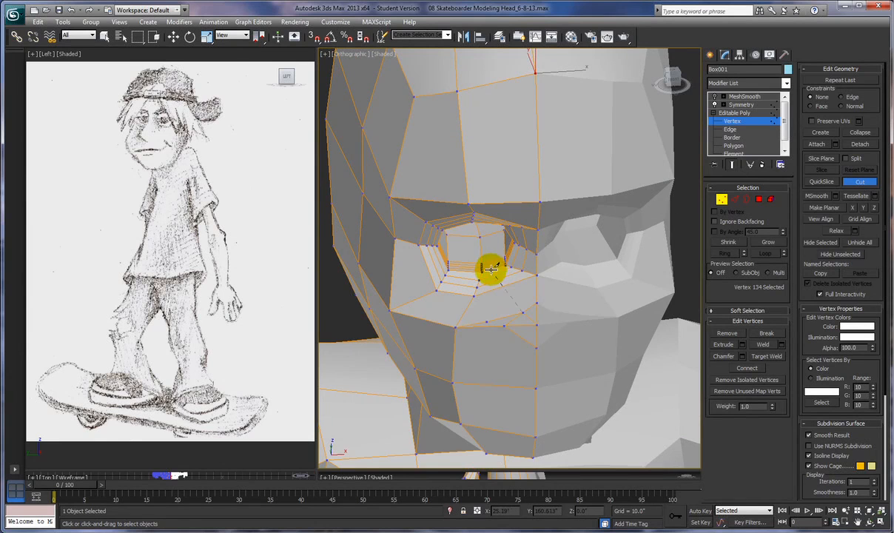
pyautogui.keyDown('alt'); pyautogui.moveTo(514, 287); pyautogui.dragTo(507, 367, button='middle'); pyautogui.keyUp('alt')
pyautogui.moveTo(523, 258)
pyautogui.keyDown('alt'); pyautogui.mouseDown(button='middle')
pyautogui.moveTo(519, 215)
pyautogui.moveTo(523, 260)
pyautogui.mouseUp(button='middle'); pyautogui.keyUp('alt')
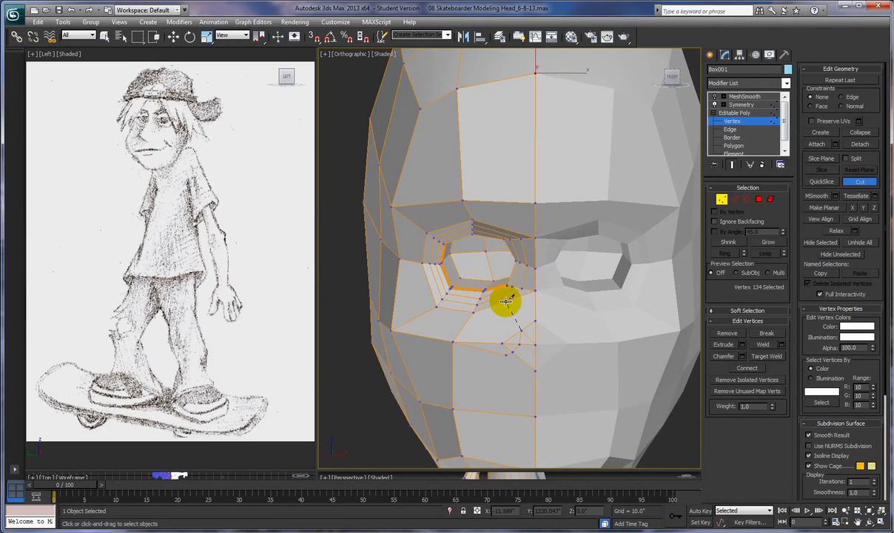
pyautogui.keyDown('alt'); pyautogui.moveTo(504, 301); pyautogui.dragTo(503, 339, button='middle'); pyautogui.keyUp('alt')
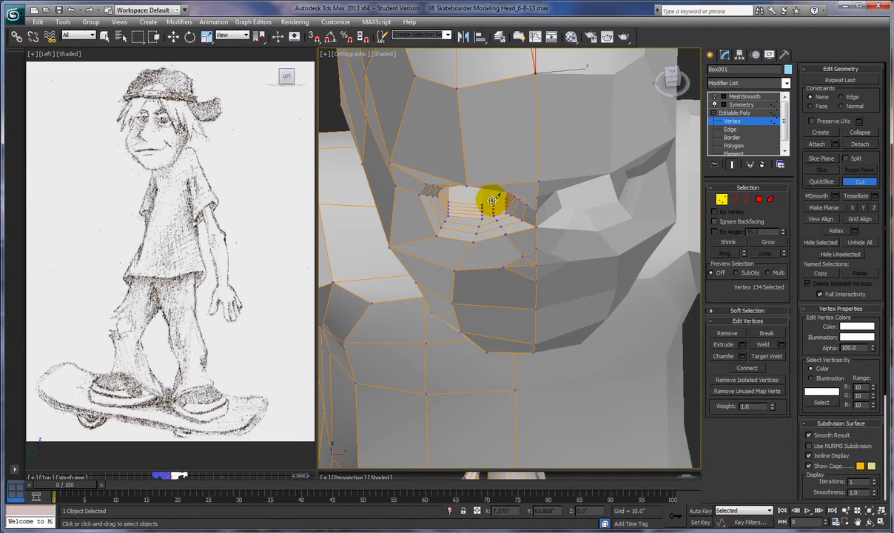
pyautogui.keyDown('alt'); pyautogui.moveTo(499, 220); pyautogui.dragTo(499, 195, button='middle'); pyautogui.keyUp('alt')
pyautogui.moveTo(503, 236)
pyautogui.keyDown('alt'); pyautogui.mouseDown(button='middle')
pyautogui.moveTo(502, 247)
pyautogui.moveTo(494, 220)
pyautogui.moveTo(494, 250)
pyautogui.mouseUp(button='middle'); pyautogui.keyUp('alt')
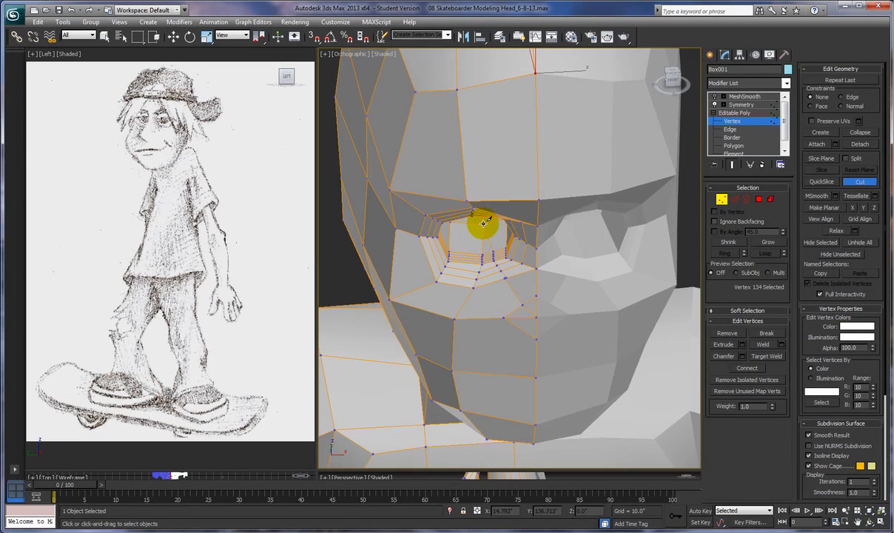
pyautogui.keyDown('alt'); pyautogui.moveTo(509, 253); pyautogui.dragTo(511, 234, button='middle'); pyautogui.keyUp('alt')
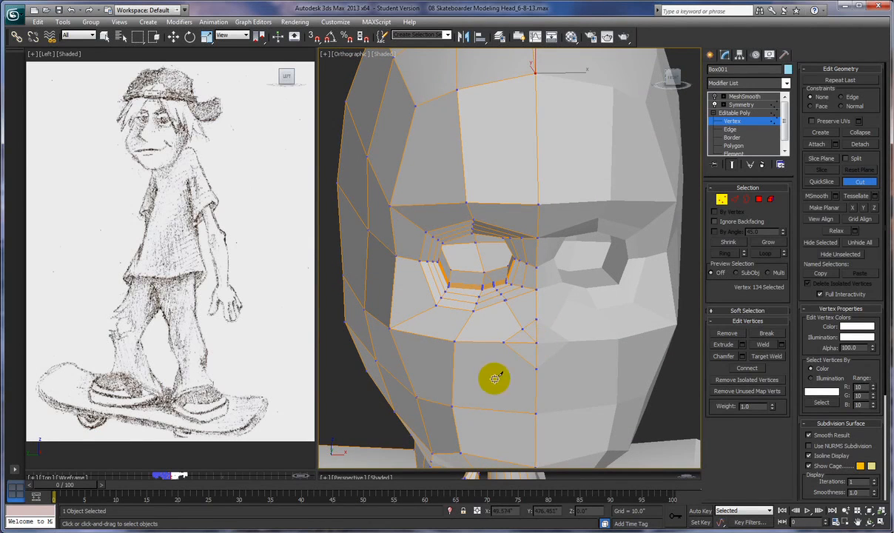
pyautogui.click(520, 356)
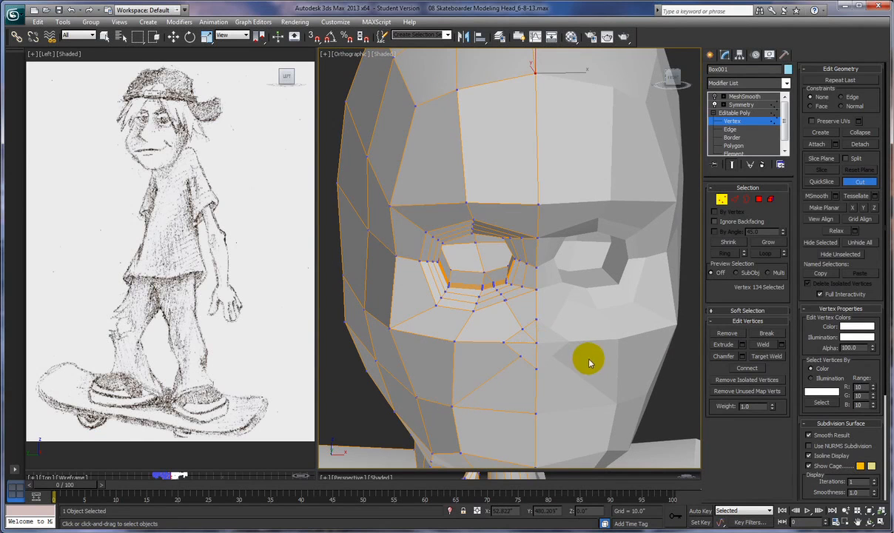
pyautogui.rightClick(527, 332)
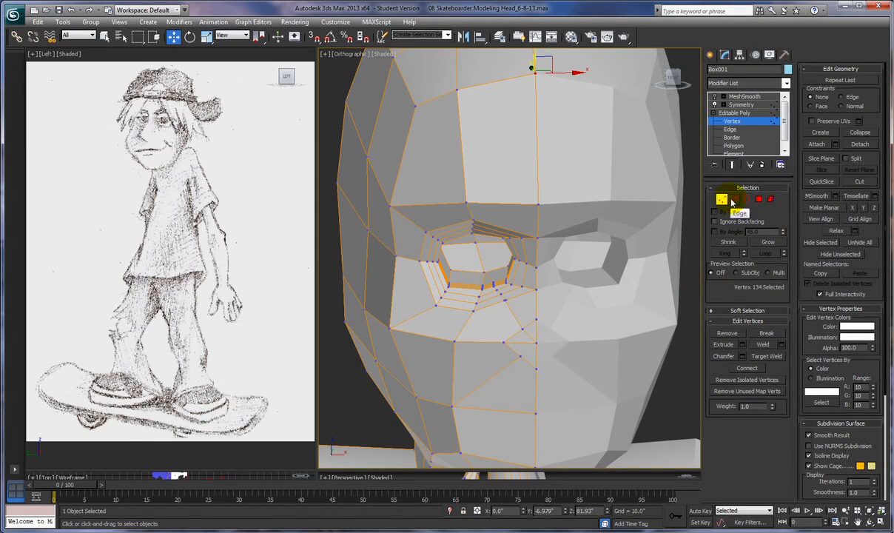
# Remove the stray diagonal edge inside the upper half of the nose outline.
pyautogui.click(731, 200)
pyautogui.click(529, 334)
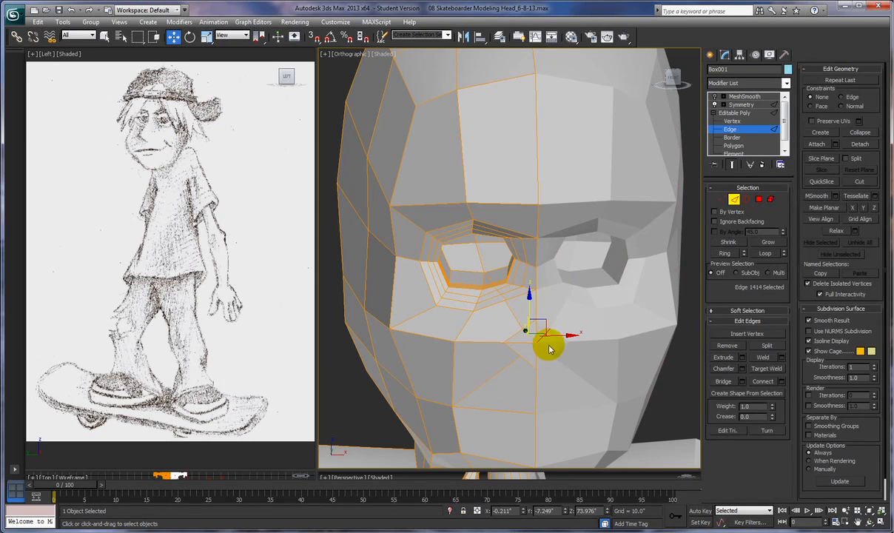
pyautogui.click(729, 345)
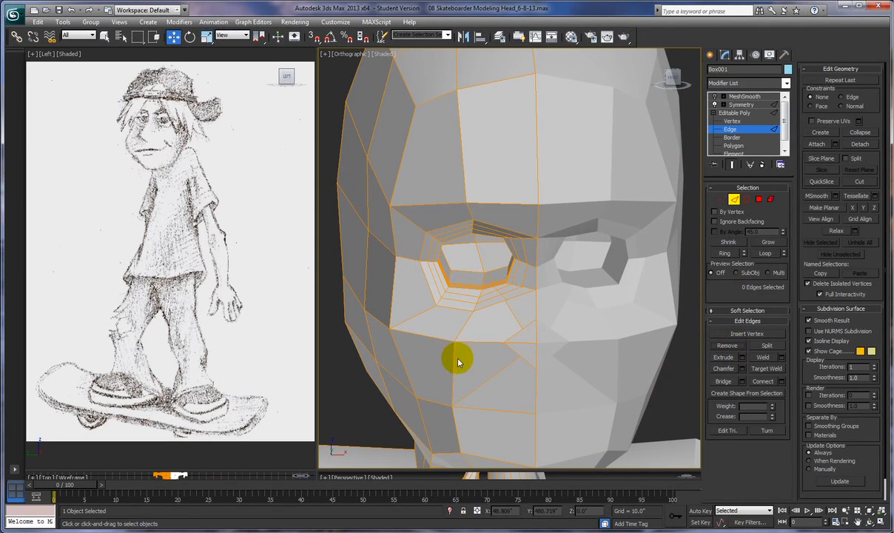
# Raise the nose's top centre-line vertex to about Z 75.05" and shift the upper side vertex outward and up toward the eye.
pyautogui.click(723, 199)
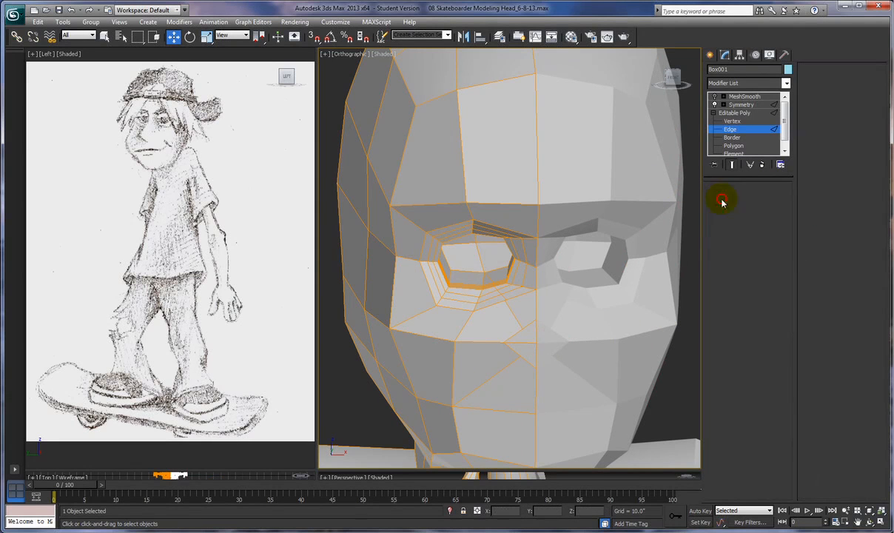
pyautogui.click(521, 328)
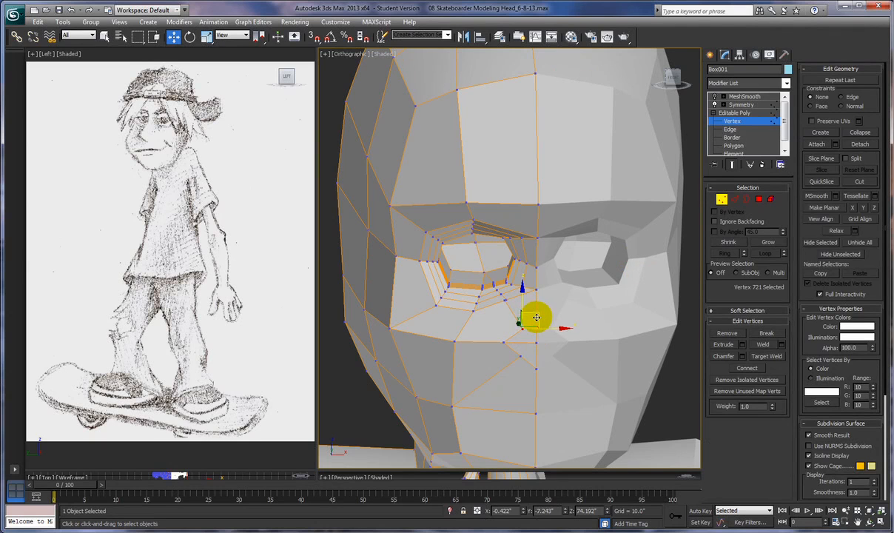
pyautogui.click(533, 313)
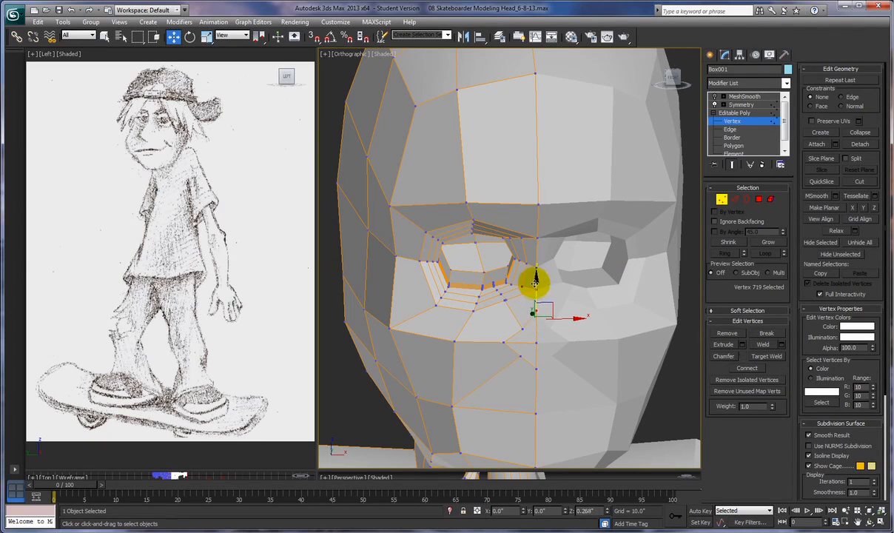
pyautogui.moveTo(534, 277); pyautogui.dragTo(533, 277)
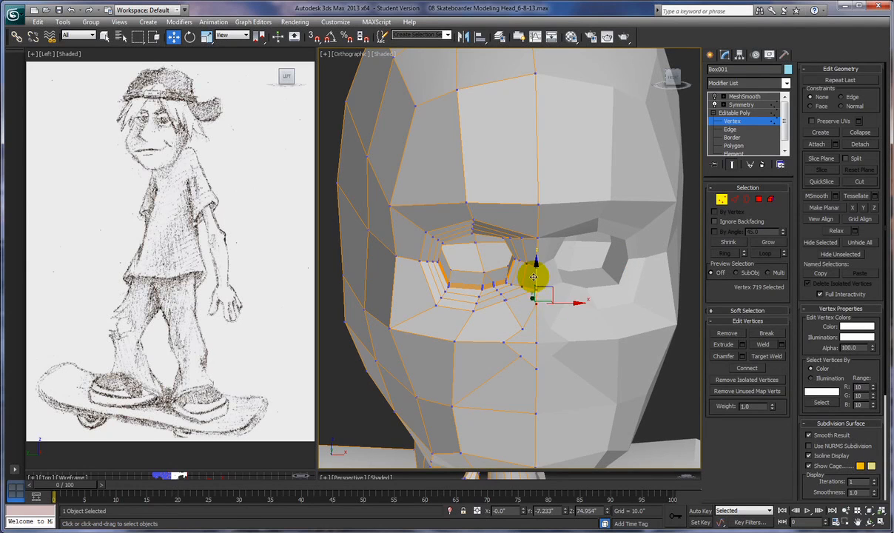
pyautogui.click(522, 325)
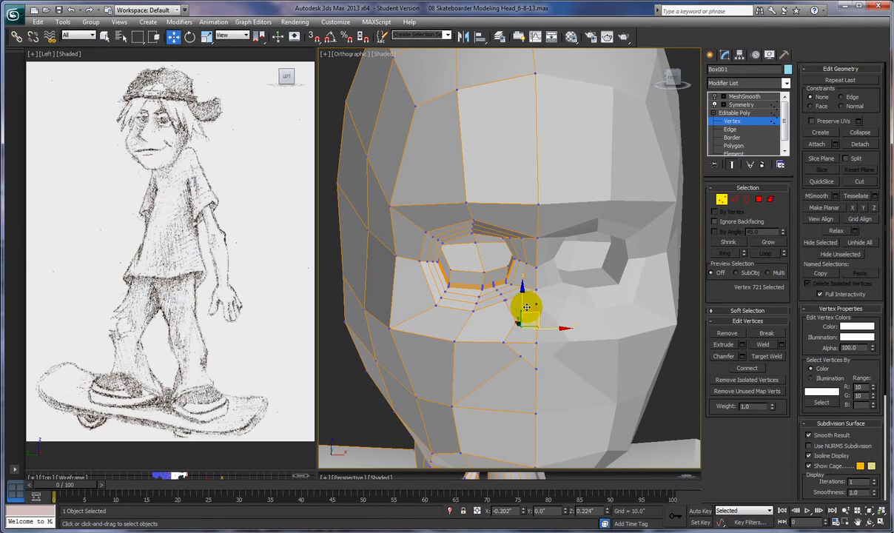
pyautogui.moveTo(526, 307); pyautogui.dragTo(538, 312)
pyautogui.click(534, 294)
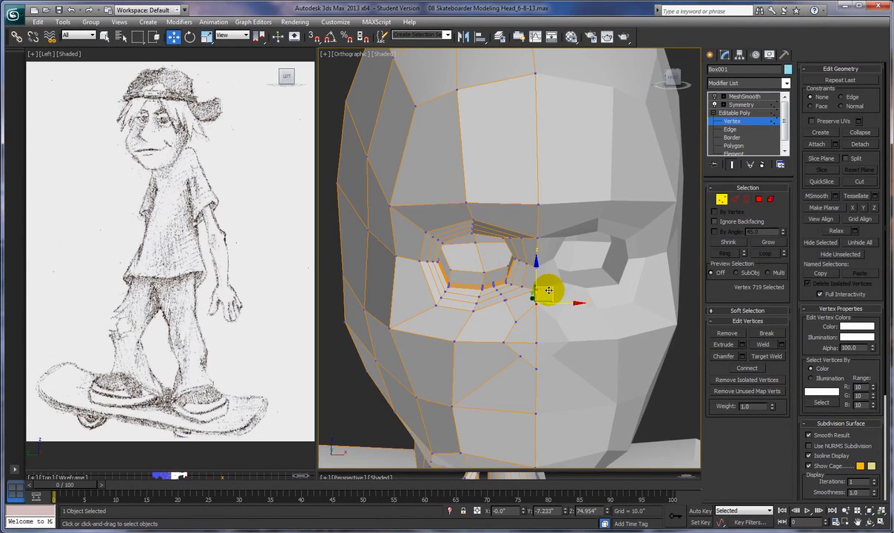
pyautogui.moveTo(535, 274); pyautogui.dragTo(535, 269)
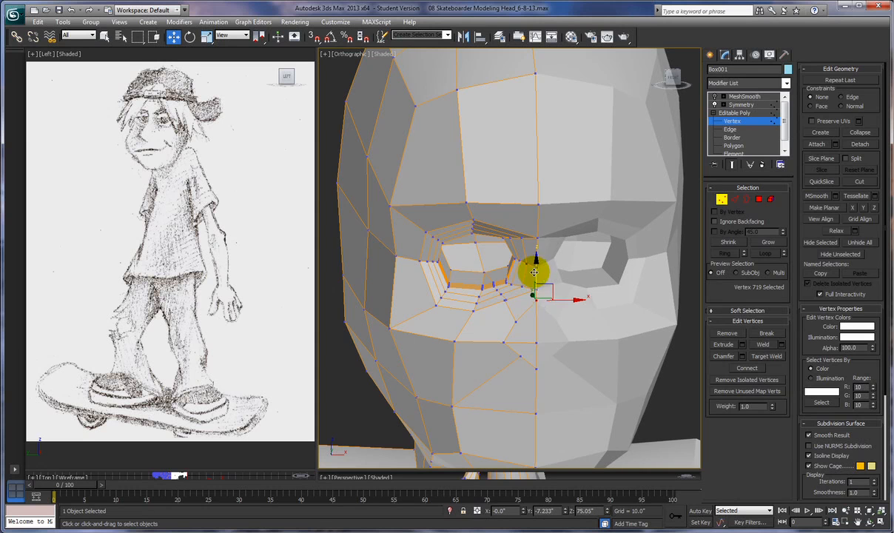
# Raise the nose outline's bottom centre-line vertex by about 0.34".
pyautogui.keyDown('alt'); pyautogui.moveTo(539, 321); pyautogui.dragTo(567, 326, button='middle'); pyautogui.keyUp('alt')
pyautogui.click(535, 362)
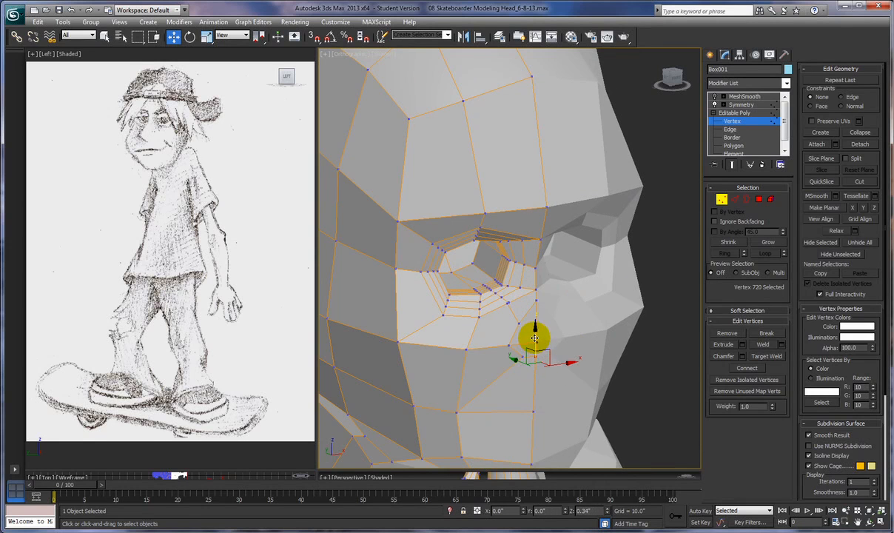
pyautogui.moveTo(548, 387)
pyautogui.keyDown('alt'); pyautogui.mouseDown(button='middle')
pyautogui.moveTo(565, 376)
pyautogui.moveTo(510, 381)
pyautogui.moveTo(515, 389)
pyautogui.moveTo(548, 385)
pyautogui.mouseUp(button='middle'); pyautogui.keyUp('alt')
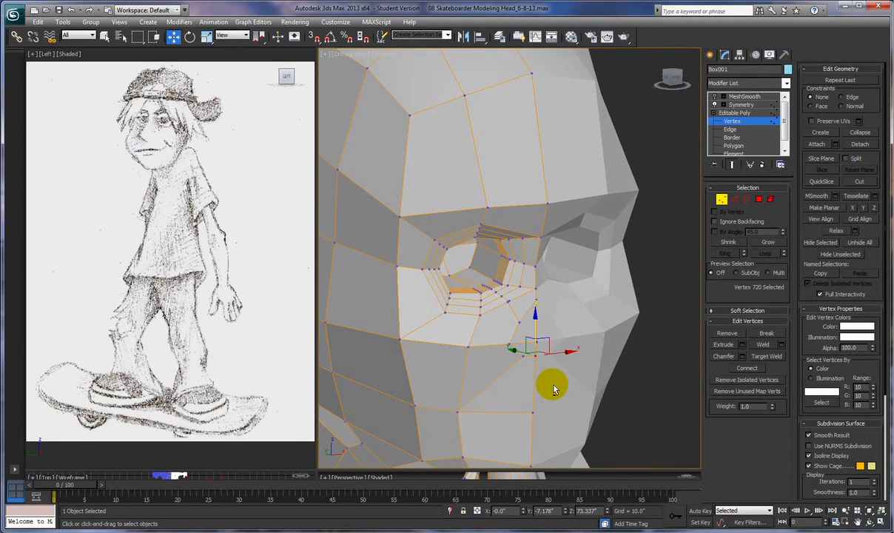
# Select the two nose polygons beside the centre line, extrude them outward 0.874" and nudge them slightly forward.
pyautogui.click(759, 199)
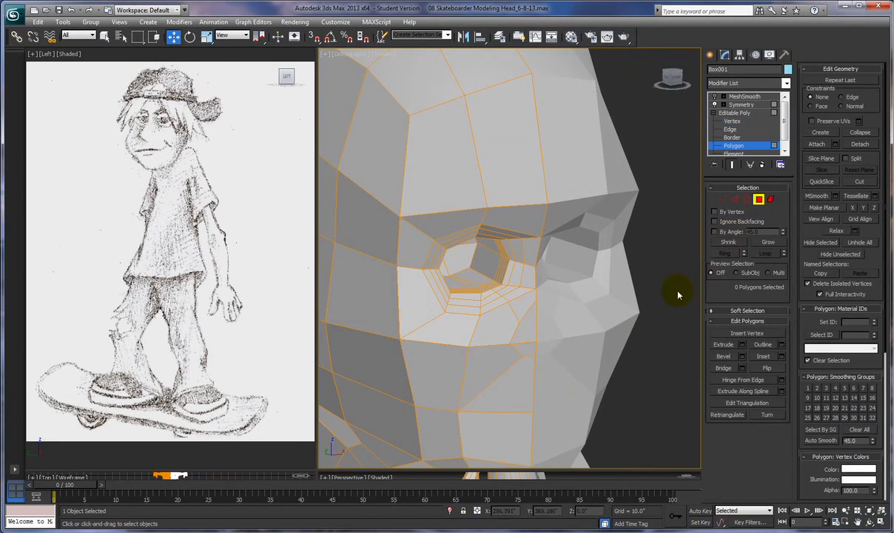
pyautogui.click(528, 337)
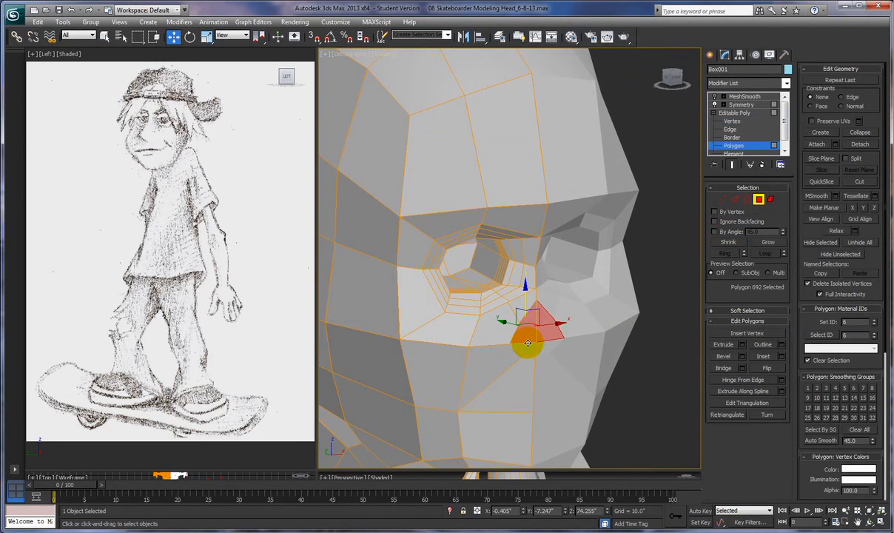
pyautogui.keyDown('ctrl'); pyautogui.click(528, 348); pyautogui.keyUp('ctrl')
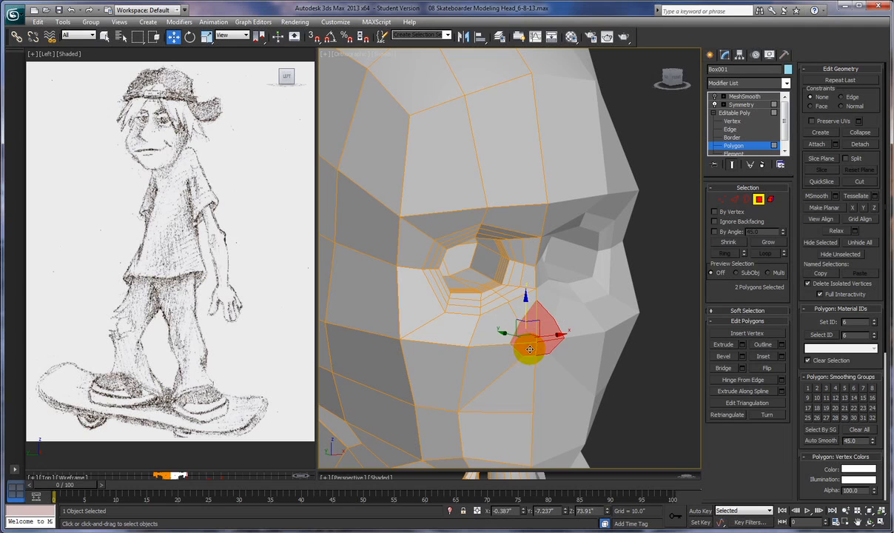
pyautogui.click(742, 345)
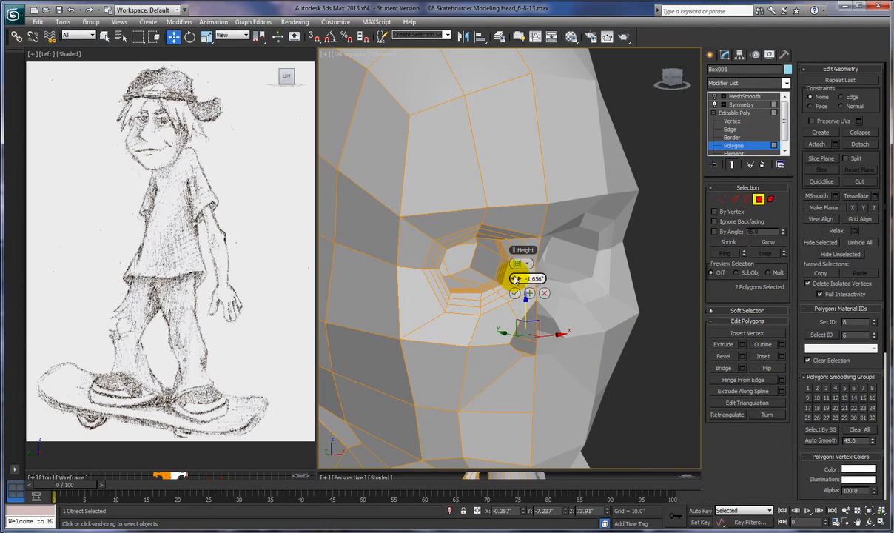
pyautogui.moveTo(514, 280); pyautogui.dragTo(584, 260)
pyautogui.keyDown('alt'); pyautogui.moveTo(567, 364); pyautogui.dragTo(621, 366, button='middle'); pyautogui.keyUp('alt')
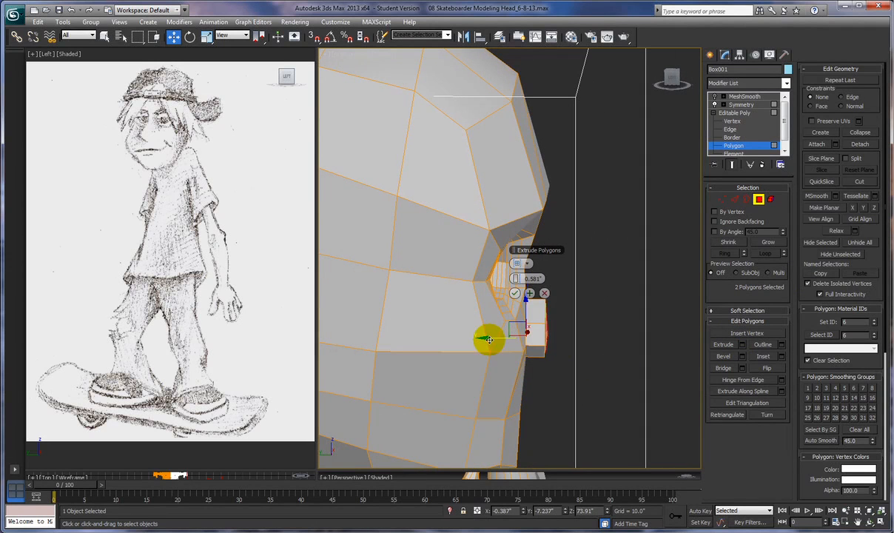
pyautogui.moveTo(490, 338); pyautogui.dragTo(492, 334)
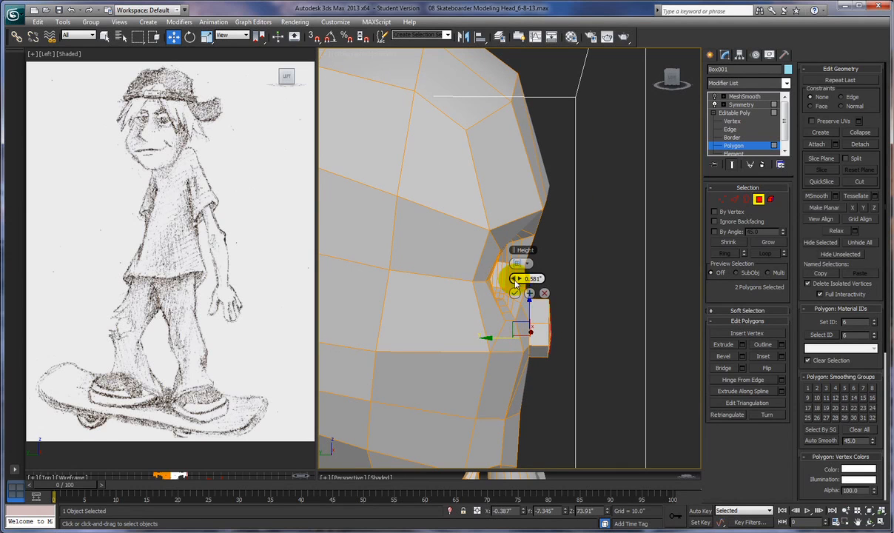
pyautogui.moveTo(515, 280)
pyautogui.mouseDown()
pyautogui.moveTo(503, 279)
pyautogui.moveTo(521, 278)
pyautogui.mouseUp()
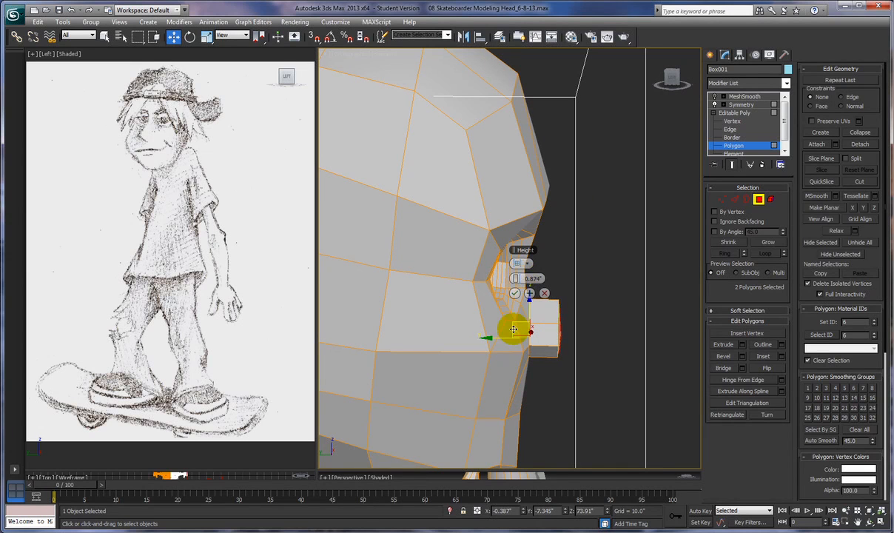
pyautogui.click(515, 293)
# Switch to vertex editing and pull the extruded nose's upper front vertices back toward the face.
pyautogui.keyDown('alt'); pyautogui.moveTo(573, 359); pyautogui.dragTo(565, 394, button='middle'); pyautogui.keyUp('alt')
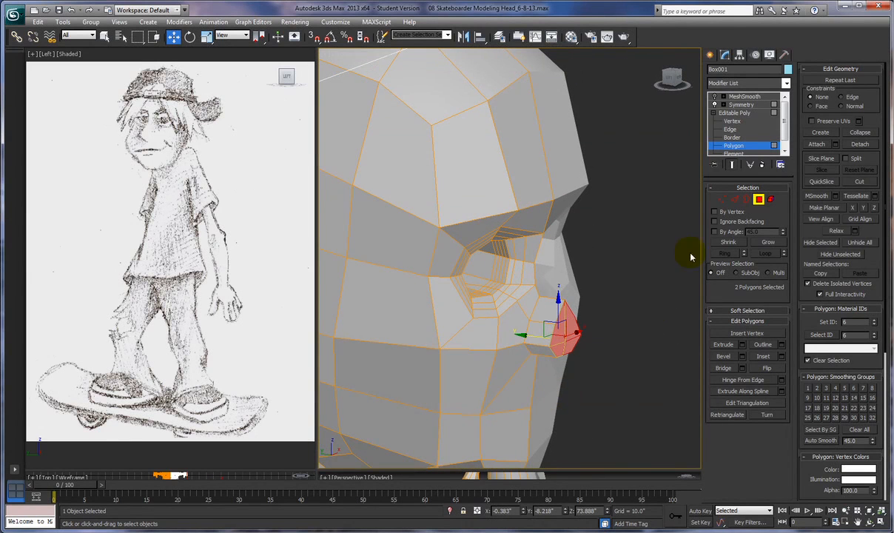
pyautogui.click(721, 199)
pyautogui.click(555, 299)
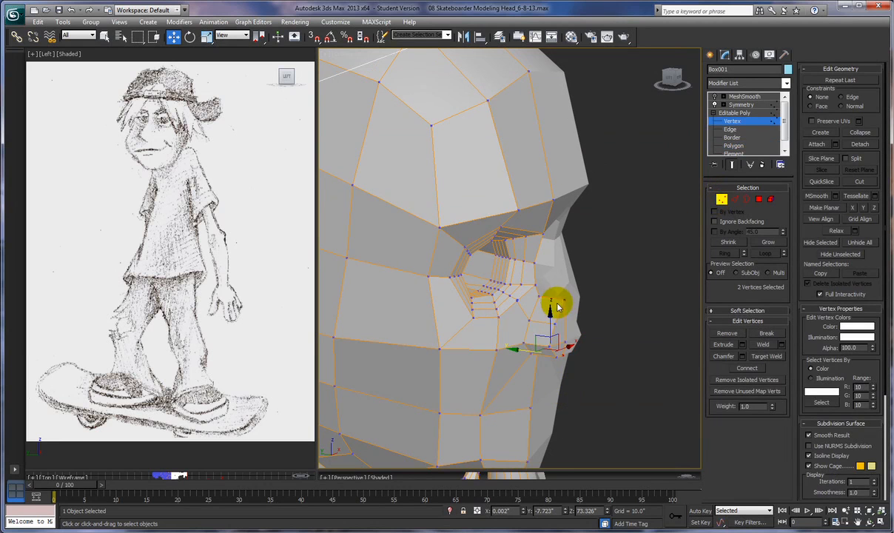
pyautogui.click(559, 296)
pyautogui.moveTo(534, 296); pyautogui.dragTo(507, 318)
# Move the nose's outer front side vertex back toward the face to about Y -8.05".
pyautogui.click(554, 323)
pyautogui.moveTo(553, 353); pyautogui.dragTo(578, 339, button='middle')
pyautogui.keyDown('ctrl'); pyautogui.click(576, 332); pyautogui.keyUp('ctrl')
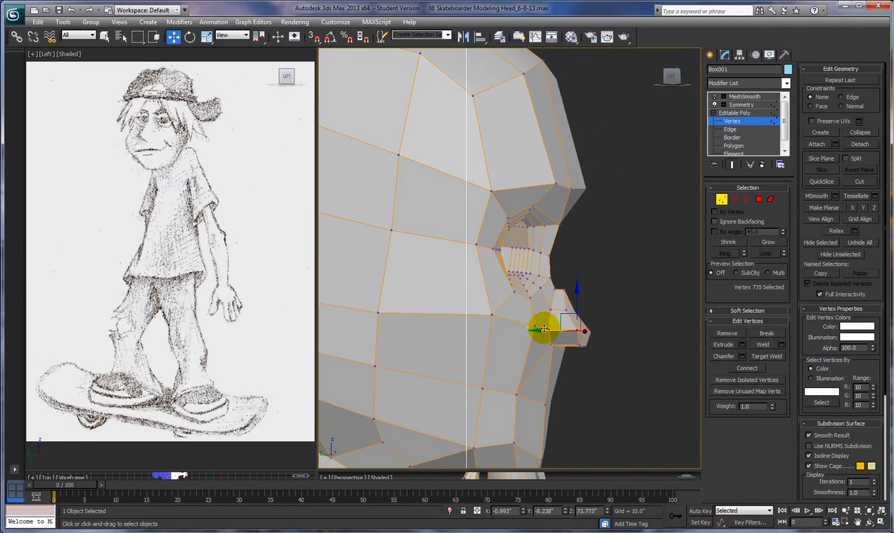
pyautogui.moveTo(544, 330); pyautogui.dragTo(540, 329)
pyautogui.keyDown('alt'); pyautogui.moveTo(594, 365); pyautogui.dragTo(553, 384, button='middle'); pyautogui.keyUp('alt')
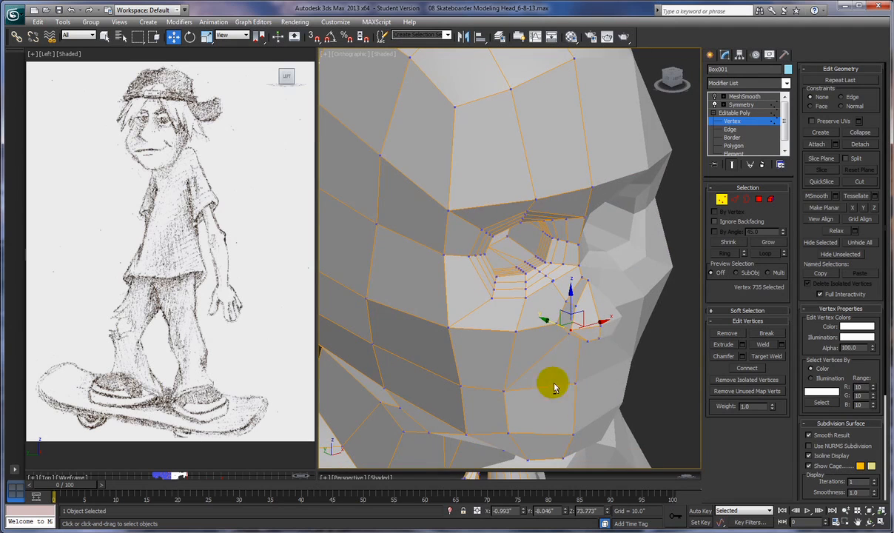
# Select the two front vertices on the nose's underside and move them back and slightly up, to about Y -7.64", Z 73.46".
pyautogui.click(596, 329)
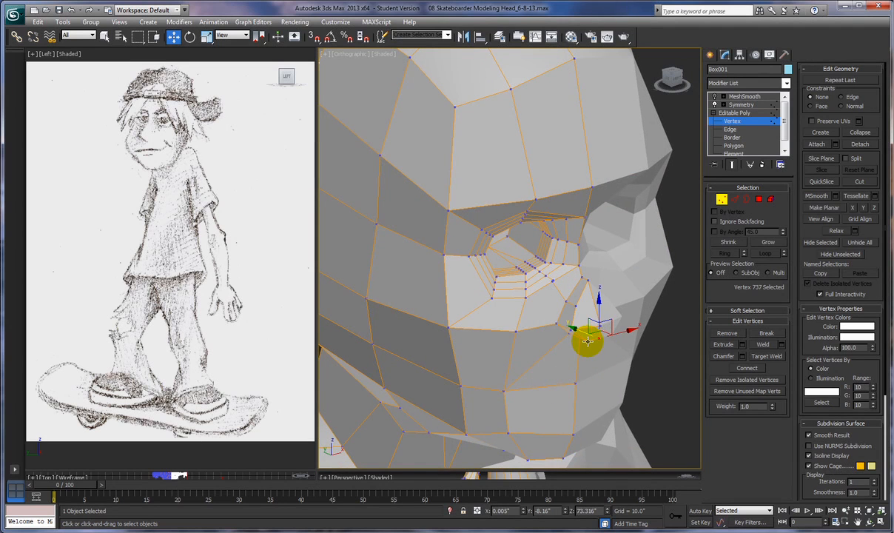
pyautogui.keyDown('ctrl'); pyautogui.click(588, 340); pyautogui.keyUp('ctrl')
pyautogui.press('l')
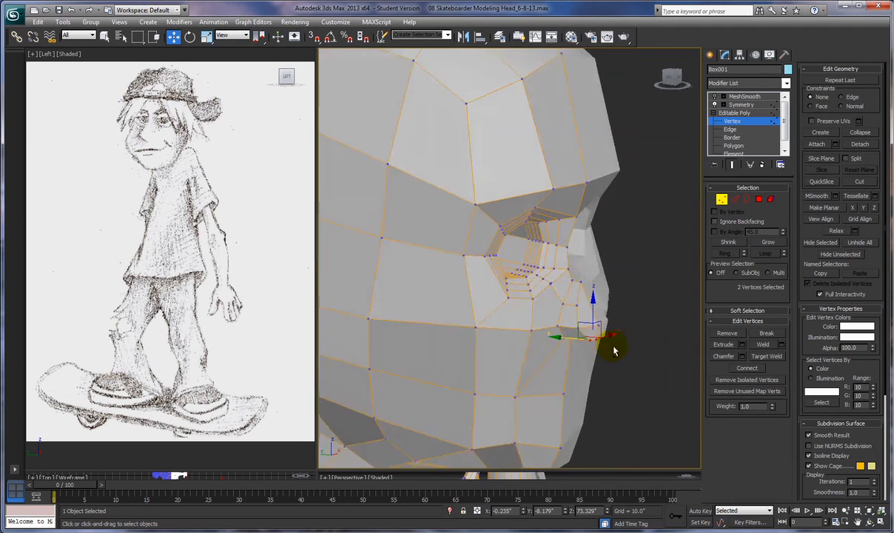
pyautogui.moveTo(571, 341); pyautogui.dragTo(574, 310)
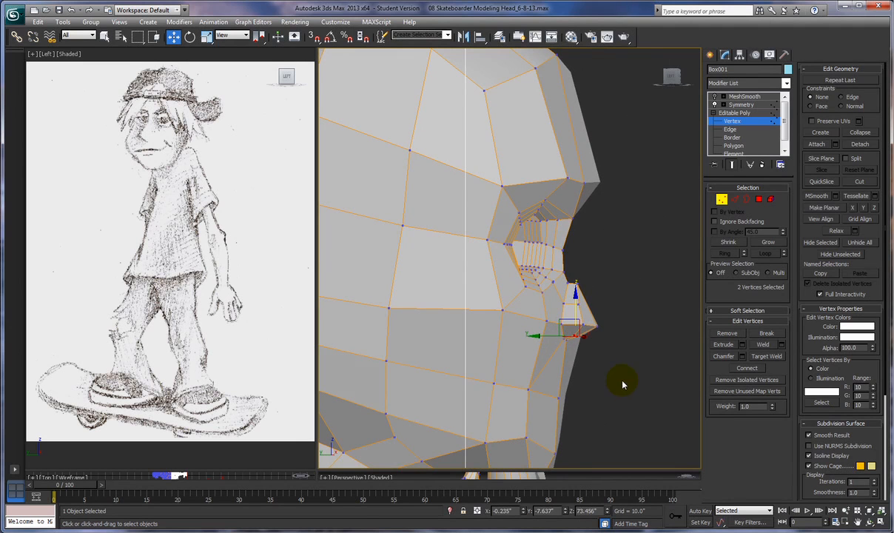
# Move the extruded nose's top centre-line vertex to about Y -7.64", Z 74.95".
pyautogui.keyDown('alt'); pyautogui.moveTo(623, 395); pyautogui.dragTo(587, 391, button='middle'); pyautogui.keyUp('alt')
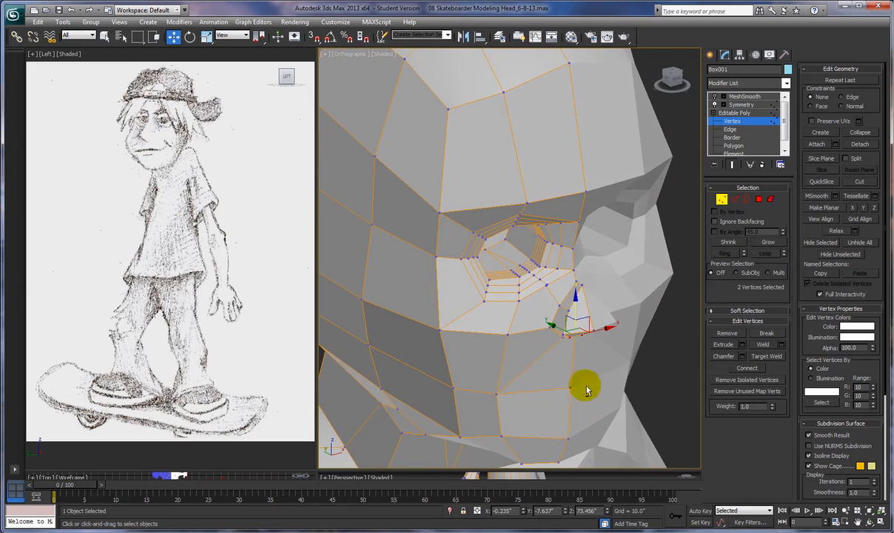
pyautogui.click(575, 275)
pyautogui.click(626, 288)
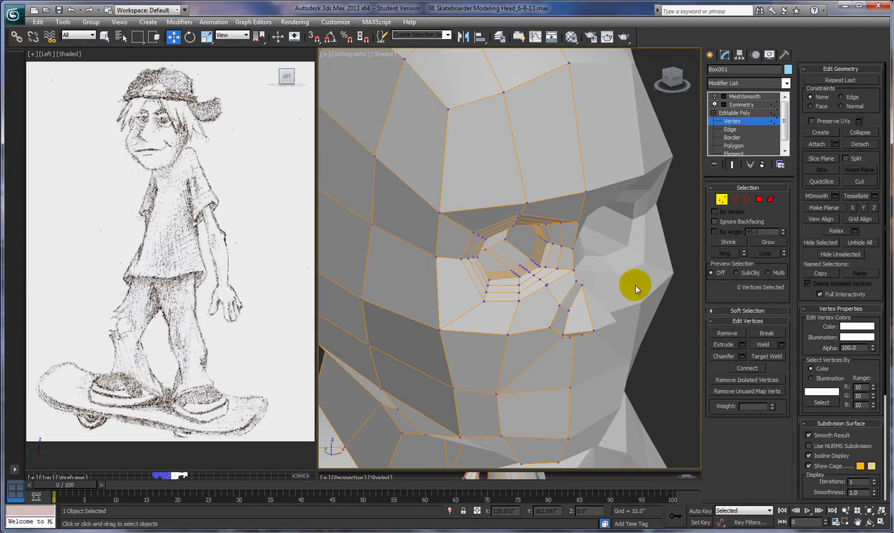
pyautogui.click(576, 280)
pyautogui.keyDown('alt'); pyautogui.moveTo(631, 319); pyautogui.dragTo(584, 277, button='middle'); pyautogui.keyUp('alt')
pyautogui.moveTo(562, 266); pyautogui.dragTo(578, 276)
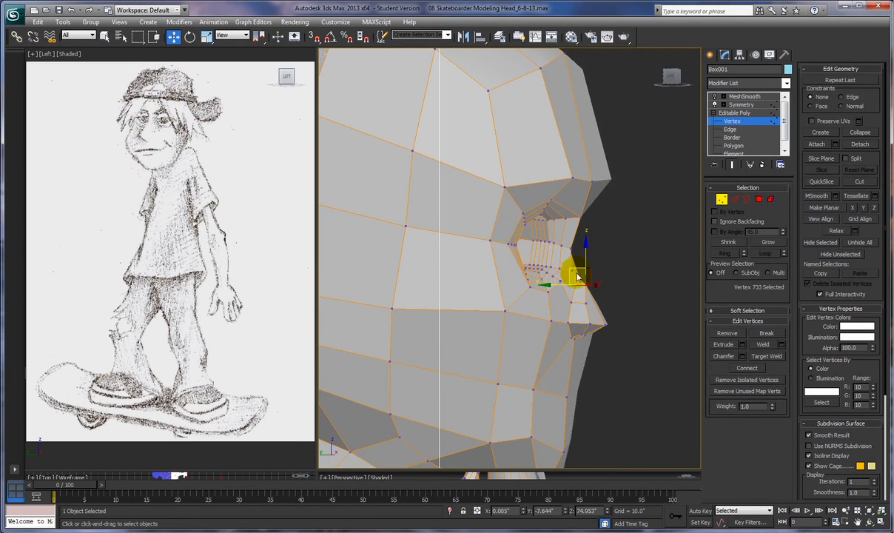
# Turn on the MeshSmooth result and examine the smoothed nose from several angles.
pyautogui.click(714, 97)
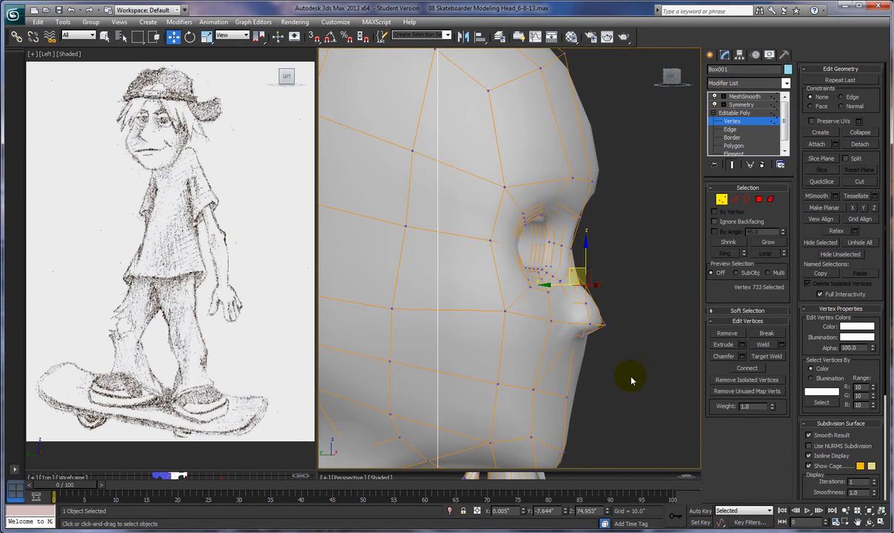
pyautogui.moveTo(643, 399)
pyautogui.keyDown('alt'); pyautogui.mouseDown(button='middle')
pyautogui.moveTo(625, 405)
pyautogui.moveTo(536, 391)
pyautogui.moveTo(469, 410)
pyautogui.moveTo(658, 409)
pyautogui.moveTo(665, 385)
pyautogui.moveTo(631, 405)
pyautogui.mouseUp(button='middle'); pyautogui.keyUp('alt')
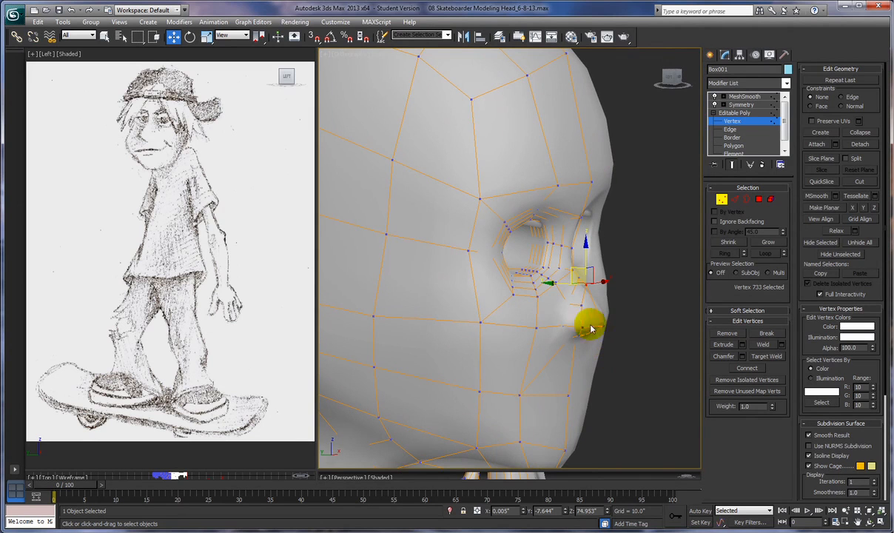
pyautogui.keyDown('alt'); pyautogui.moveTo(671, 381); pyautogui.dragTo(595, 271, button='middle'); pyautogui.keyUp('alt')
pyautogui.keyDown('alt'); pyautogui.moveTo(611, 305); pyautogui.dragTo(625, 337, button='middle'); pyautogui.keyUp('alt')
# Adjust the vertices between the nose bridge and the eye, shifting the lower one outward and down to about X -0.57", Z 75.44".
pyautogui.click(570, 247)
pyautogui.keyDown('alt'); pyautogui.moveTo(588, 259); pyautogui.dragTo(525, 256, button='middle'); pyautogui.keyUp('alt')
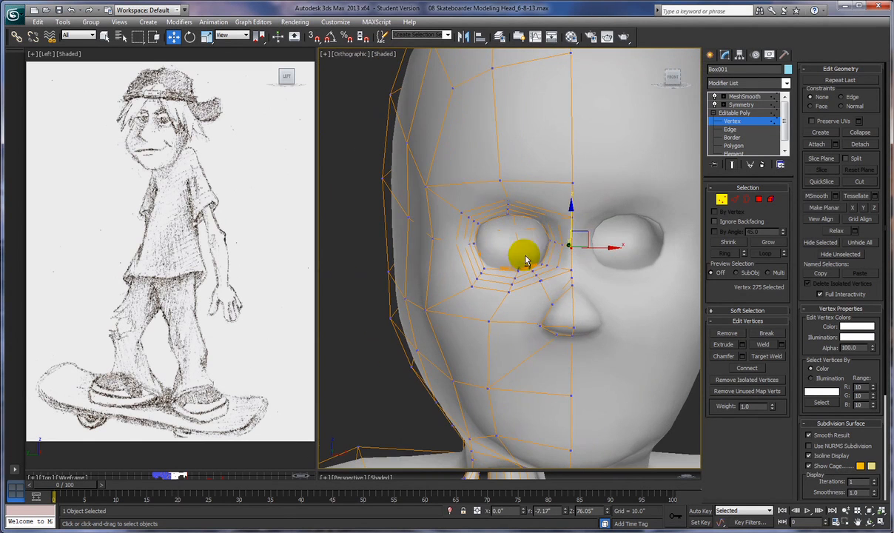
pyautogui.click(561, 242)
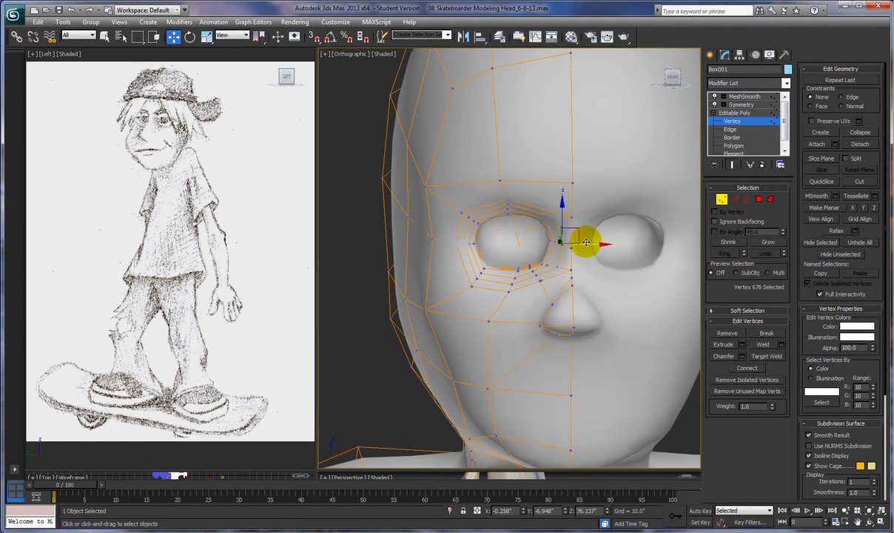
pyautogui.click(556, 265)
pyautogui.moveTo(586, 268); pyautogui.dragTo(580, 272)
pyautogui.keyDown('alt'); pyautogui.moveTo(567, 302); pyautogui.dragTo(619, 314, button='middle'); pyautogui.keyUp('alt')
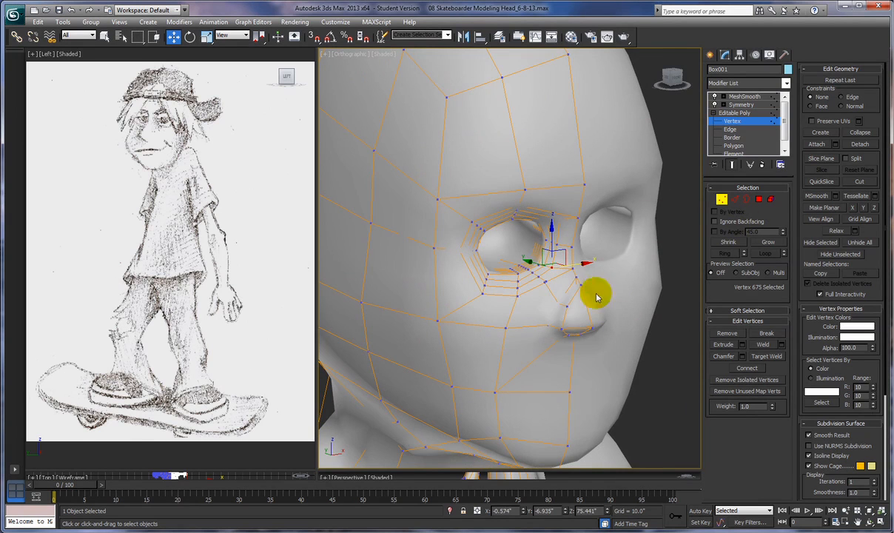
# Widen the side of the nose by moving its side vertices outward, placing the lower one at about X -1.26", Z 73.80".
pyautogui.click(559, 297)
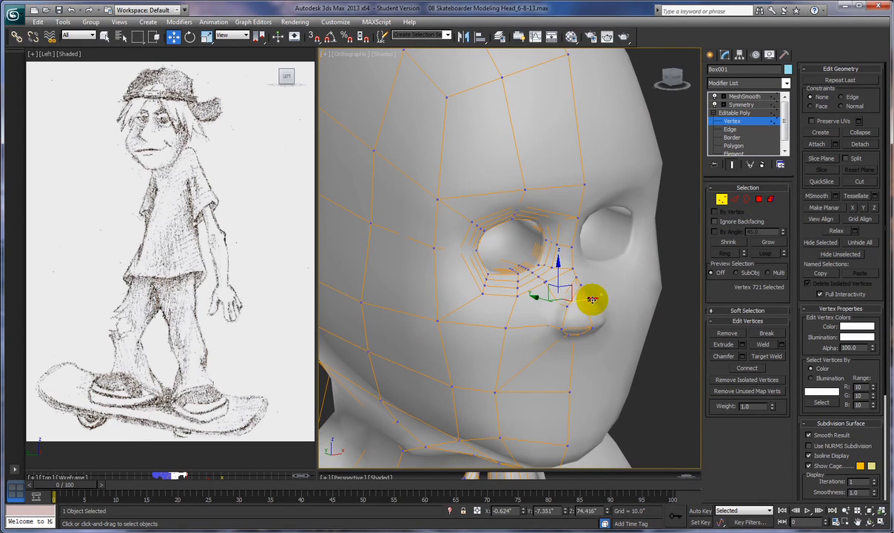
pyautogui.moveTo(591, 298); pyautogui.dragTo(581, 303)
pyautogui.moveTo(579, 302); pyautogui.dragTo(567, 323)
pyautogui.keyDown('alt'); pyautogui.moveTo(610, 350); pyautogui.dragTo(628, 341, button='middle'); pyautogui.keyUp('alt')
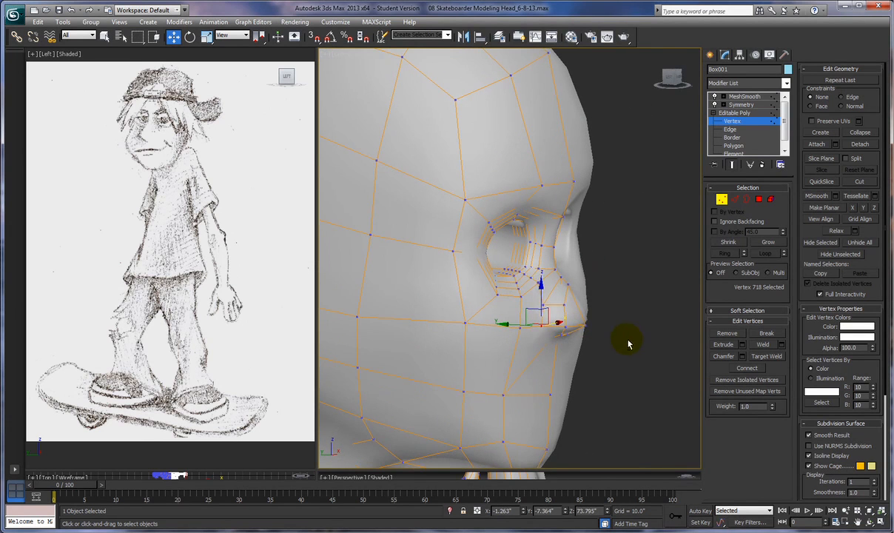
# Pull the centre-line vertex at the nose tip forward to about Y -8.46".
pyautogui.click(584, 324)
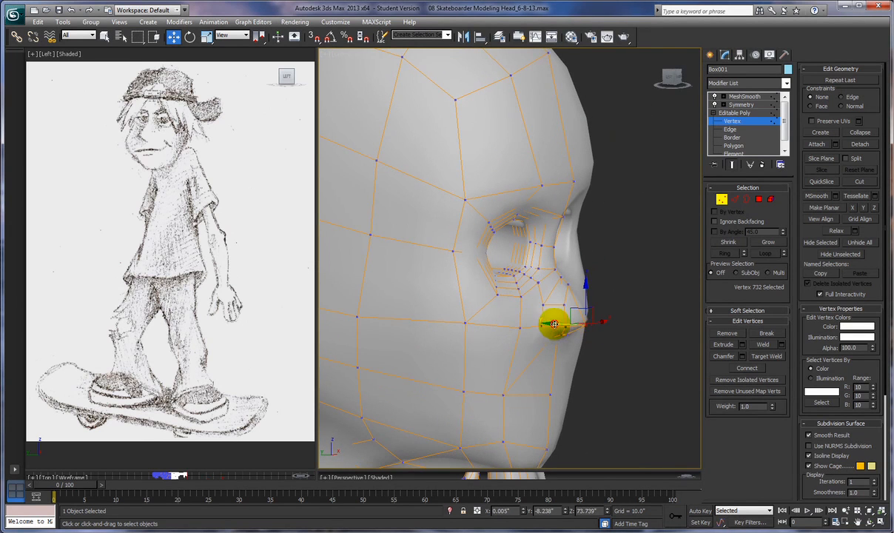
pyautogui.moveTo(553, 324); pyautogui.dragTo(564, 324)
pyautogui.keyDown('alt'); pyautogui.moveTo(703, 371); pyautogui.dragTo(639, 375, button='middle'); pyautogui.keyUp('alt')
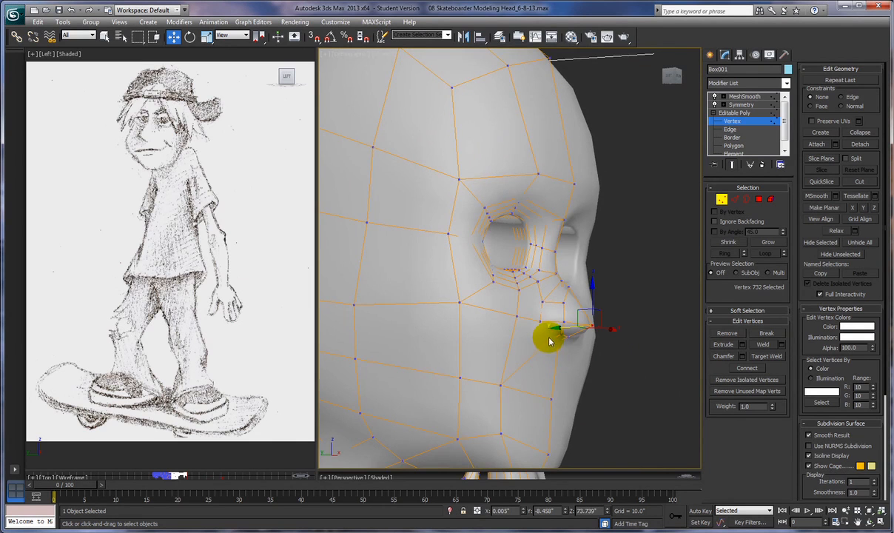
pyautogui.keyDown('alt'); pyautogui.moveTo(542, 331); pyautogui.dragTo(672, 266, button='middle'); pyautogui.keyUp('alt')
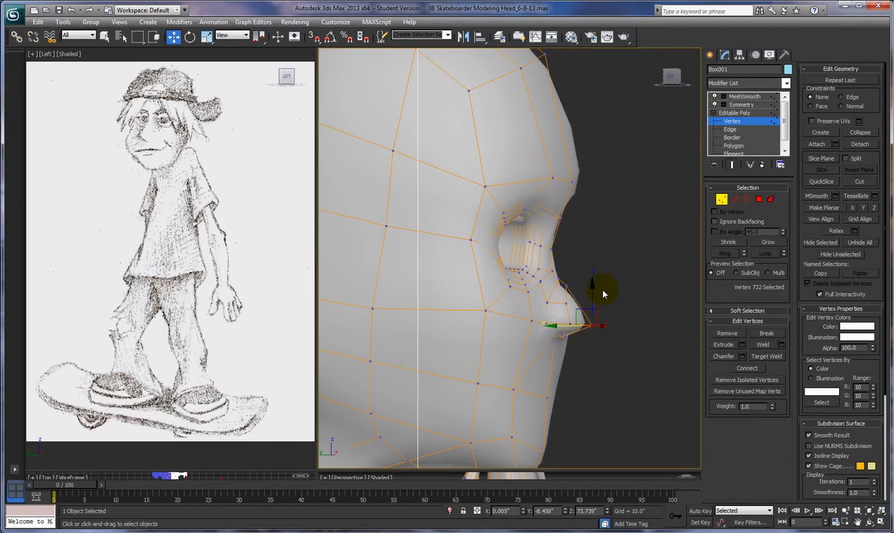
# Move the two centre-line vertices at the base of the nose bridge forward and up, the lower one to about Y -7.59", Z 75.24".
pyautogui.click(551, 271)
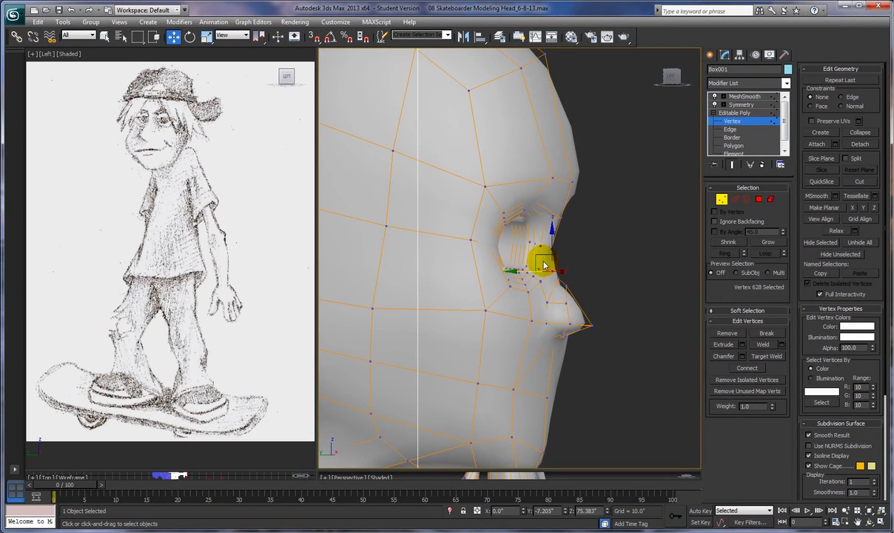
pyautogui.moveTo(542, 252); pyautogui.dragTo(544, 251)
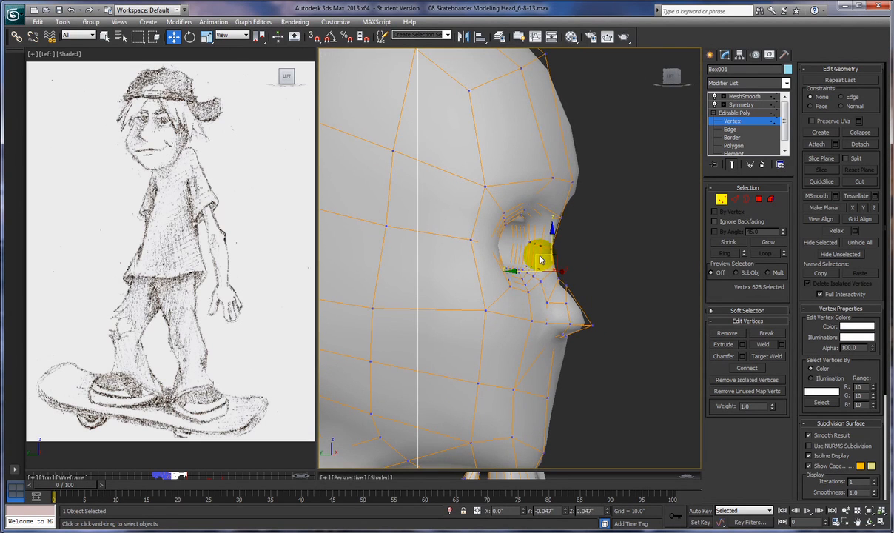
pyautogui.click(555, 278)
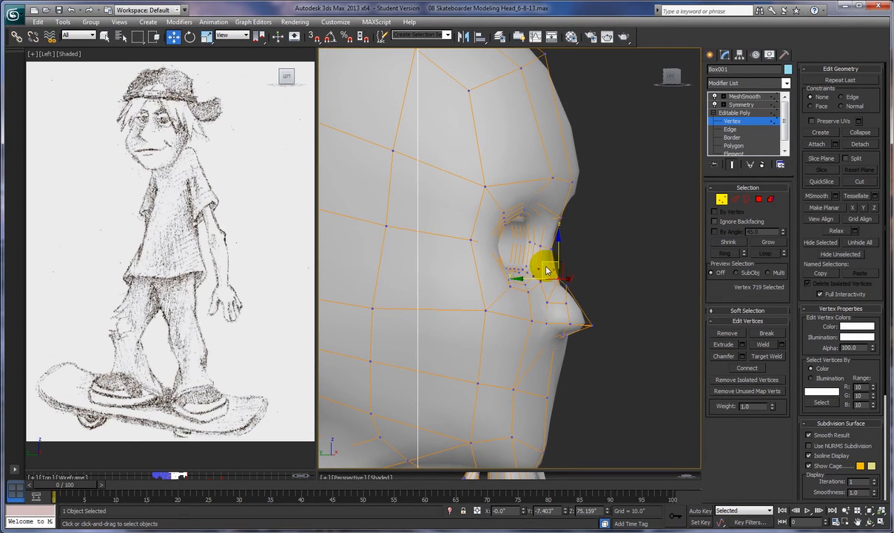
pyautogui.moveTo(545, 264); pyautogui.dragTo(550, 268)
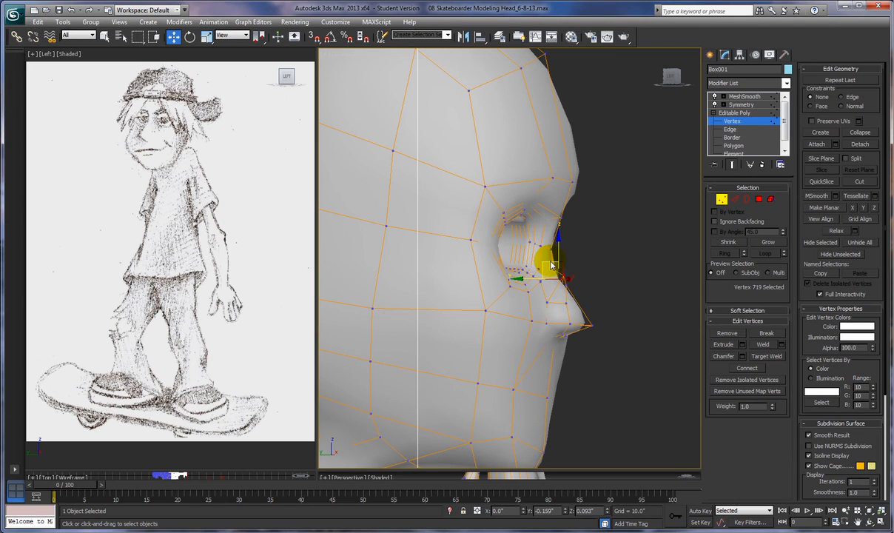
pyautogui.moveTo(552, 267); pyautogui.dragTo(553, 268)
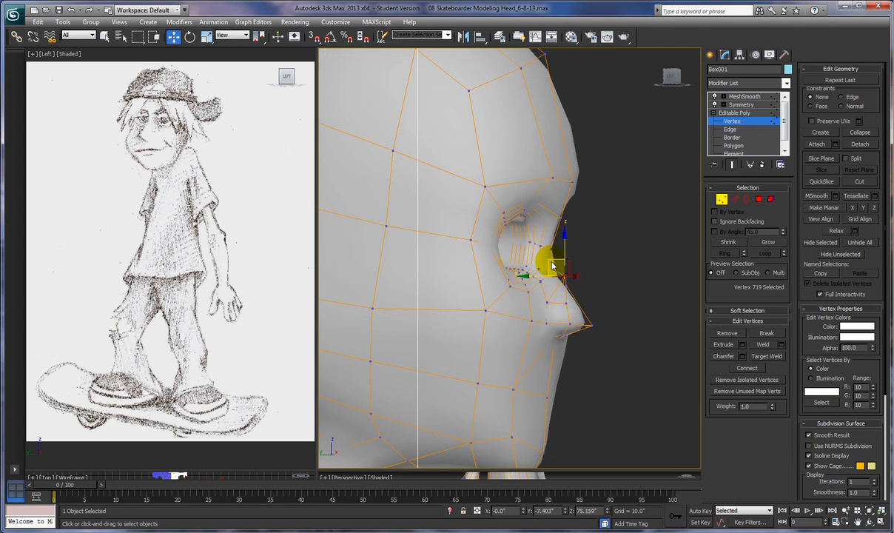
pyautogui.moveTo(600, 296)
pyautogui.keyDown('alt'); pyautogui.mouseDown(button='middle')
pyautogui.moveTo(535, 318)
pyautogui.moveTo(435, 298)
pyautogui.moveTo(611, 285)
pyautogui.moveTo(613, 297)
pyautogui.mouseUp(button='middle'); pyautogui.keyUp('alt')
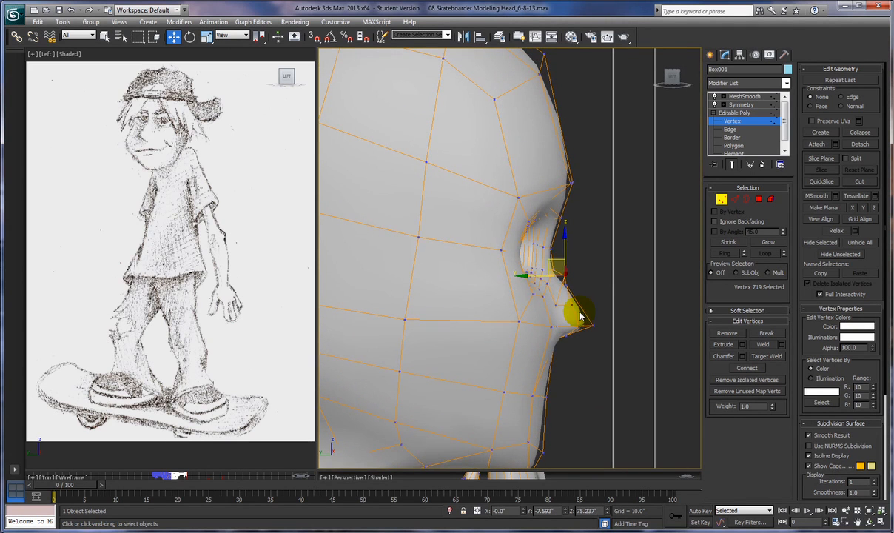
# Pull the nose's upper front centre-line vertex forward and down, and shift the tip vertex to about Y -8.61", Z 73.63".
pyautogui.click(562, 284)
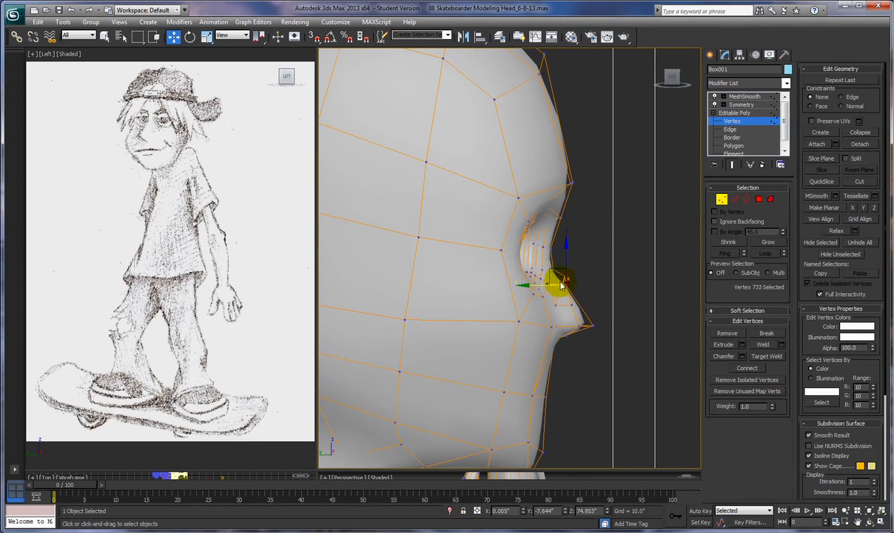
pyautogui.moveTo(552, 272); pyautogui.dragTo(565, 285)
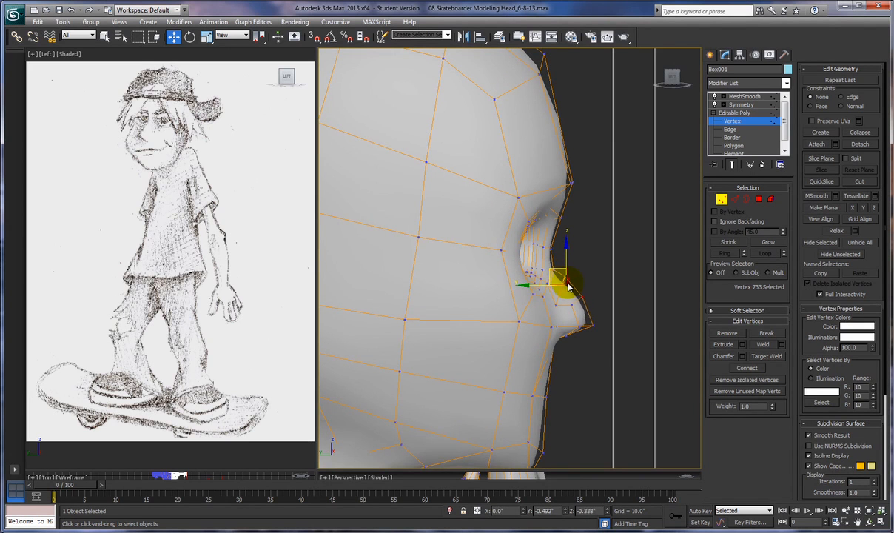
pyautogui.keyDown('alt'); pyautogui.moveTo(575, 296); pyautogui.dragTo(552, 365, button='middle'); pyautogui.keyUp('alt')
pyautogui.press('l')
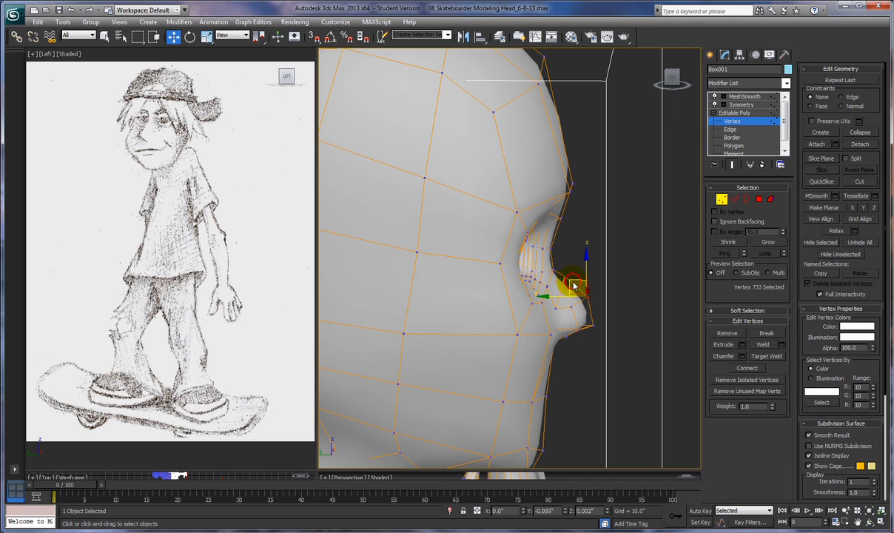
pyautogui.moveTo(583, 289); pyautogui.dragTo(585, 318)
pyautogui.click(588, 319)
pyautogui.keyDown('alt'); pyautogui.moveTo(584, 319); pyautogui.dragTo(535, 376, button='middle'); pyautogui.keyUp('alt')
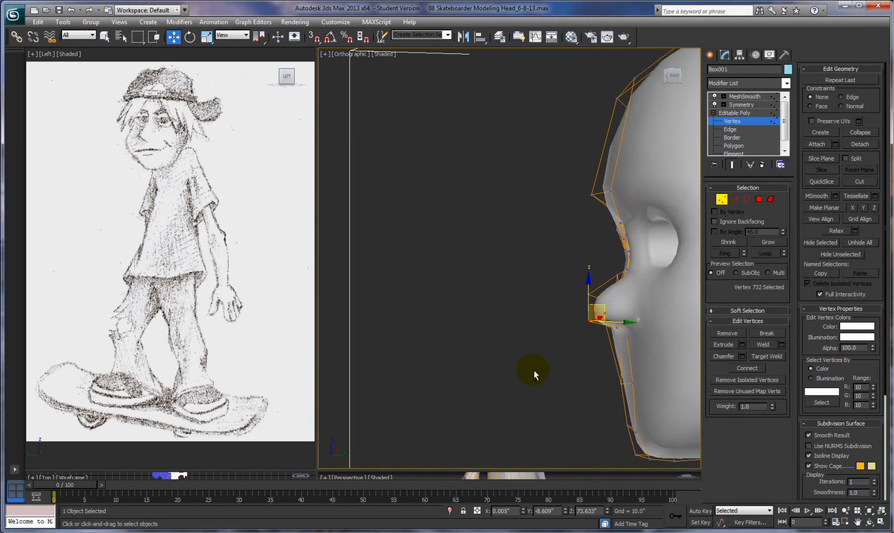
# Lower the side vertex beneath the nose to about Z 72.95", turn off the MeshSmooth display, and lower the adjacent centre-line vertex to about Z 72.91".
pyautogui.keyDown('alt'); pyautogui.moveTo(400, 259); pyautogui.dragTo(567, 291, button='middle'); pyautogui.keyUp('alt')
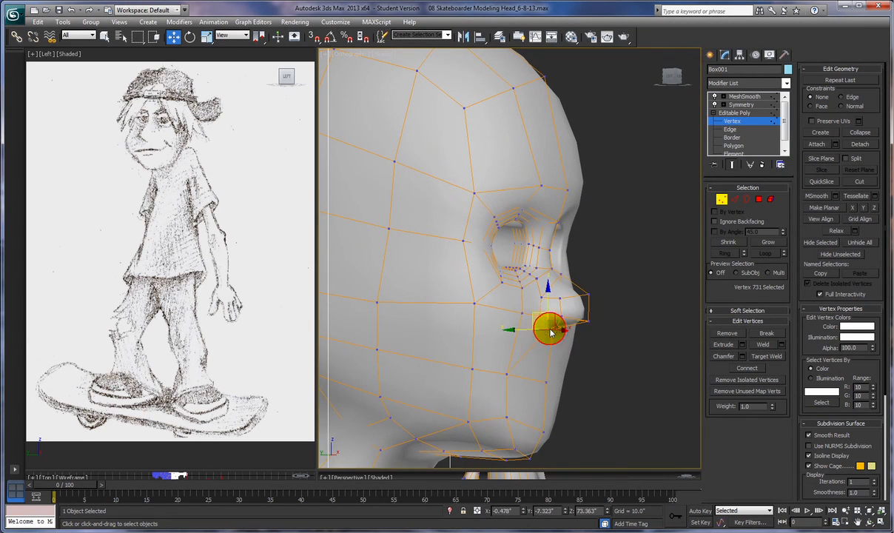
pyautogui.moveTo(547, 289); pyautogui.dragTo(548, 299)
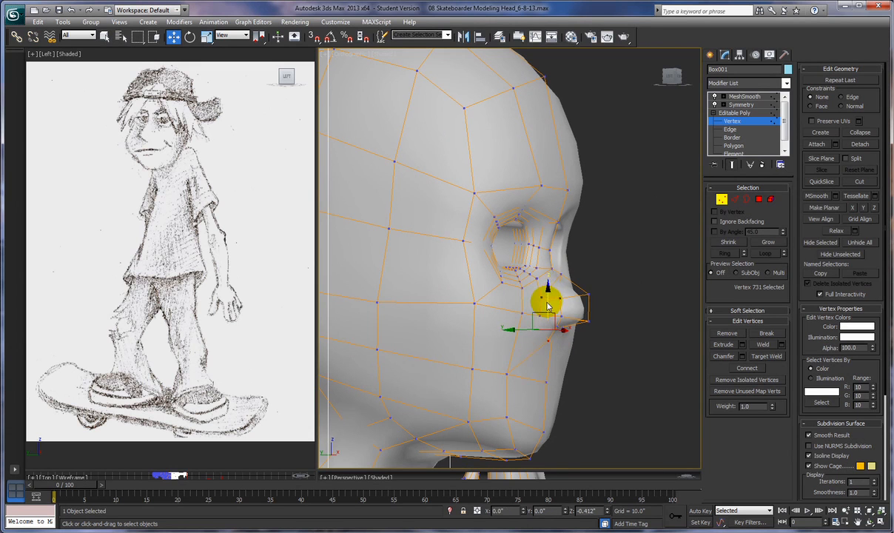
pyautogui.click(715, 97)
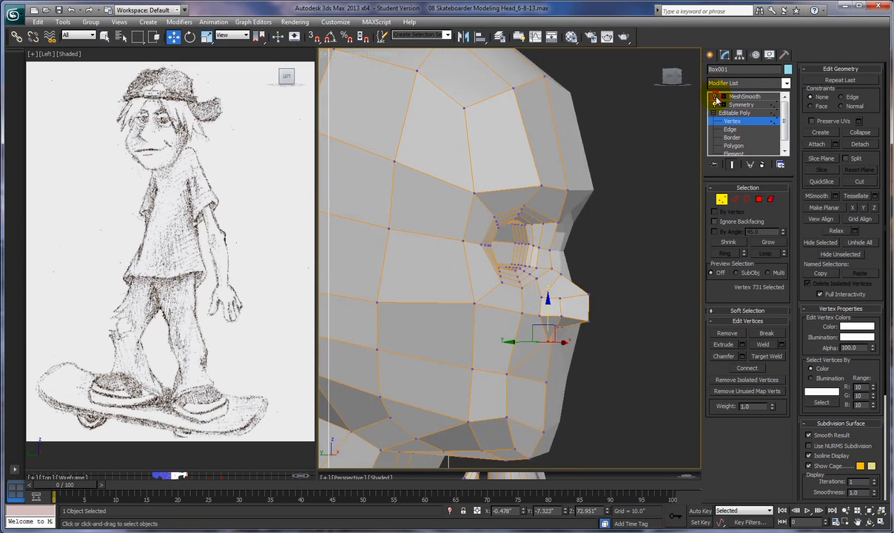
pyautogui.keyDown('alt'); pyautogui.moveTo(618, 429); pyautogui.dragTo(565, 362, button='middle'); pyautogui.keyUp('alt')
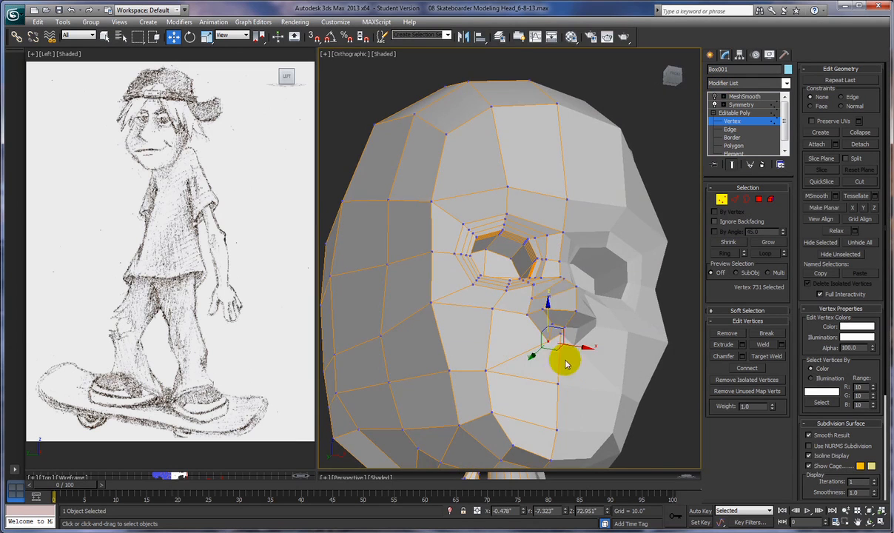
pyautogui.click(560, 314)
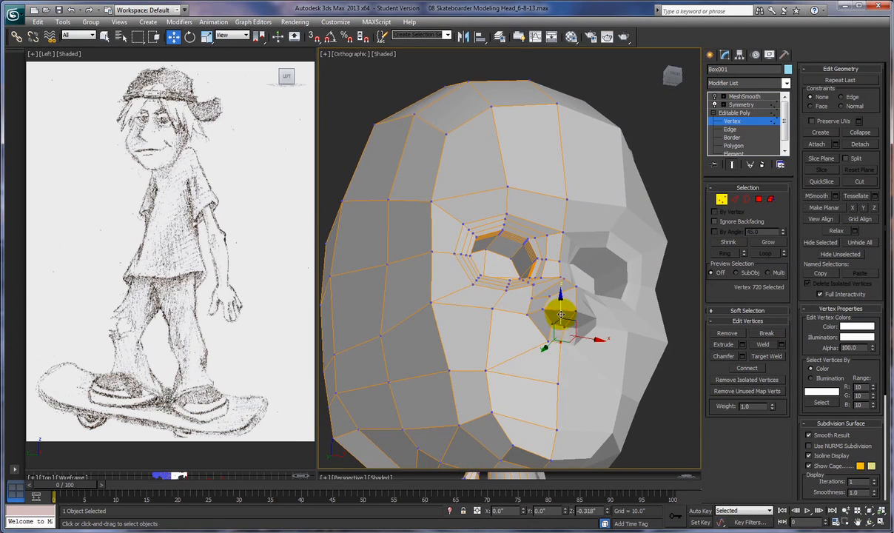
pyautogui.keyDown('alt'); pyautogui.moveTo(560, 316); pyautogui.dragTo(648, 362, button='middle'); pyautogui.keyUp('alt')
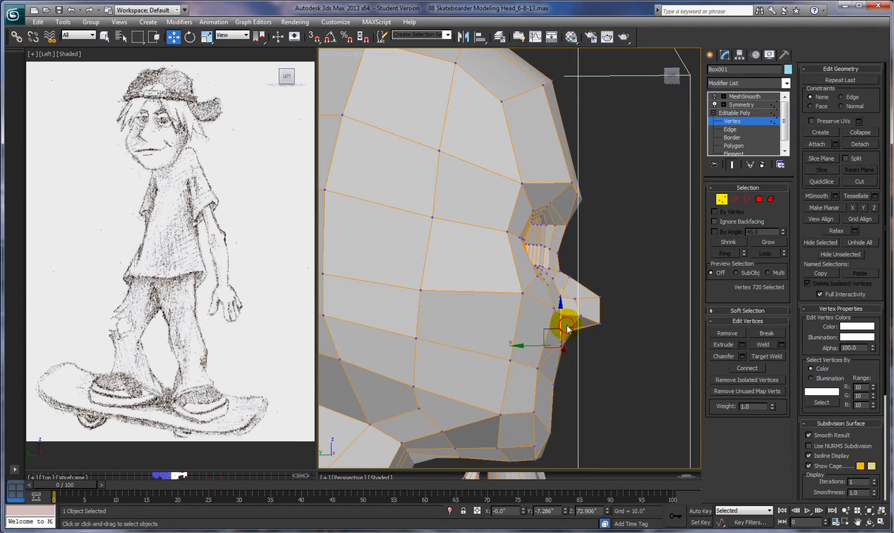
# Reposition the two nose-underside vertices to about Y -7.76", Z 73.34", and the pair just below them to about Y -7.56", Z 72.62".
pyautogui.moveTo(580, 338); pyautogui.dragTo(560, 318)
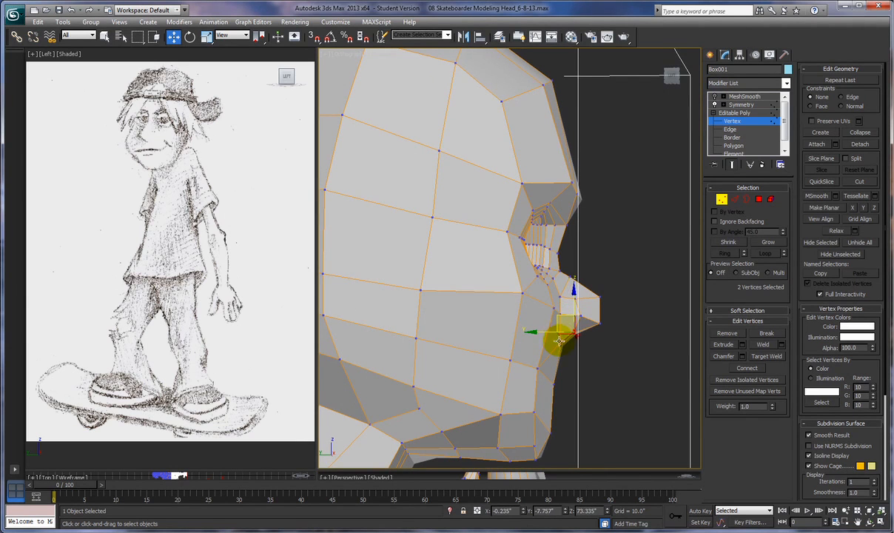
pyautogui.moveTo(567, 354); pyautogui.dragTo(553, 340)
pyautogui.moveTo(587, 370)
pyautogui.keyDown('alt'); pyautogui.mouseDown(button='middle')
pyautogui.moveTo(505, 355)
pyautogui.moveTo(508, 365)
pyautogui.moveTo(592, 365)
pyautogui.moveTo(582, 370)
pyautogui.moveTo(579, 361)
pyautogui.mouseUp(button='middle'); pyautogui.keyUp('alt')
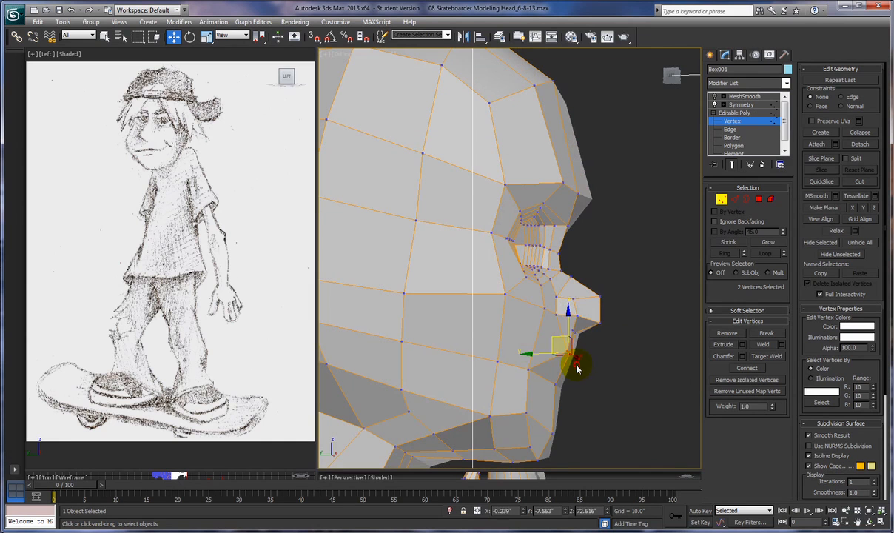
# Move the side vertex below the nose back and up to about Y -7.47", Z 72.75", and turn the MeshSmooth display back on.
pyautogui.click(558, 348)
pyautogui.click(567, 349)
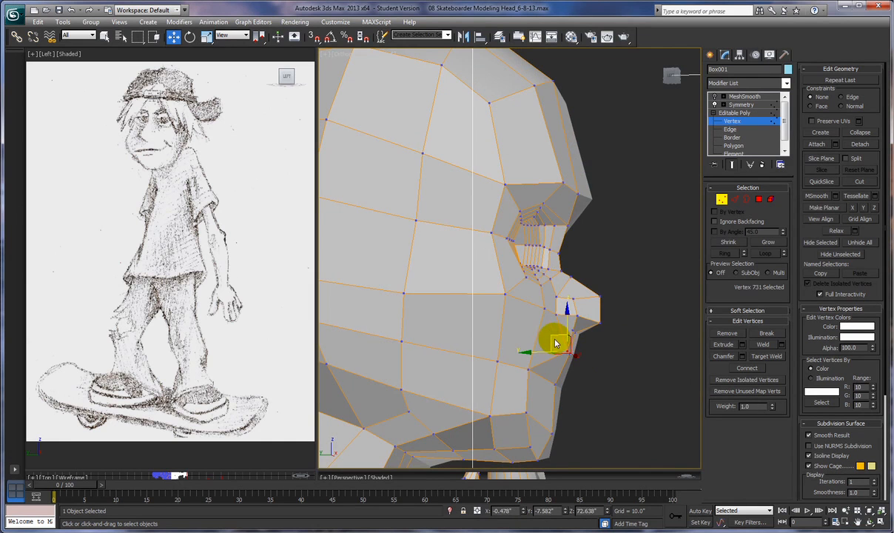
pyautogui.moveTo(553, 337); pyautogui.dragTo(551, 335)
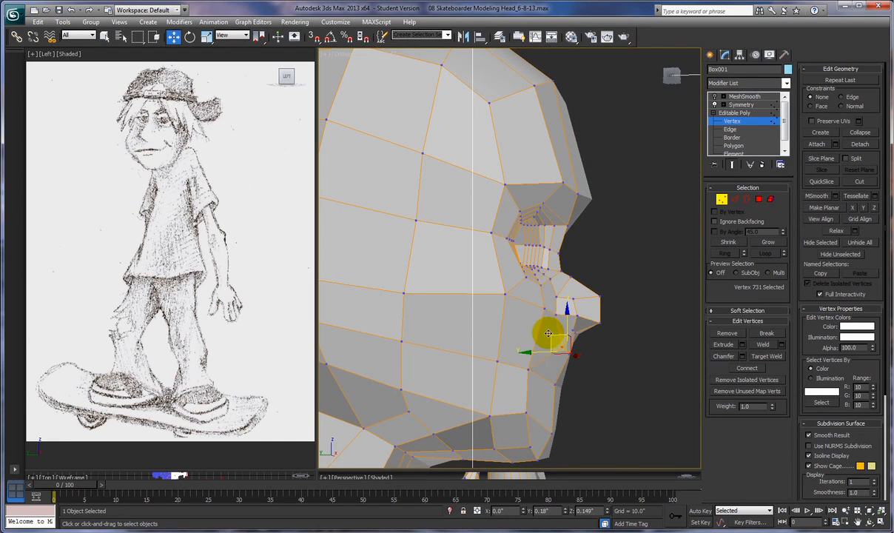
pyautogui.moveTo(584, 359)
pyautogui.keyDown('alt'); pyautogui.mouseDown(button='middle')
pyautogui.moveTo(519, 356)
pyautogui.moveTo(535, 365)
pyautogui.moveTo(570, 363)
pyautogui.mouseUp(button='middle'); pyautogui.keyUp('alt')
pyautogui.click(715, 97)
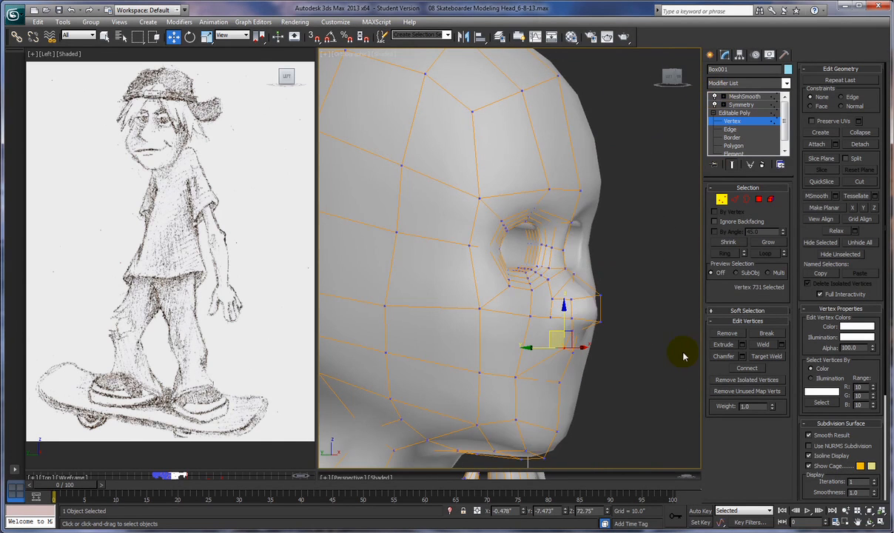
# Nudge the two centre-line vertices at the base of the nose bridge, placing the upper one at about Y -7.36", Z 75.45".
pyautogui.keyDown('alt'); pyautogui.moveTo(655, 372); pyautogui.dragTo(512, 374, button='middle'); pyautogui.keyUp('alt')
pyautogui.moveTo(603, 389); pyautogui.dragTo(567, 309, button='middle')
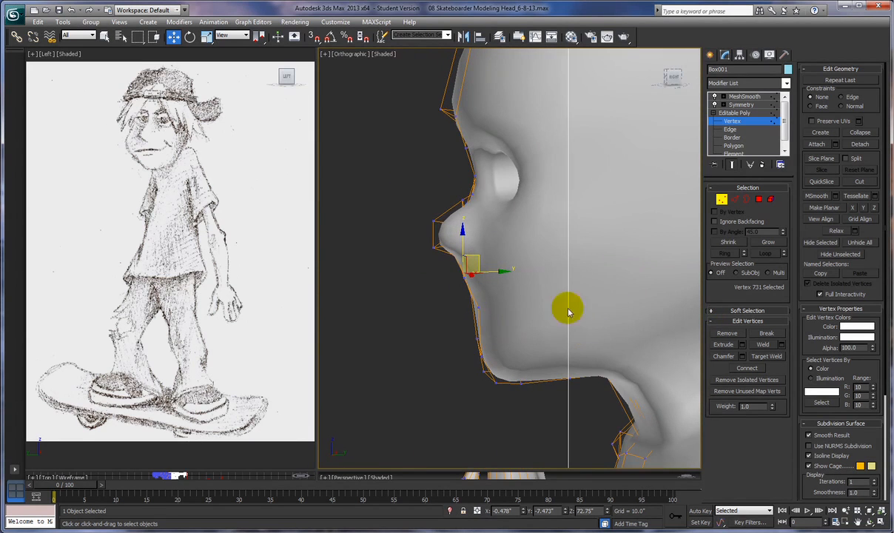
pyautogui.click(463, 199)
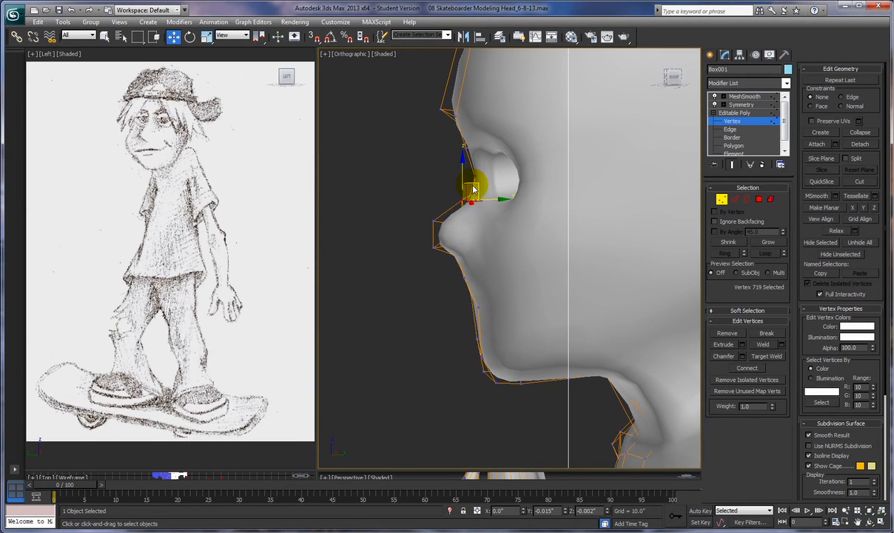
pyautogui.click(474, 194)
pyautogui.moveTo(483, 179); pyautogui.dragTo(482, 182)
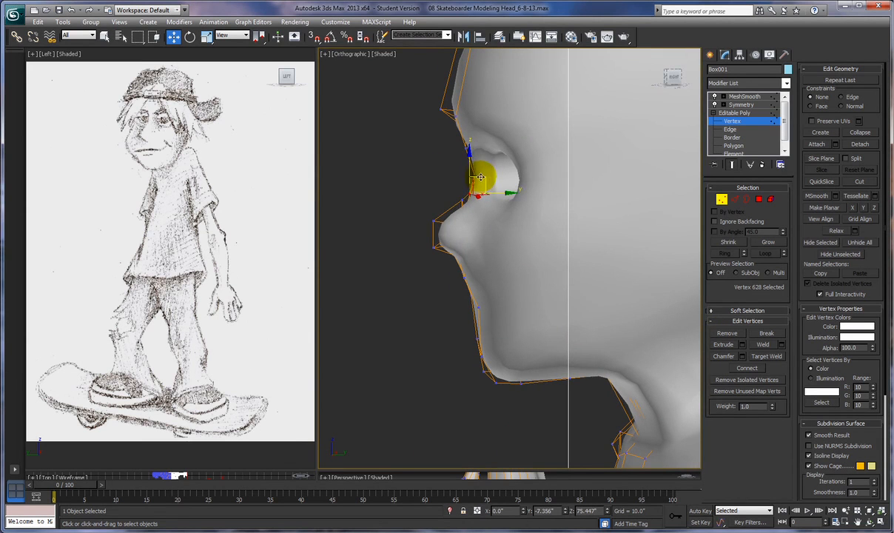
# Move the lower side vertex of the nose outward to about X -1.20".
pyautogui.keyDown('alt'); pyautogui.moveTo(485, 176); pyautogui.dragTo(625, 175, button='middle'); pyautogui.keyUp('alt')
pyautogui.keyDown('alt'); pyautogui.moveTo(556, 308); pyautogui.dragTo(513, 320, button='middle'); pyautogui.keyUp('alt')
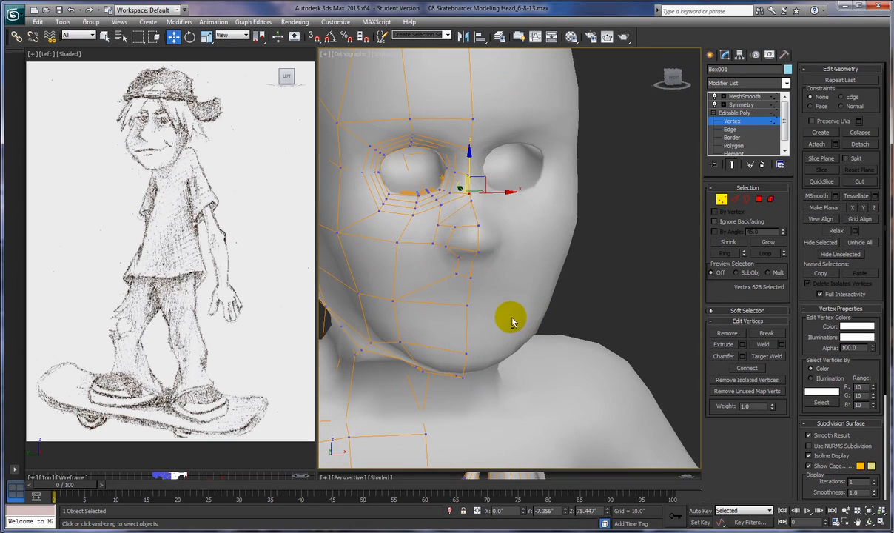
pyautogui.click(444, 247)
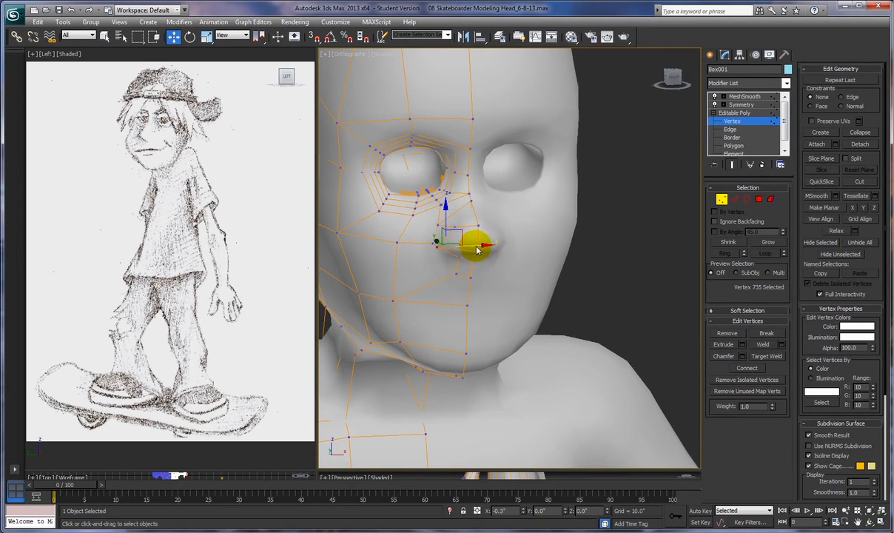
pyautogui.moveTo(476, 250)
pyautogui.mouseDown()
pyautogui.moveTo(473, 241)
pyautogui.moveTo(399, 243)
pyautogui.moveTo(471, 265)
pyautogui.mouseUp()
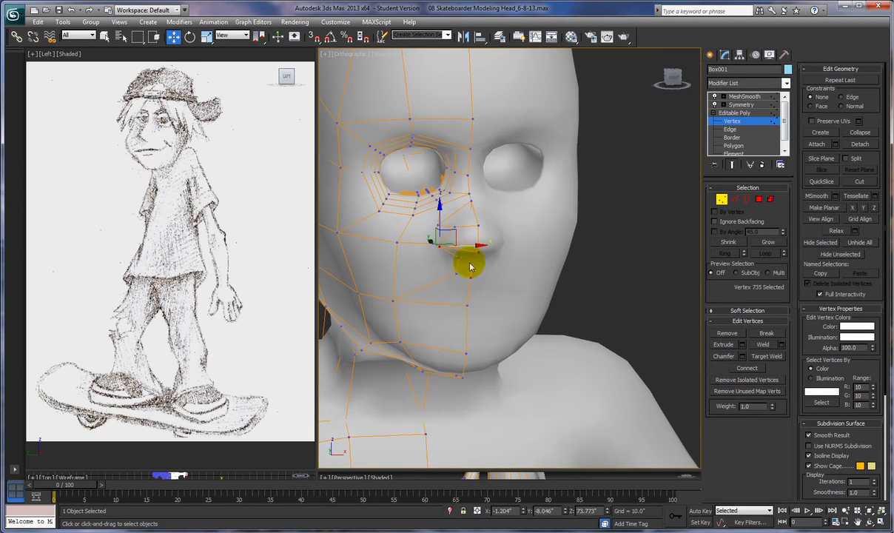
# Move the two nose-underside vertices to about Y -7.57", Z 73.23", and the centre-line vertex below them back and up to about Y -7.44", Z 72.65".
pyautogui.keyDown('alt'); pyautogui.moveTo(549, 355); pyautogui.dragTo(631, 343, button='middle'); pyautogui.keyUp('alt')
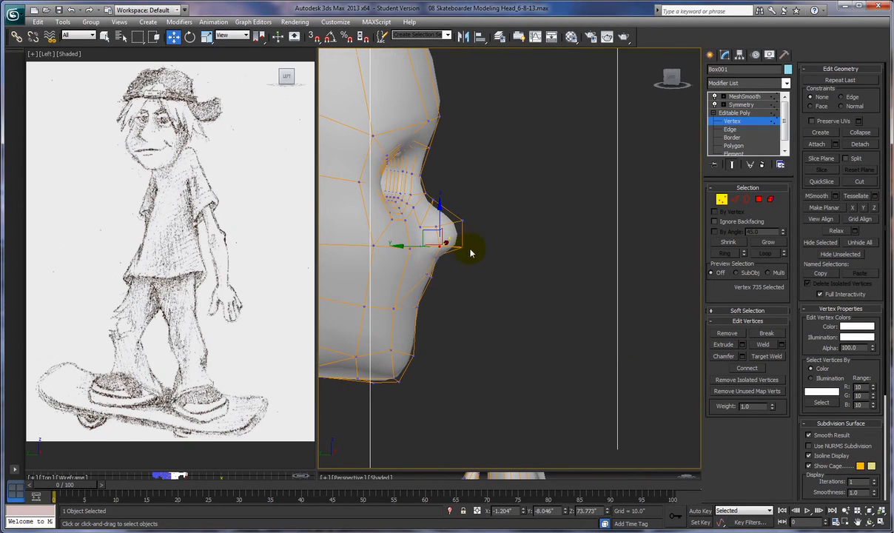
pyautogui.keyDown('ctrl'); pyautogui.click(433, 259); pyautogui.keyUp('ctrl')
pyautogui.moveTo(419, 242); pyautogui.dragTo(410, 253)
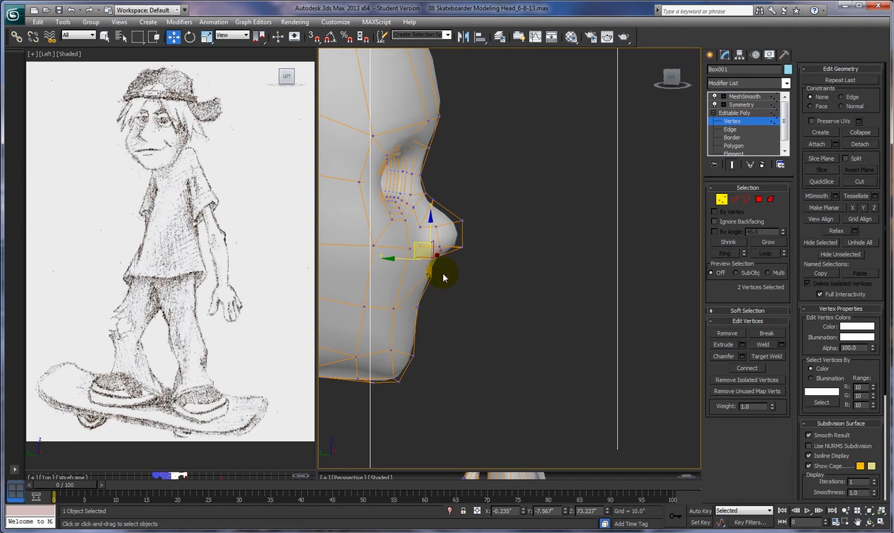
pyautogui.click(419, 272)
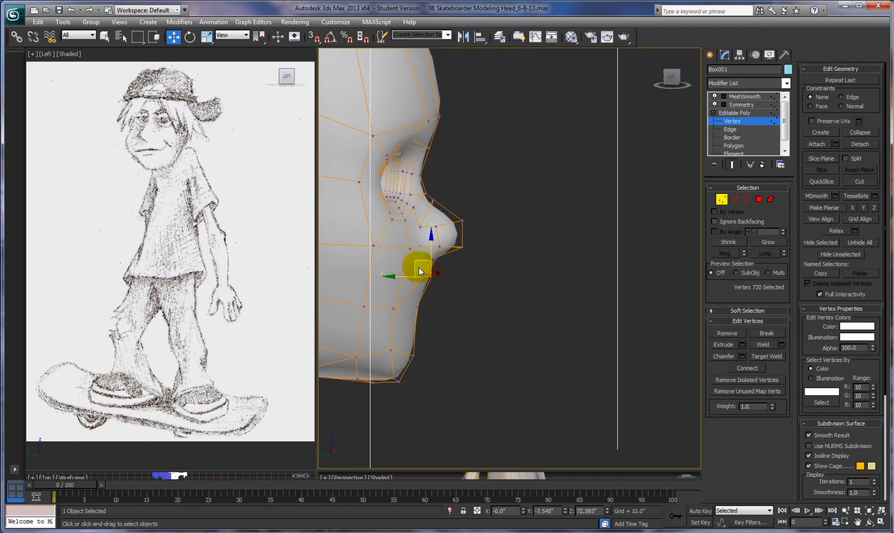
pyautogui.moveTo(418, 264); pyautogui.dragTo(416, 261)
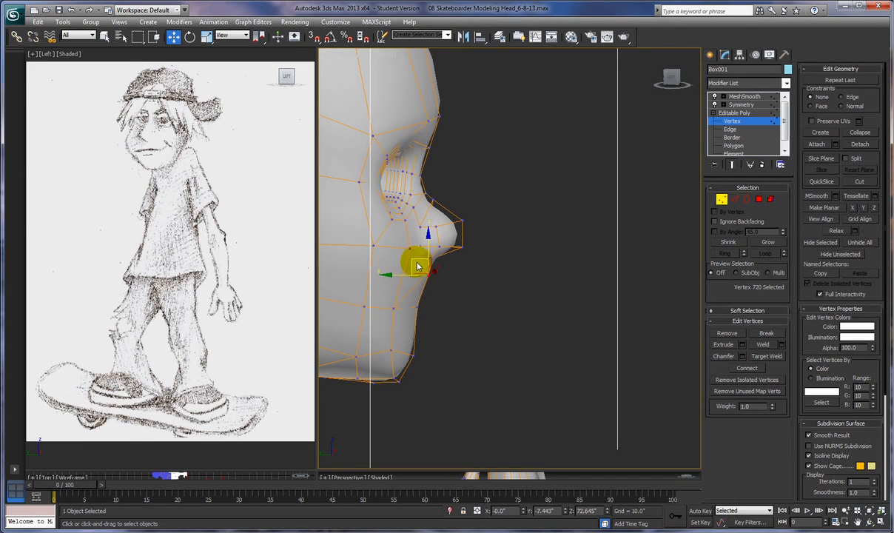
pyautogui.moveTo(545, 303)
pyautogui.keyDown('alt'); pyautogui.mouseDown(button='middle')
pyautogui.moveTo(521, 309)
pyautogui.moveTo(389, 289)
pyautogui.moveTo(370, 298)
pyautogui.moveTo(440, 314)
pyautogui.moveTo(536, 301)
pyautogui.mouseUp(button='middle'); pyautogui.keyUp('alt')
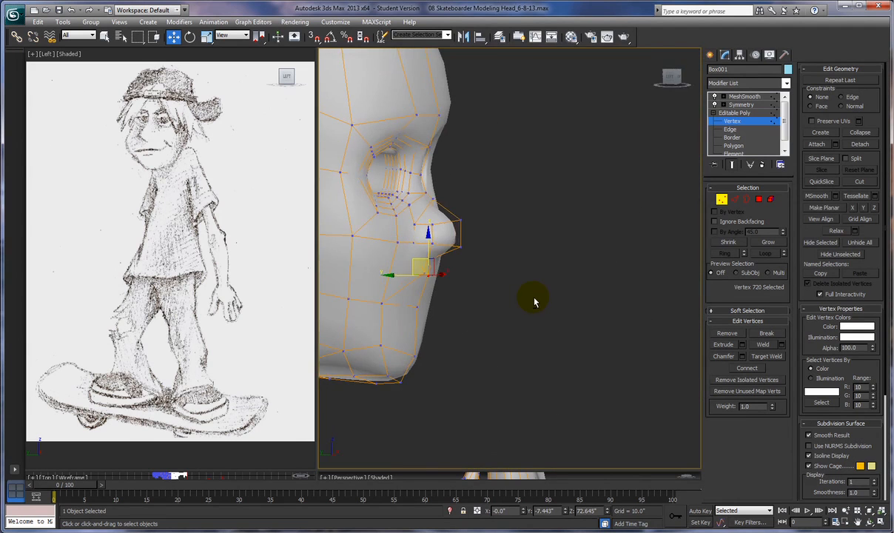
# Exit vertex editing and examine the smoothed head together with the upper body from the side and front.
pyautogui.scroll(-5, 533, 297)
pyautogui.moveTo(547, 349)
pyautogui.keyDown('alt'); pyautogui.mouseDown(button='middle')
pyautogui.moveTo(502, 377)
pyautogui.moveTo(420, 336)
pyautogui.moveTo(470, 369)
pyautogui.moveTo(556, 351)
pyautogui.mouseUp(button='middle'); pyautogui.keyUp('alt')
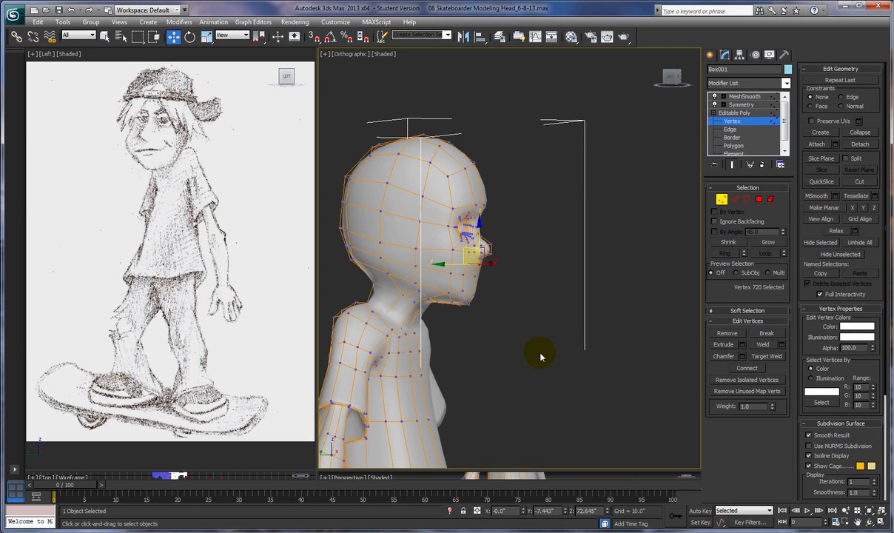
pyautogui.click(721, 199)
pyautogui.keyDown('alt'); pyautogui.moveTo(592, 298); pyautogui.dragTo(439, 291, button='middle'); pyautogui.keyUp('alt')
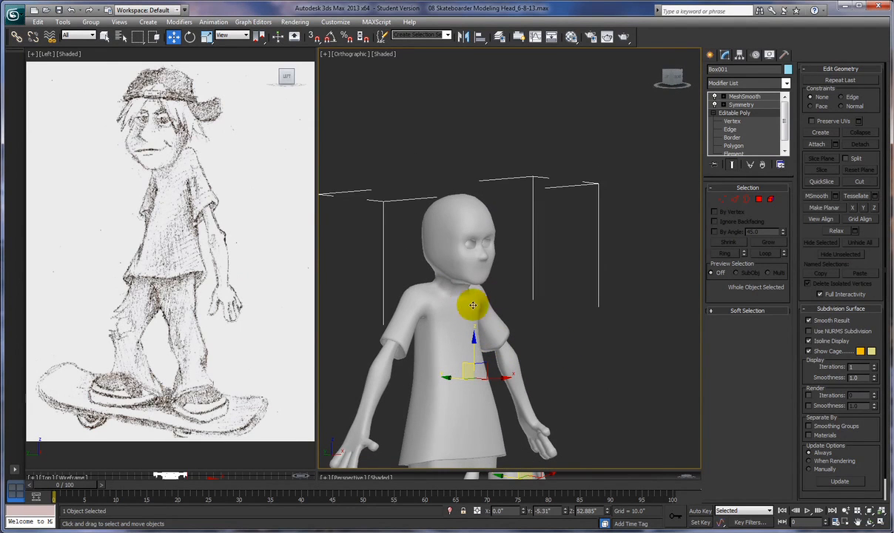